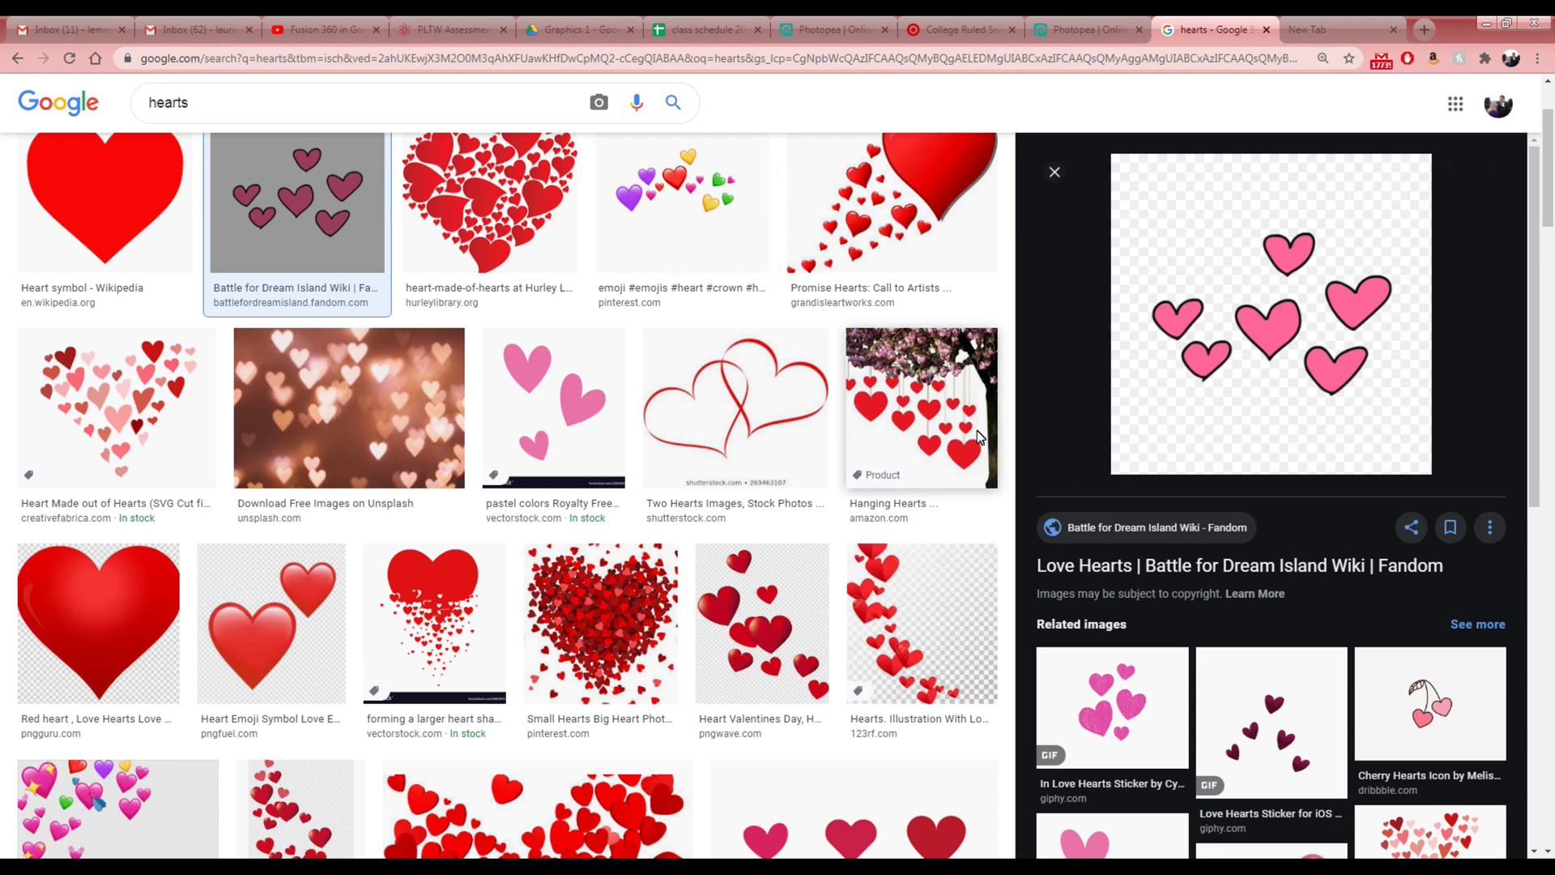
- Save the previewed pink love hearts image to the Desktop as Love_hearts0001.png
right_click(1224, 313)
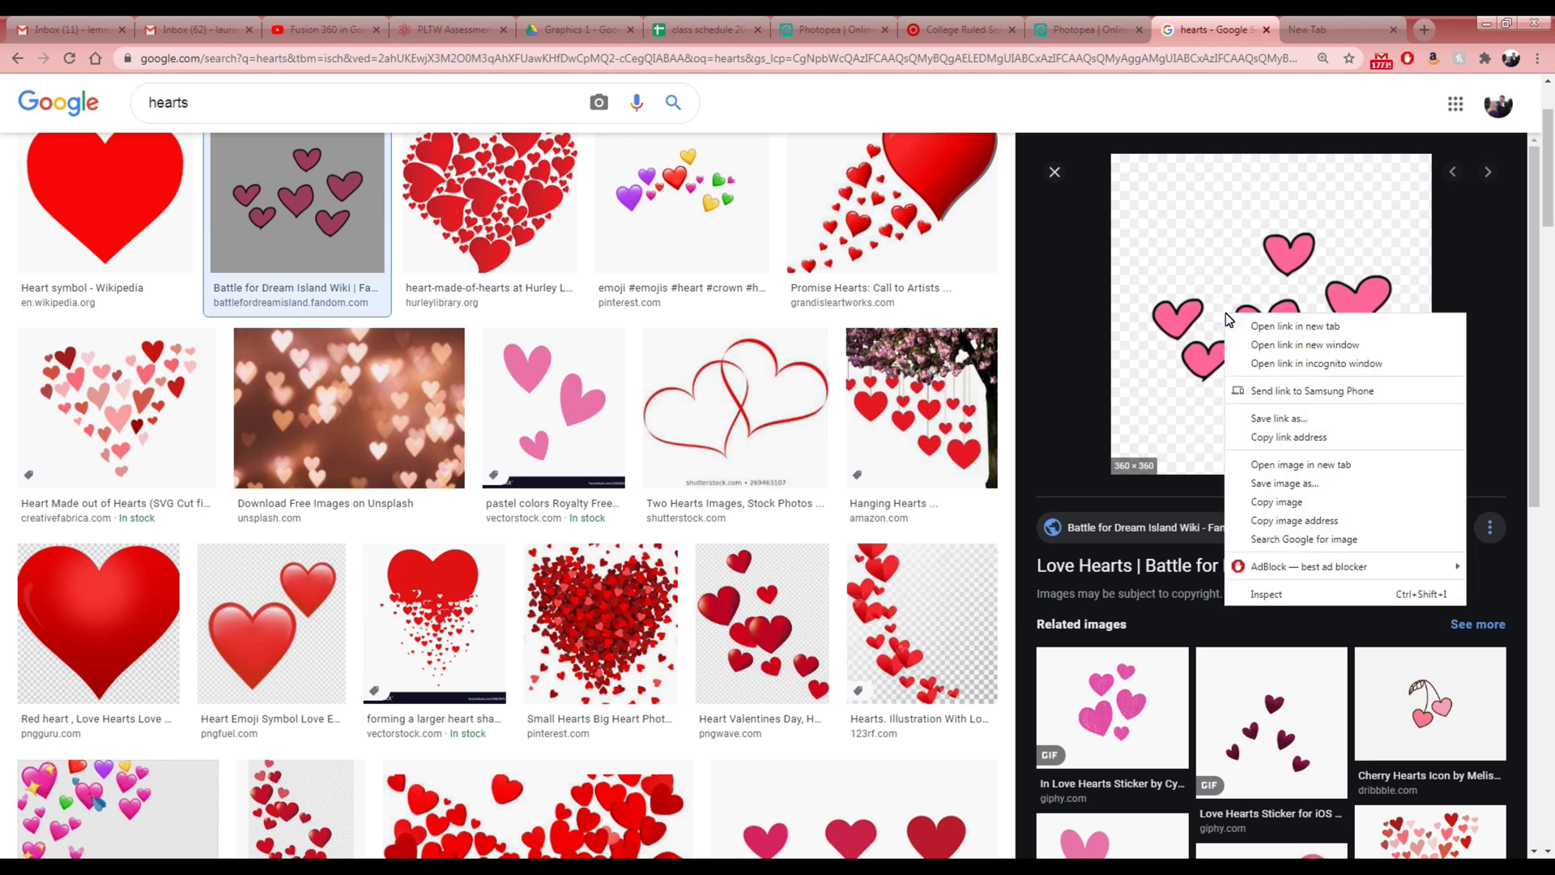
click(1289, 486)
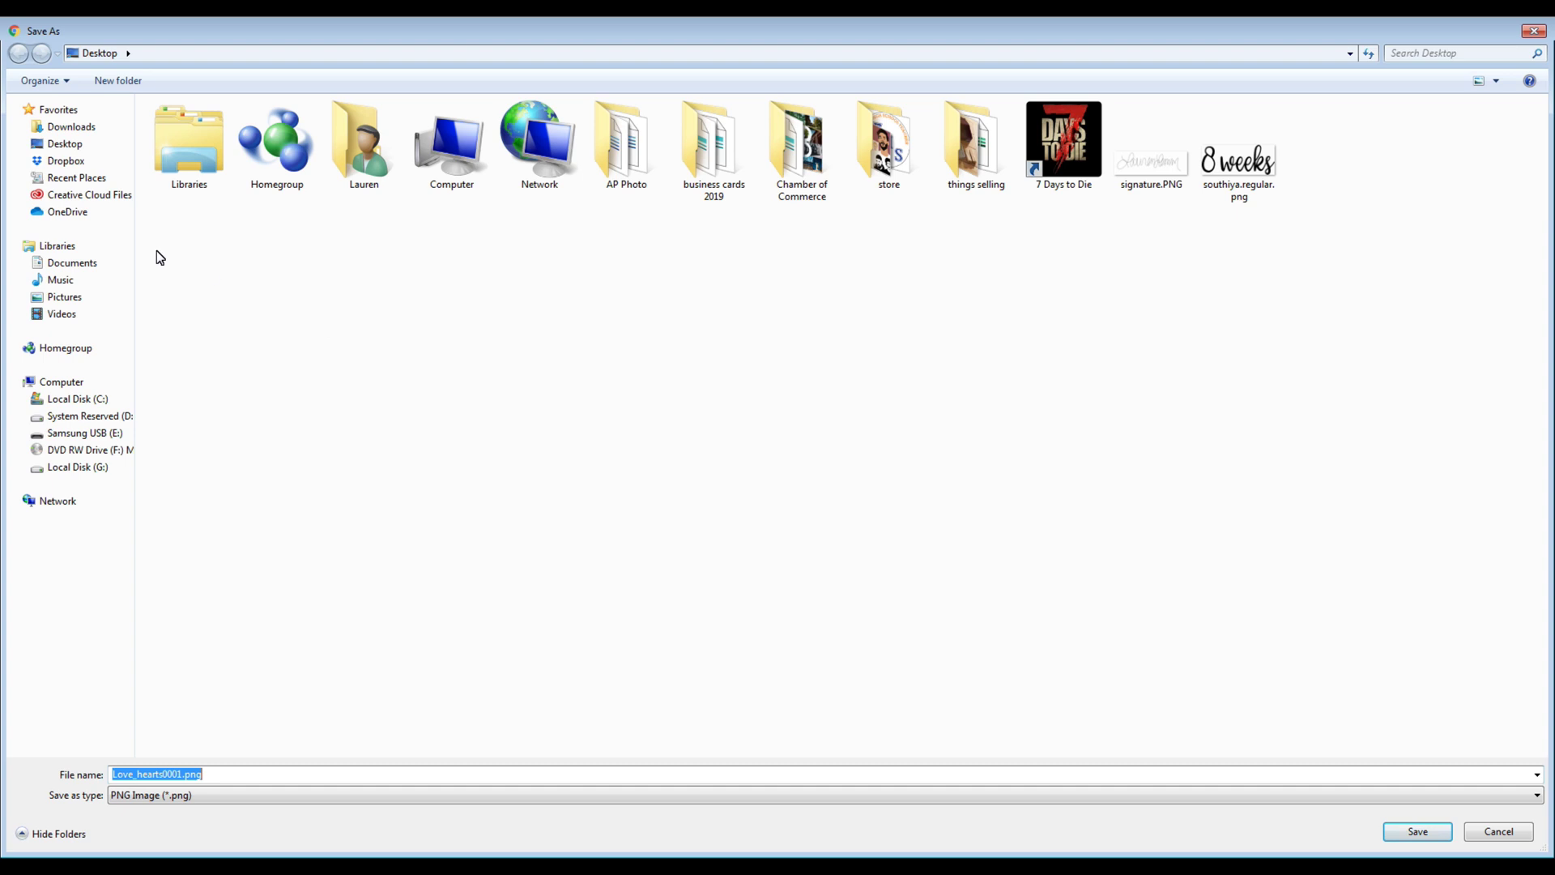
click(73, 143)
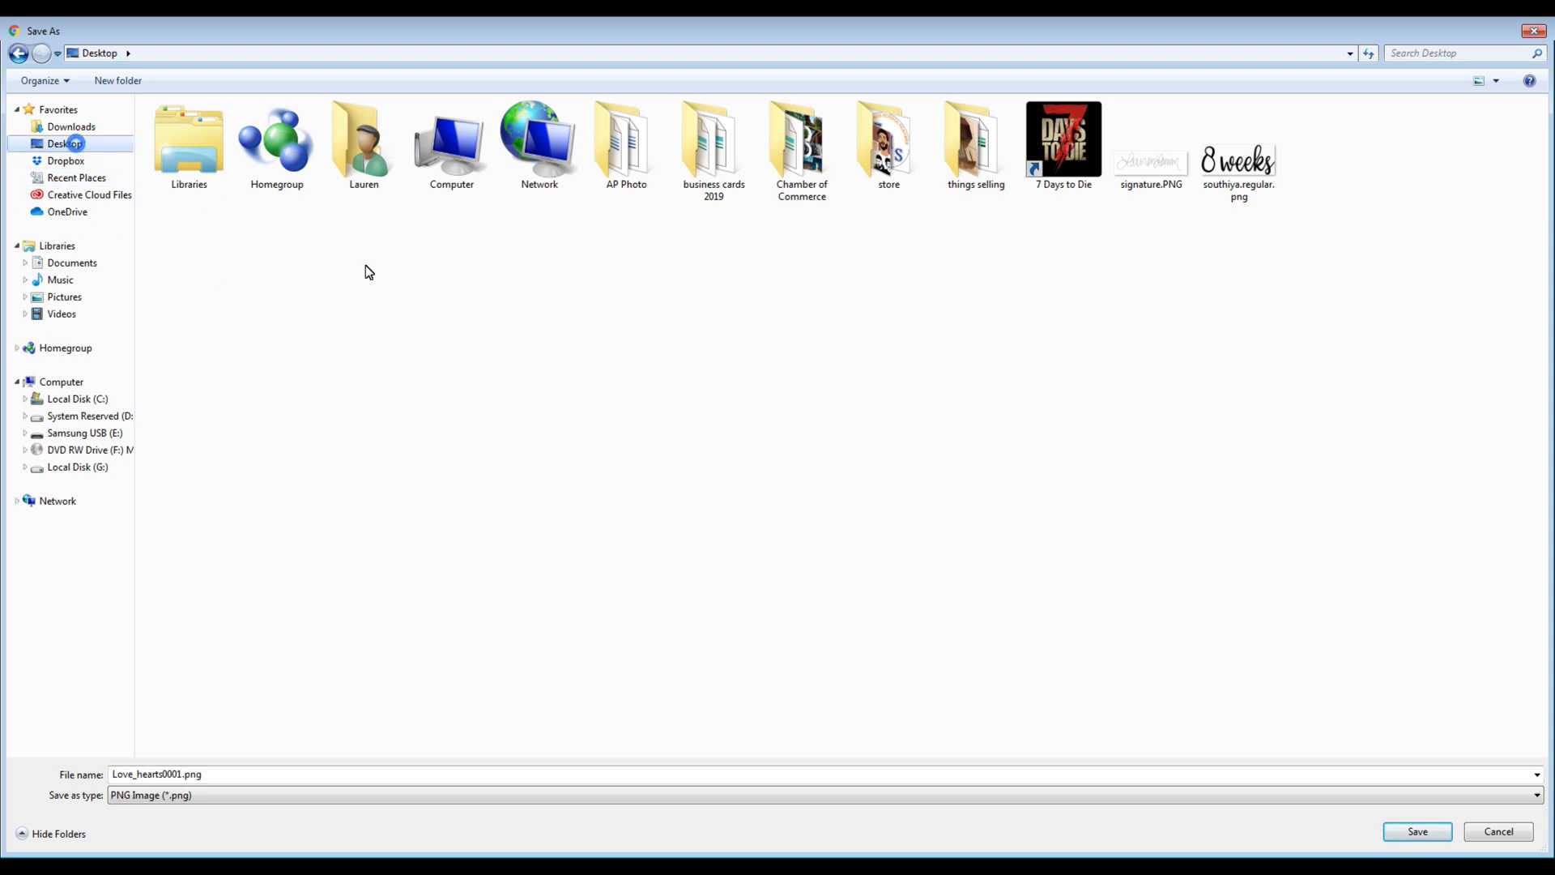
click(1441, 834)
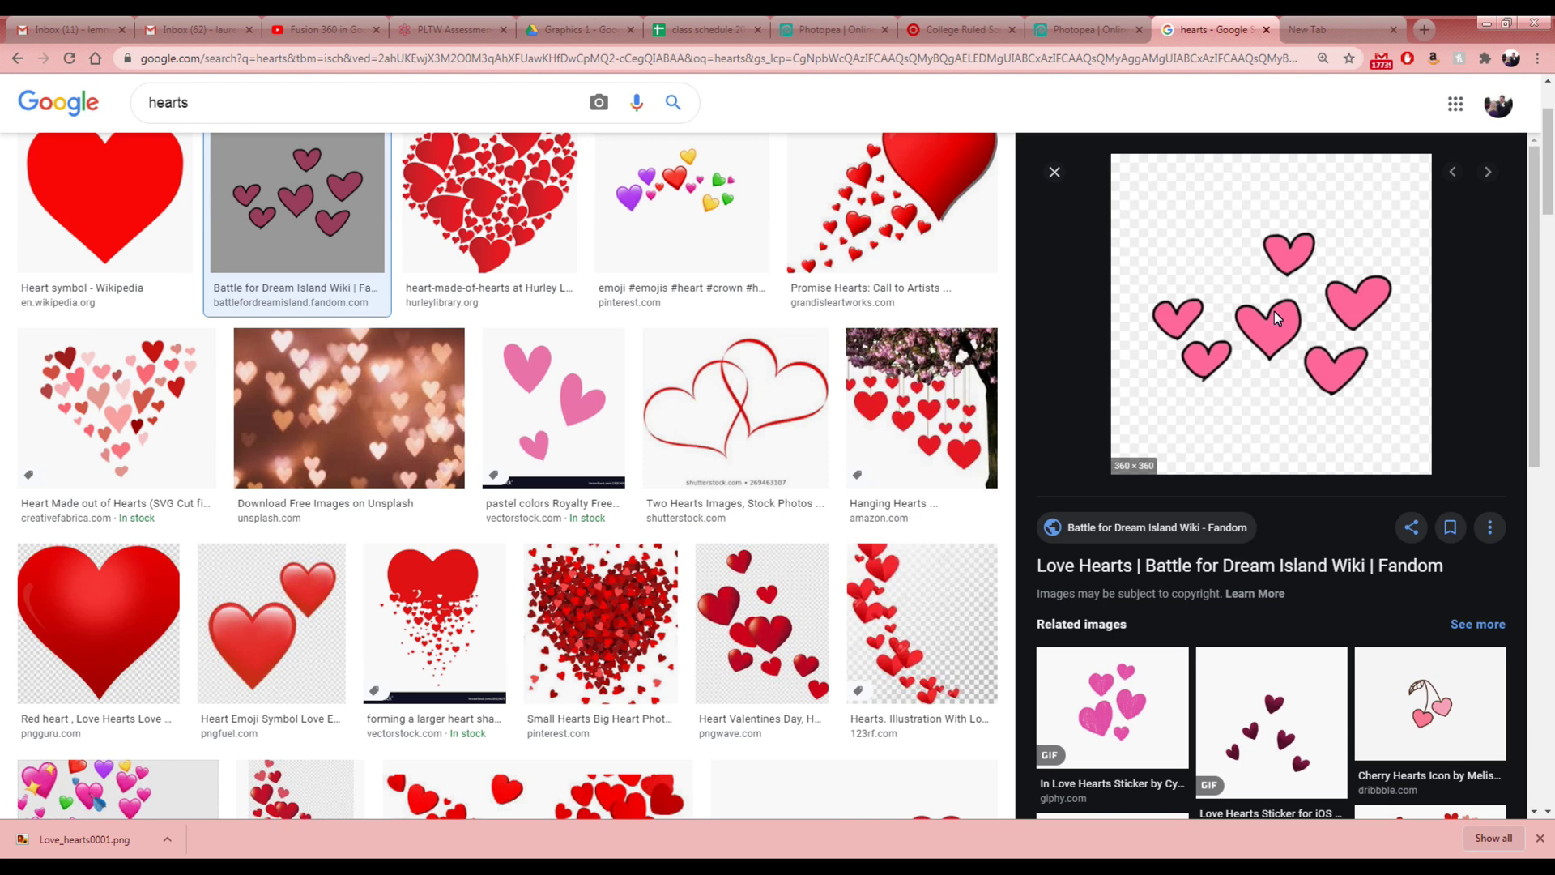
- Open photopea.com in a new browser tab and dismiss the downloads bar
key(ctrl+t)
text(https://www.photopea.com/)
key(Return)
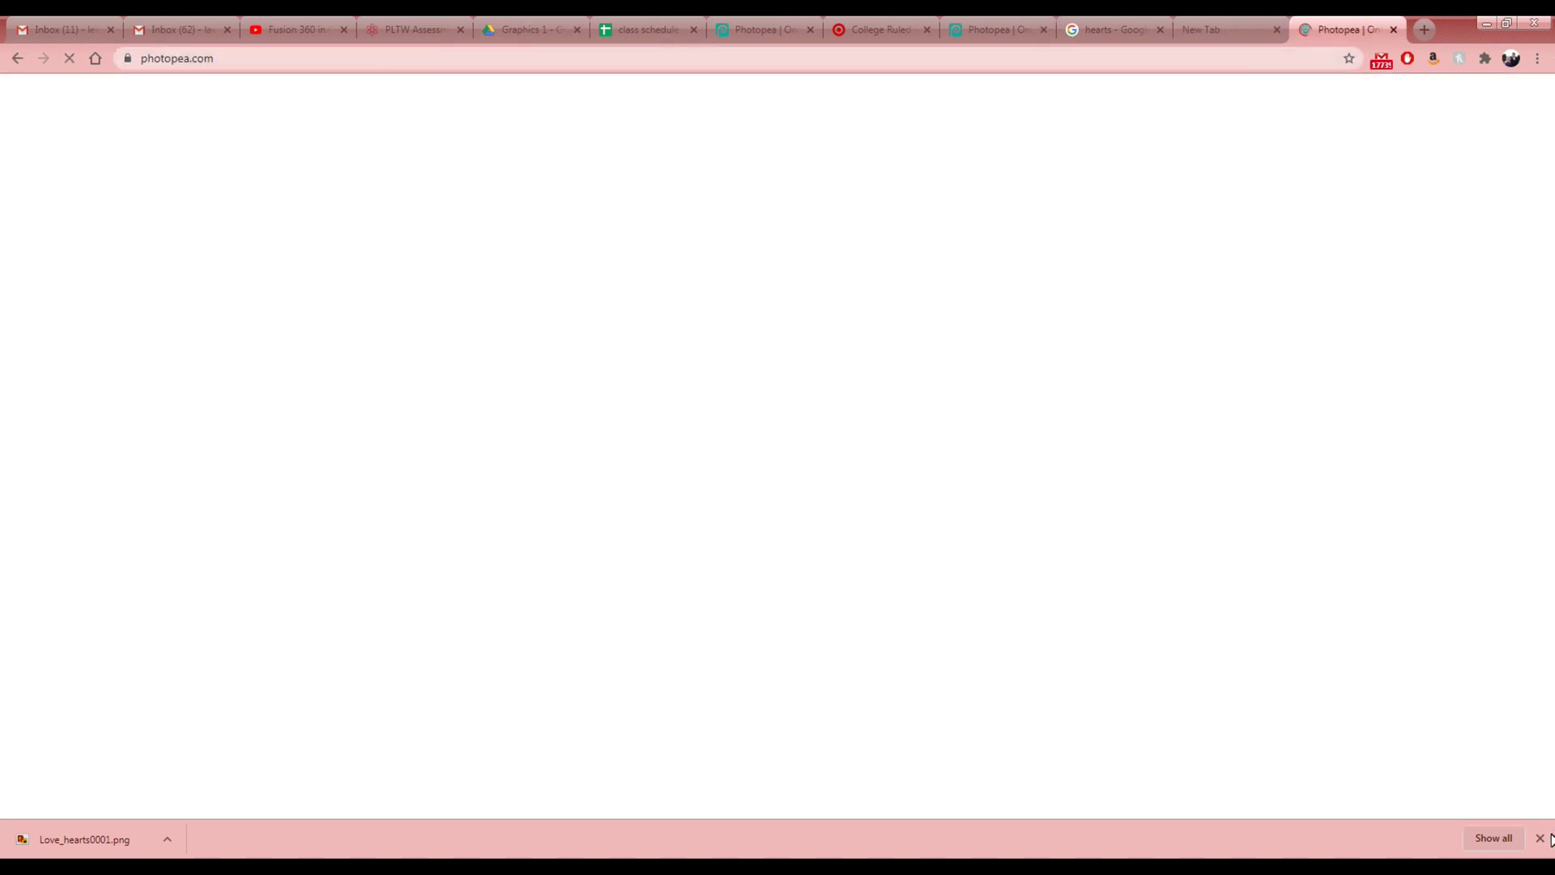
click(1541, 839)
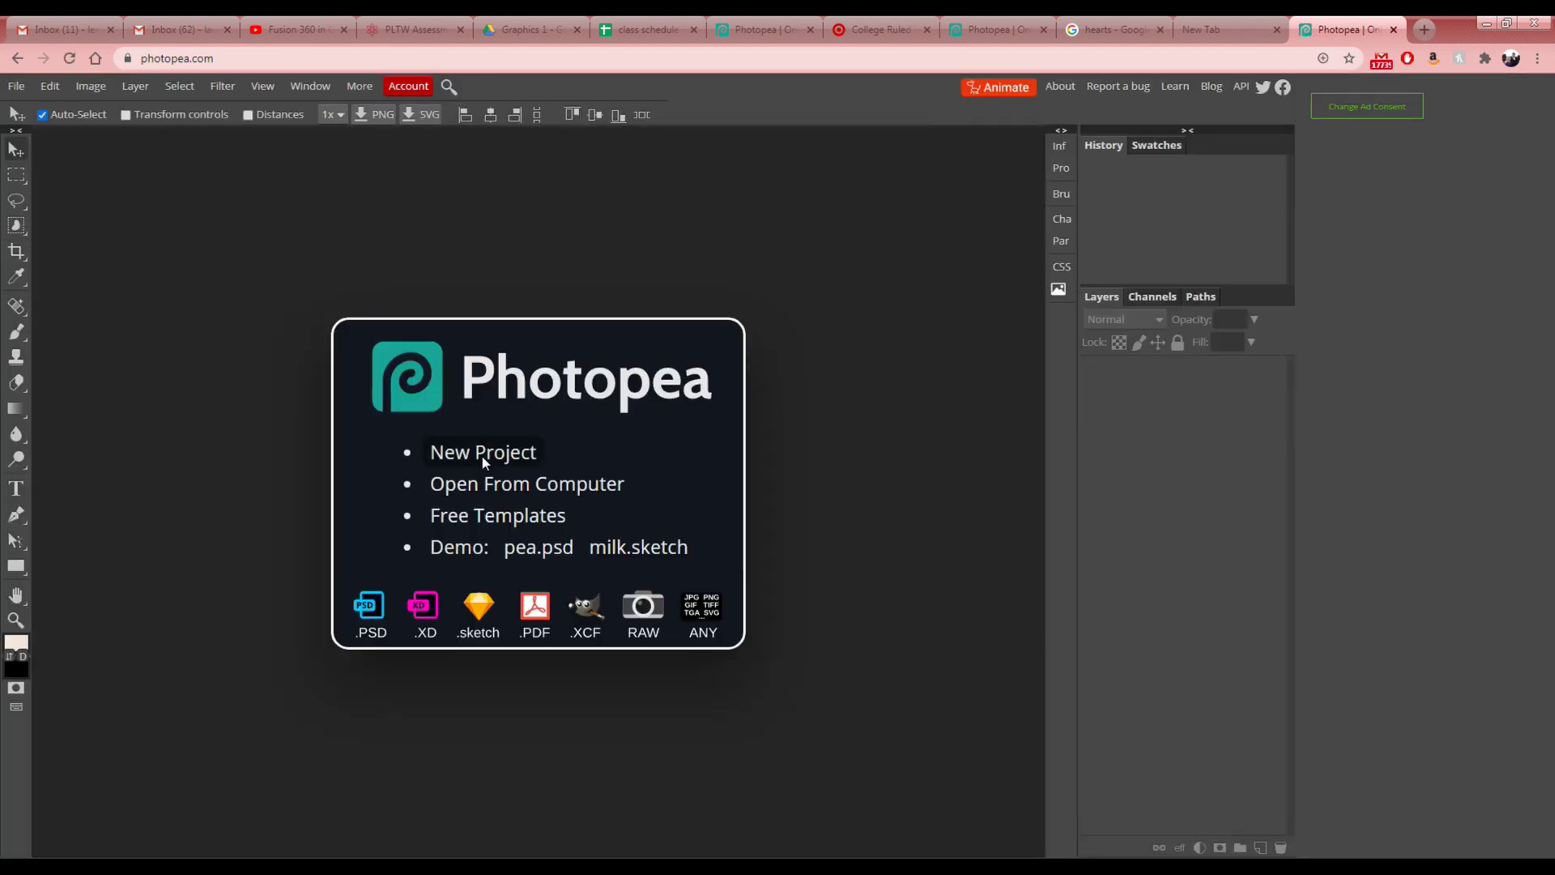
- Create a new blank project 8.5 in wide and 11 in high, using inches as the unit
click(481, 455)
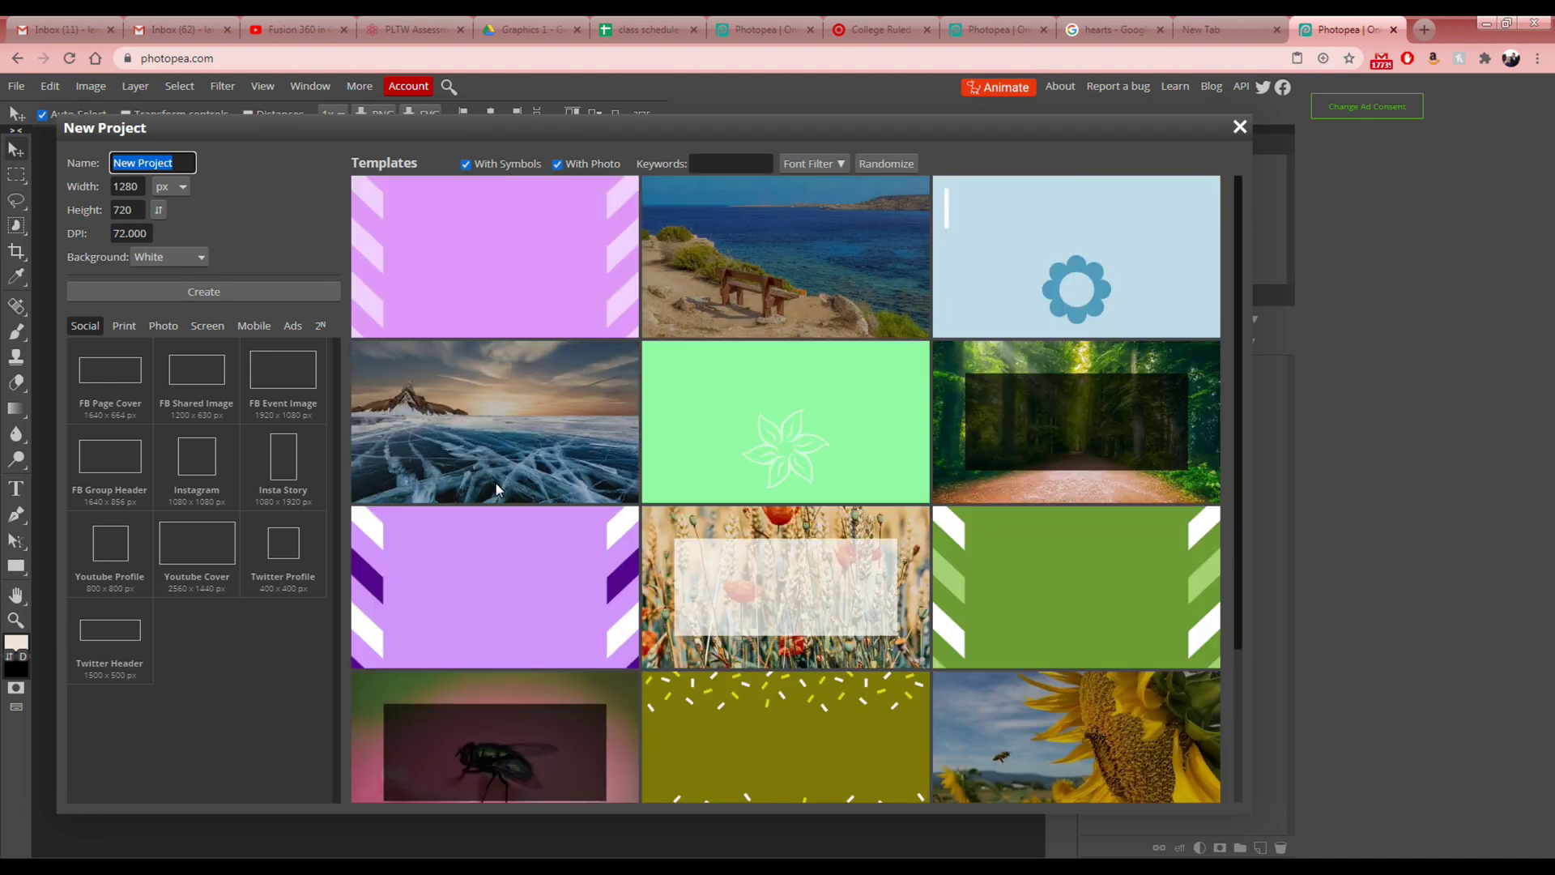
scroll(689, 468, down, 1)
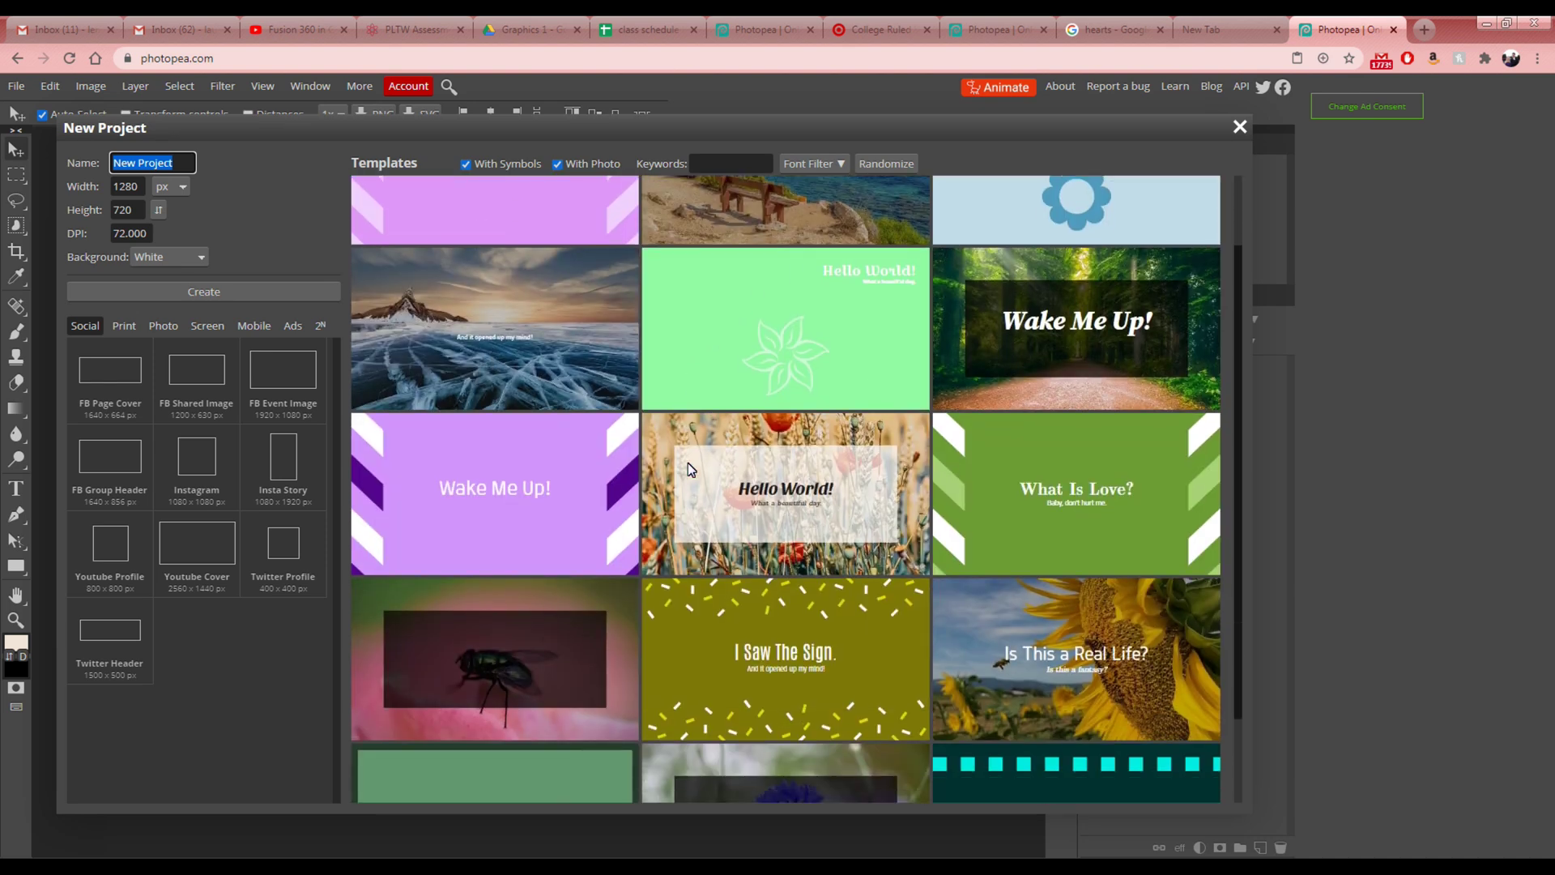
scroll(687, 463, down, 6)
scroll(683, 464, up, 7)
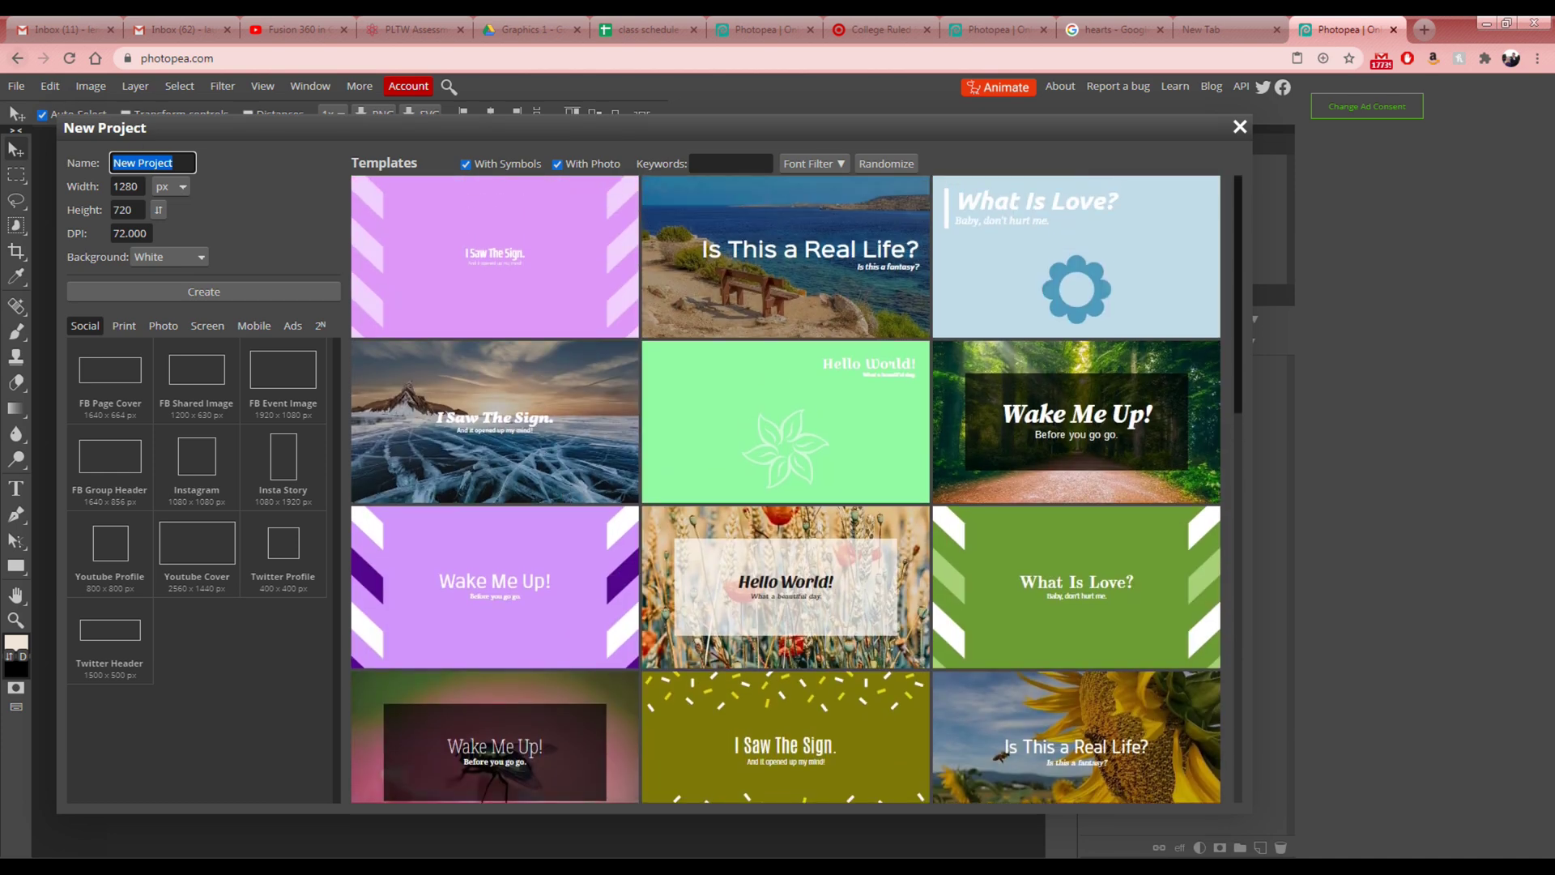
click(172, 185)
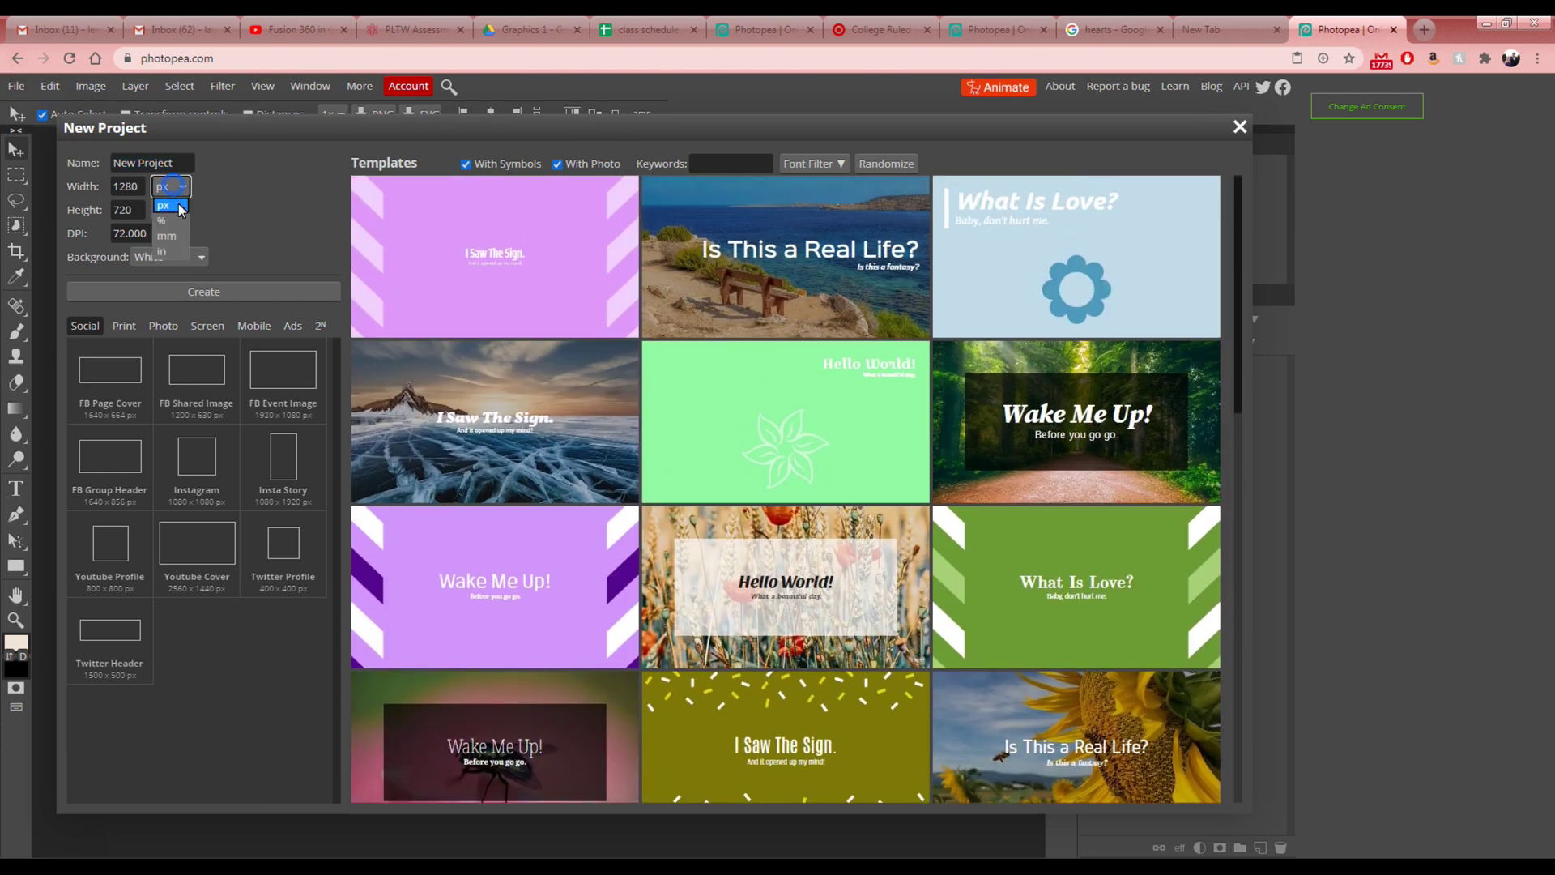
click(171, 251)
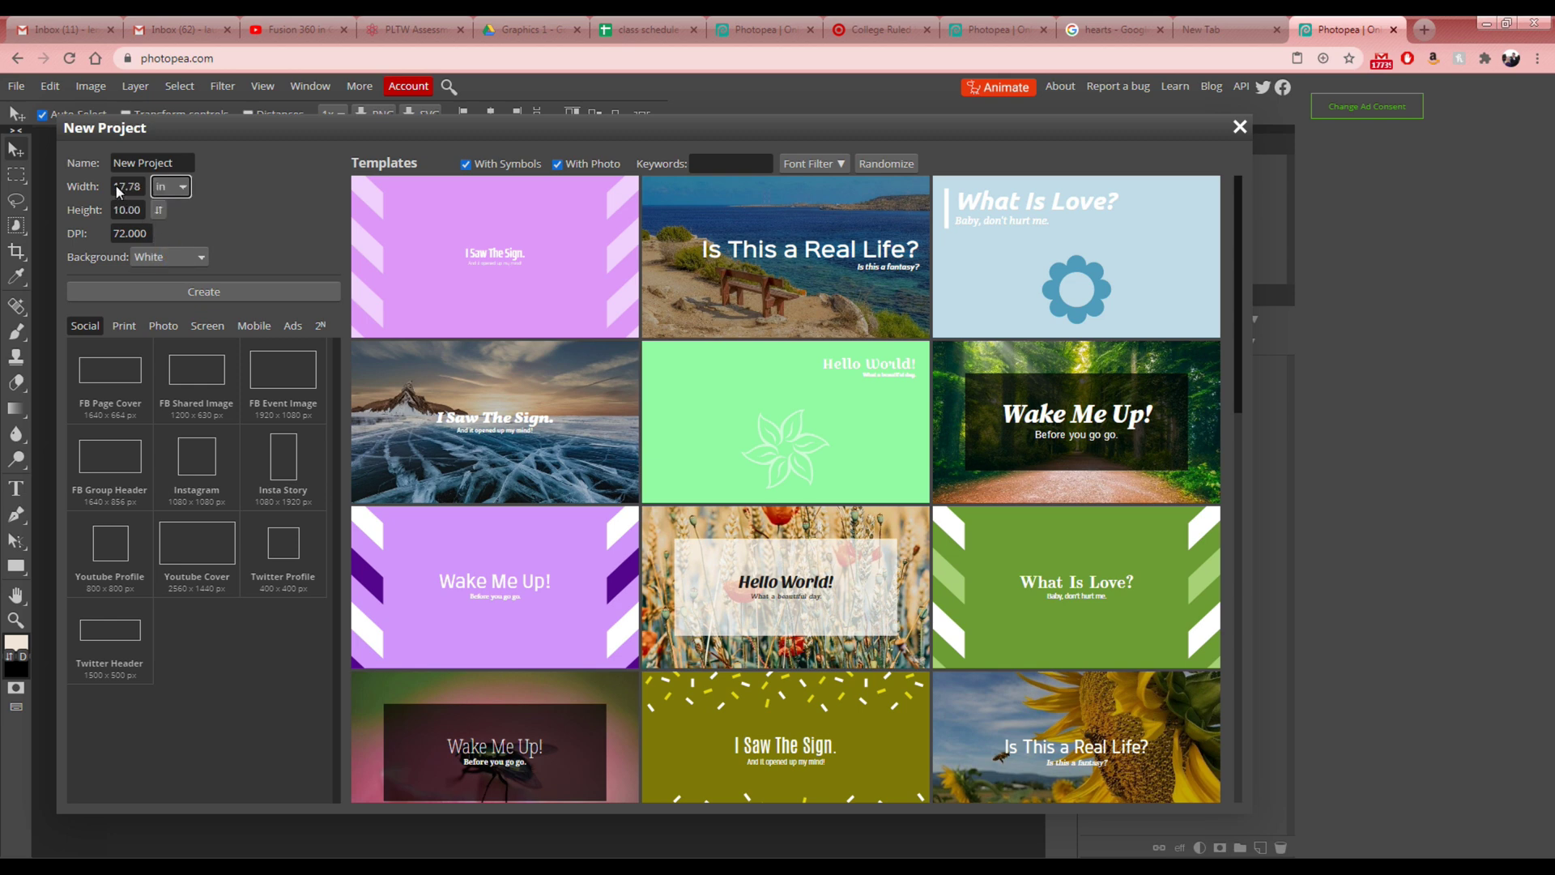
drag(117, 190, 151, 191)
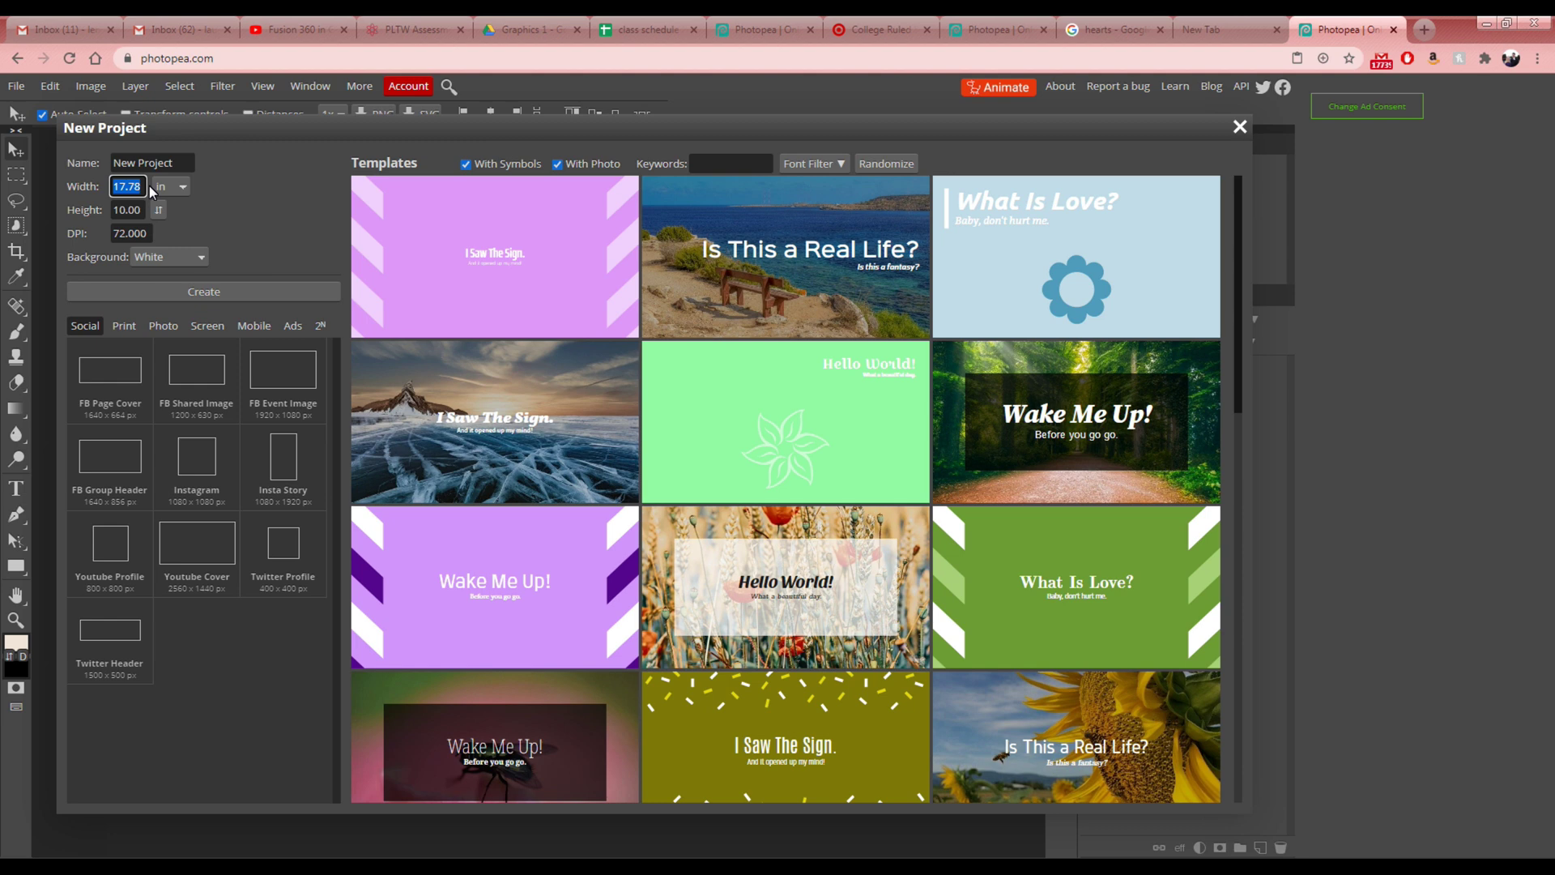
text(8.5)
key(Tab)
text(11)
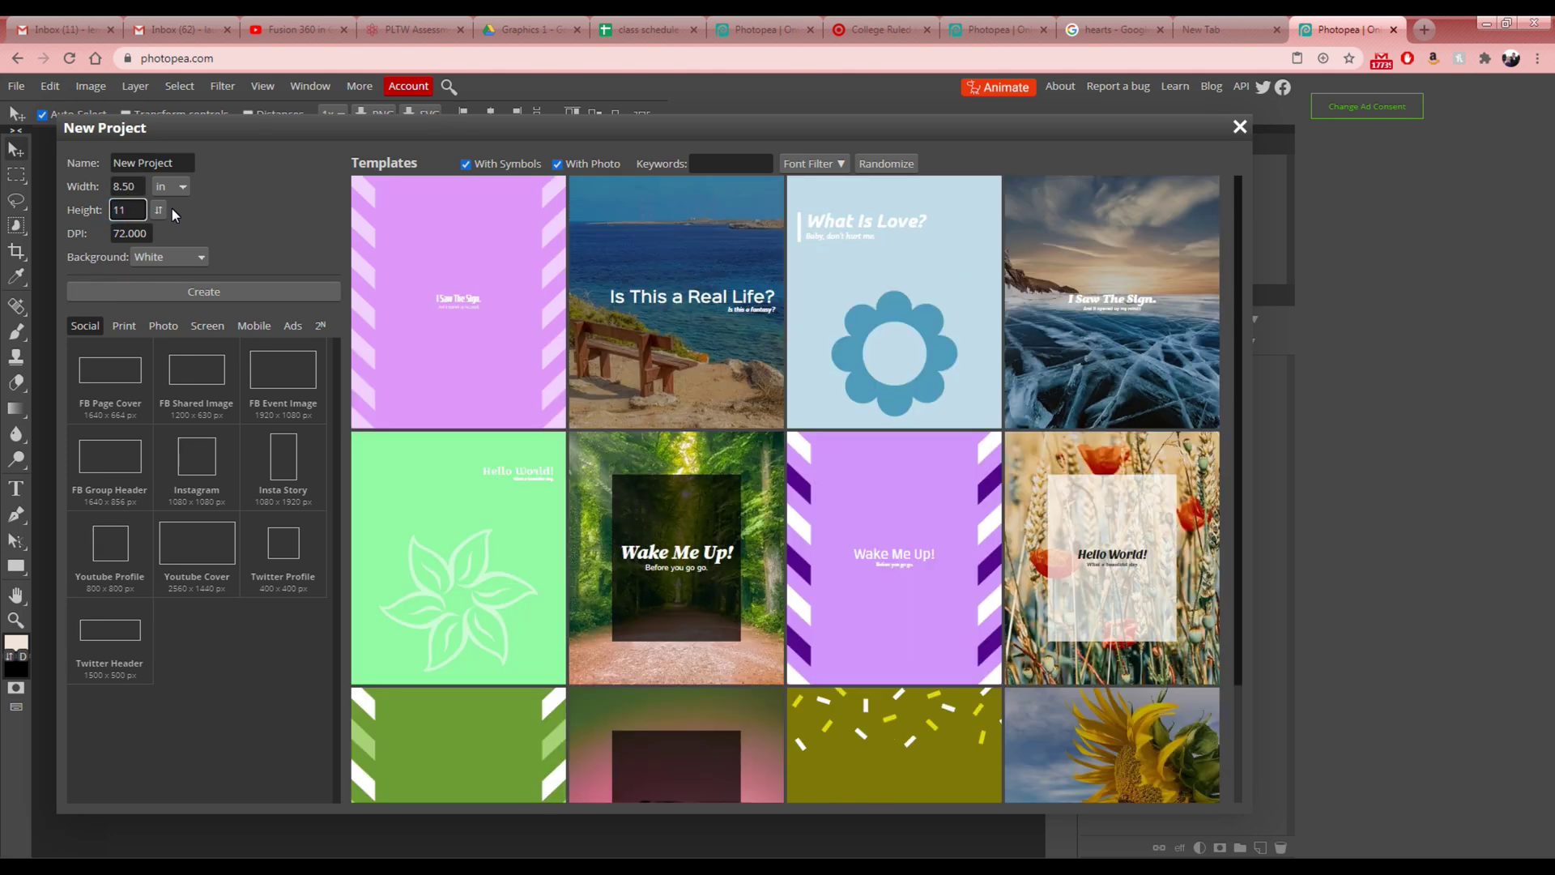
click(195, 292)
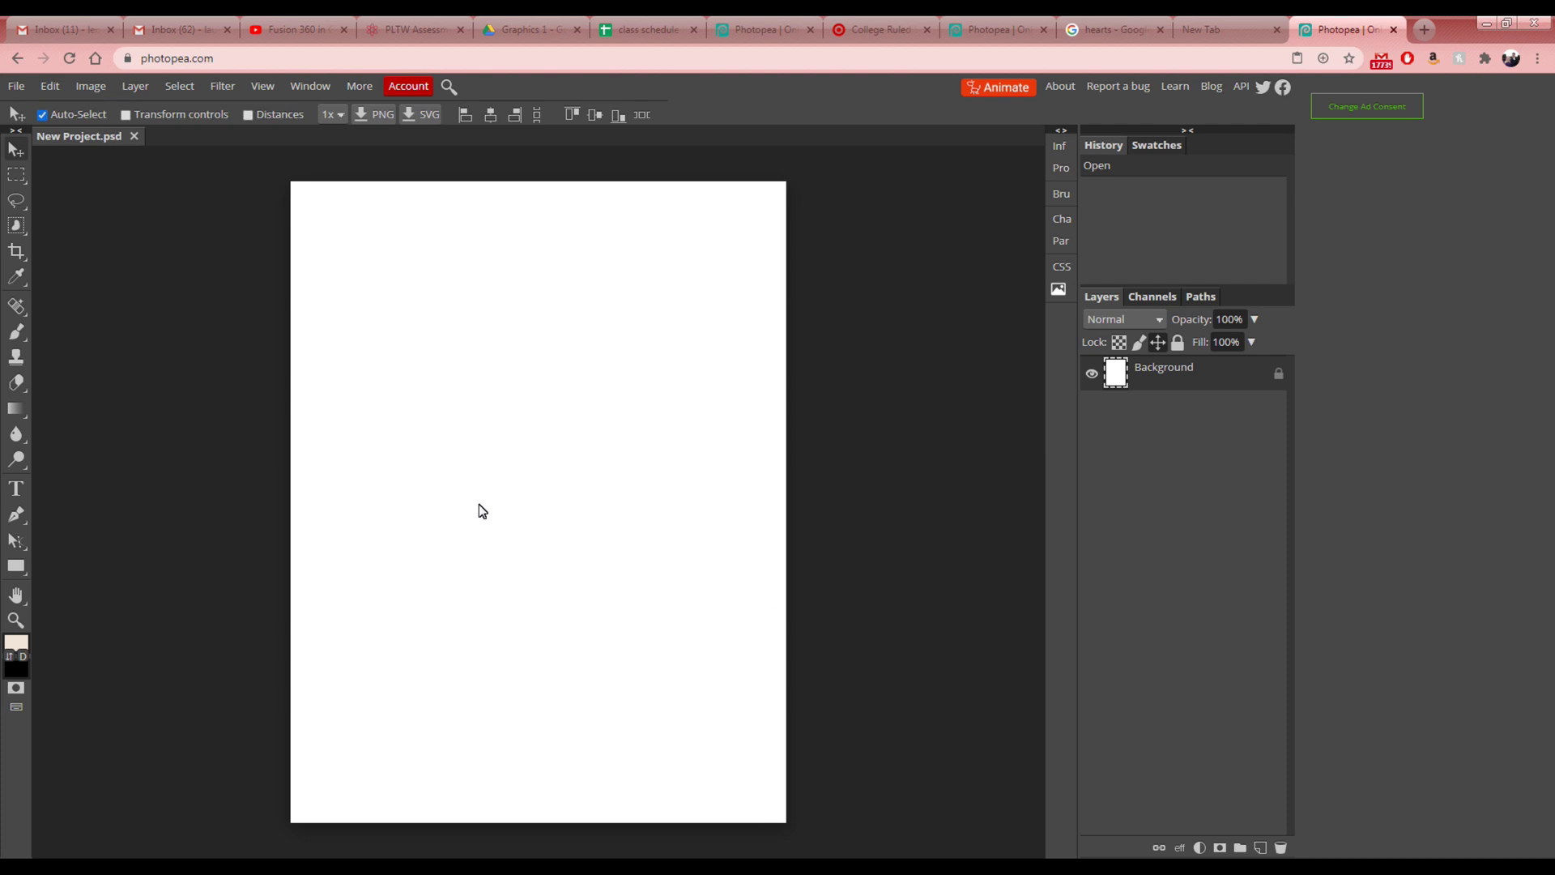
- Open Love_hearts0001.png from the Desktop as a second document
click(16, 86)
click(36, 136)
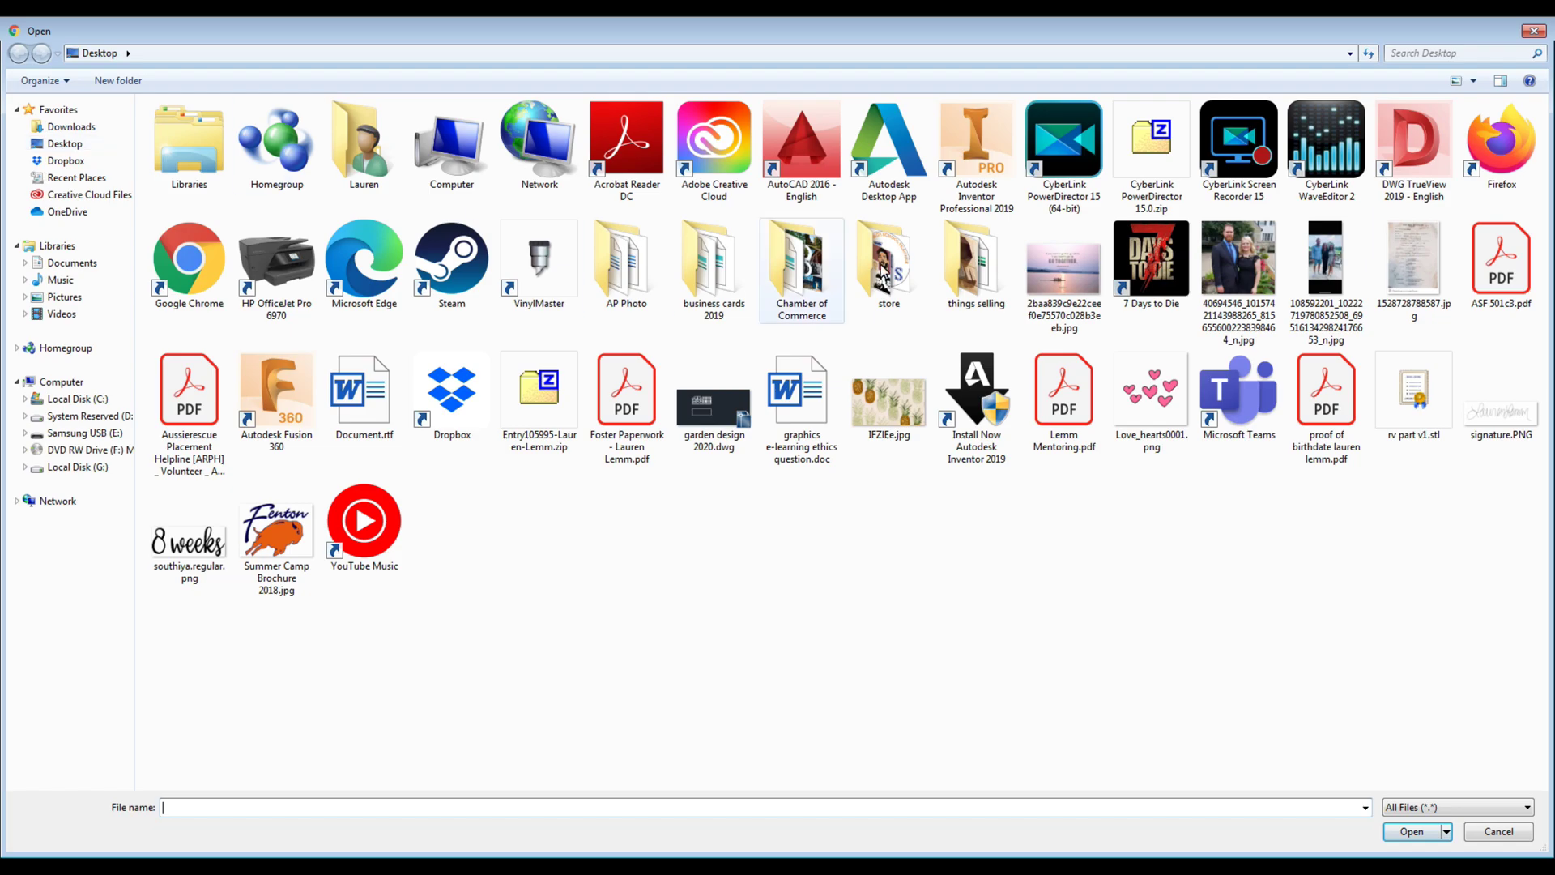
click(1161, 409)
double_click(1162, 409)
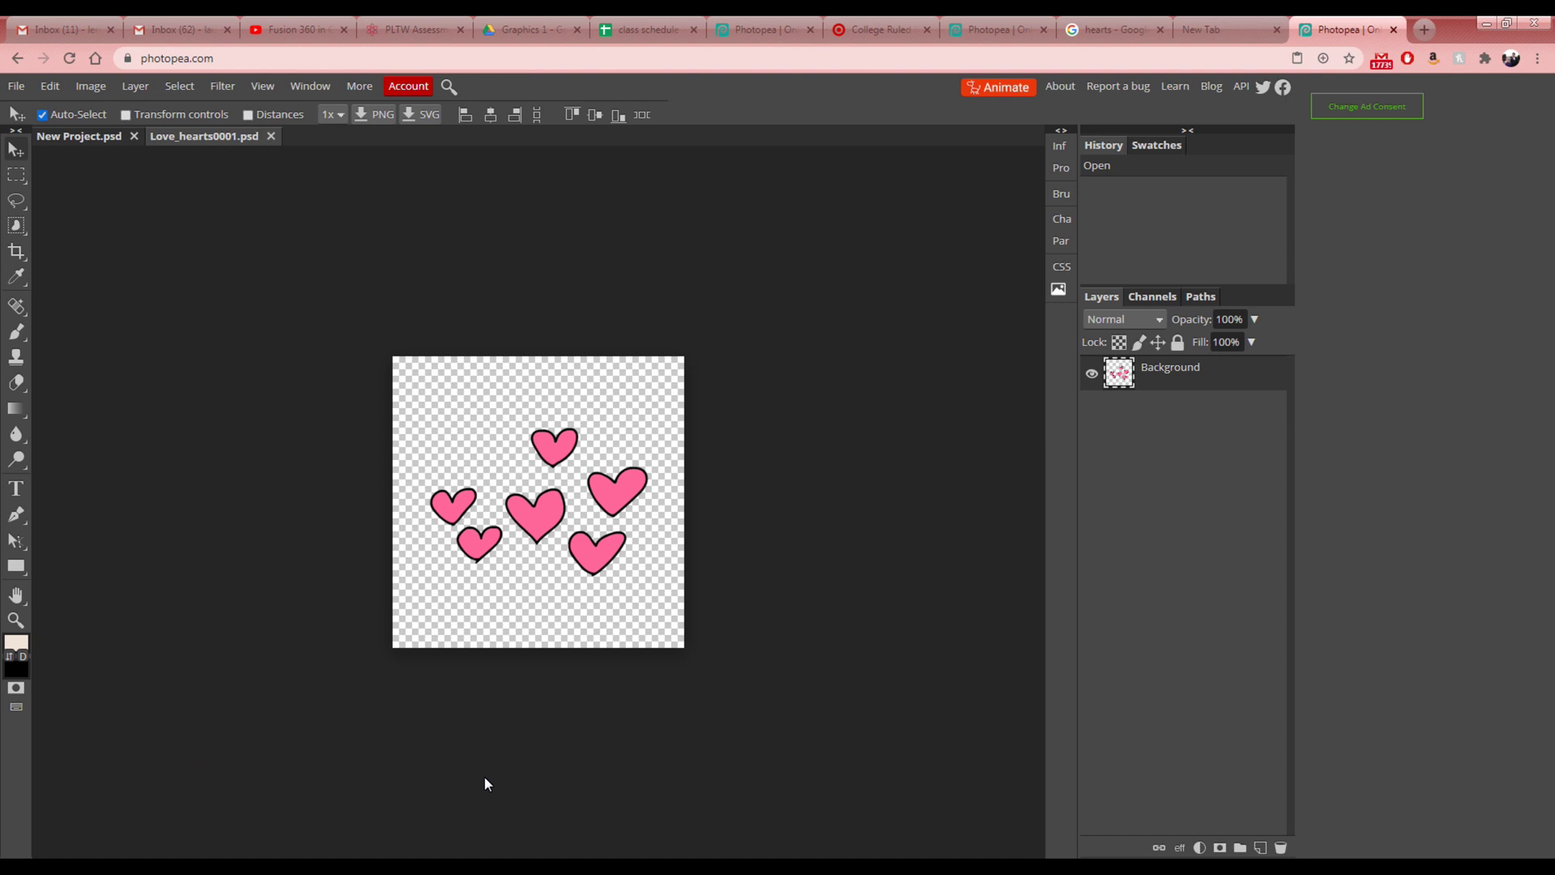
key(ctrl+t)
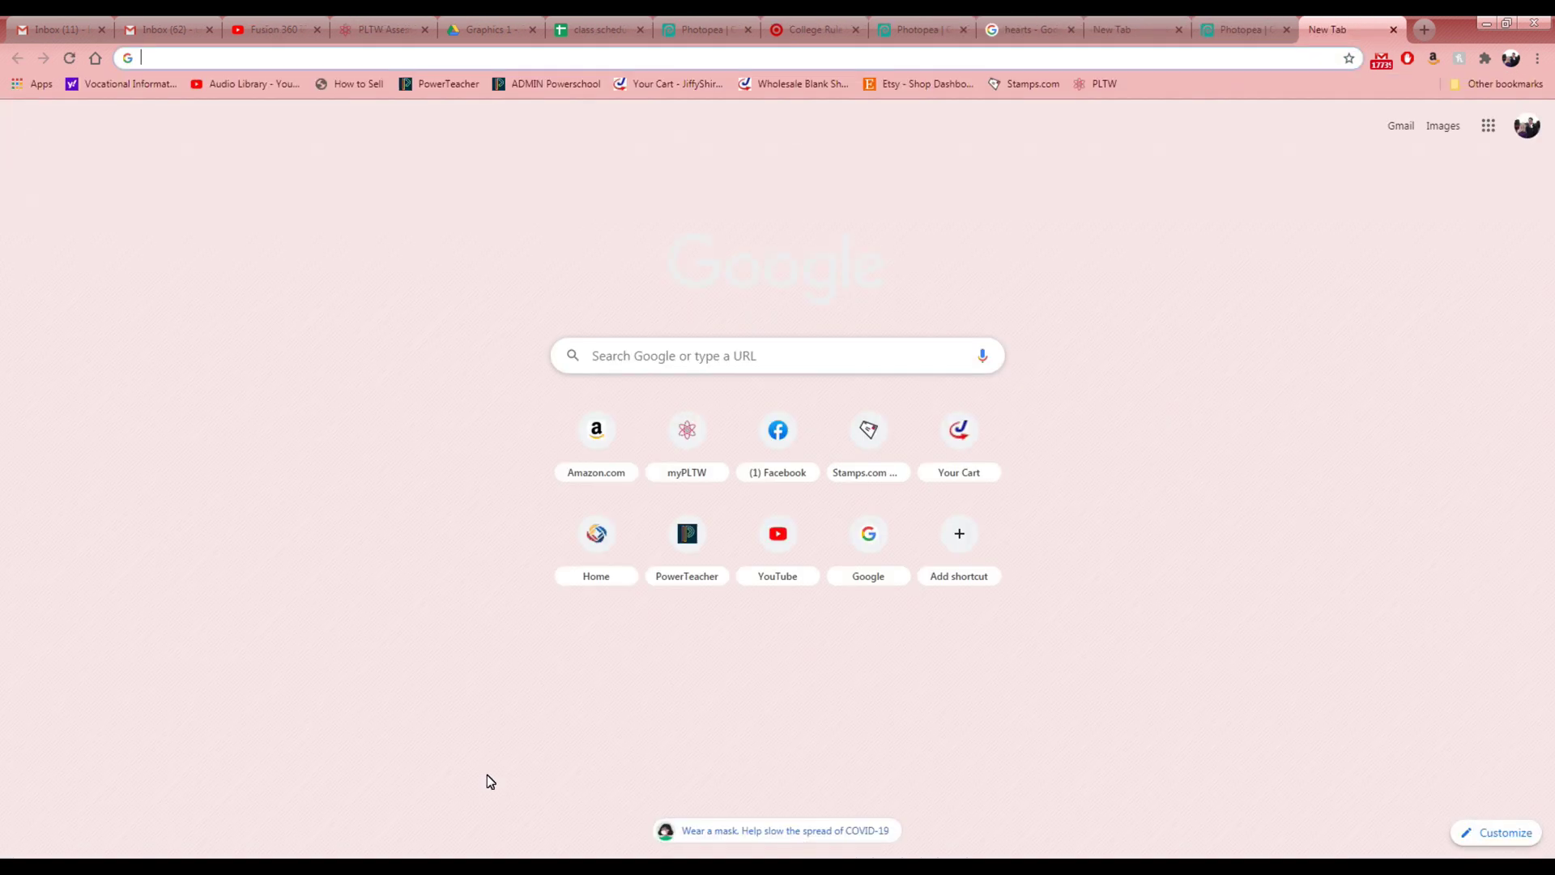
click(1217, 29)
click(1179, 29)
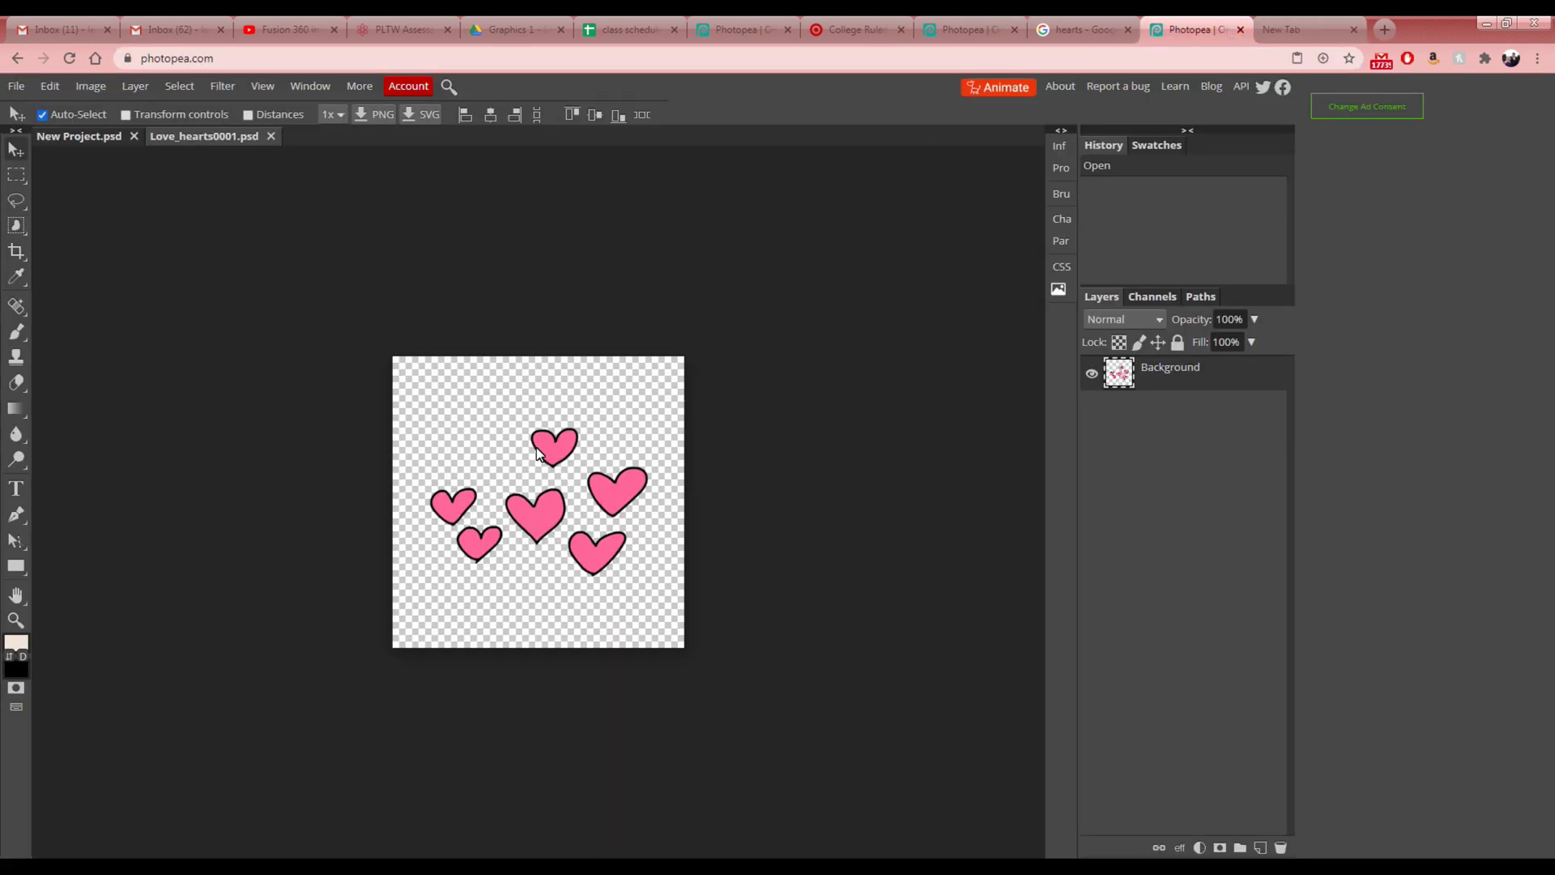
- Lasso the leftmost heart in the hearts image, delete it and clear the selection
key(ctrl+plus)
key(ctrl+plus)
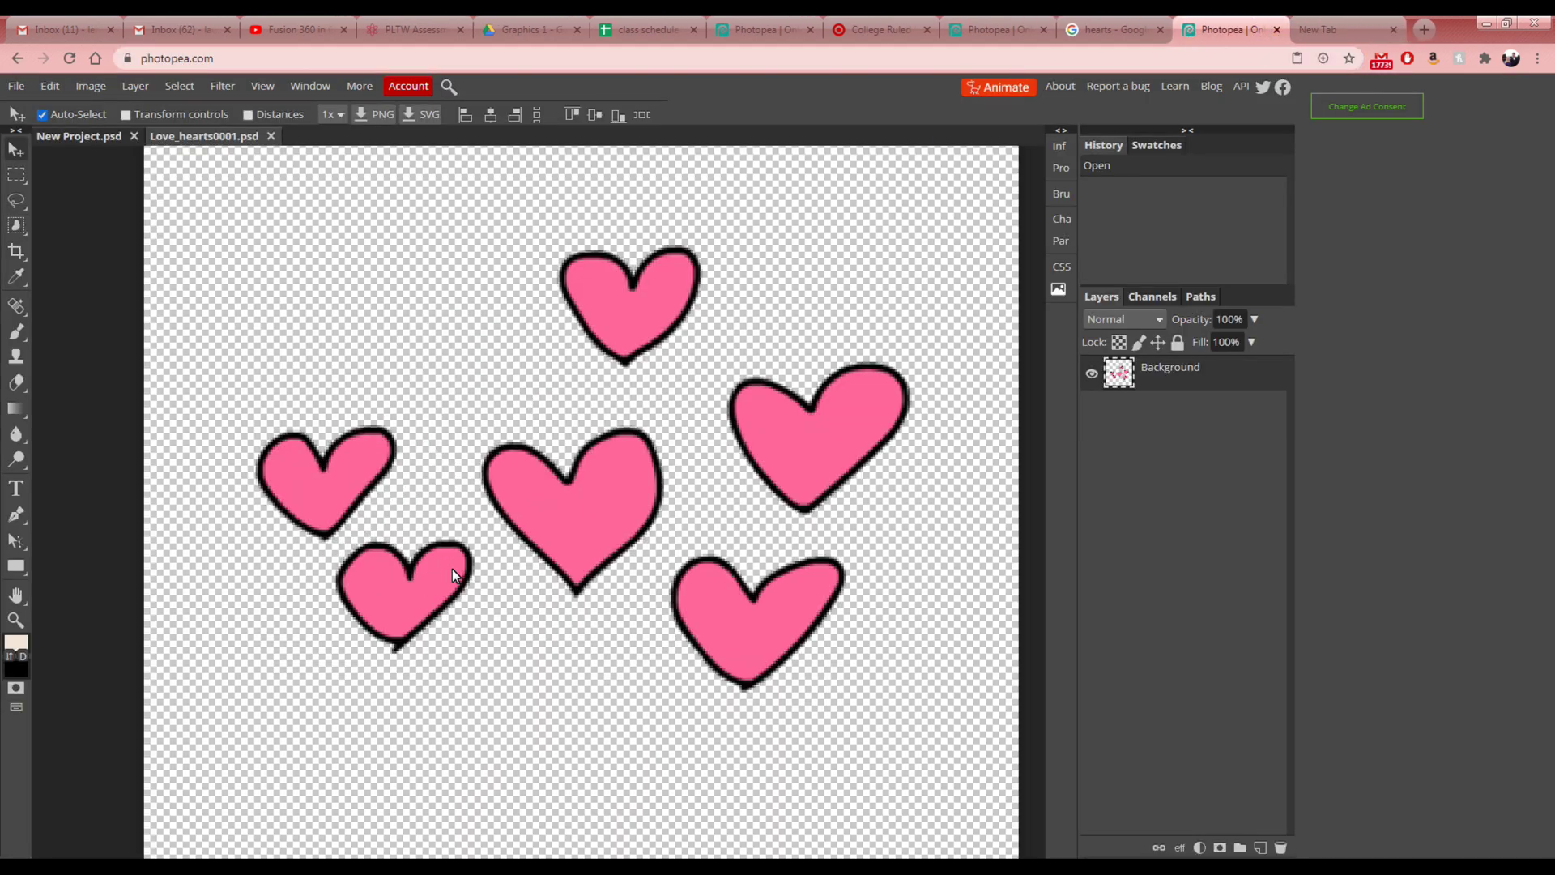
key(ctrl+minus)
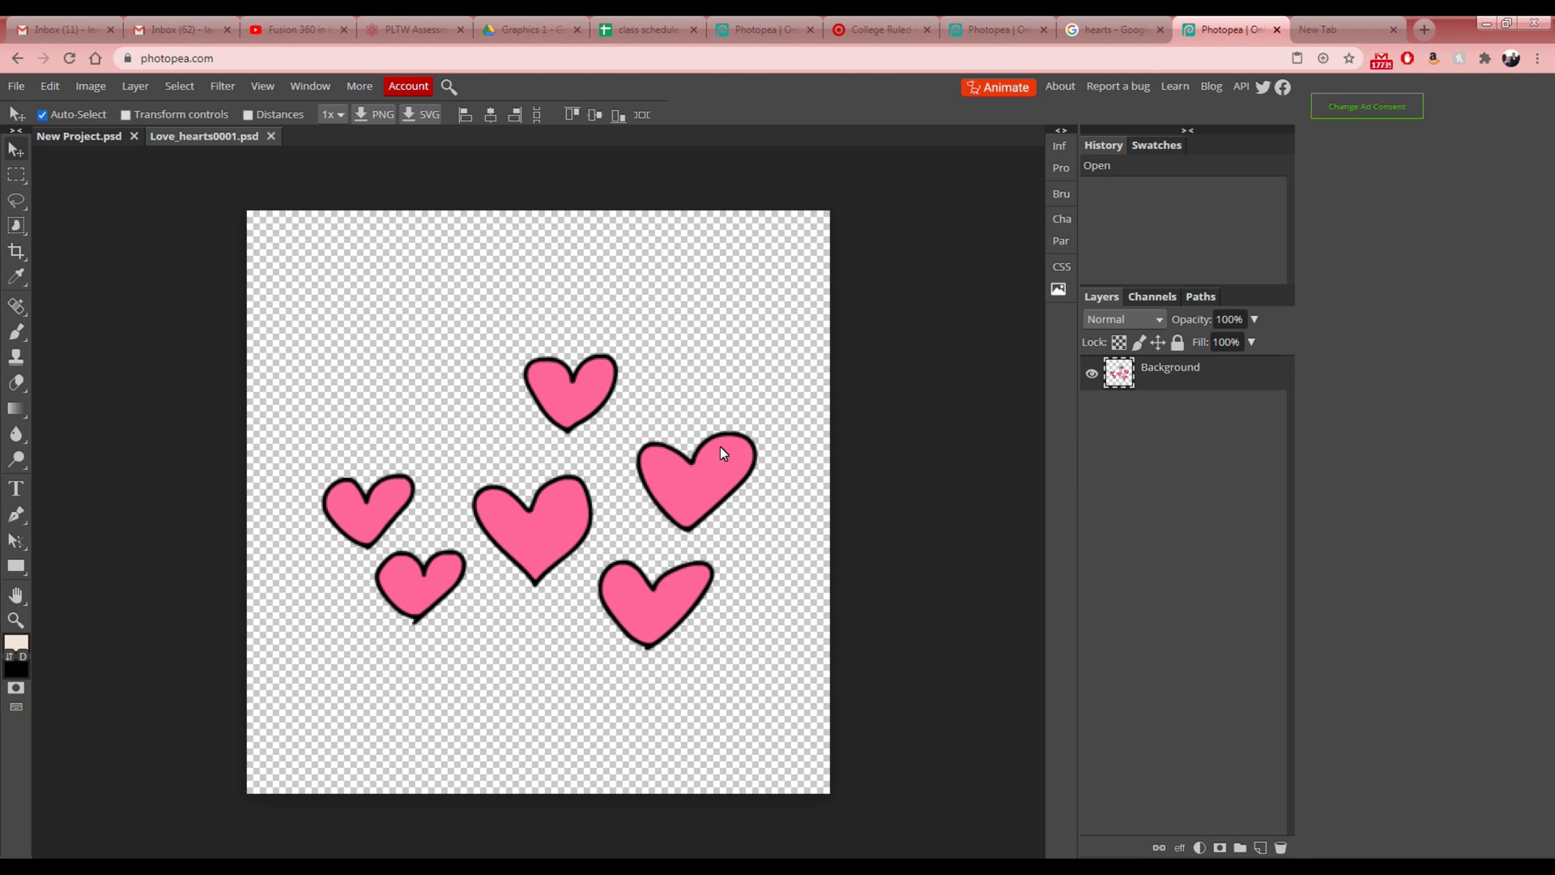
click(18, 203)
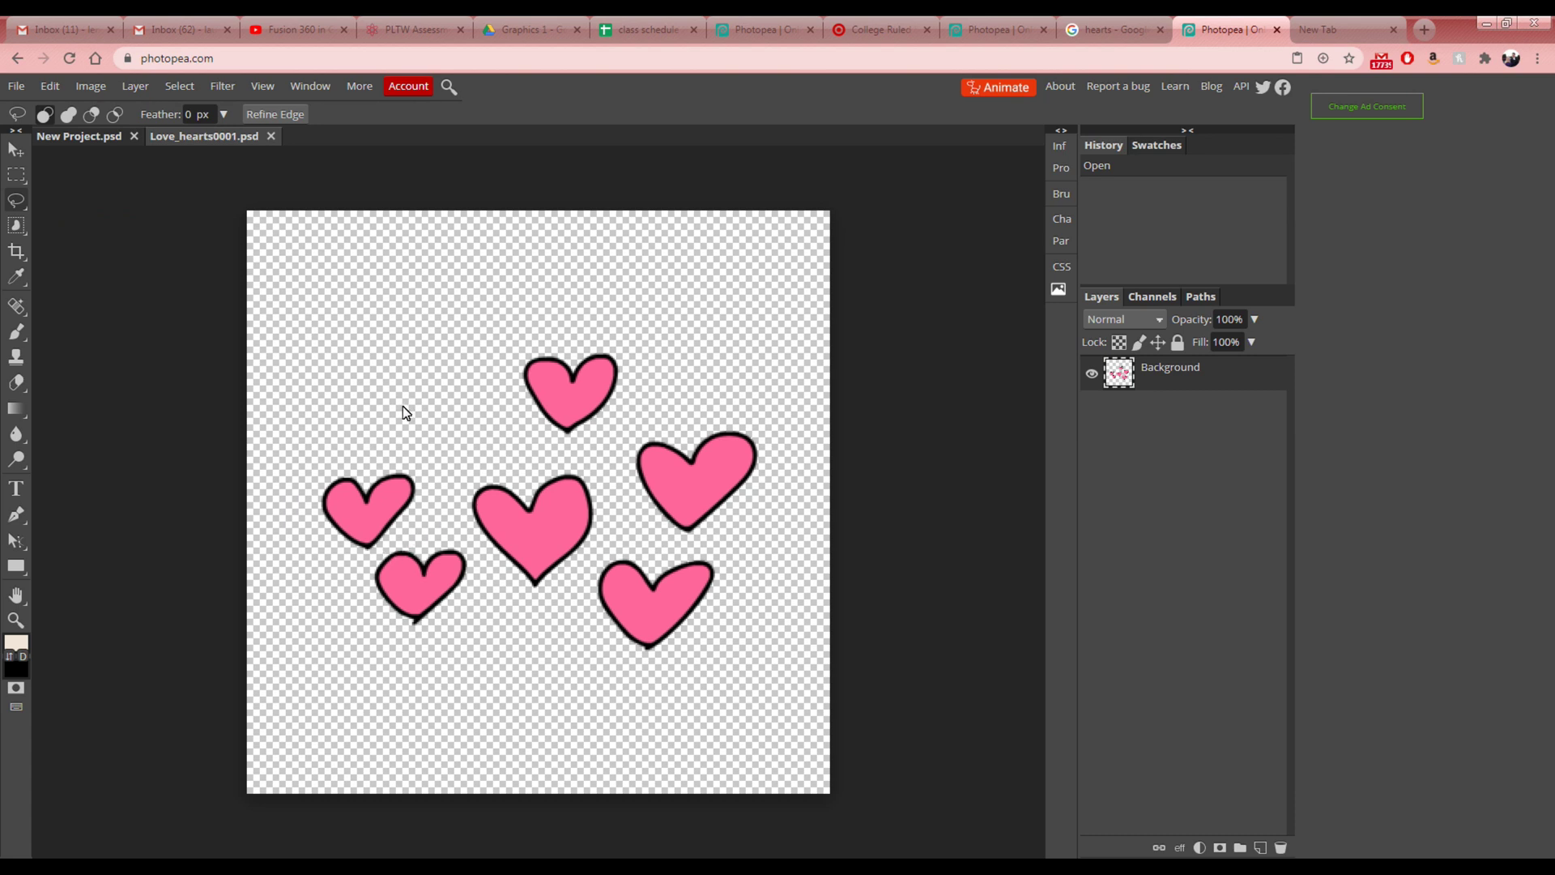
mouse_move(364, 468)
mouse_down()
mouse_move(322, 455)
mouse_move(309, 483)
mouse_up()
mouse_move(458, 464)
mouse_down()
mouse_move(418, 429)
mouse_move(347, 457)
mouse_up()
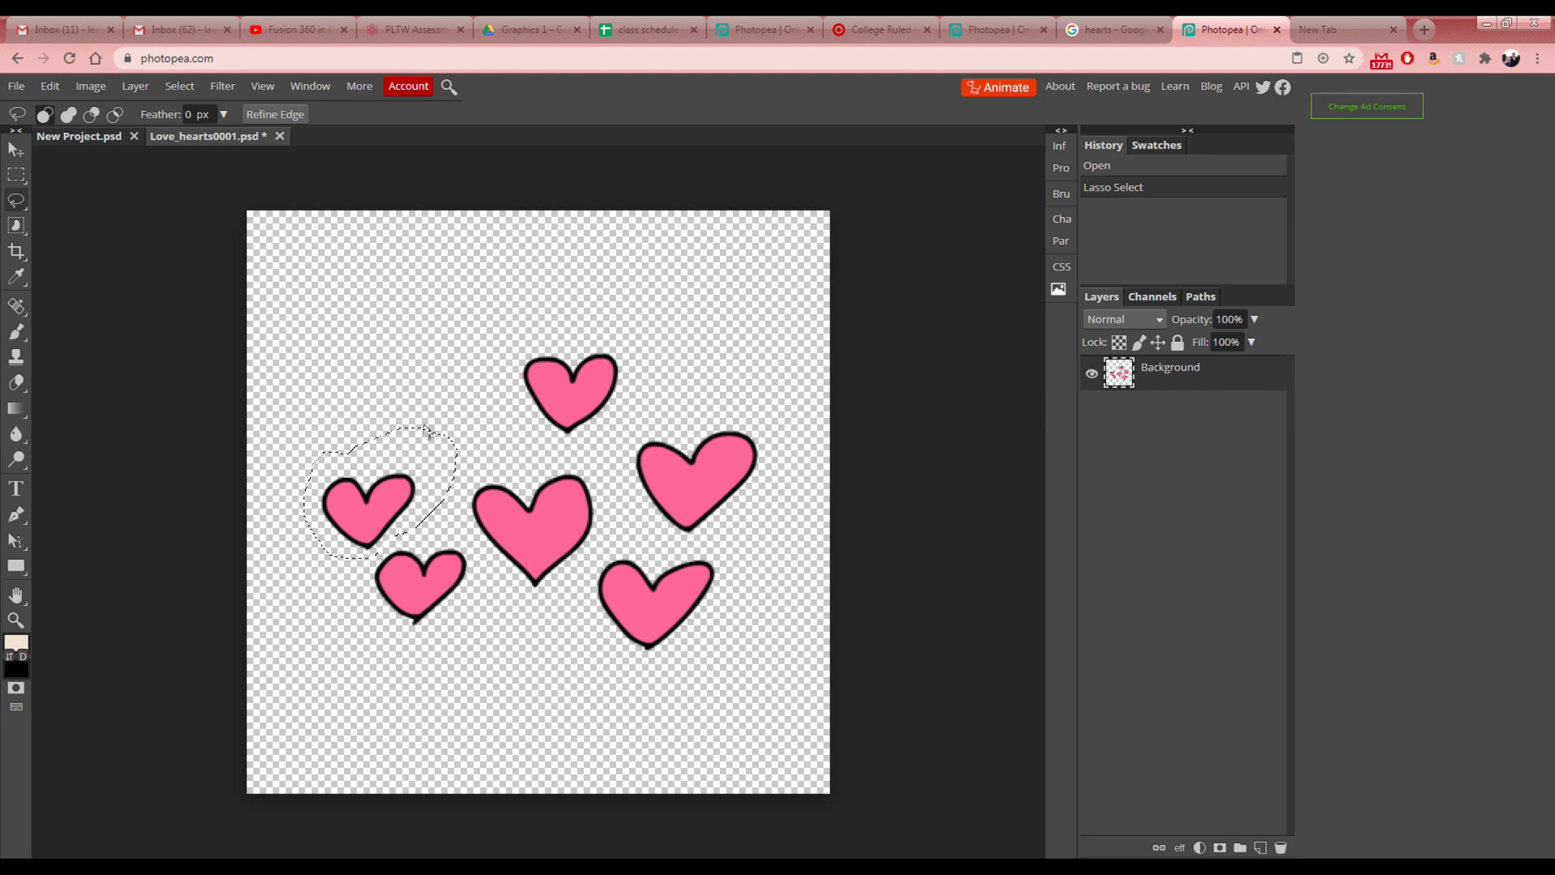
key(Delete)
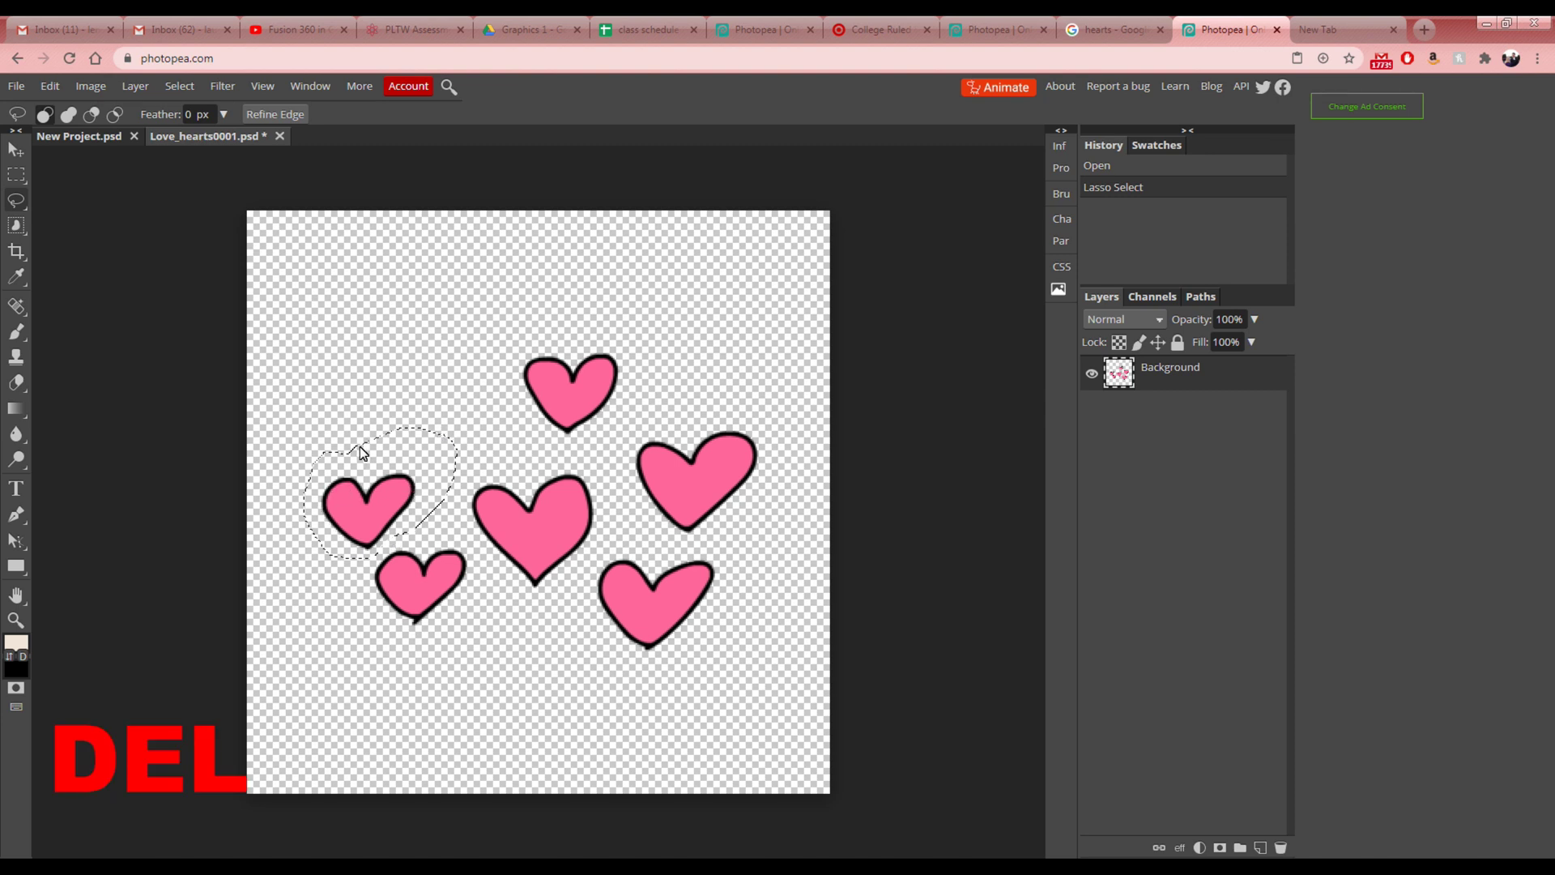
key(Delete)
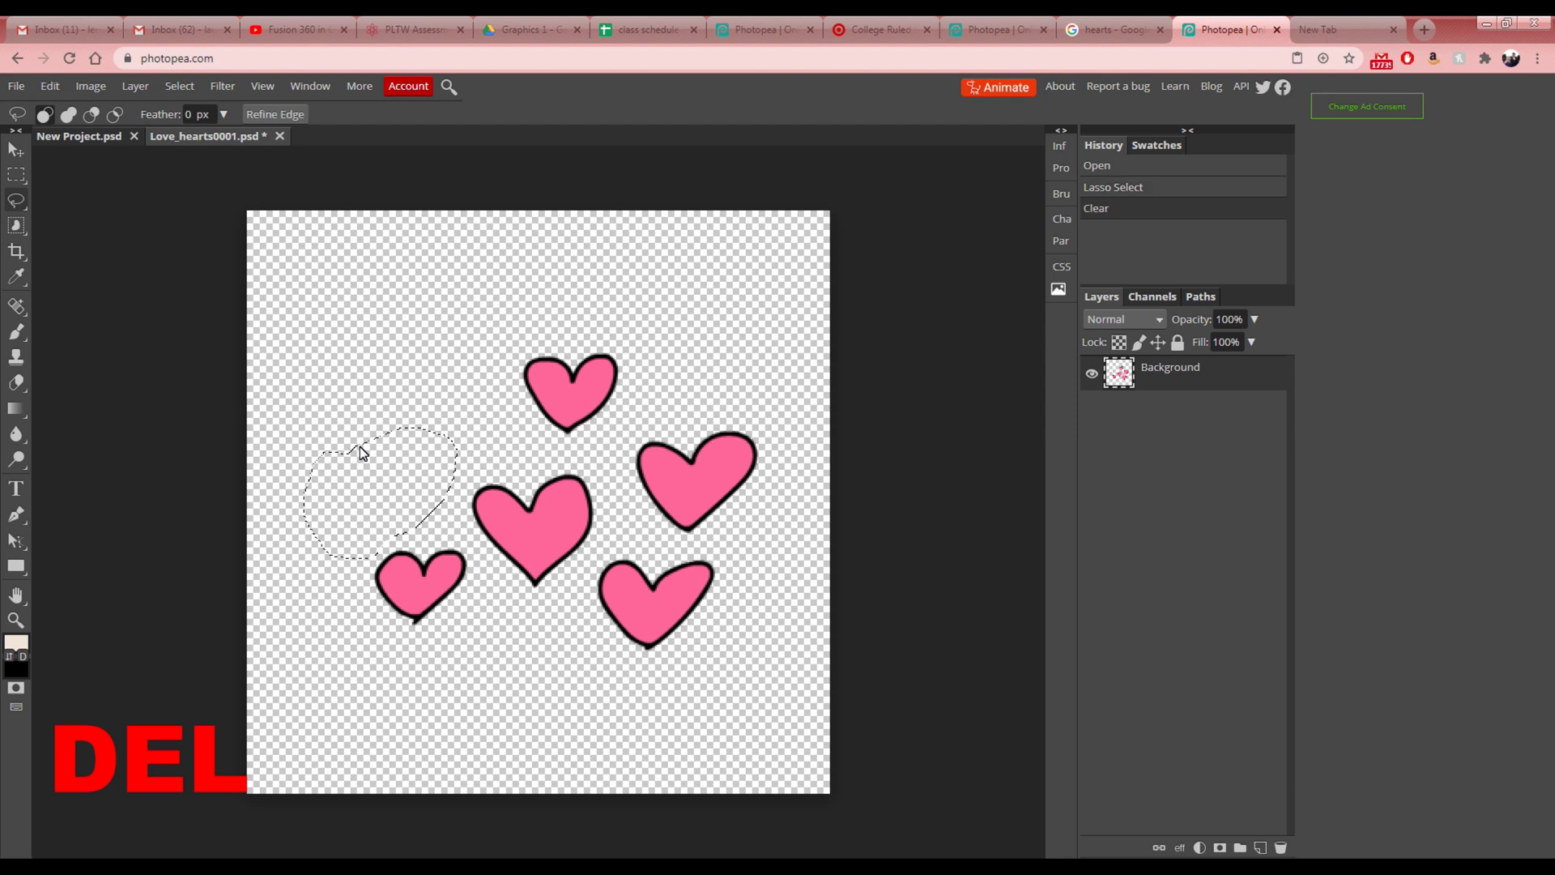
key(ctrl+d)
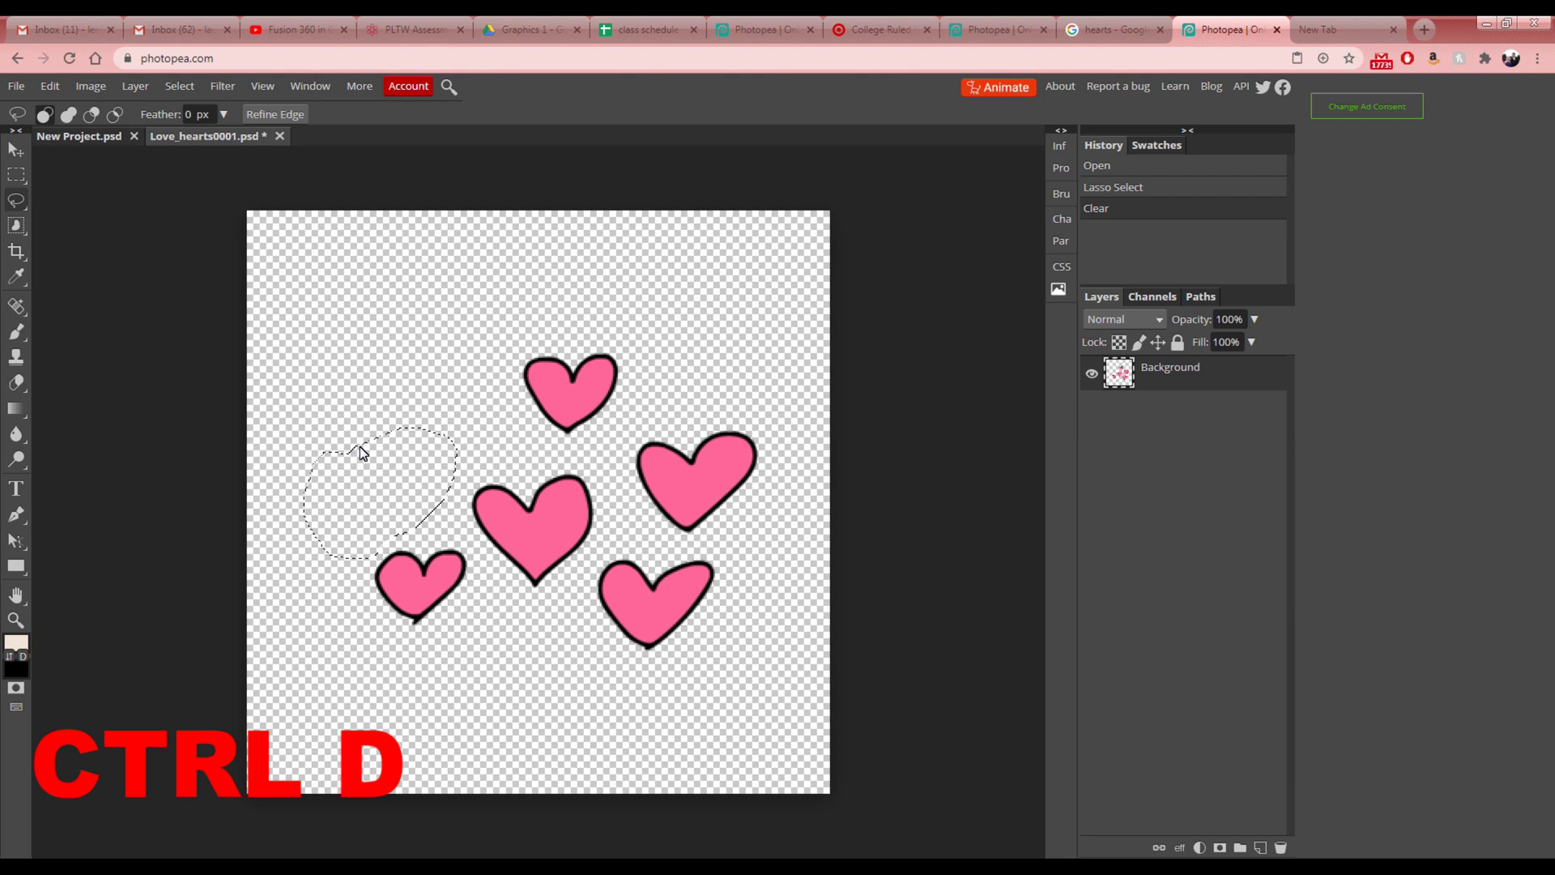
key(ctrl+d)
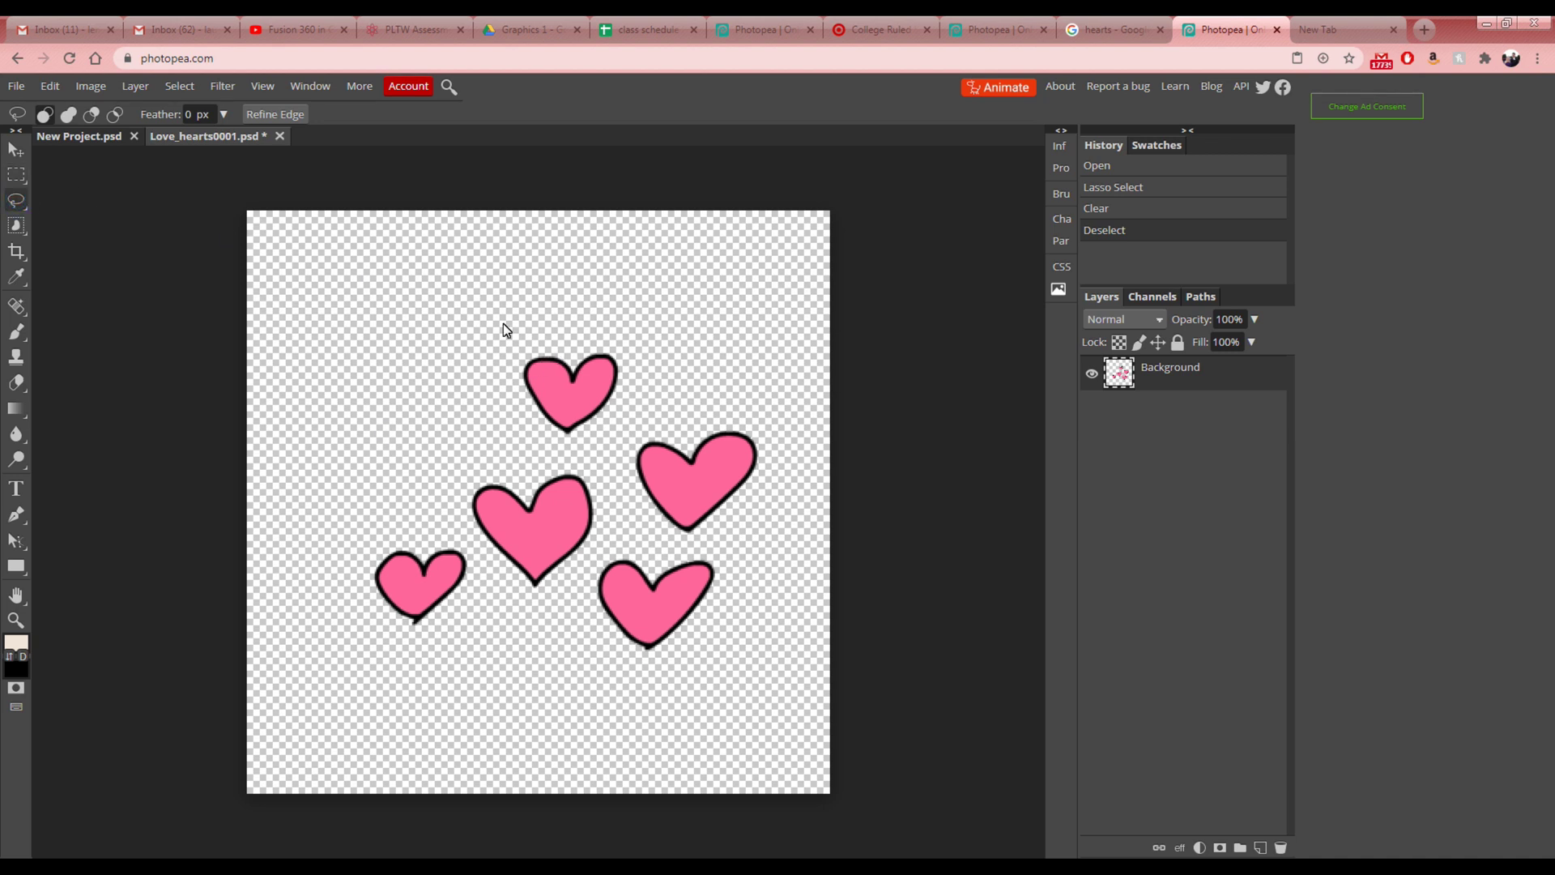
- Lasso the topmost heart and copy and paste it onto its own layer
mouse_move(570, 348)
mouse_down()
mouse_move(537, 334)
mouse_move(488, 371)
mouse_move(499, 415)
mouse_up()
drag(556, 338, 555, 336)
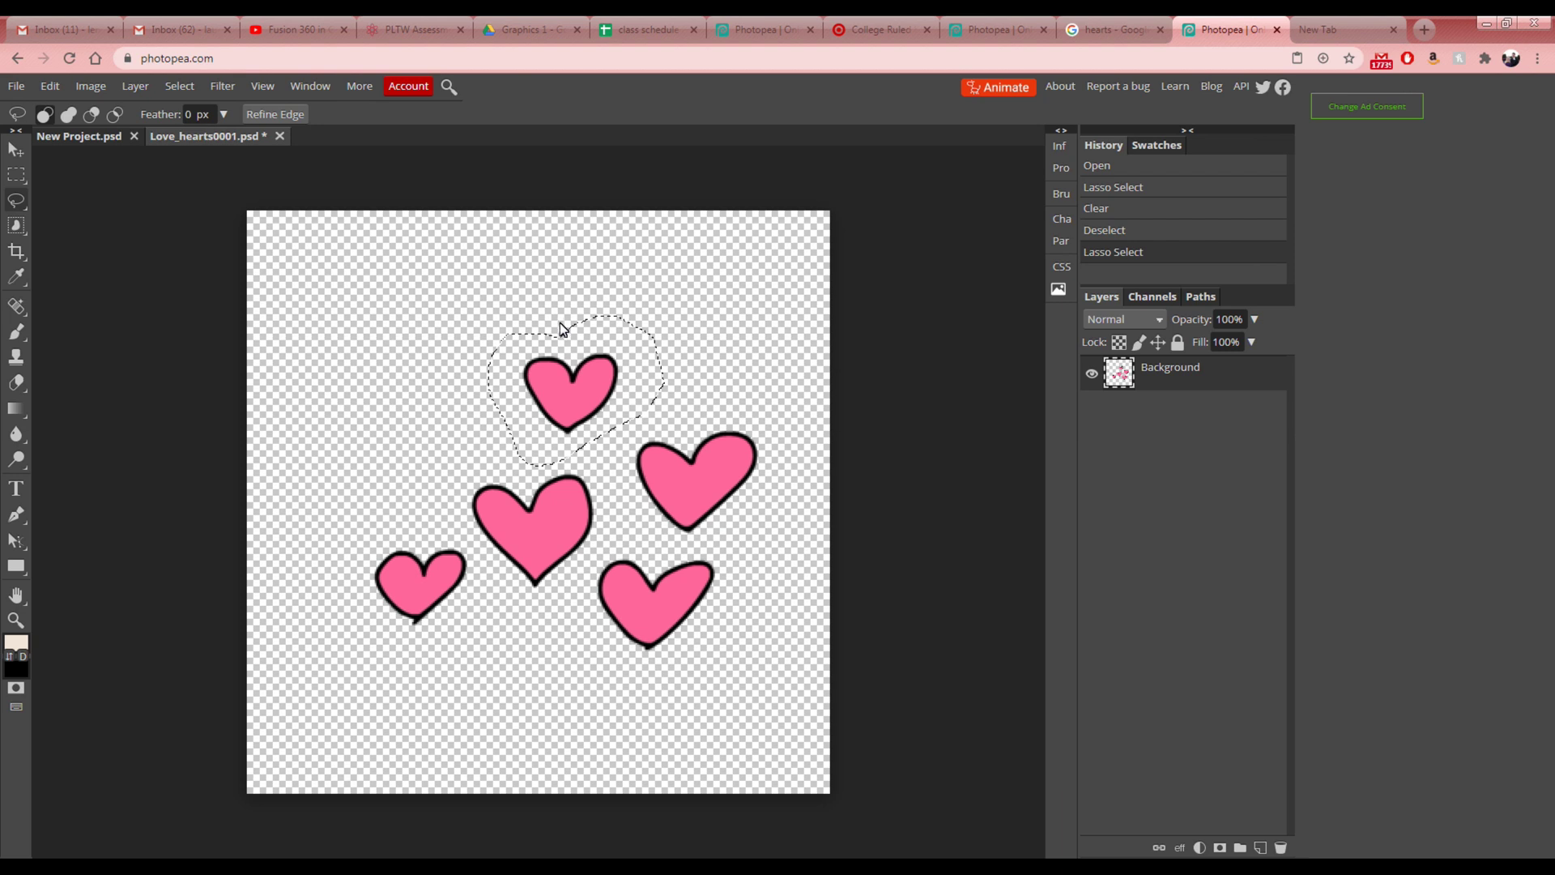
key(ctrl+c)
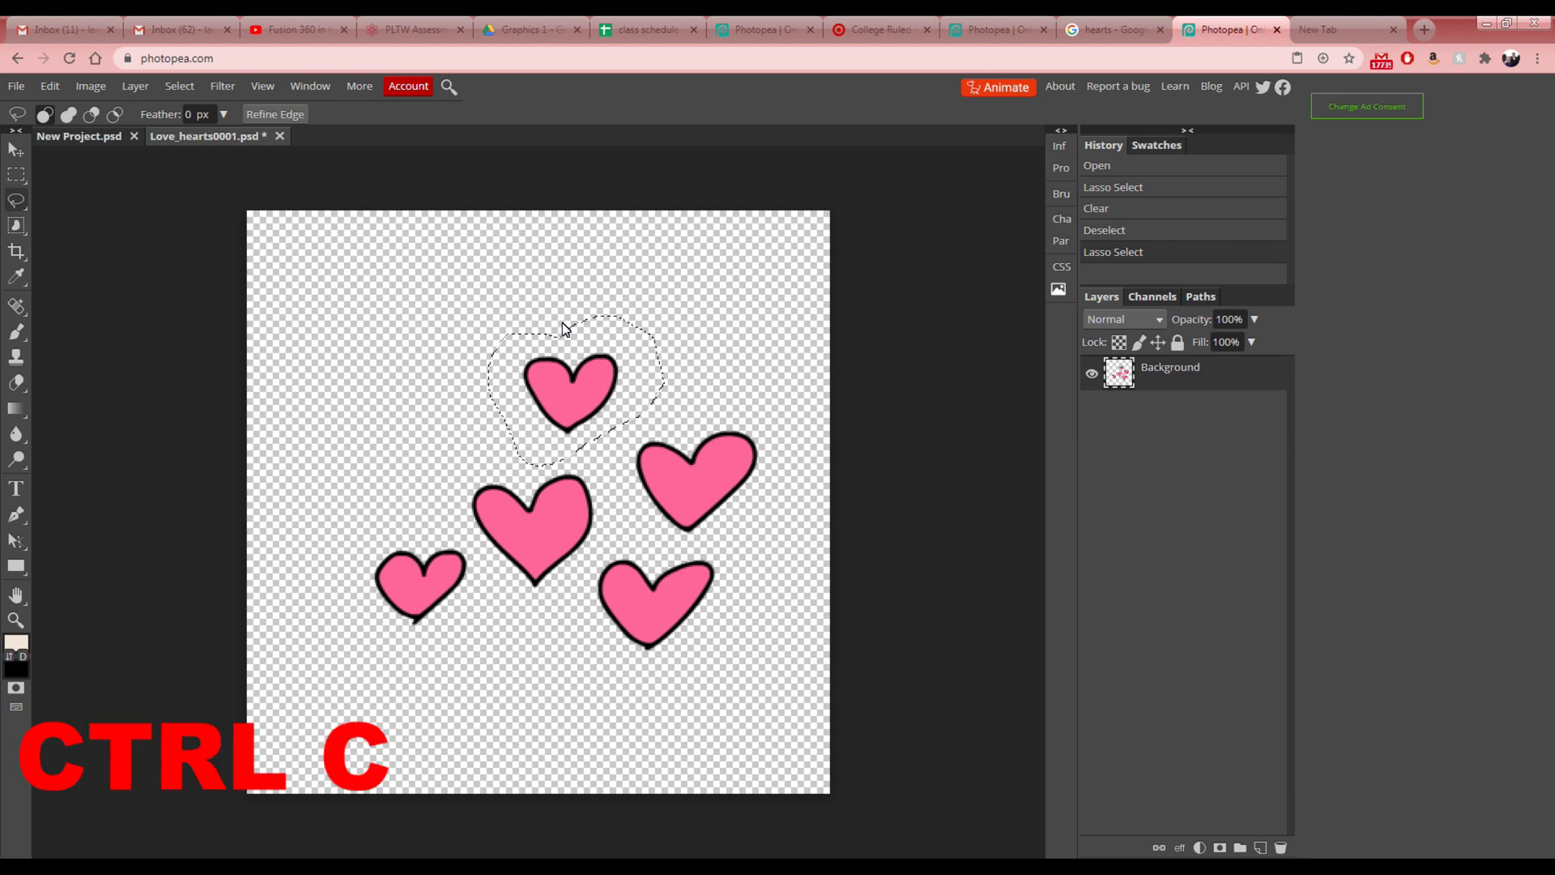
key(ctrl+v)
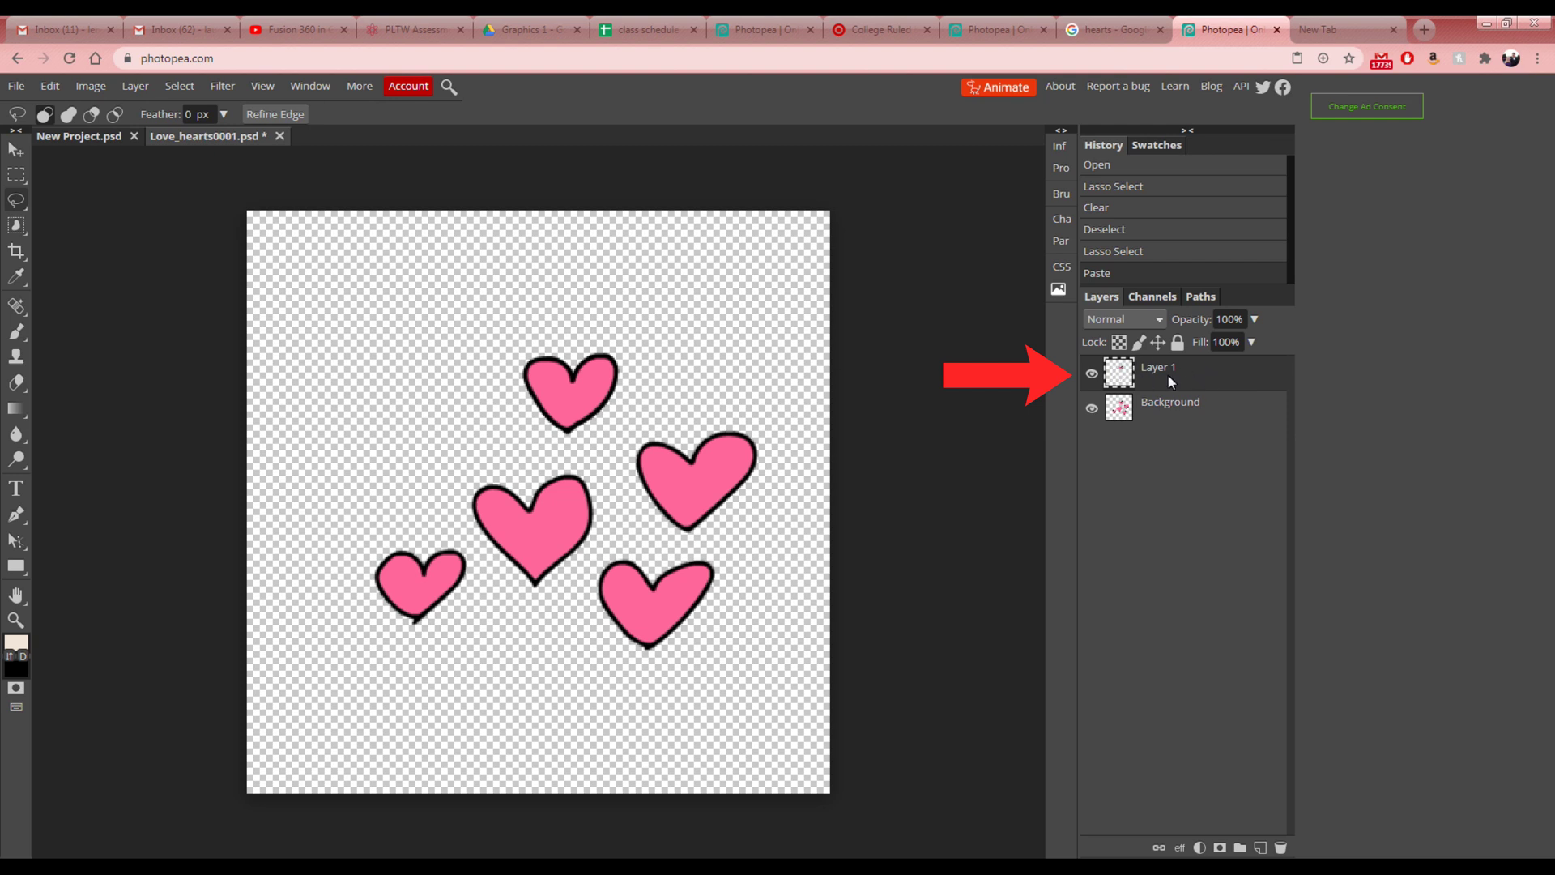
- Toggle the visibility of the pasted heart's layer off and on to check it
click(1092, 374)
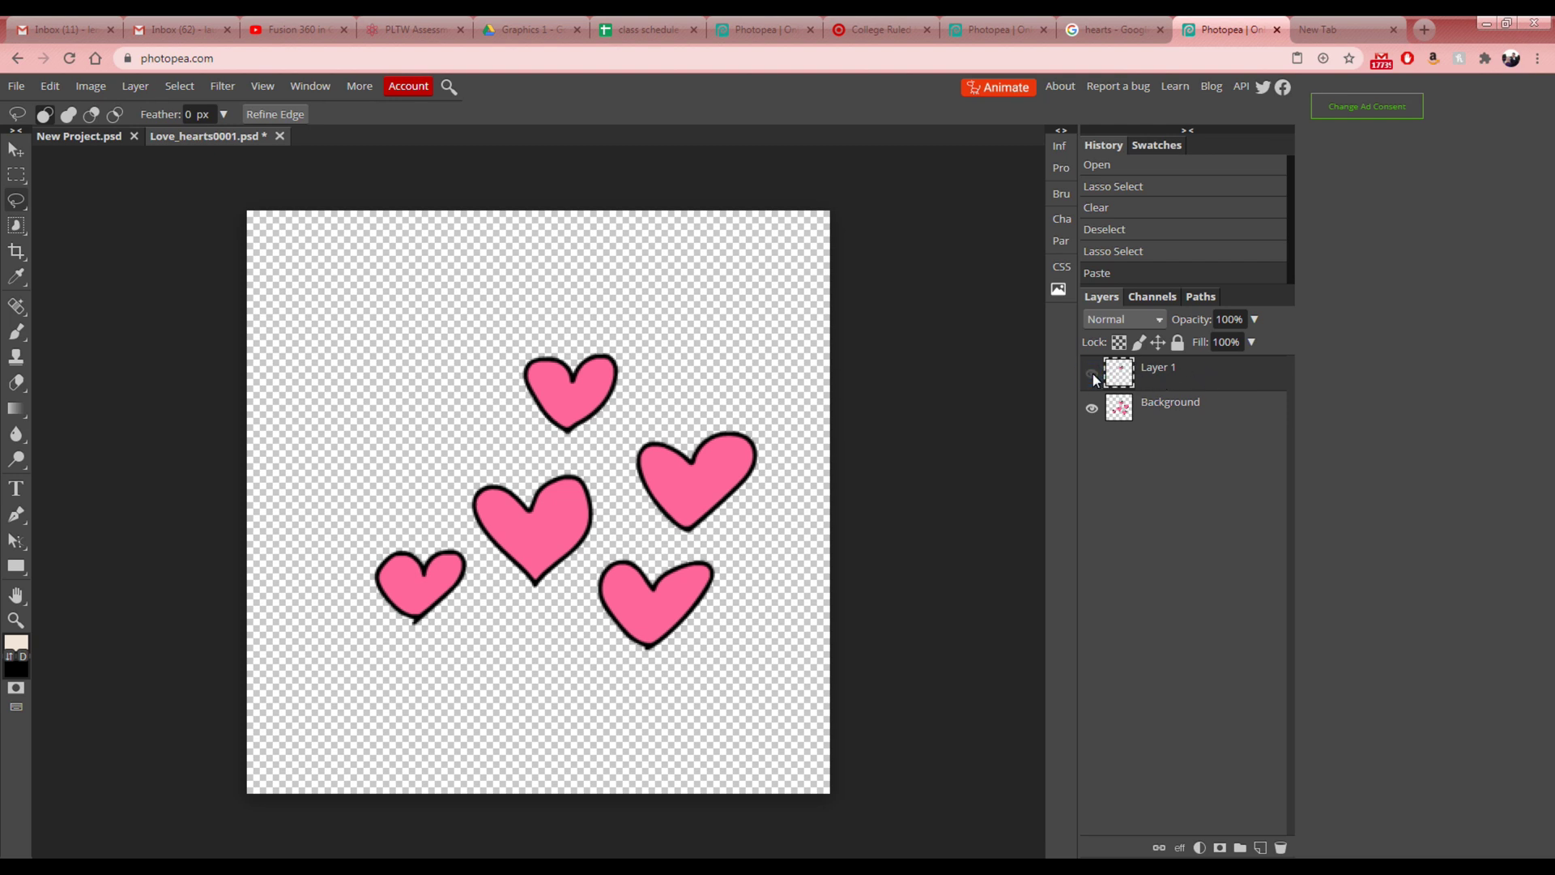
click(1092, 374)
click(1092, 374)
click(1091, 374)
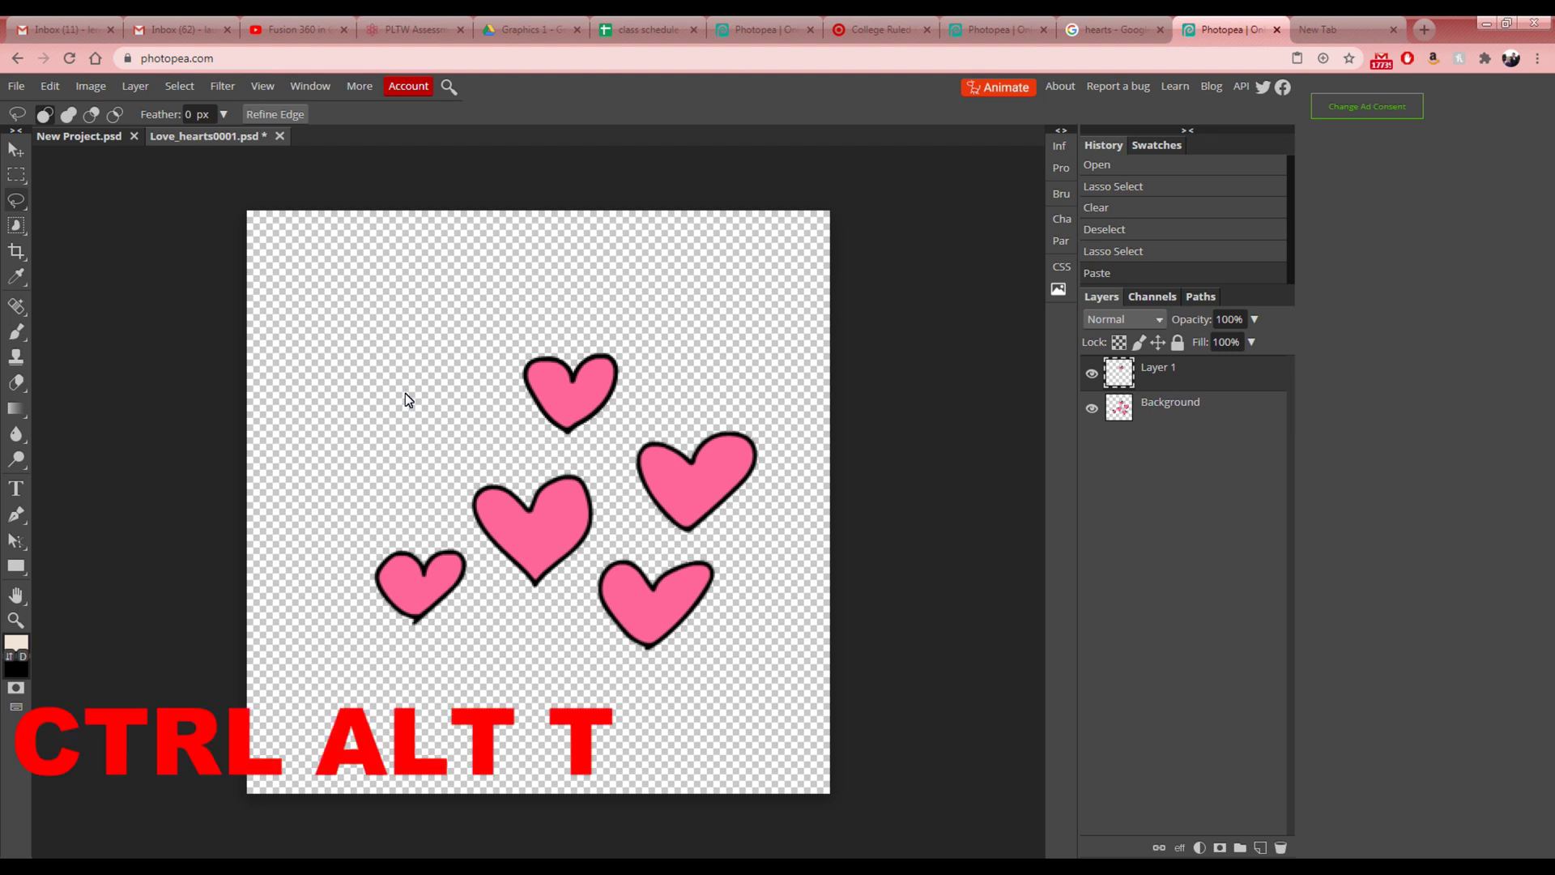
- Free-transform the pasted heart: move it to the empty area left of the original, rotate it -7.5° and scale it to about 142% × 146%
key(ctrl+alt+t)
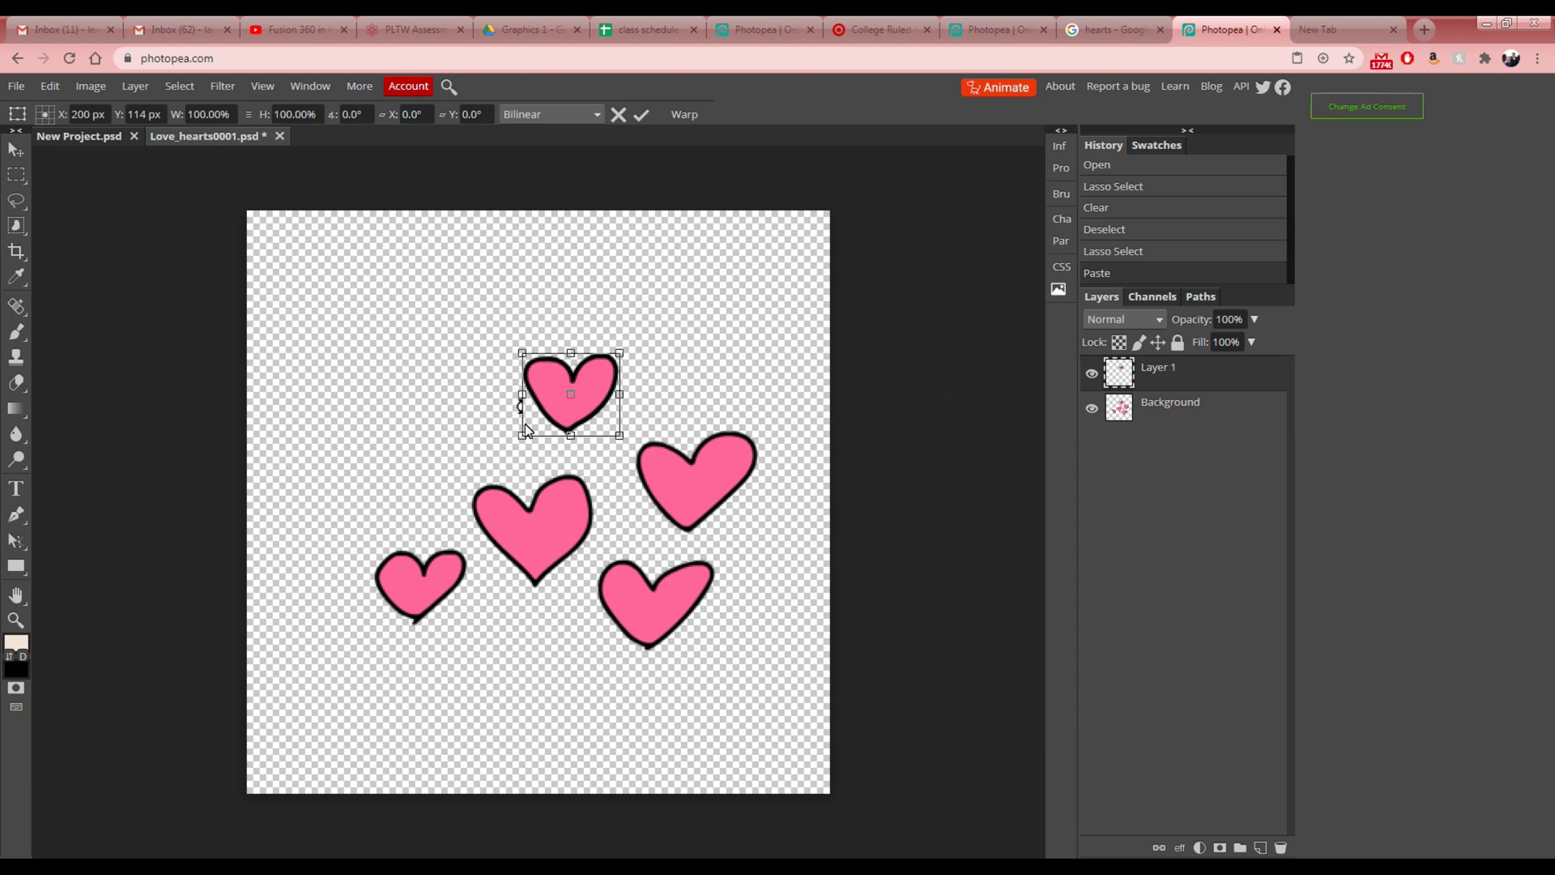
drag(551, 374, 408, 406)
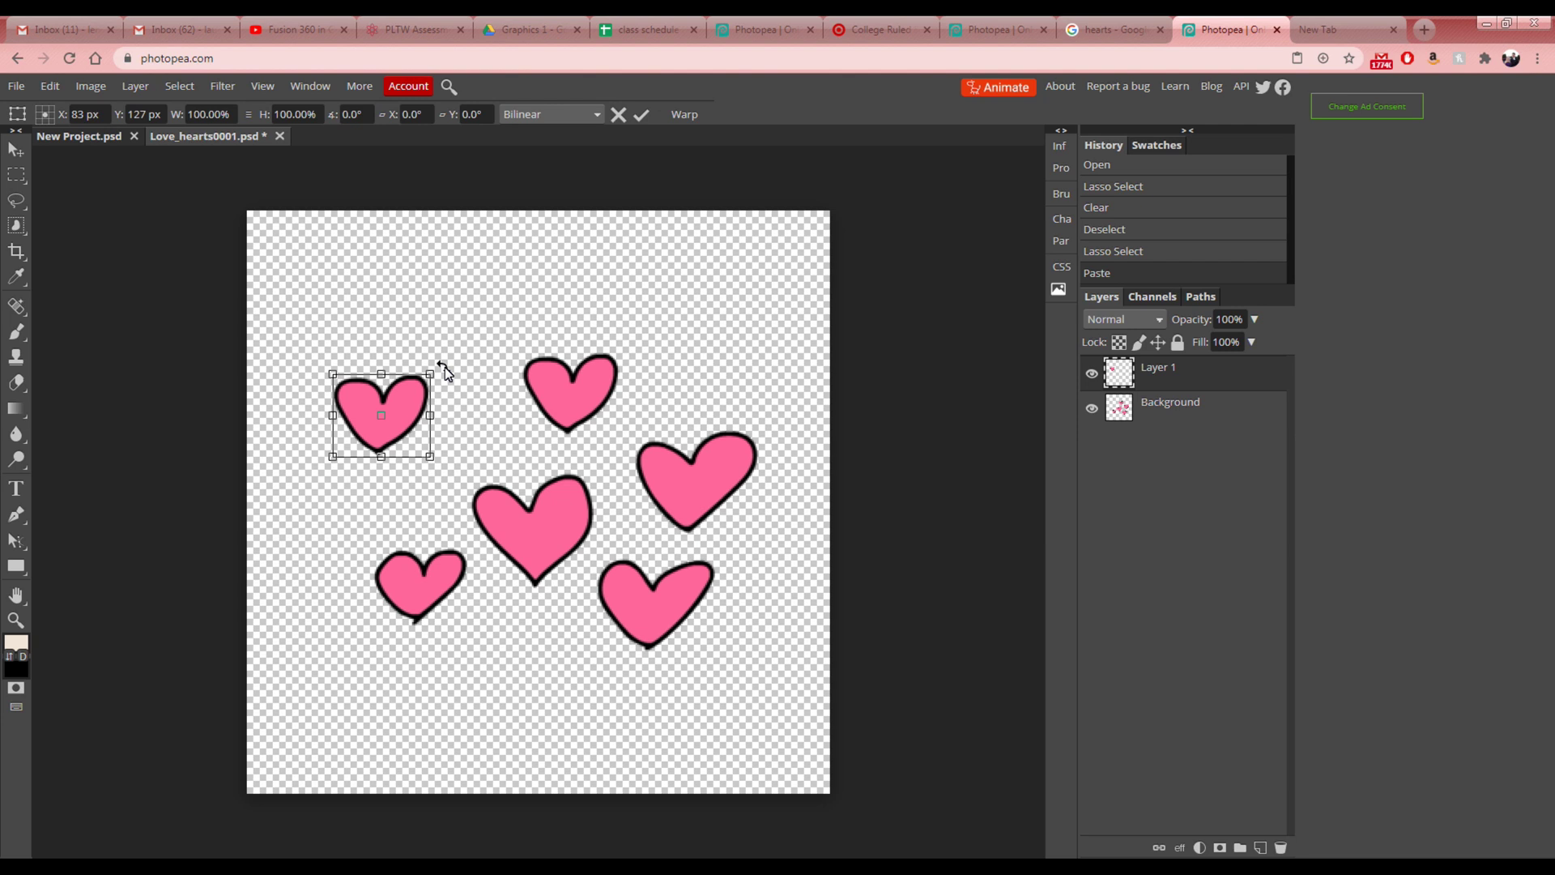
drag(440, 369, 415, 419)
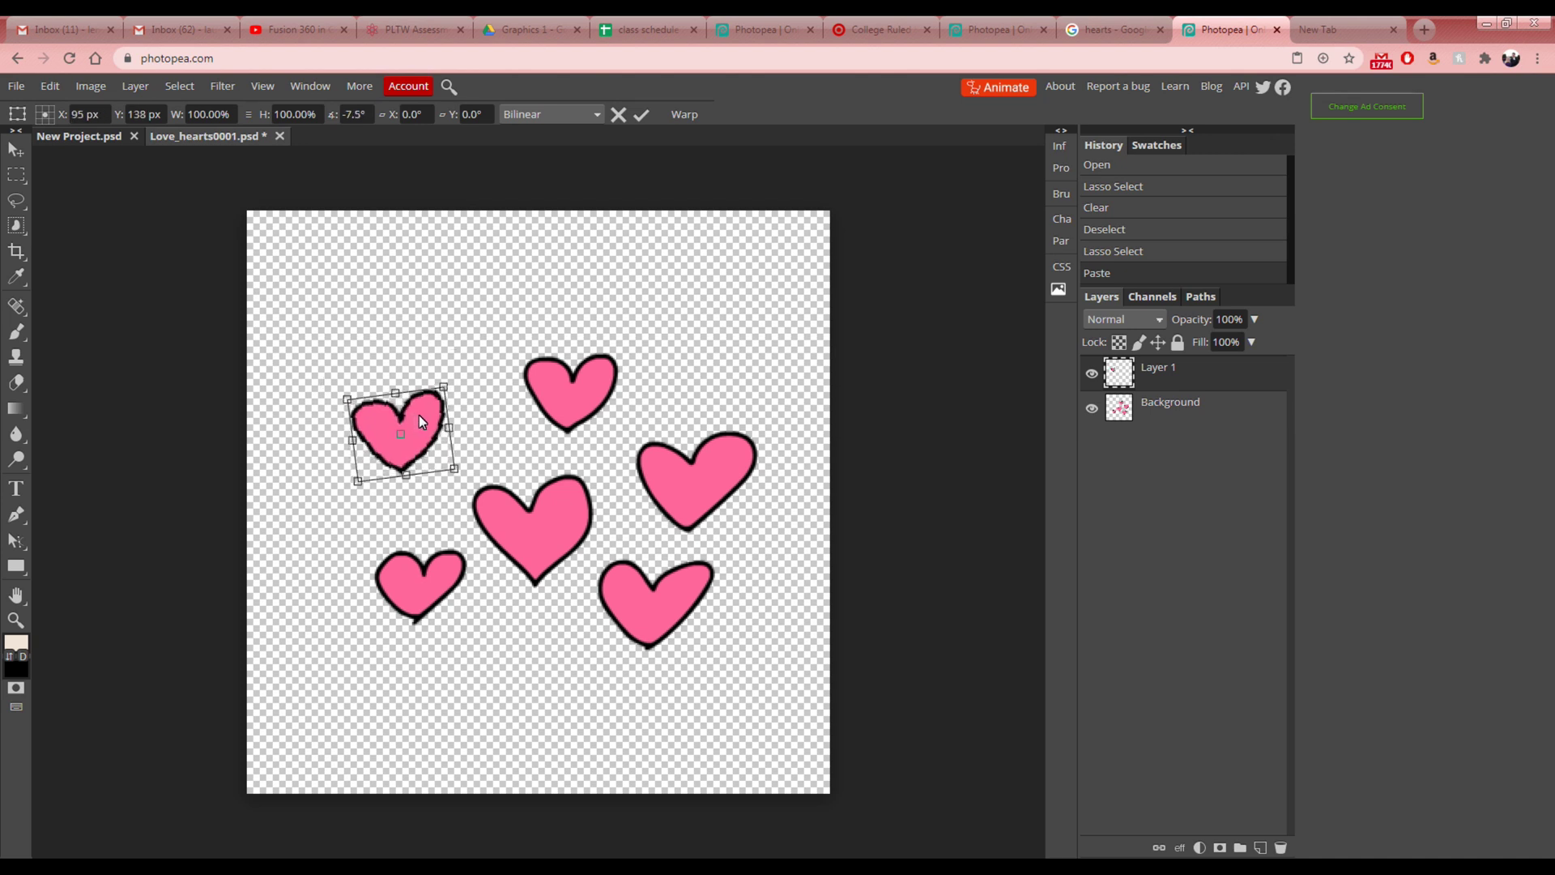
mouse_move(441, 386)
mouse_down()
mouse_move(518, 272)
mouse_move(439, 396)
mouse_up()
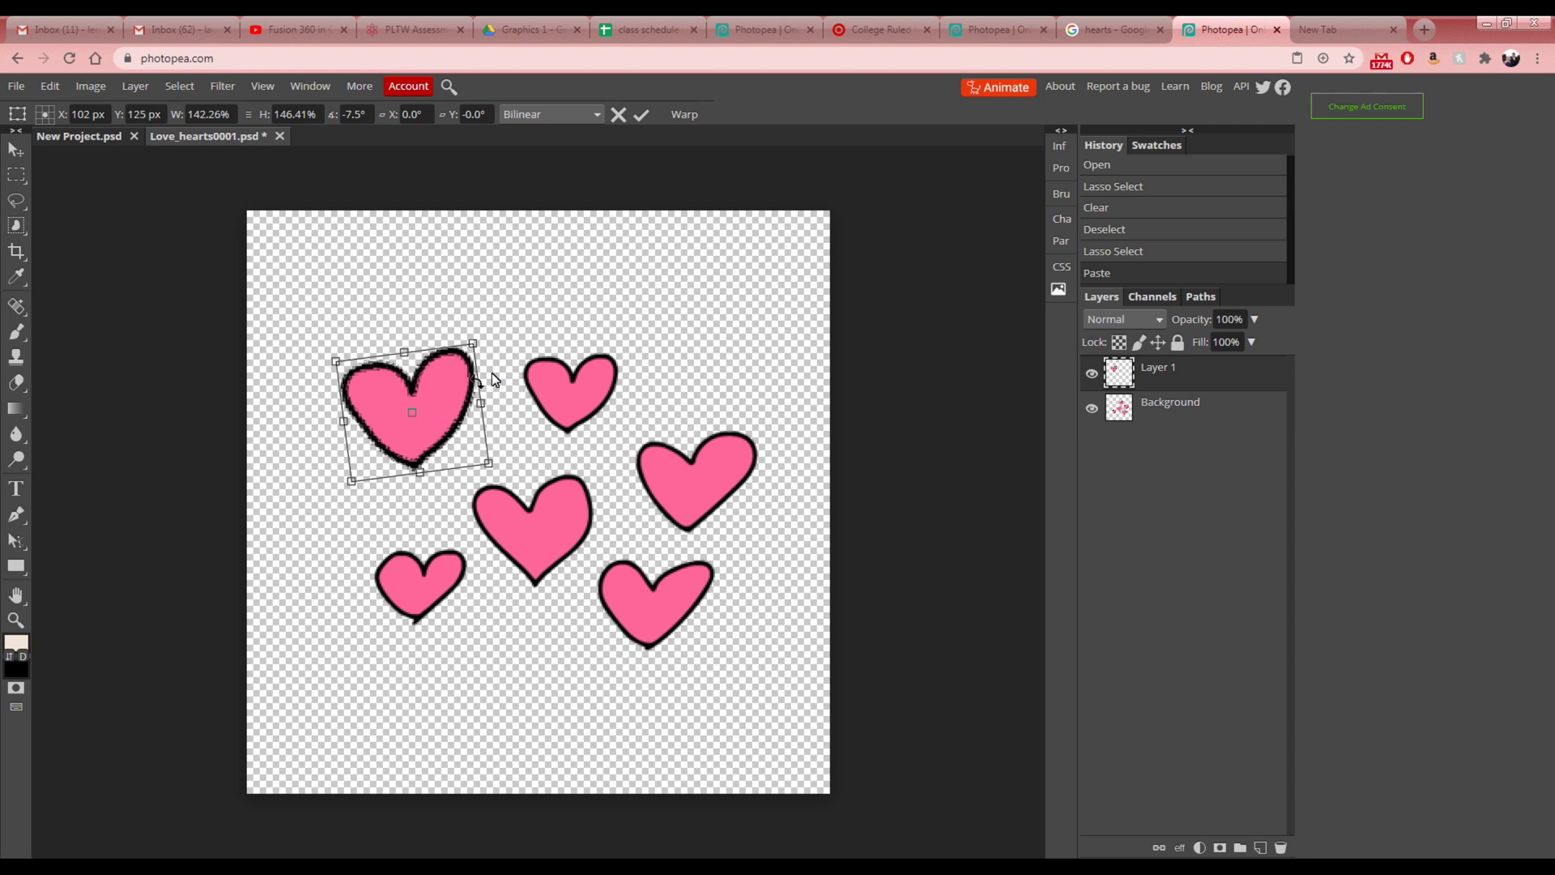
drag(442, 382, 444, 400)
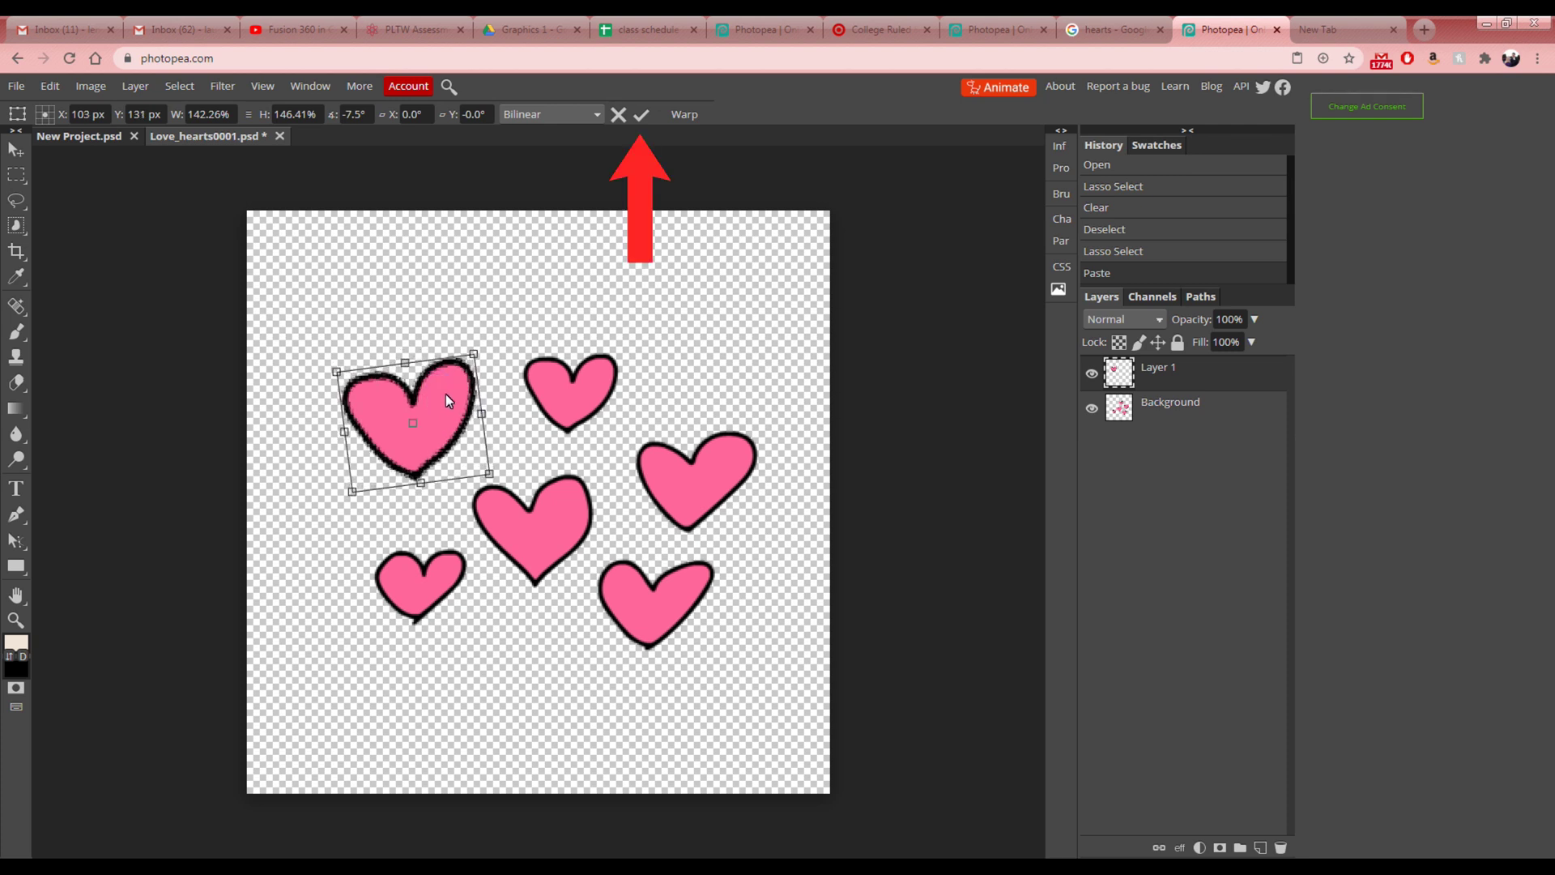
click(642, 115)
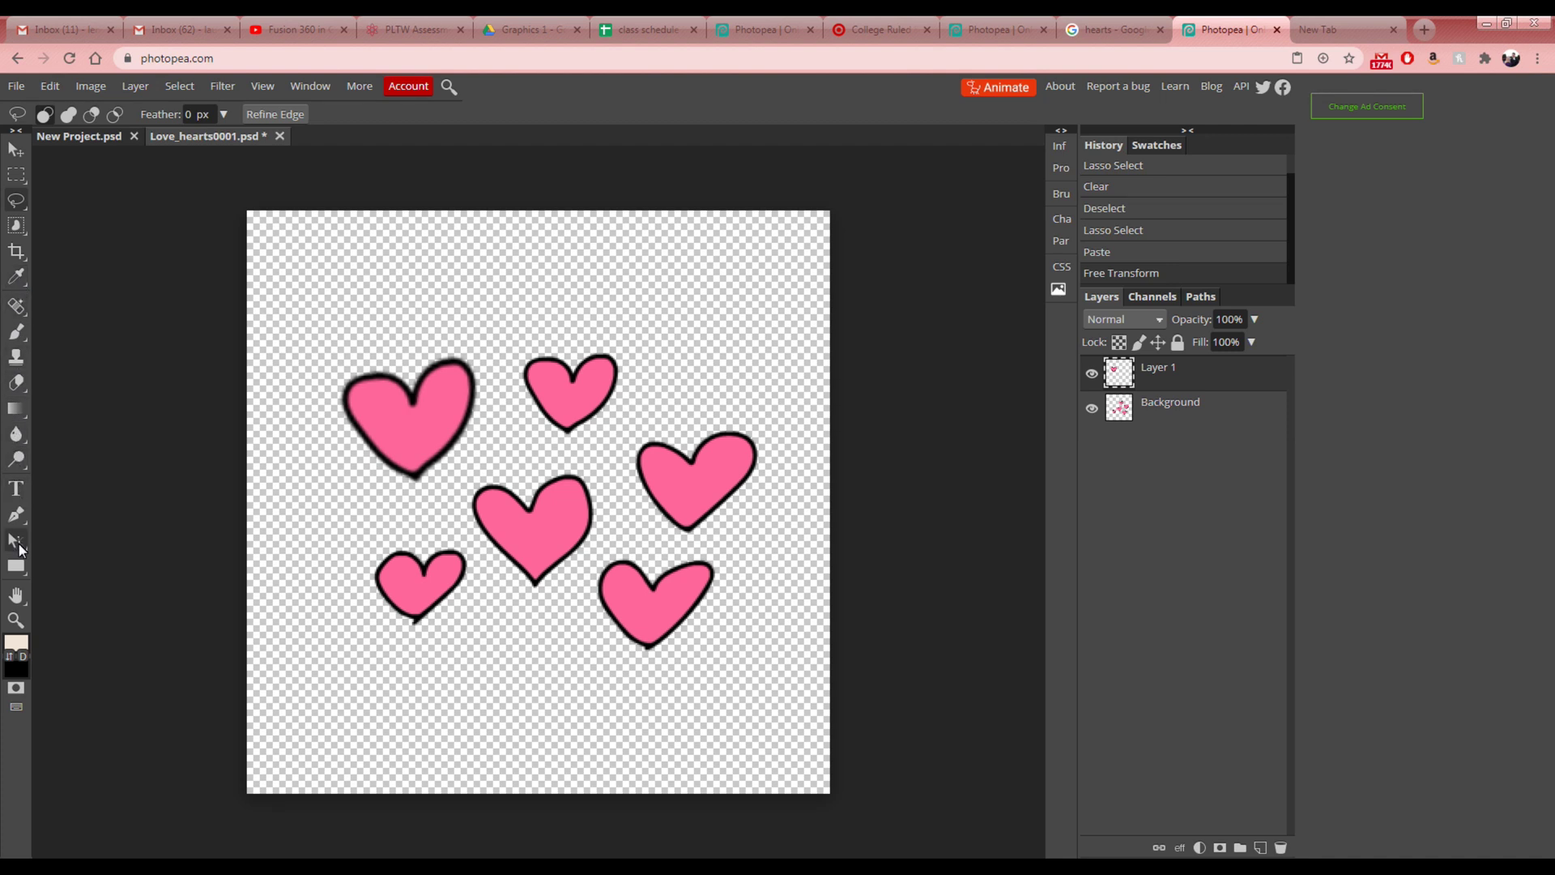
- Switch to the Paint Bucket tool
right_click(16, 434)
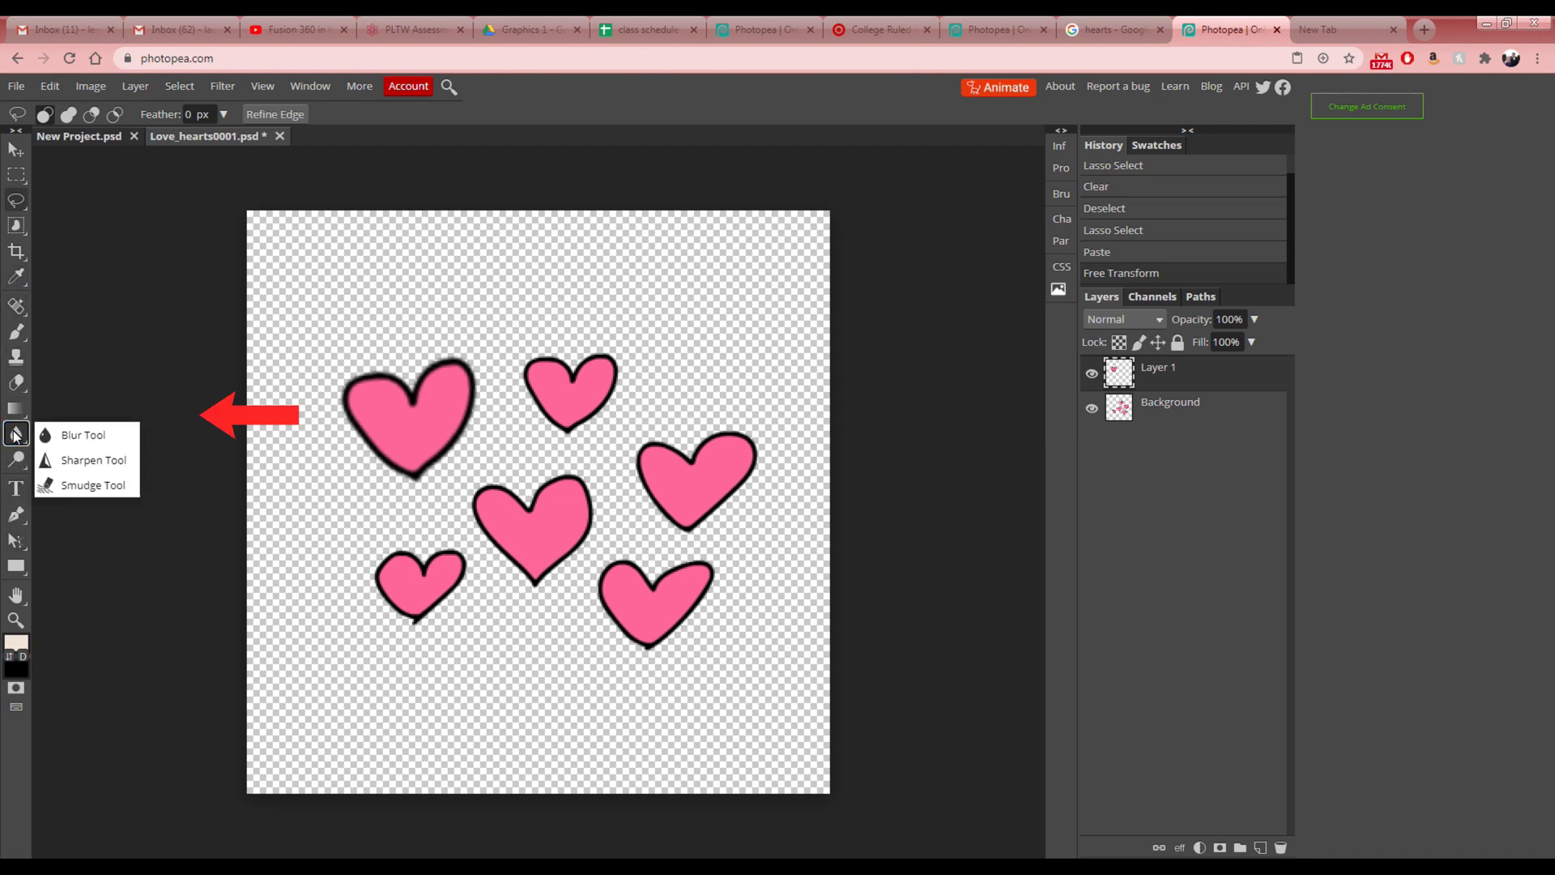
right_click(16, 409)
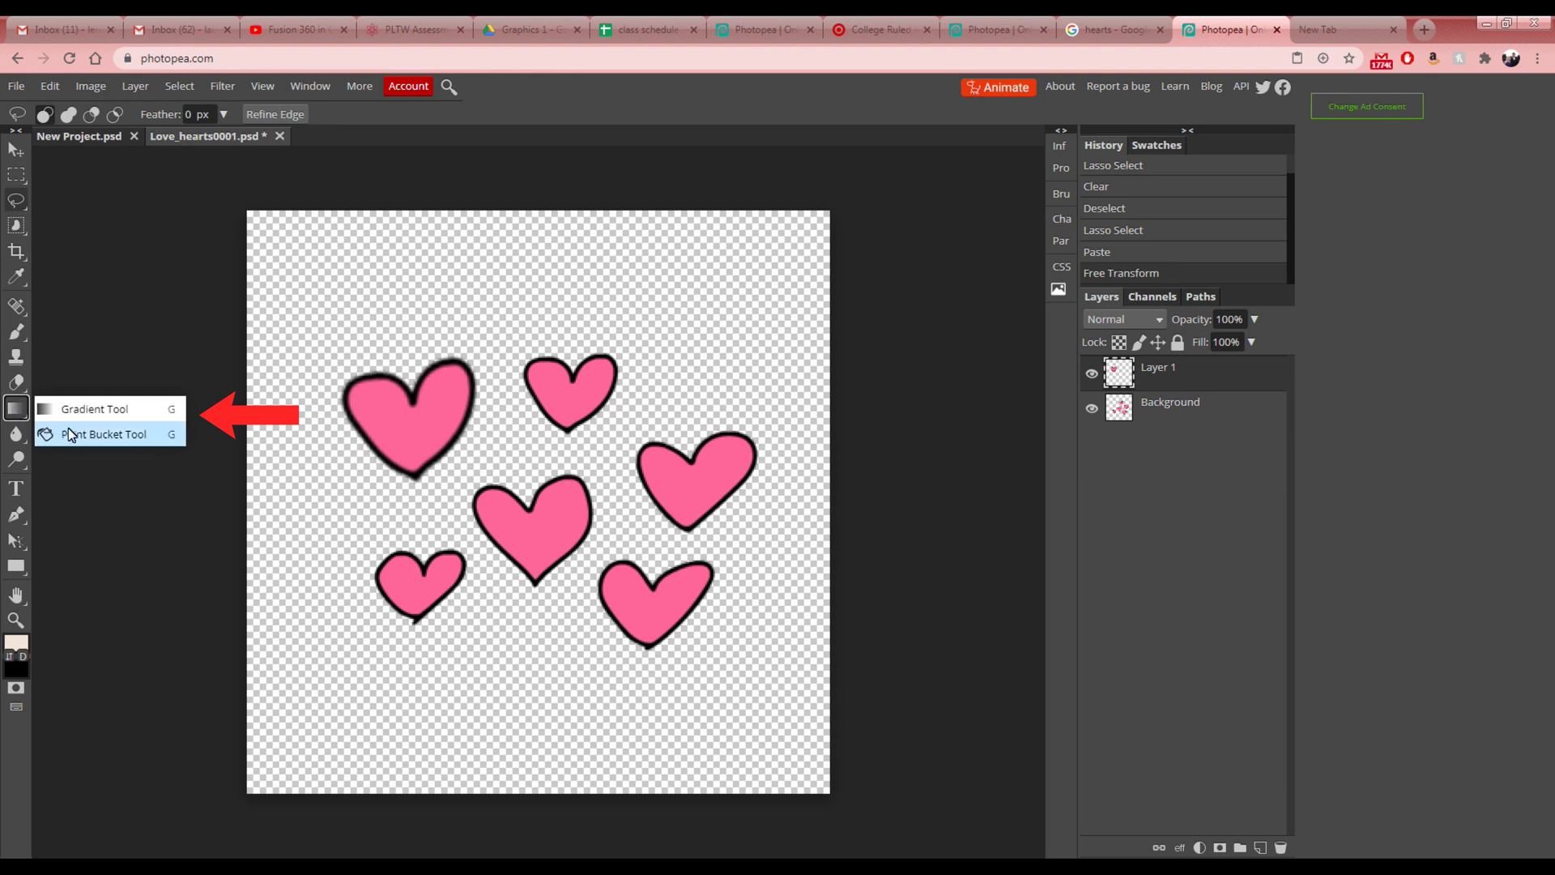
click(75, 434)
right_click(17, 409)
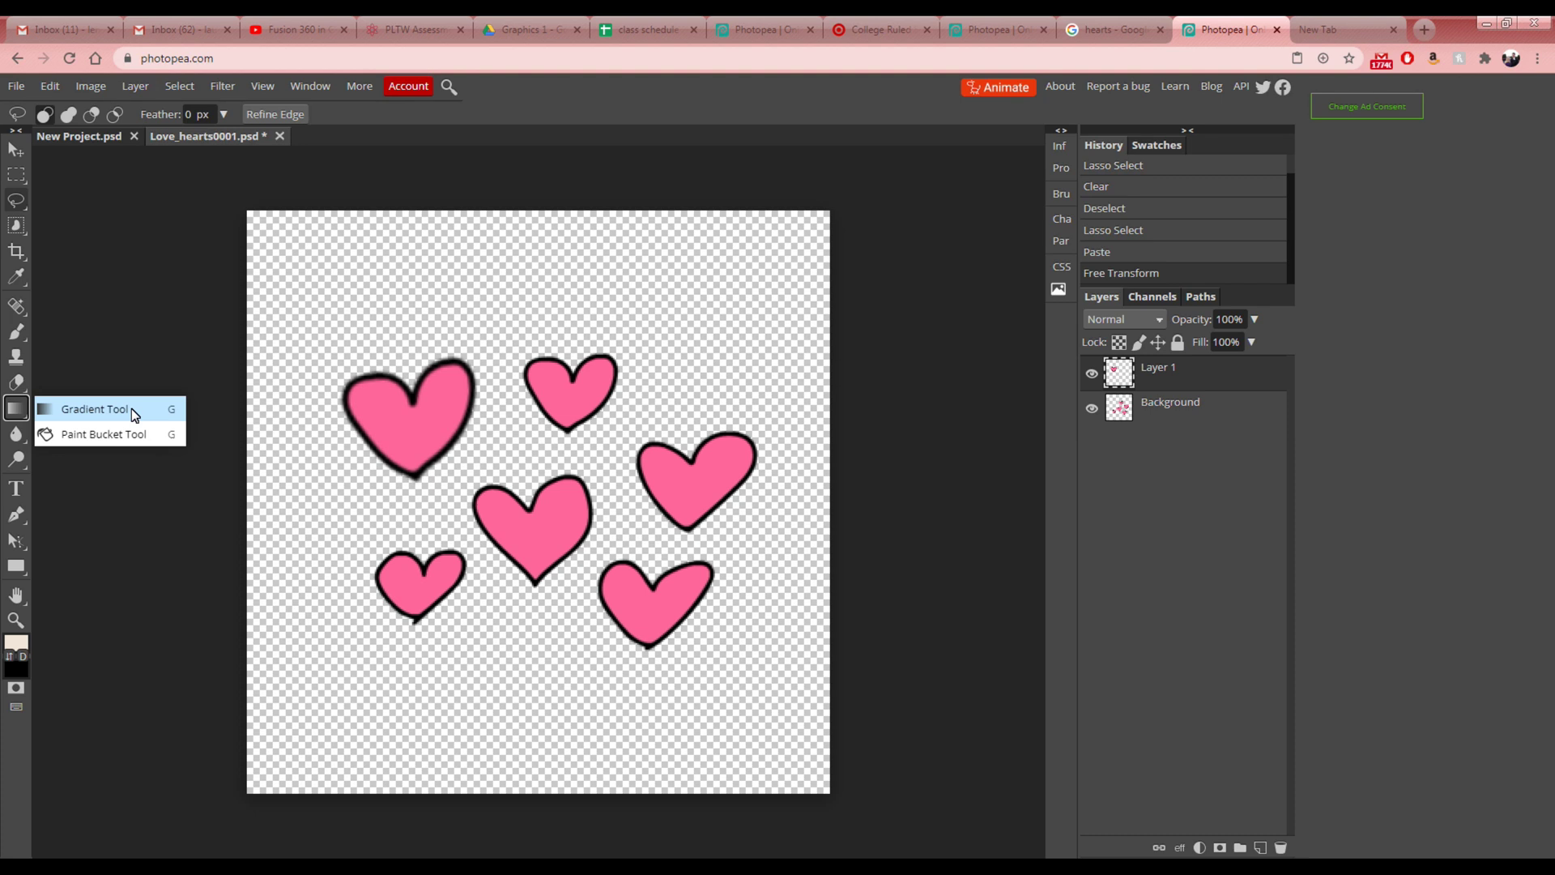
click(71, 436)
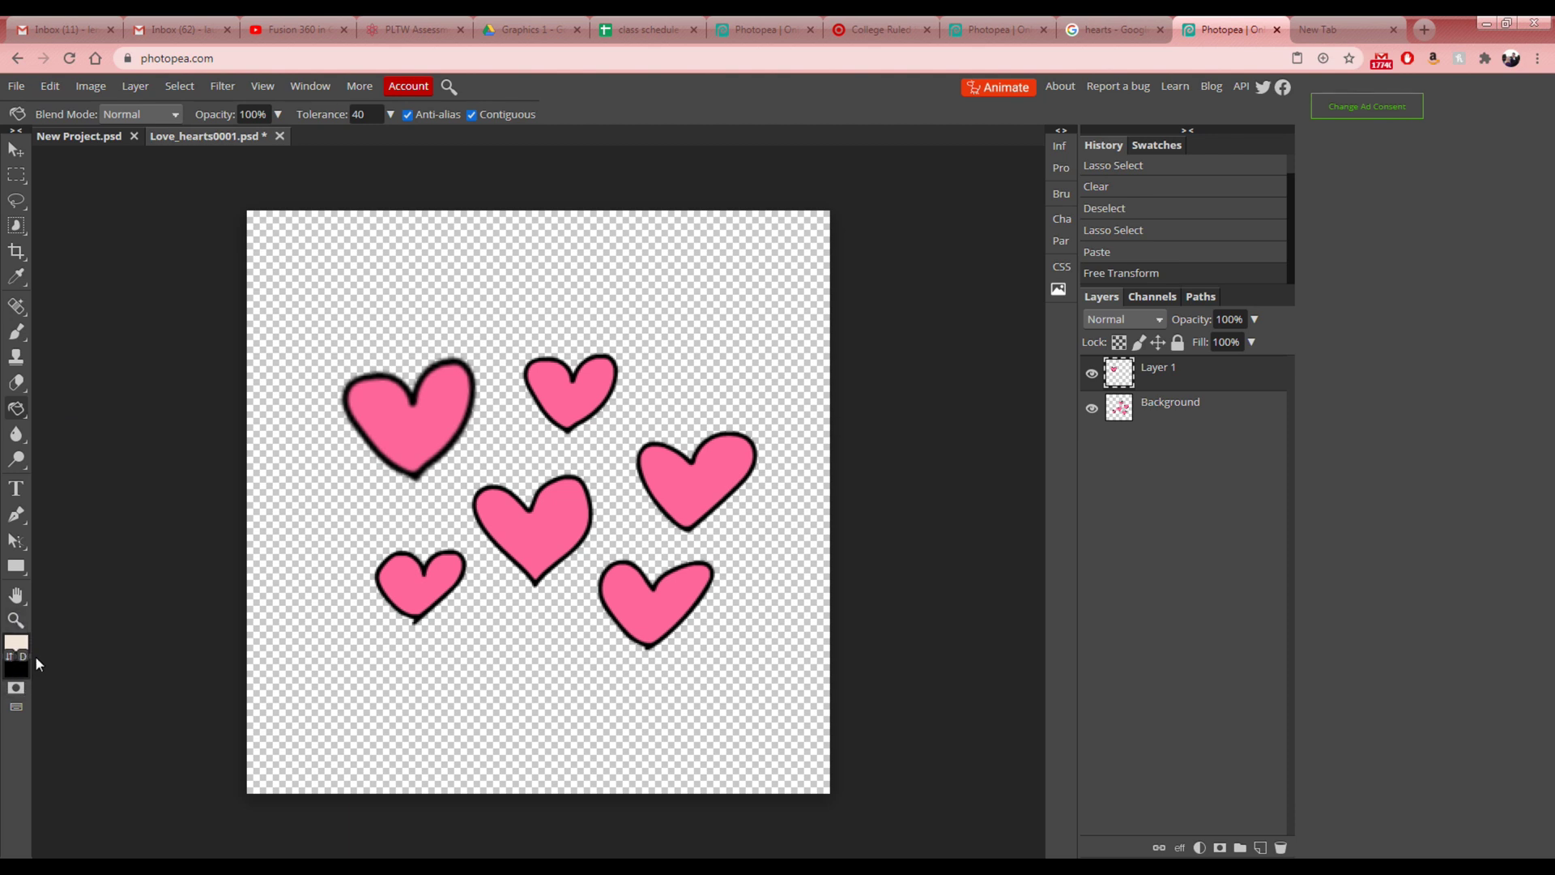
- Set the foreground color to the red ee3829
click(16, 643)
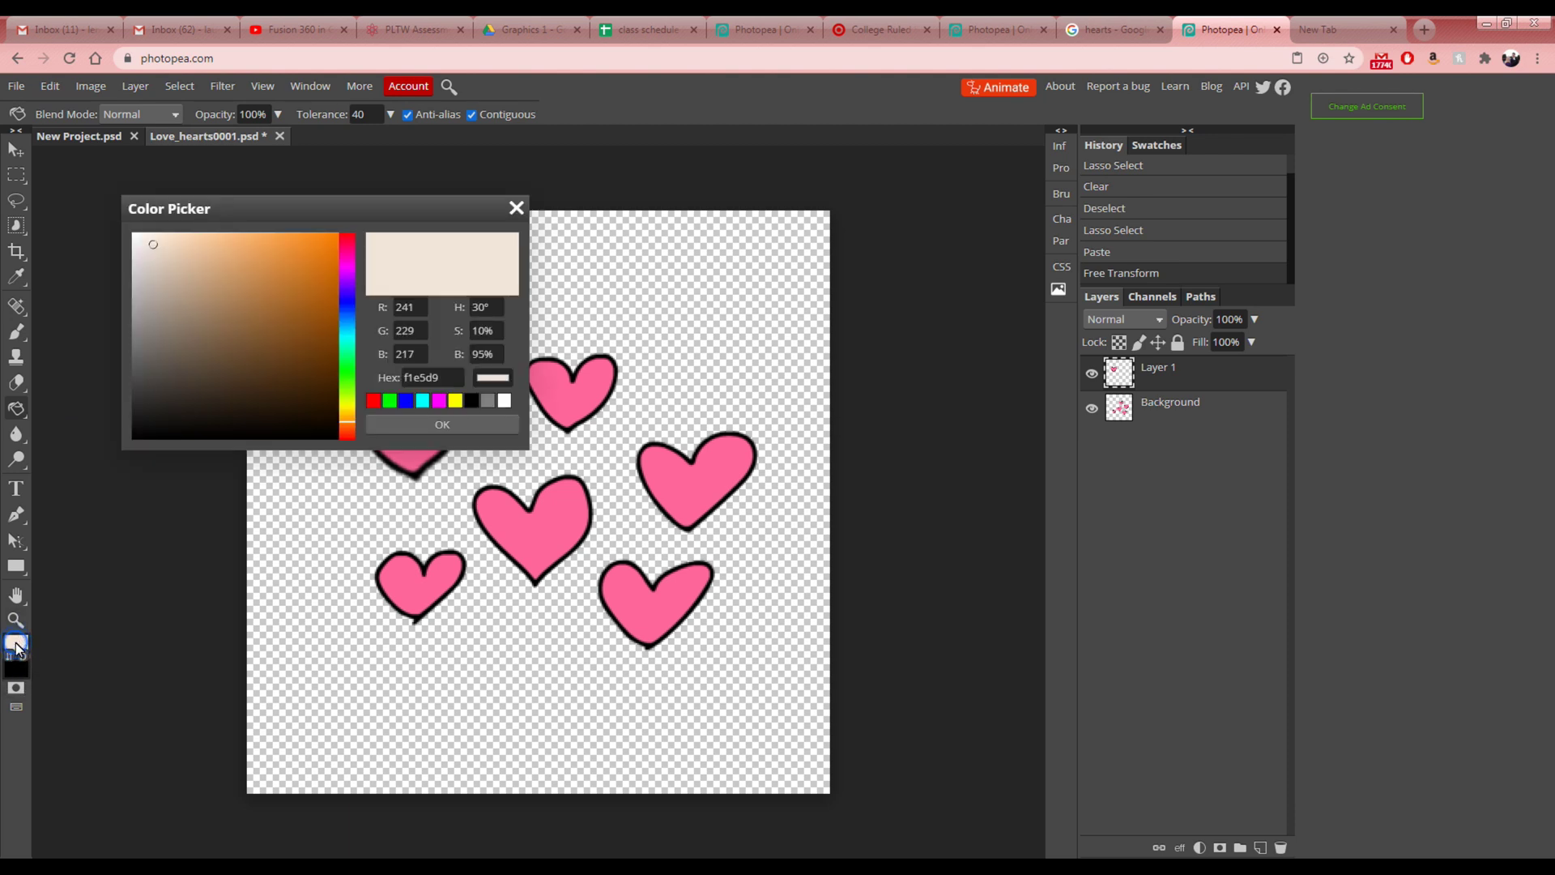
drag(333, 208, 355, 327)
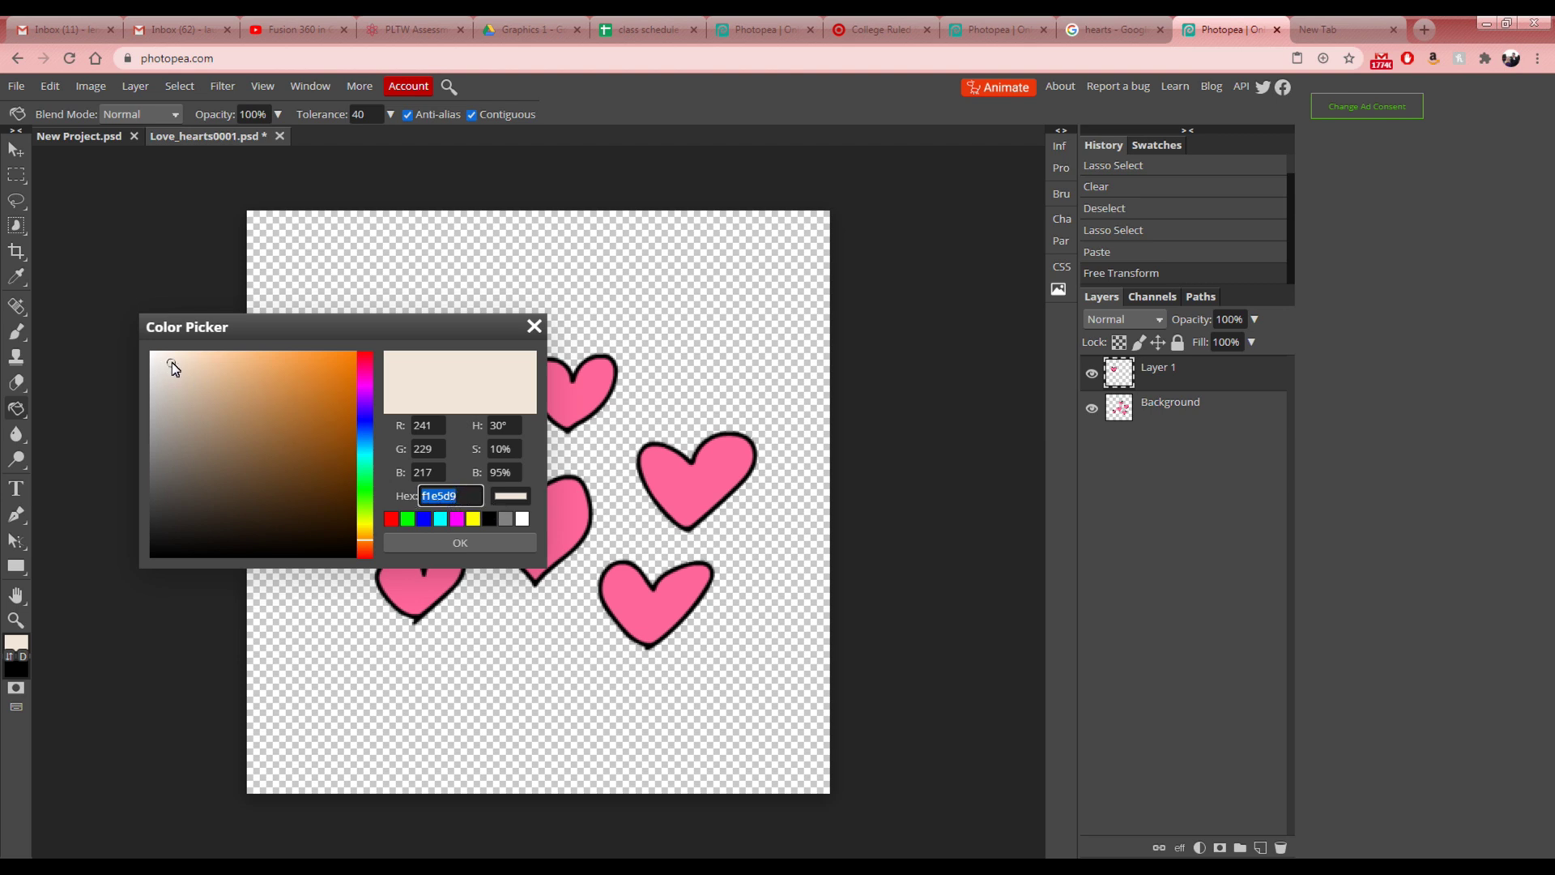
click(366, 415)
mouse_move(311, 403)
mouse_down()
mouse_move(291, 382)
mouse_move(319, 400)
mouse_up()
click(329, 391)
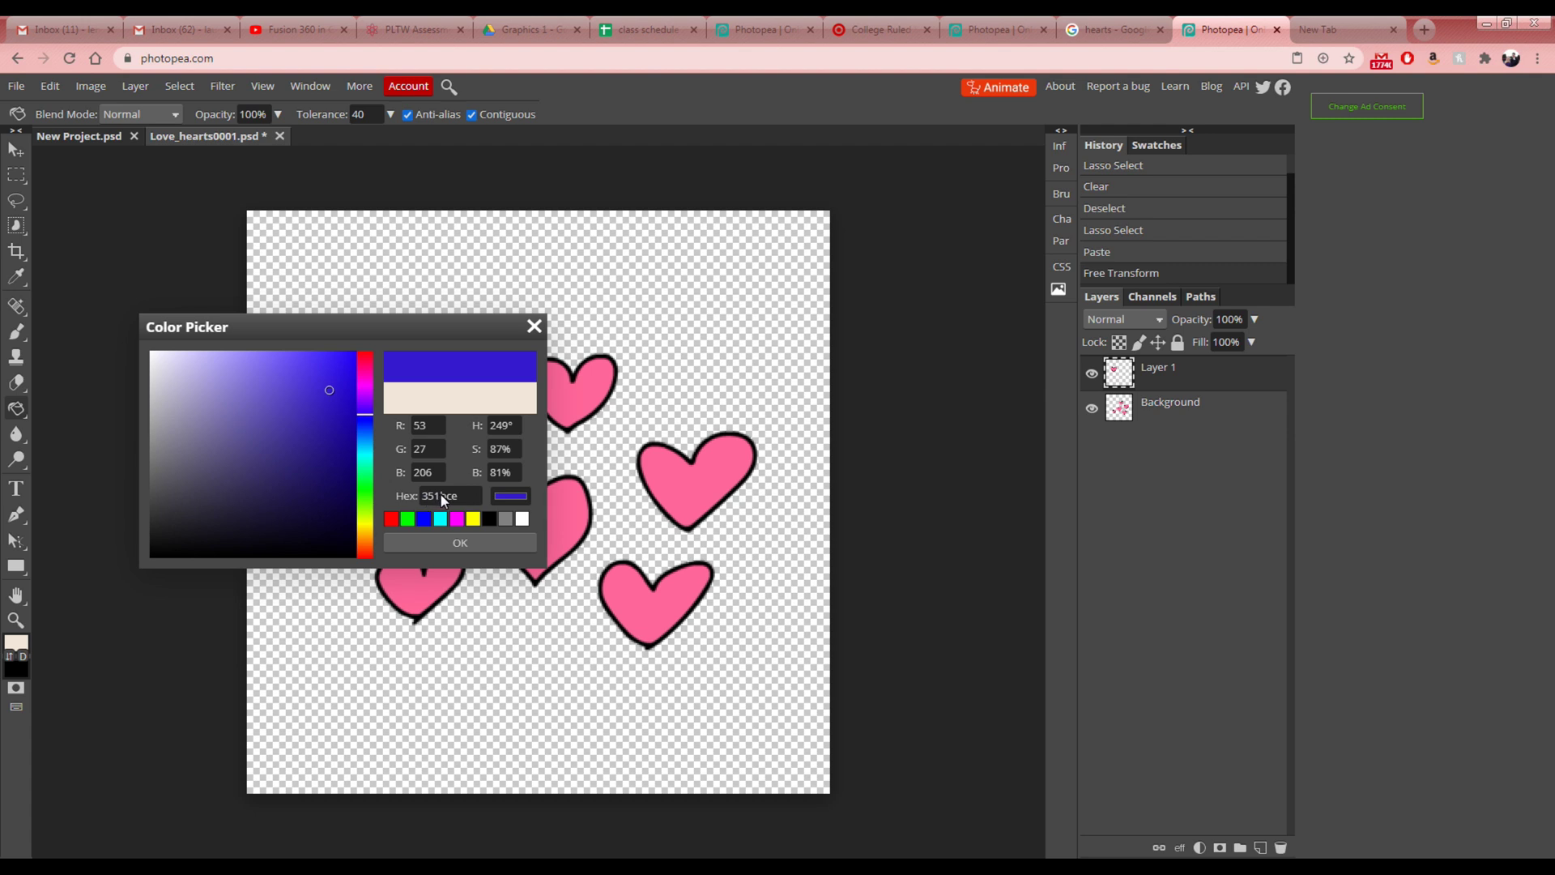
drag(363, 546, 364, 559)
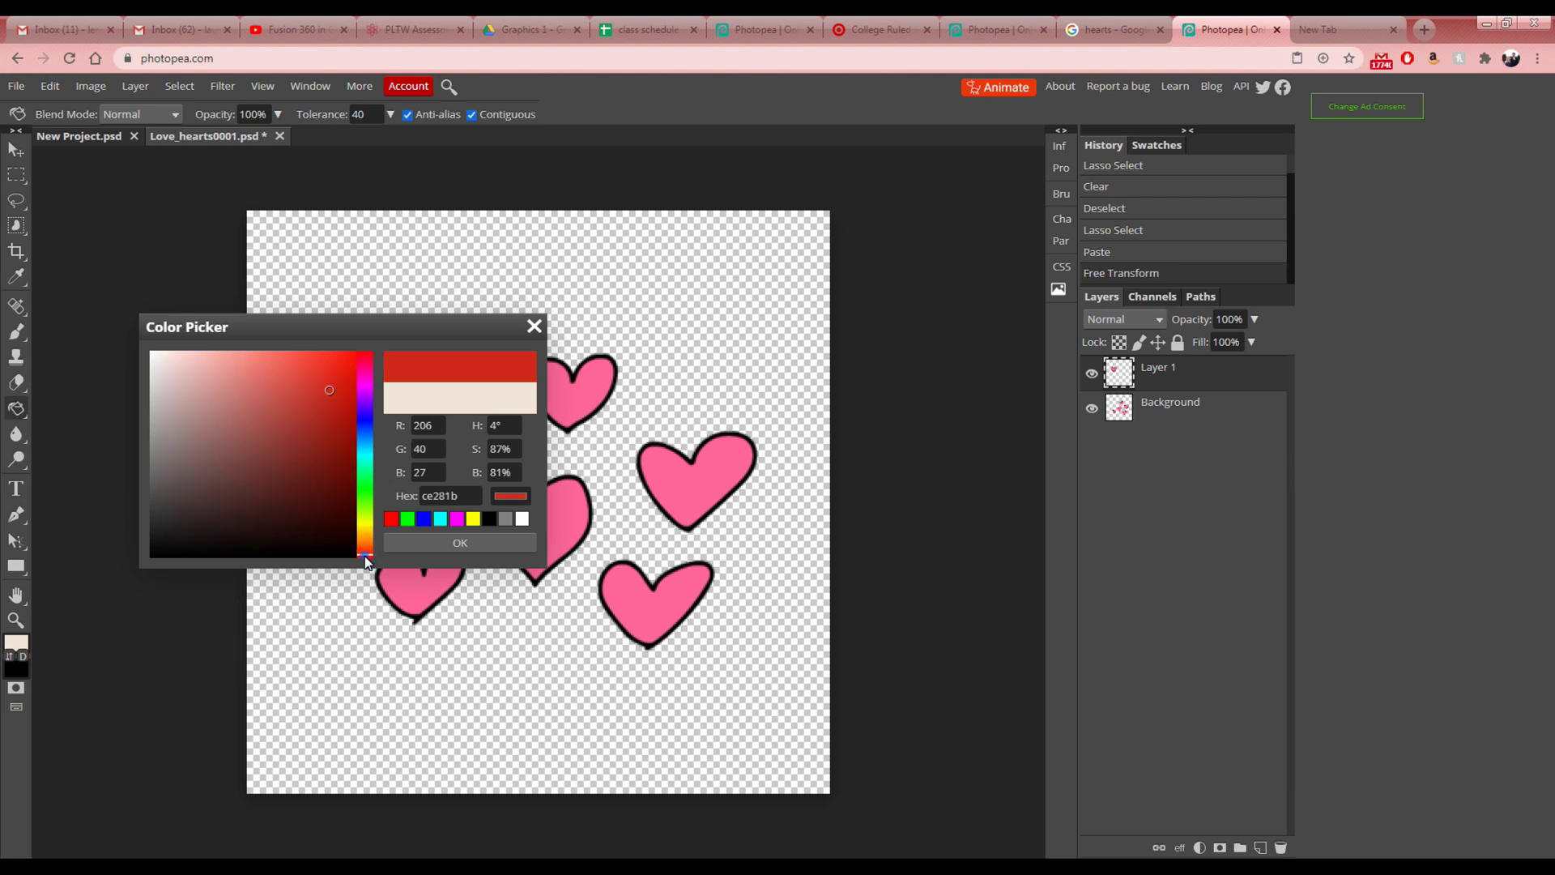
drag(338, 368, 321, 366)
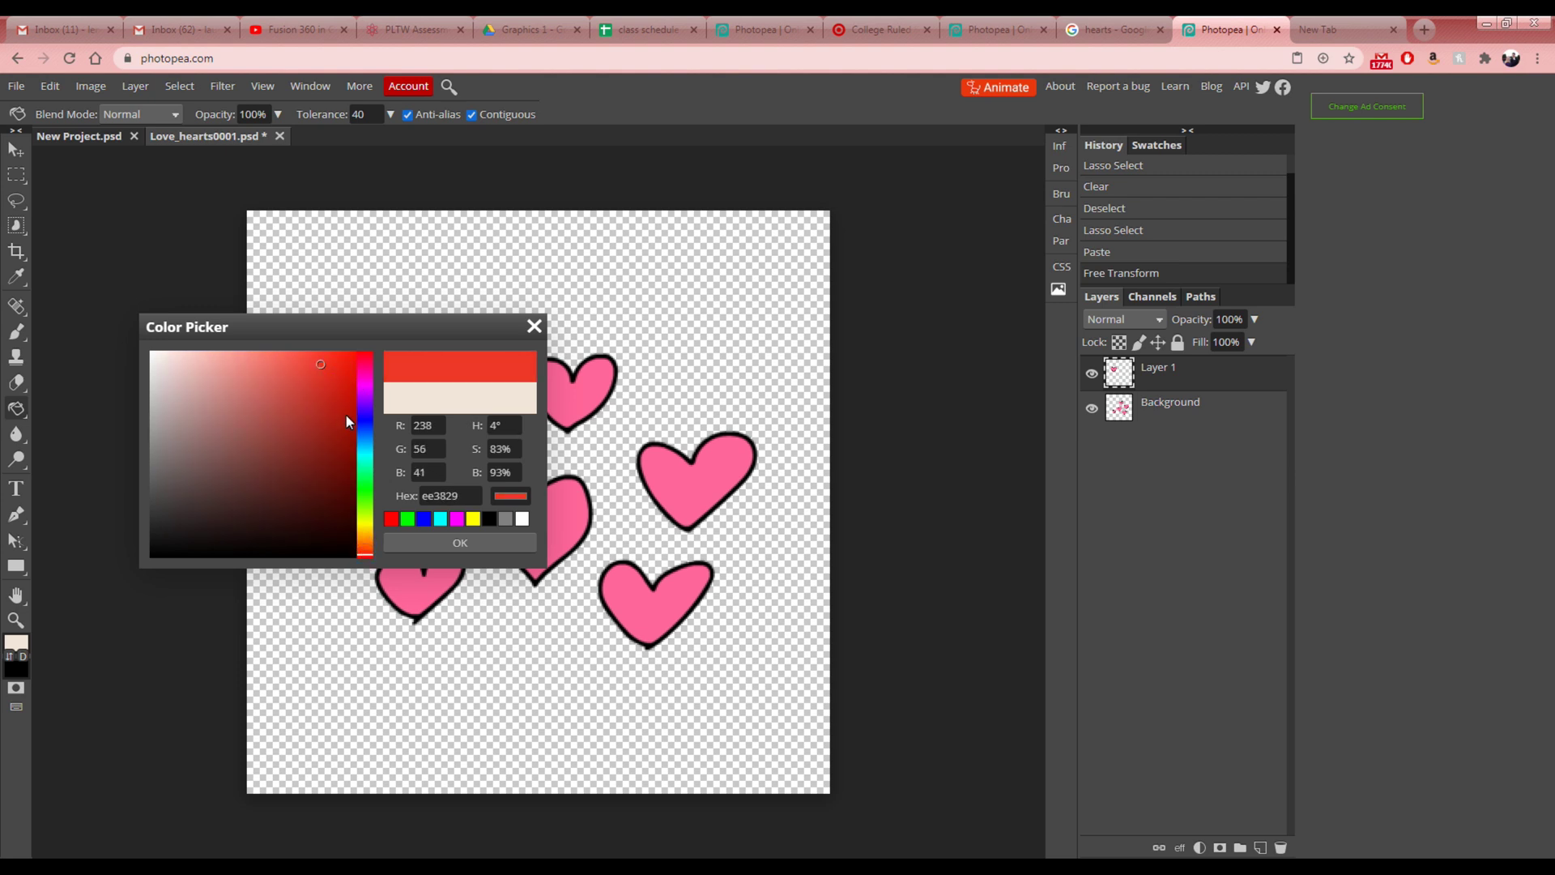
click(434, 497)
click(474, 541)
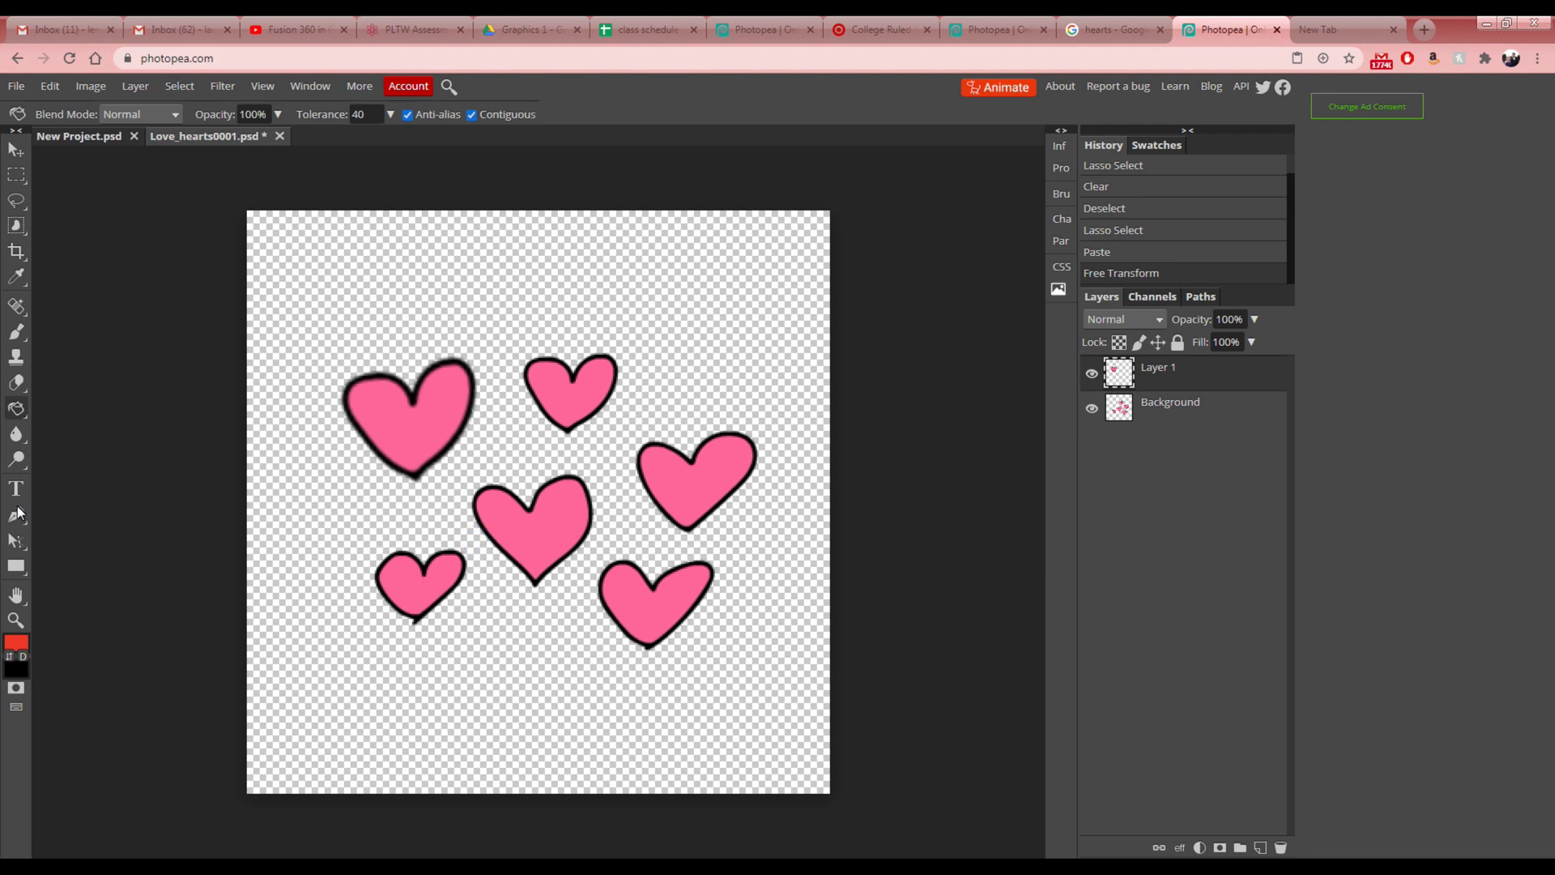
- Try to fill the middle heart with red while Layer 1 is active, and undo each fill
click(18, 411)
click(536, 544)
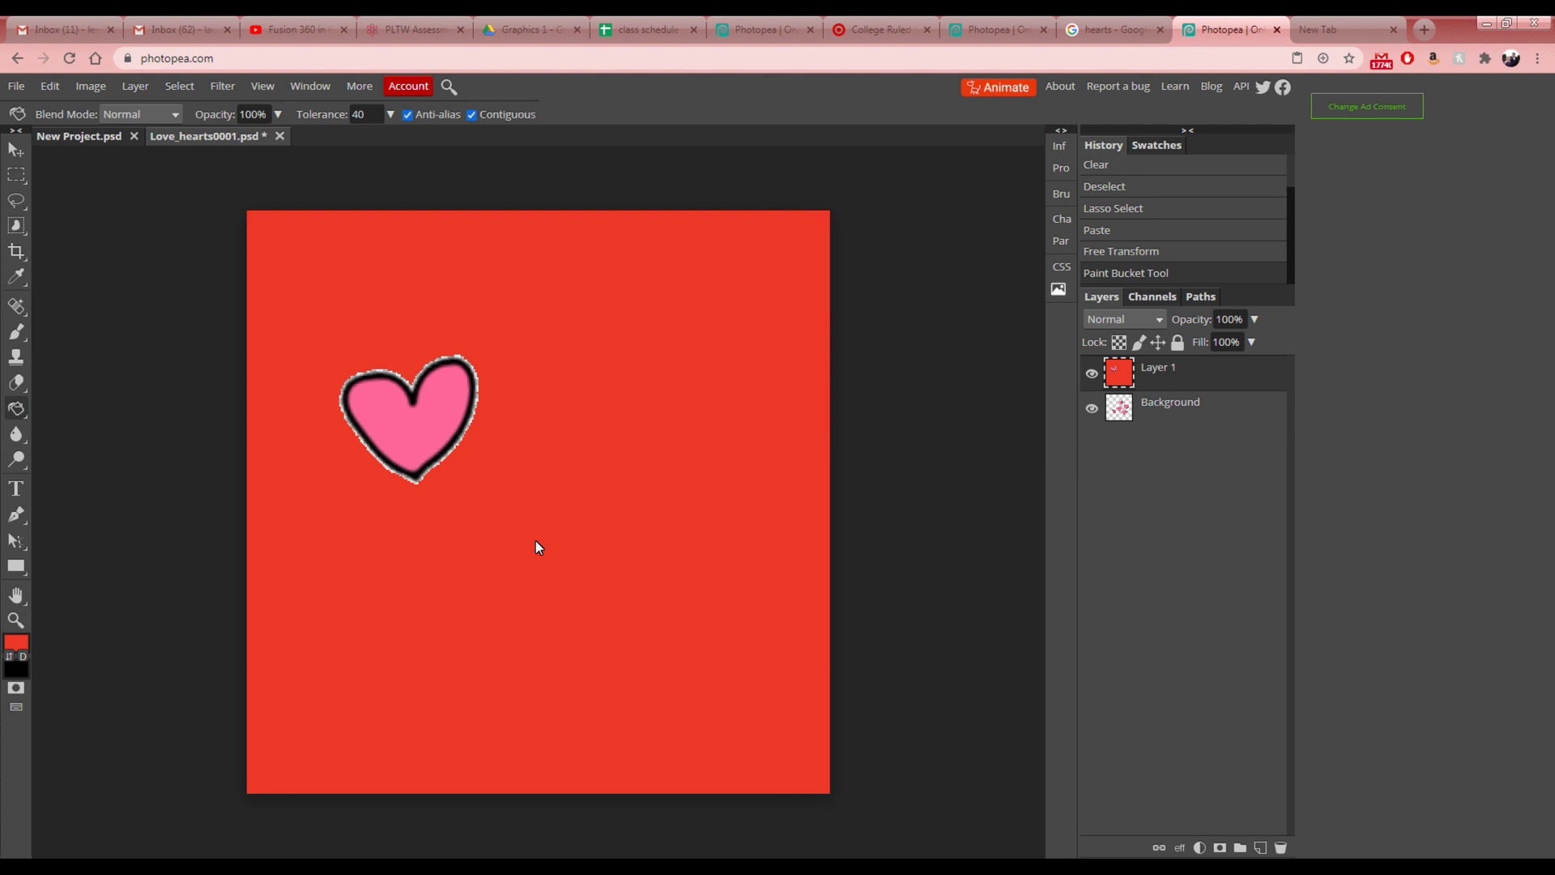
key(ctrl+z)
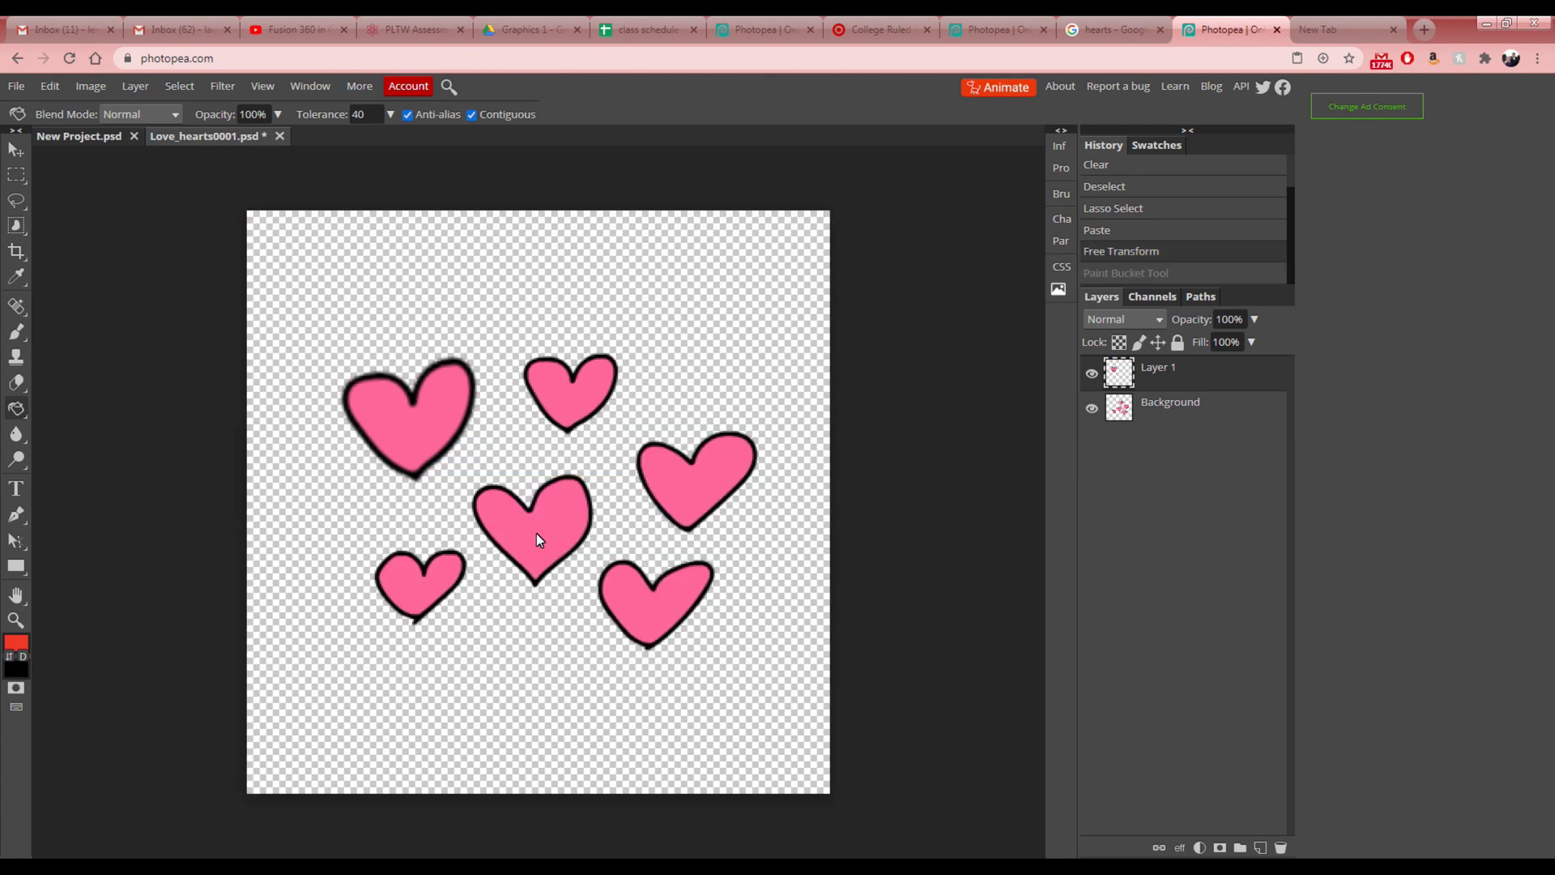
click(537, 539)
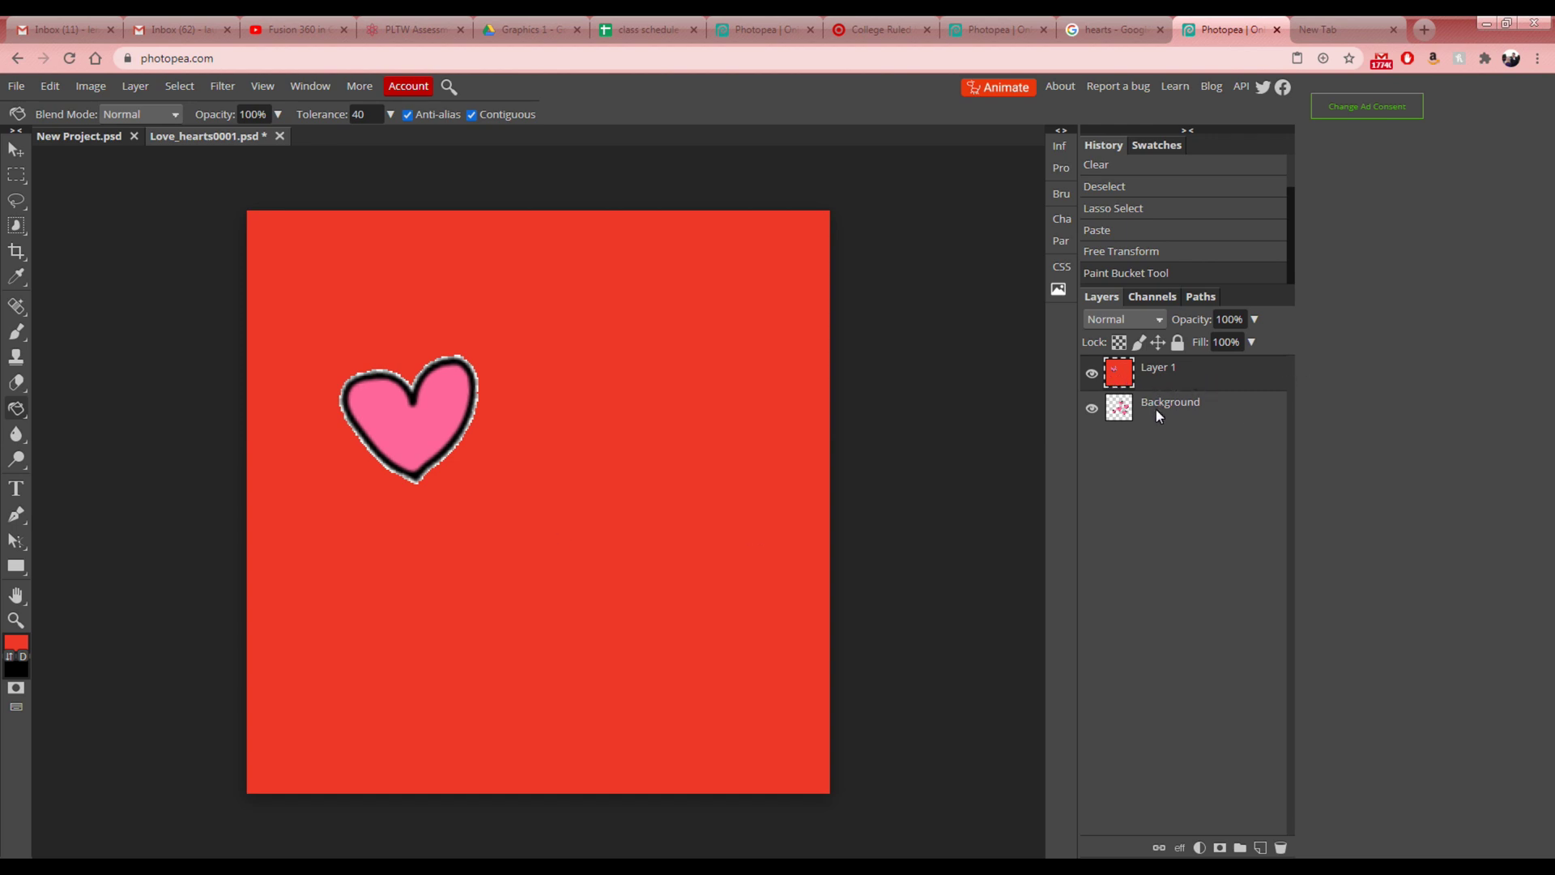
key(ctrl+z)
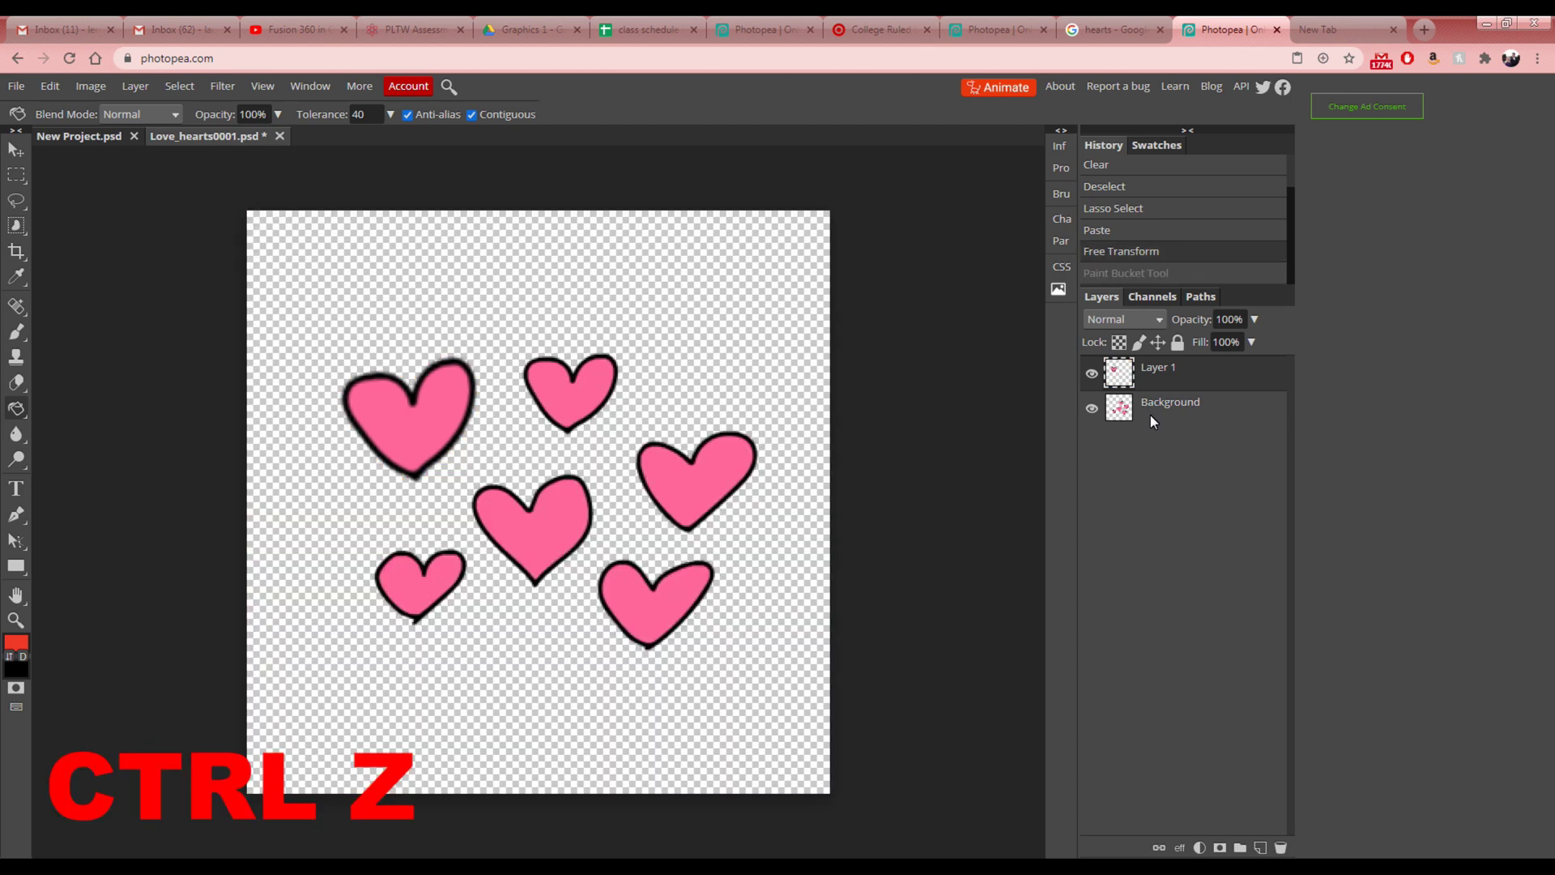
- Fill all five hearts on the Background layer with the red
click(1153, 408)
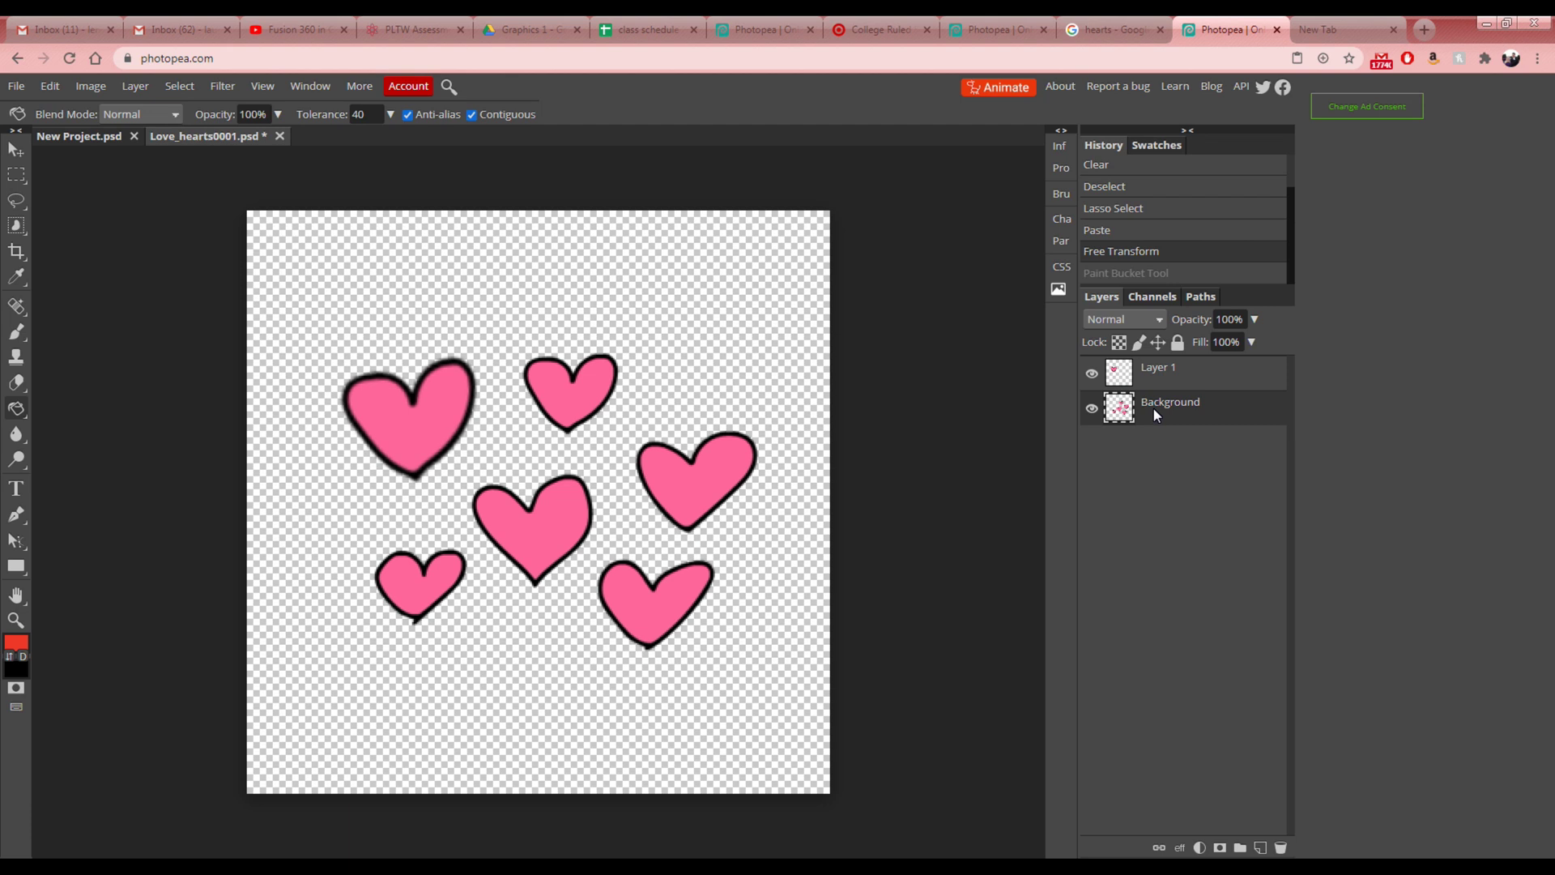
click(533, 541)
click(396, 586)
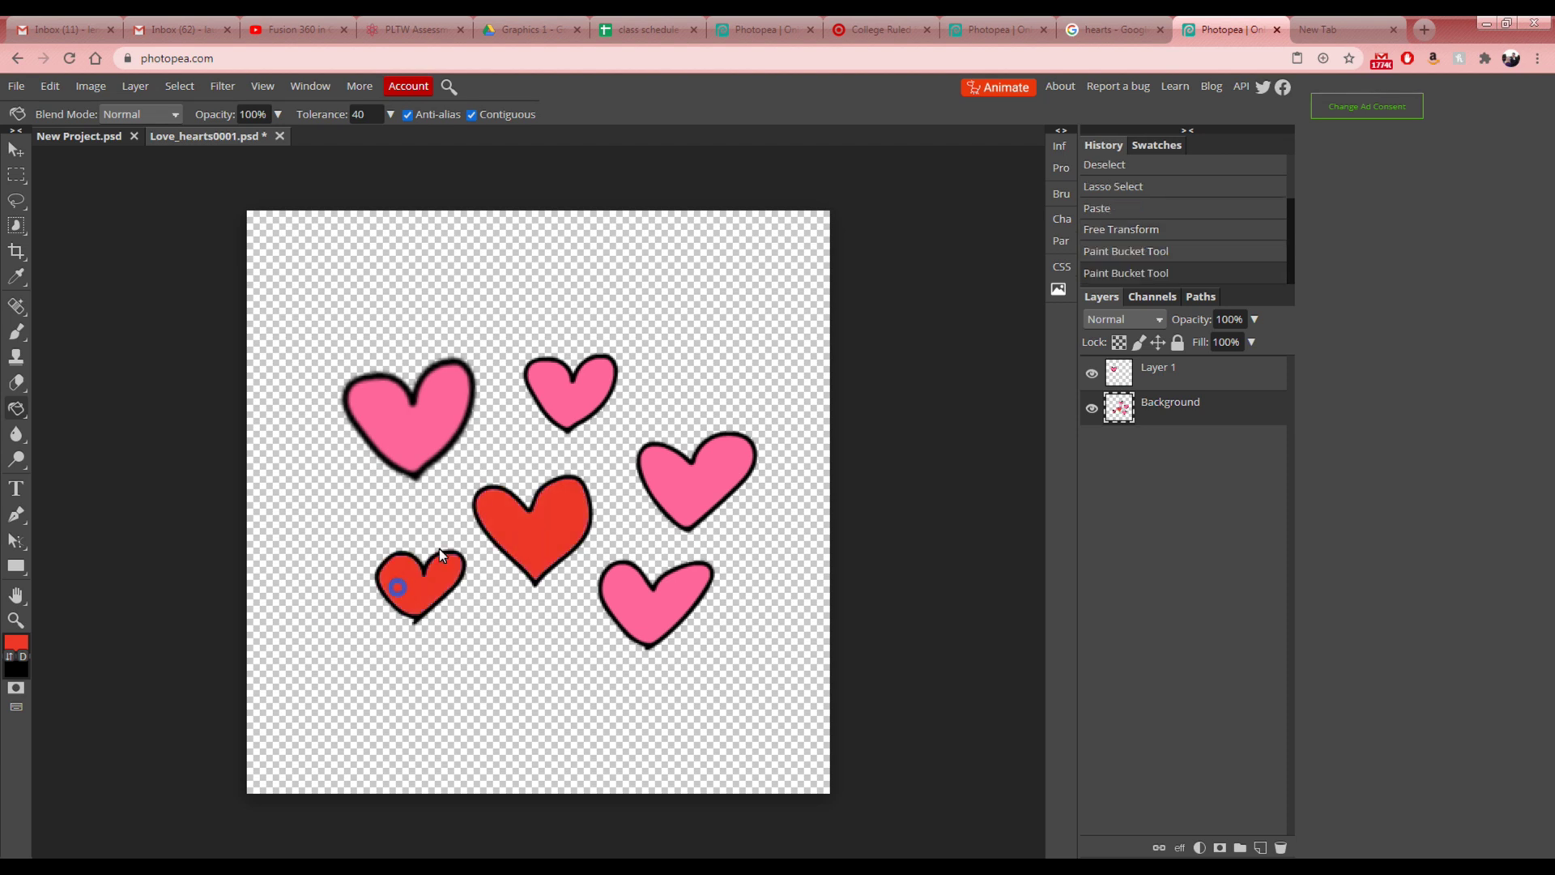
click(564, 396)
click(682, 487)
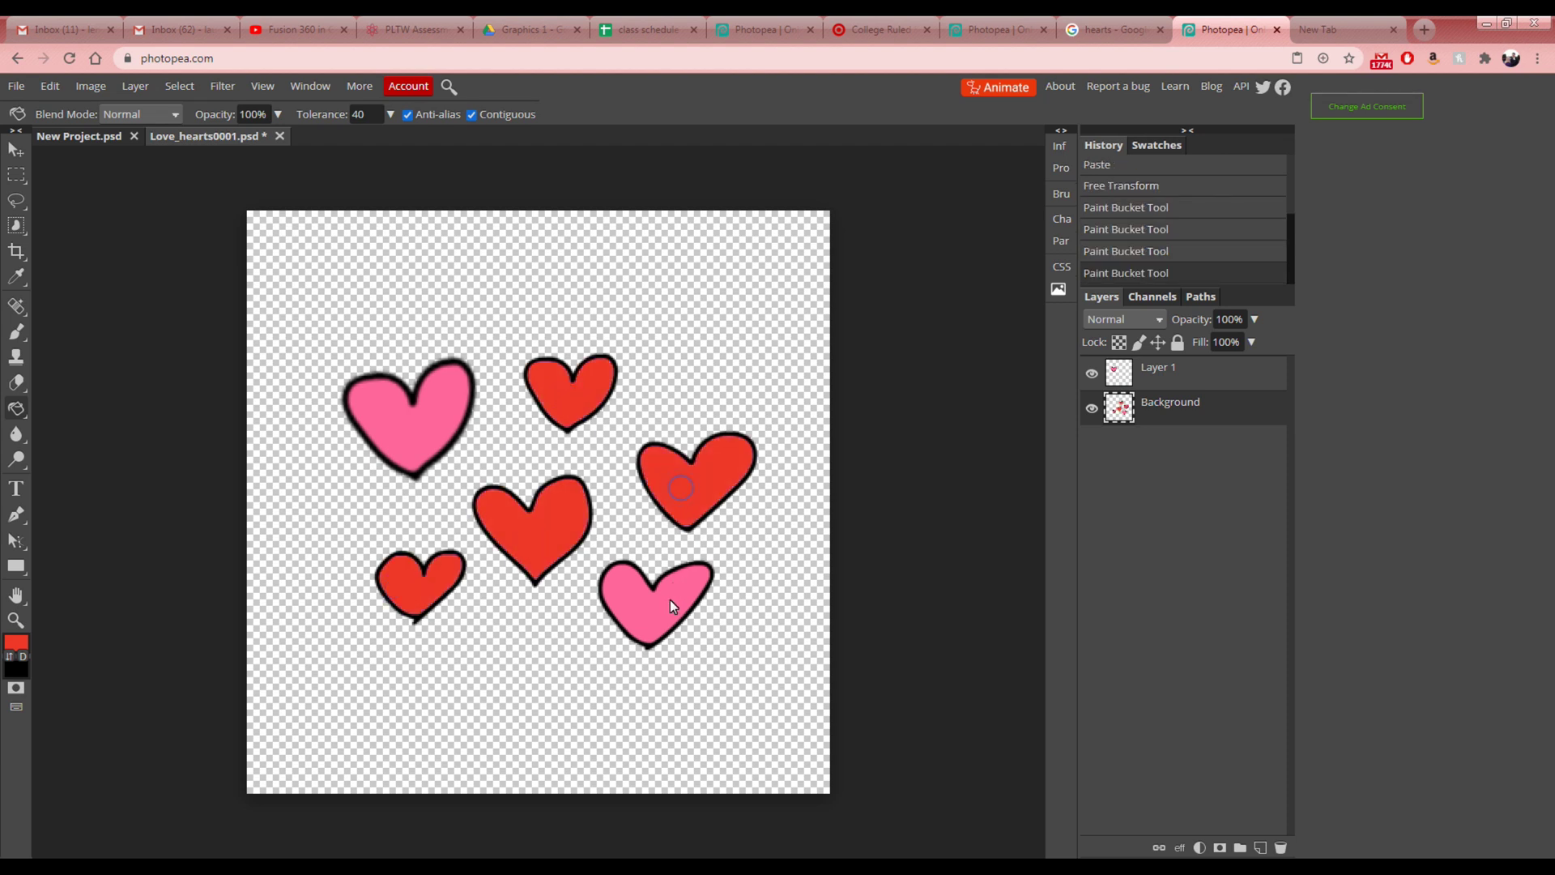
click(668, 606)
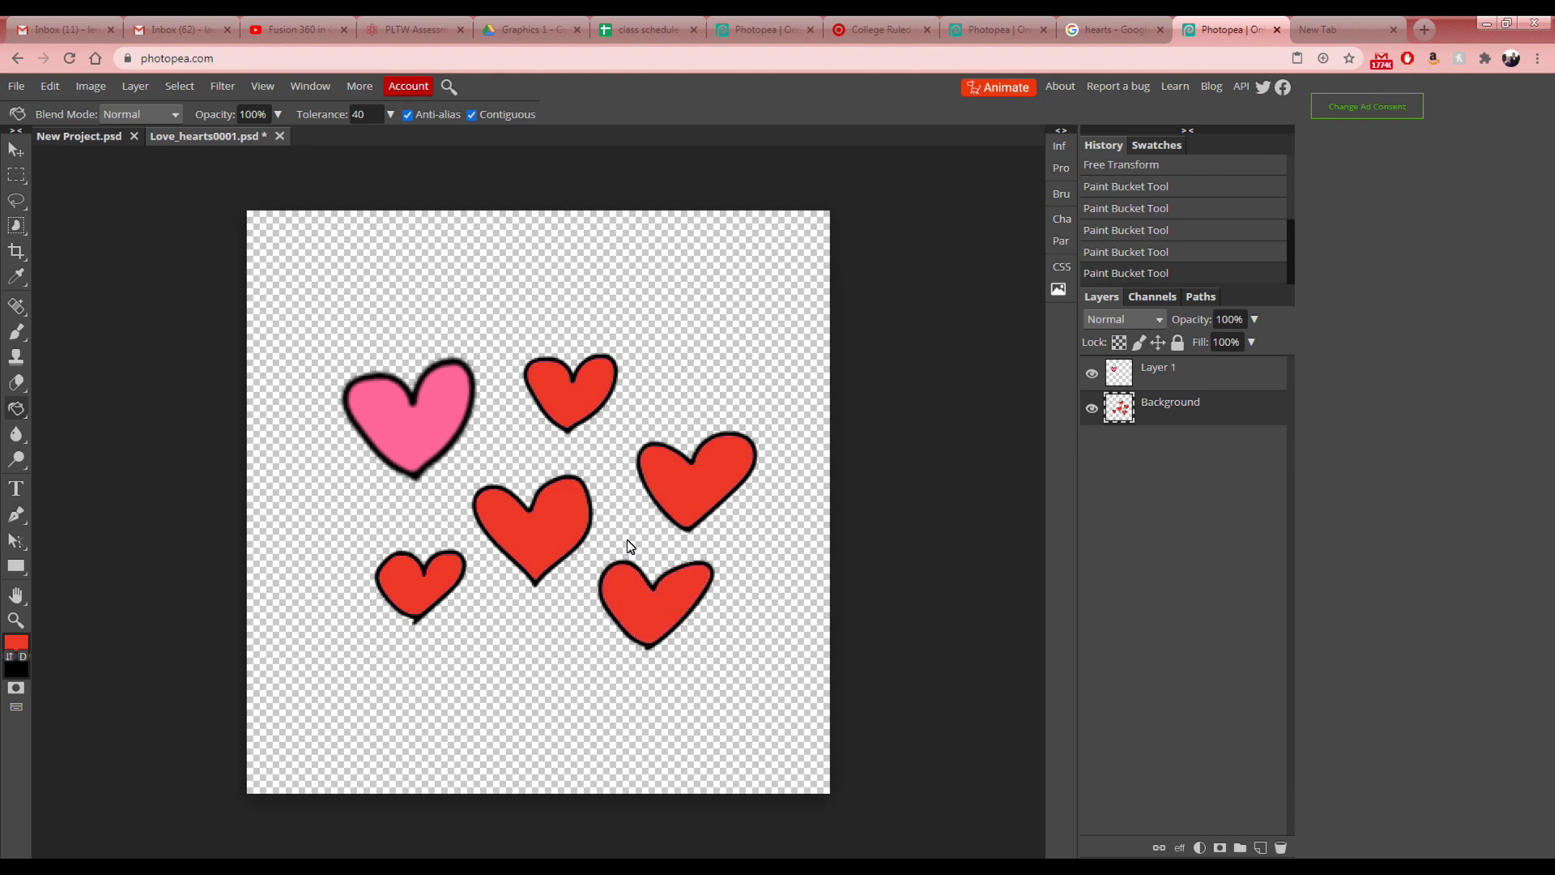
- Fill the enlarged heart on Layer 1 with the red, undoing the stray fill made on the Background layer
click(431, 426)
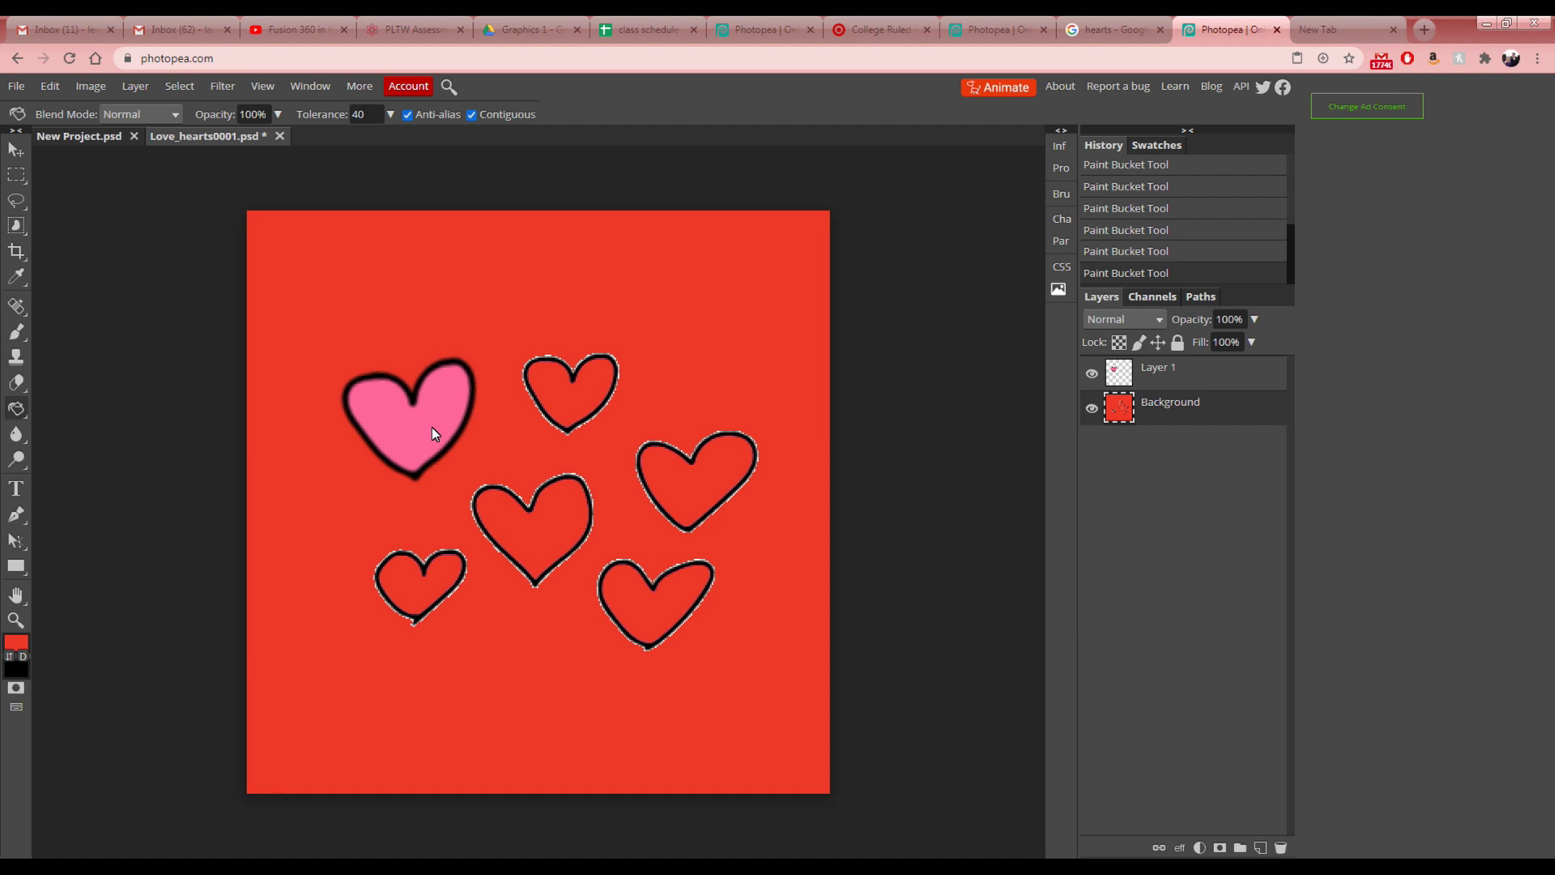
key(ctrl+z)
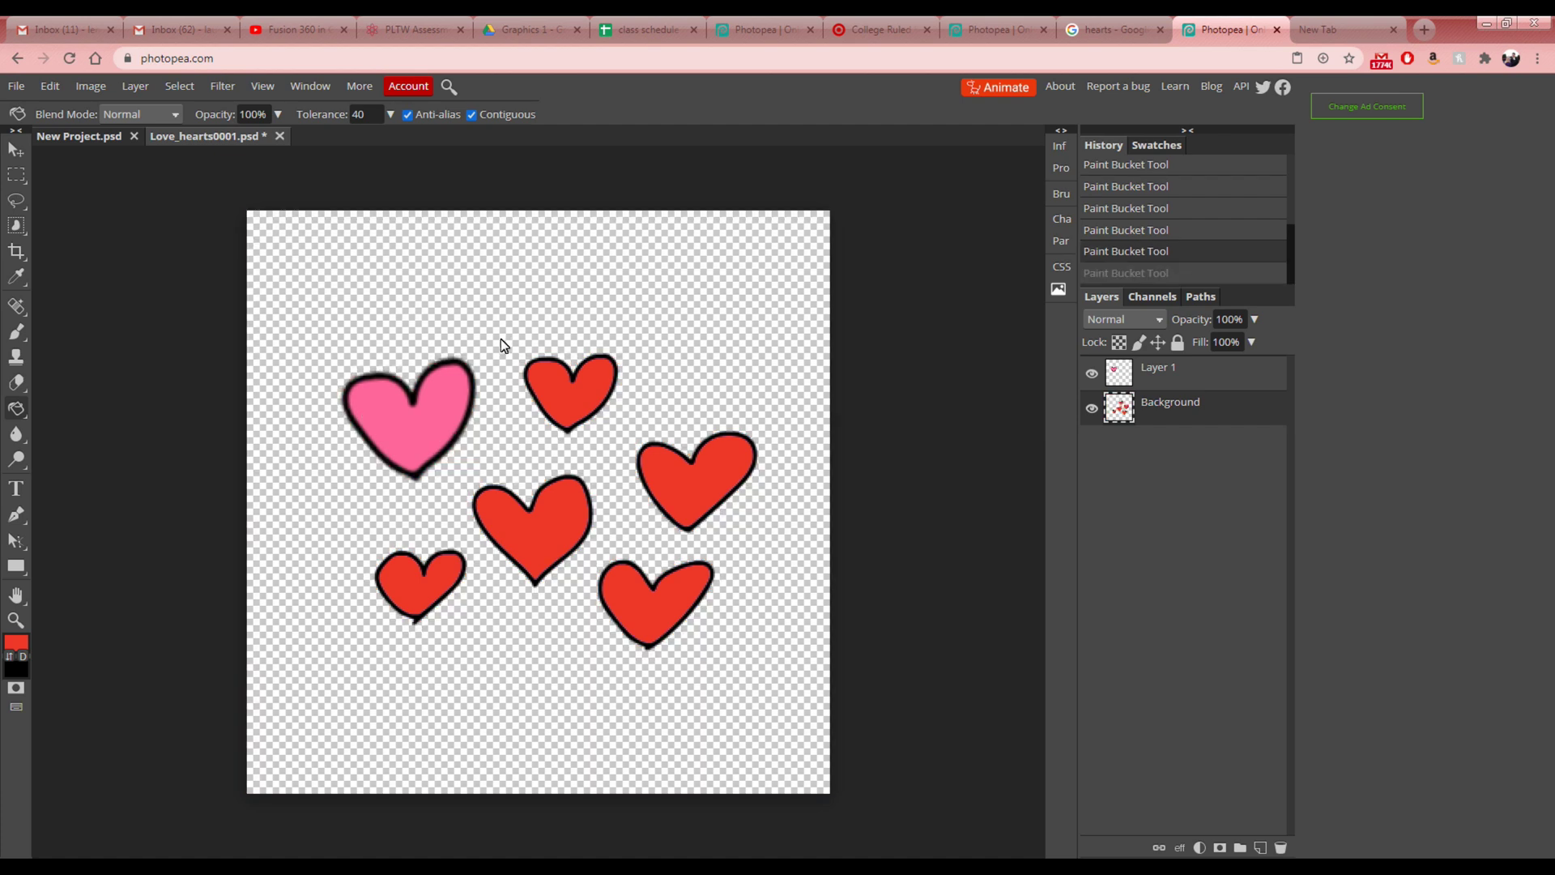
click(1161, 370)
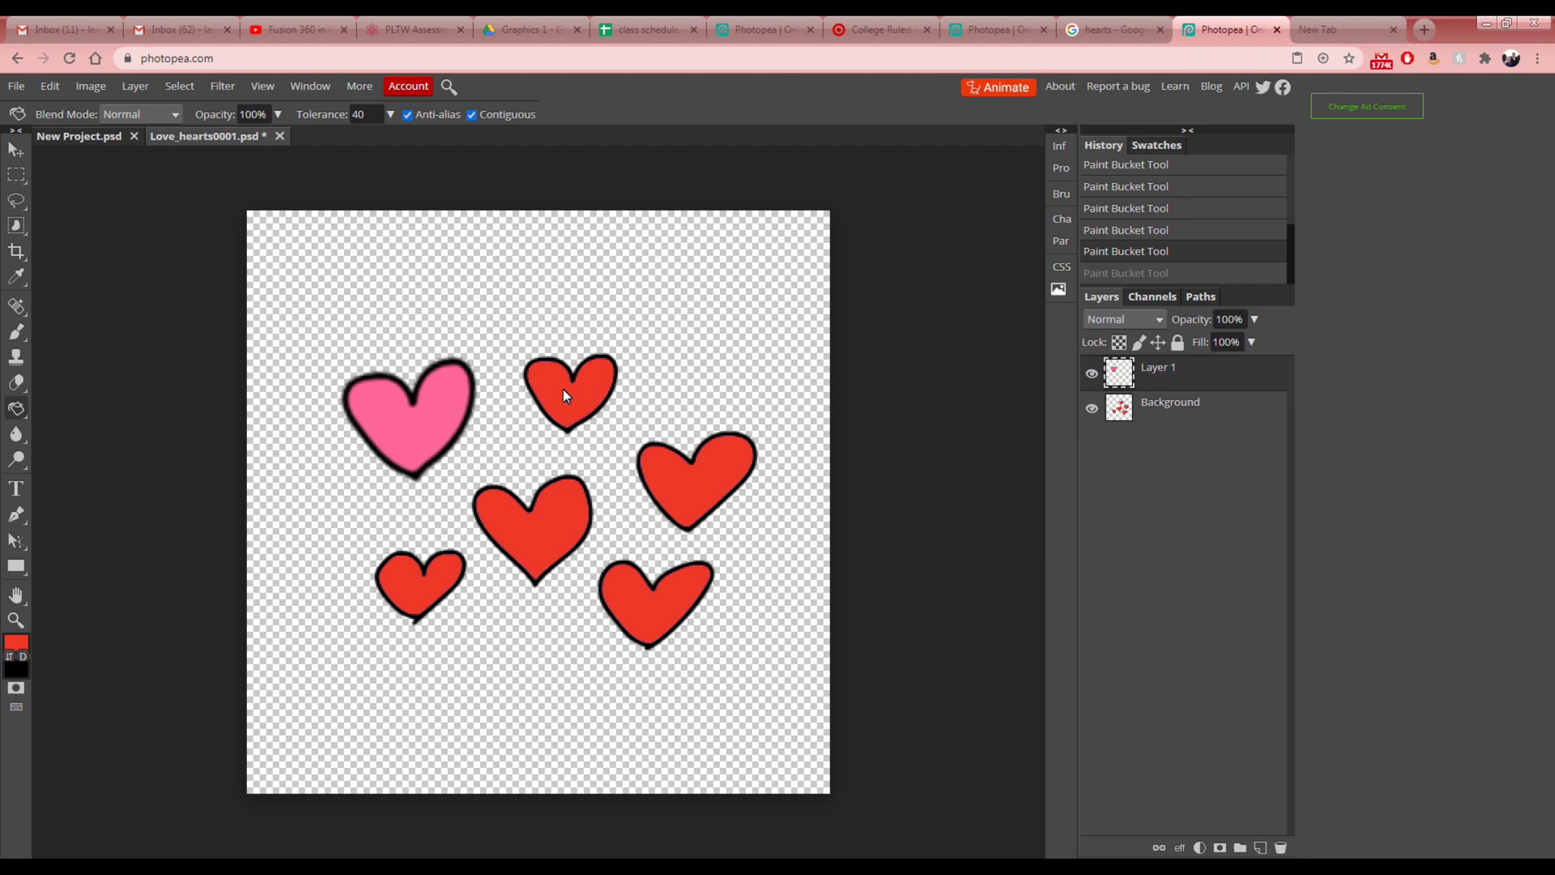
click(447, 392)
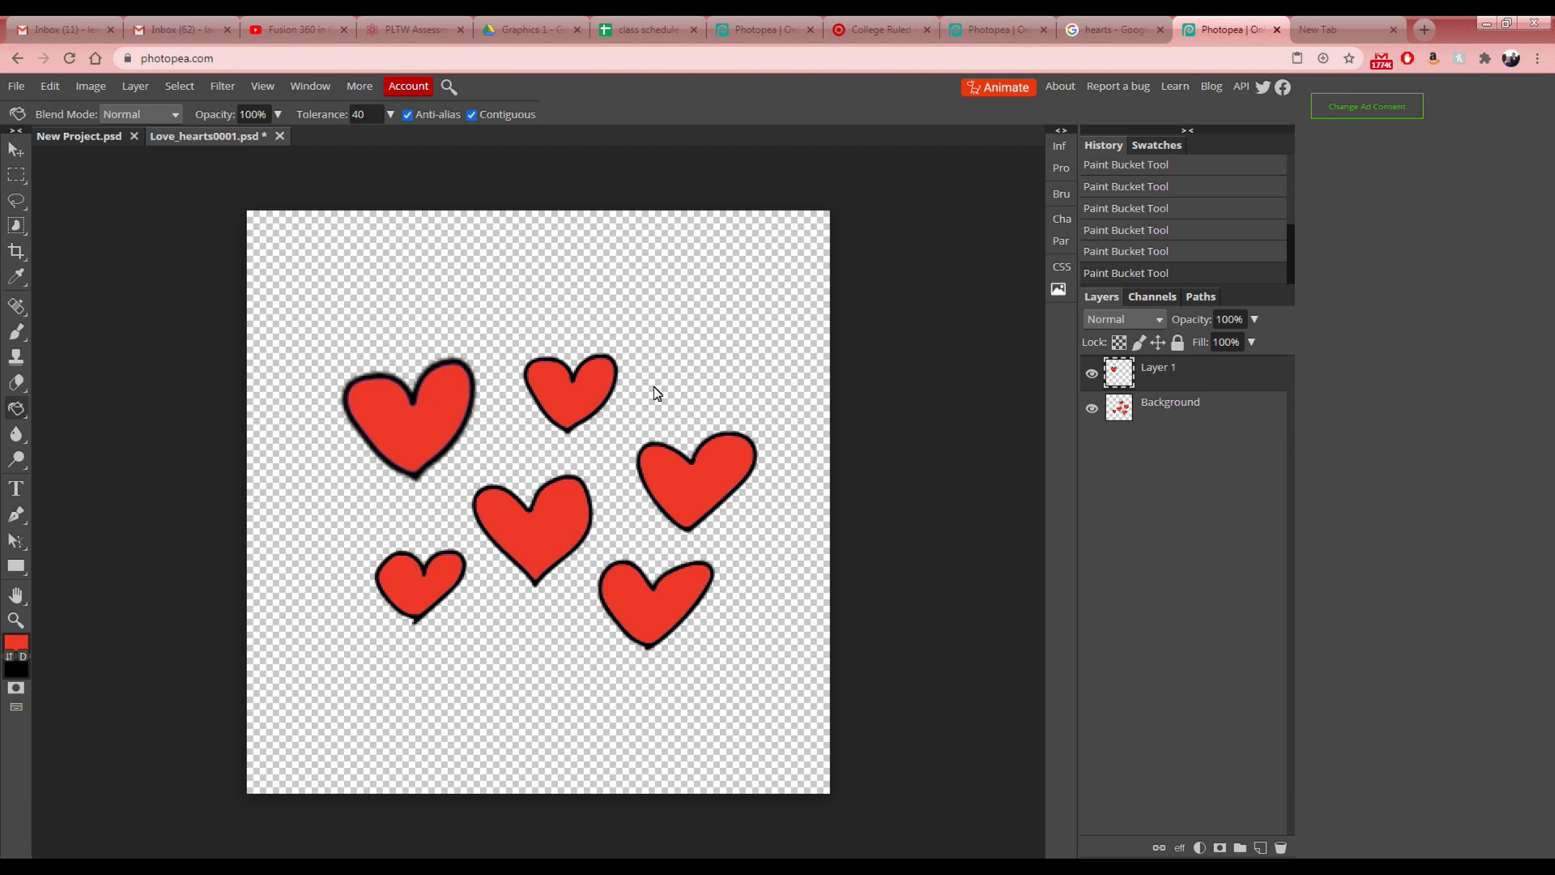
- Set the foreground color to the turquoise 50ccce and fill the two lowest hearts on the Background layer
click(15, 643)
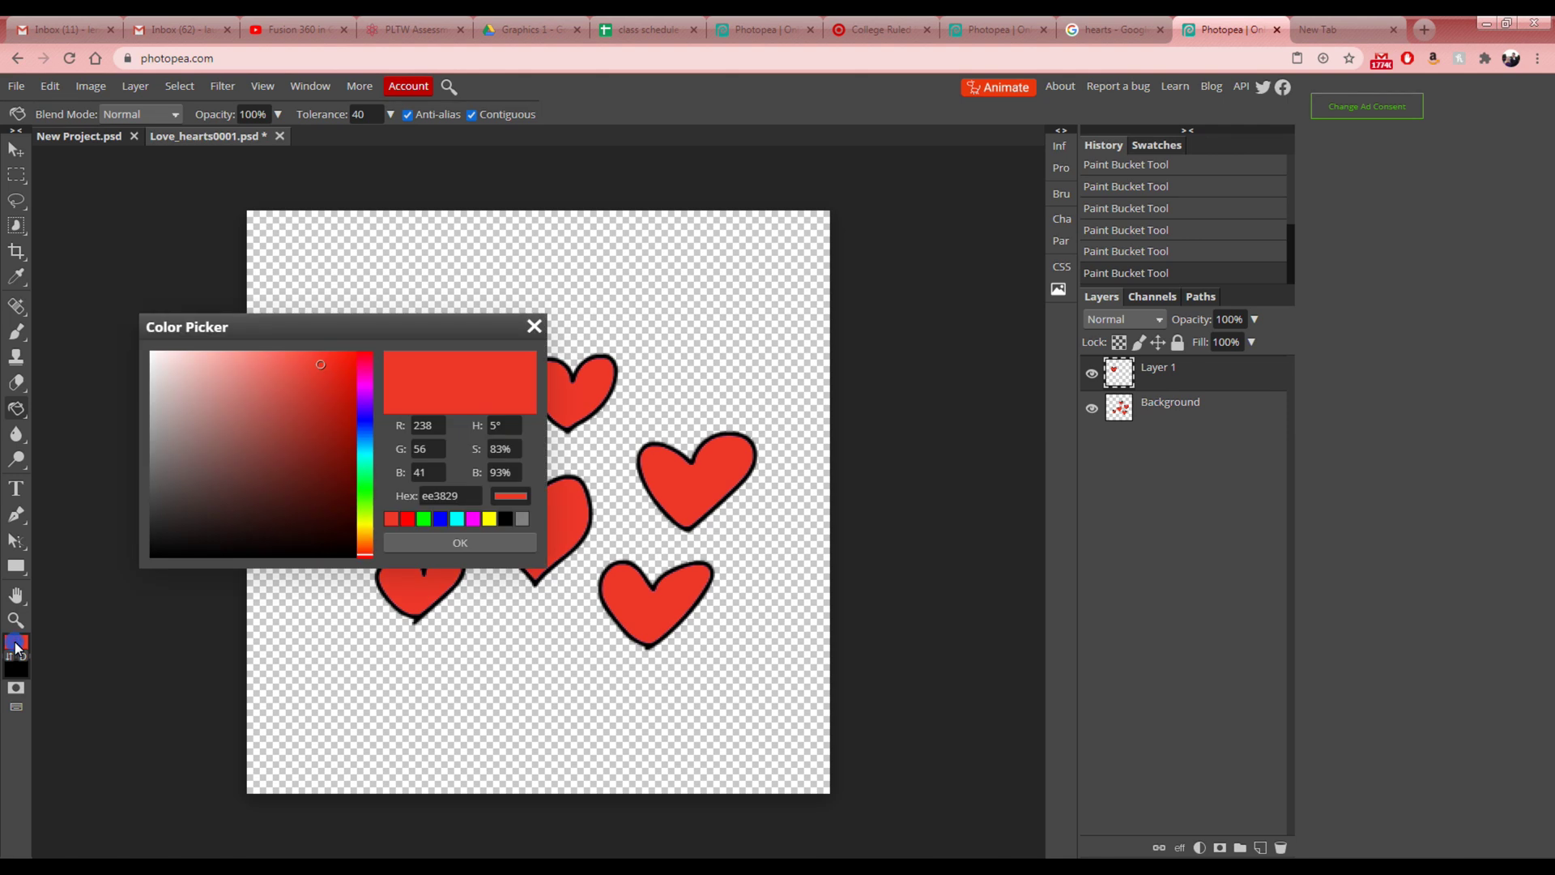
click(365, 452)
click(276, 391)
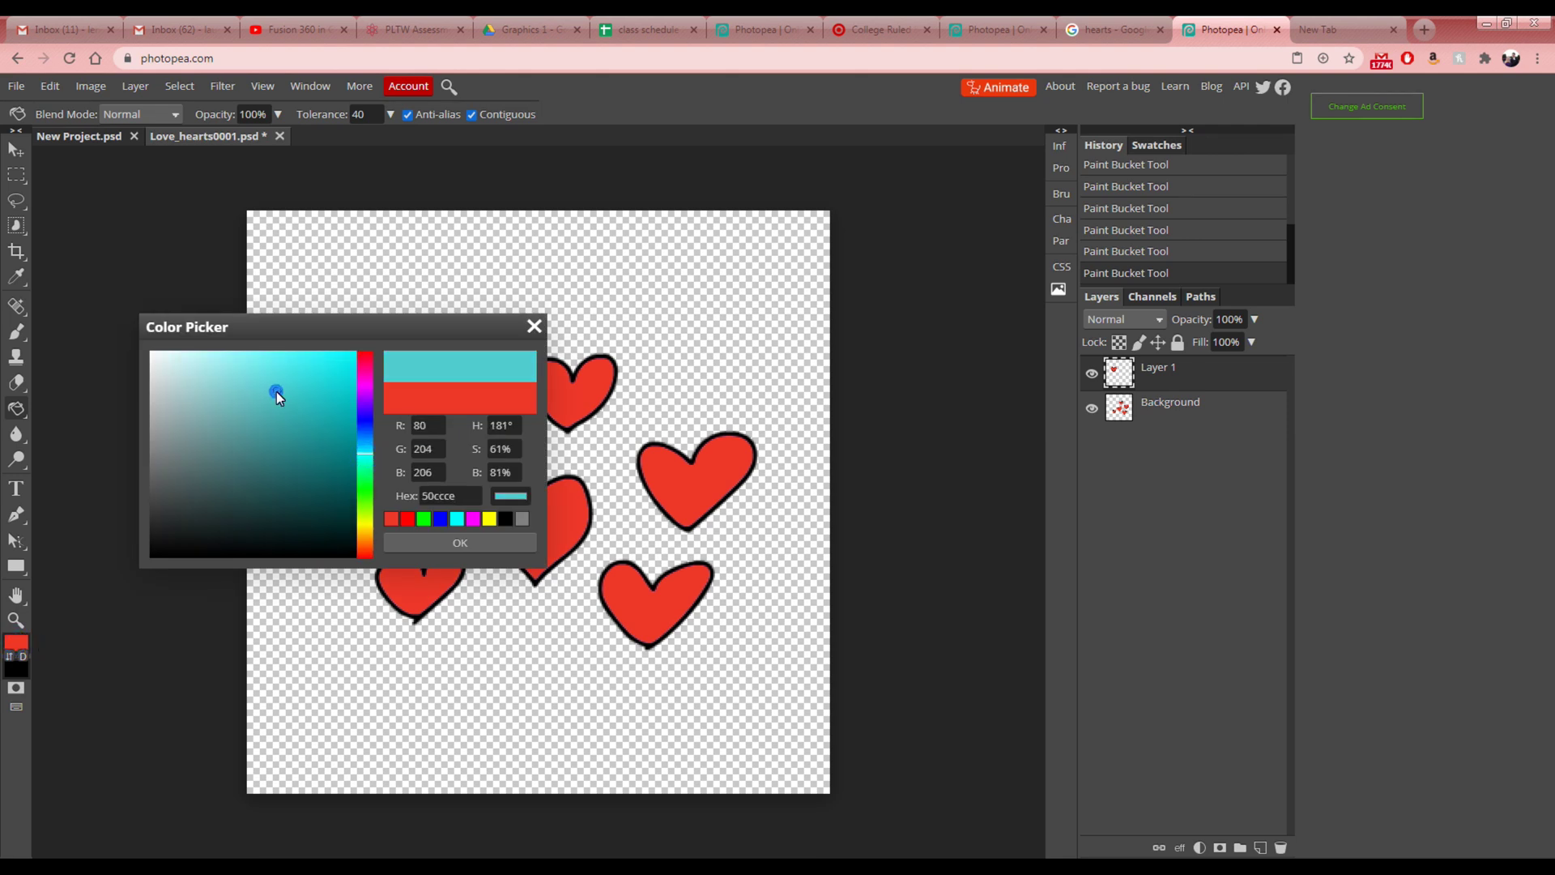
click(465, 542)
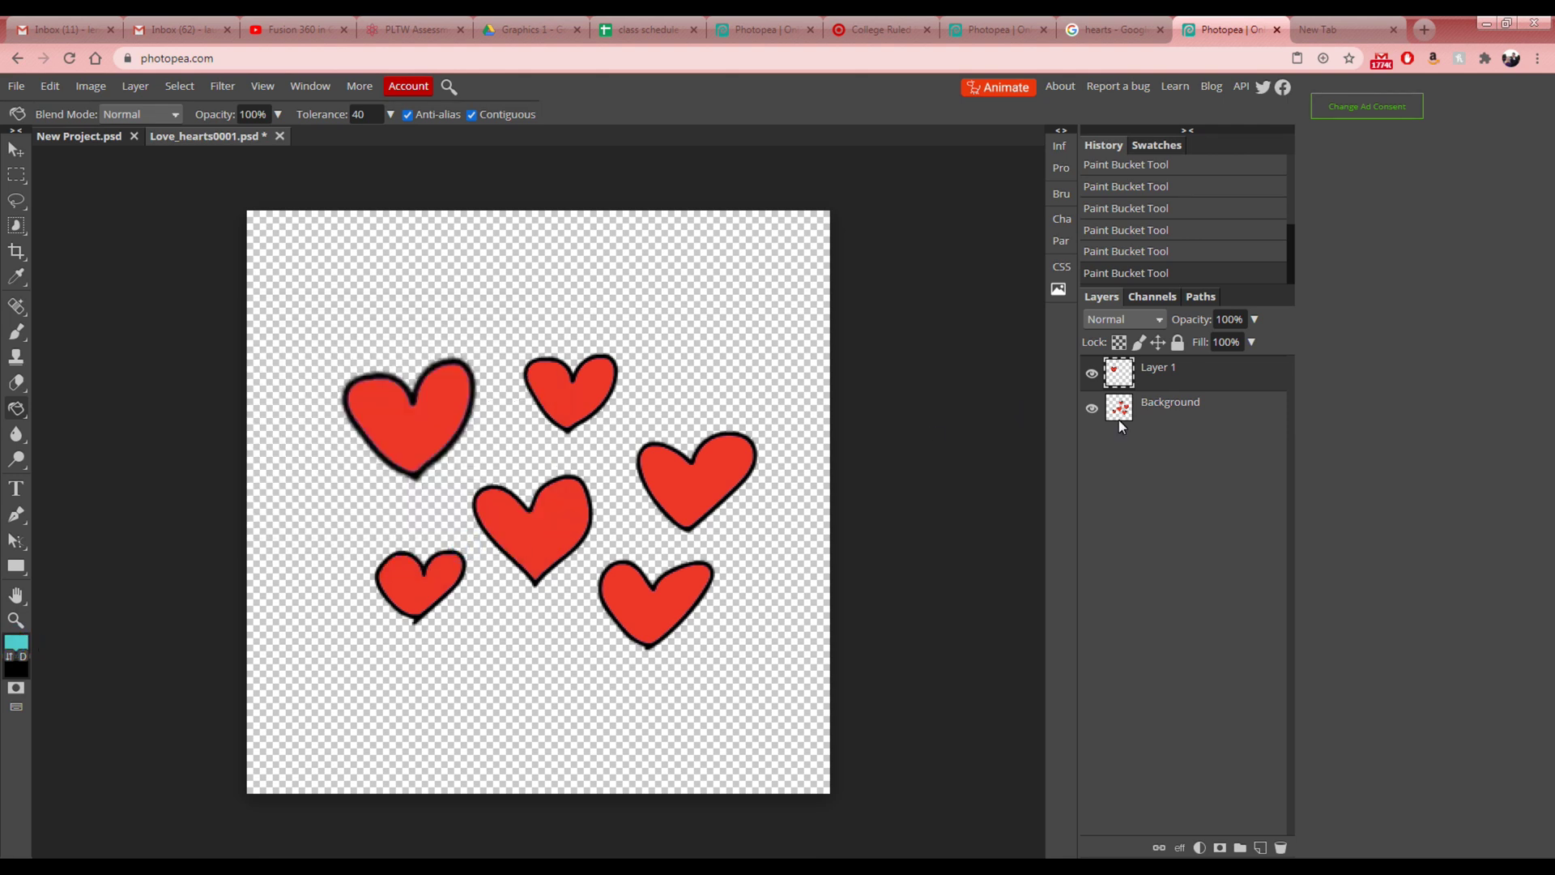
click(1179, 407)
click(626, 615)
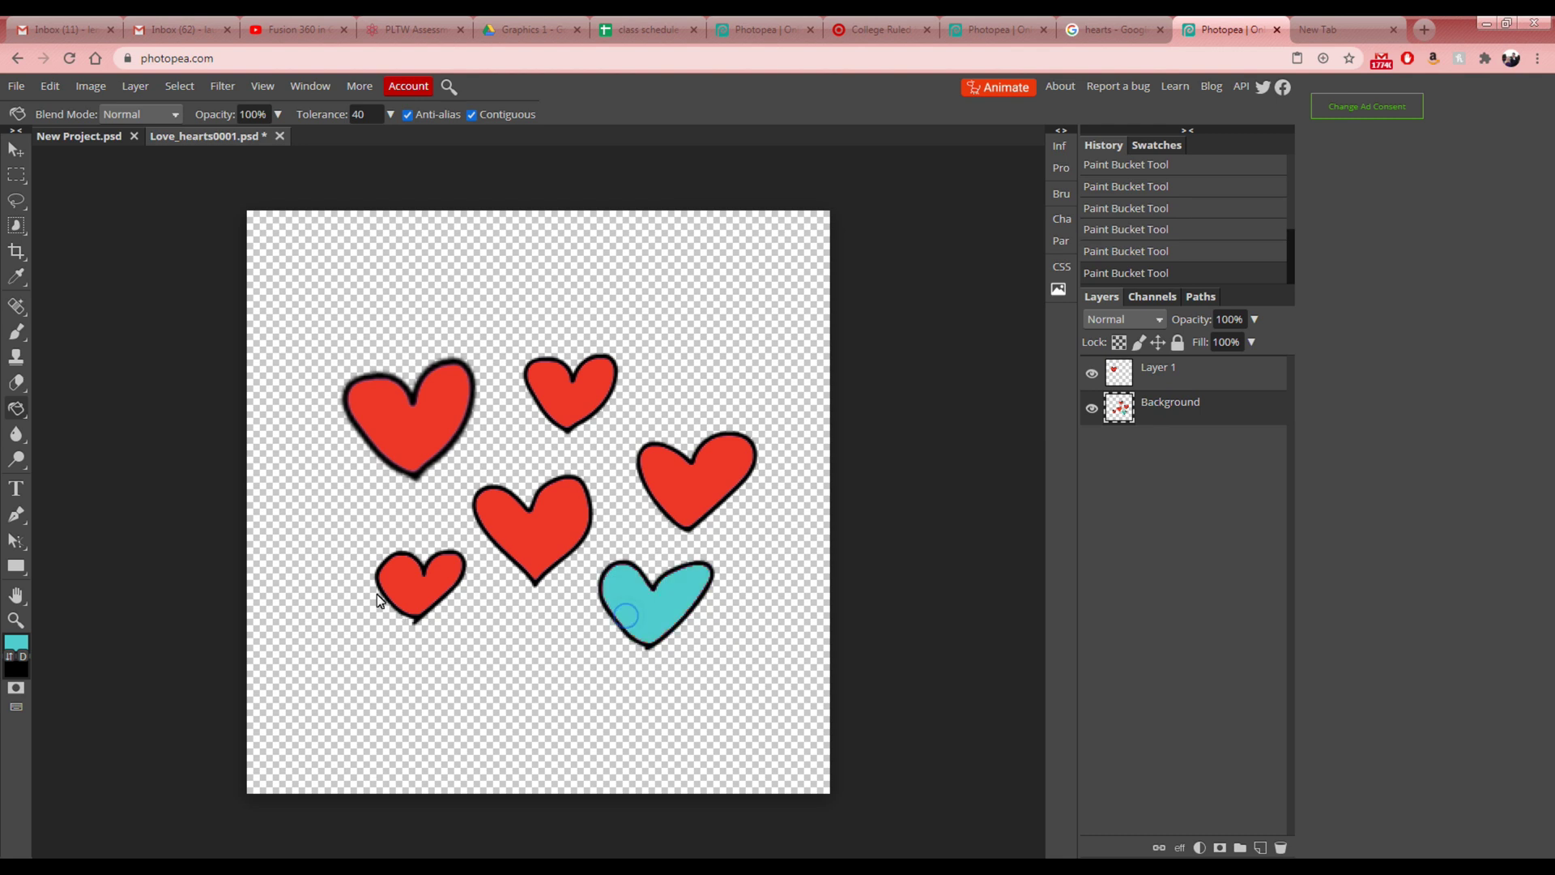
click(407, 586)
- Change the foreground color to green and fill the topmost and the rightmost hearts on the Background layer
click(16, 641)
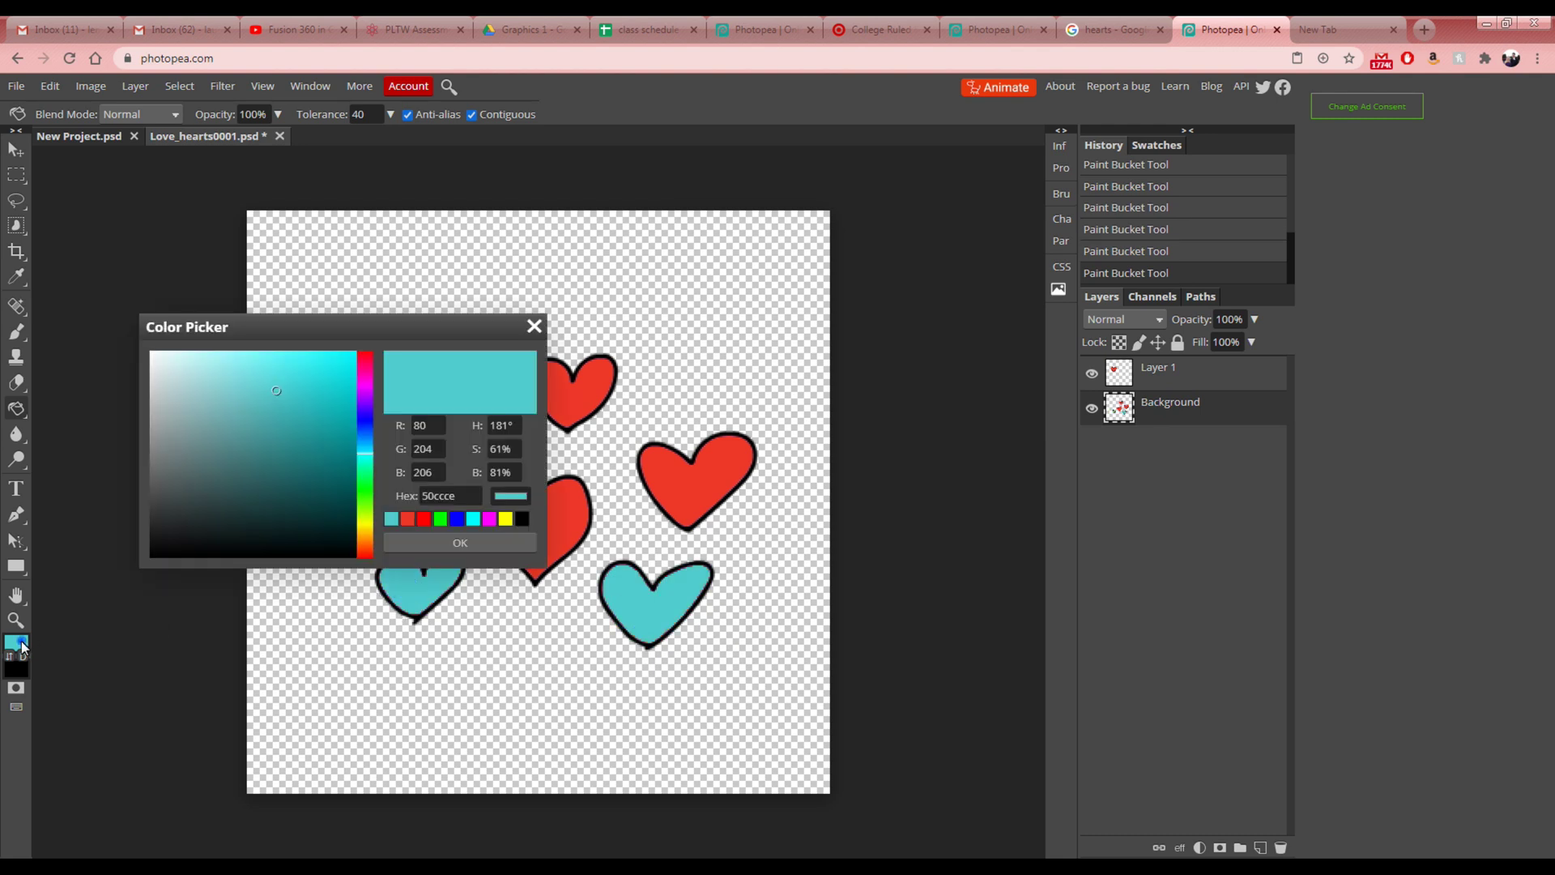
drag(364, 420, 372, 496)
click(500, 540)
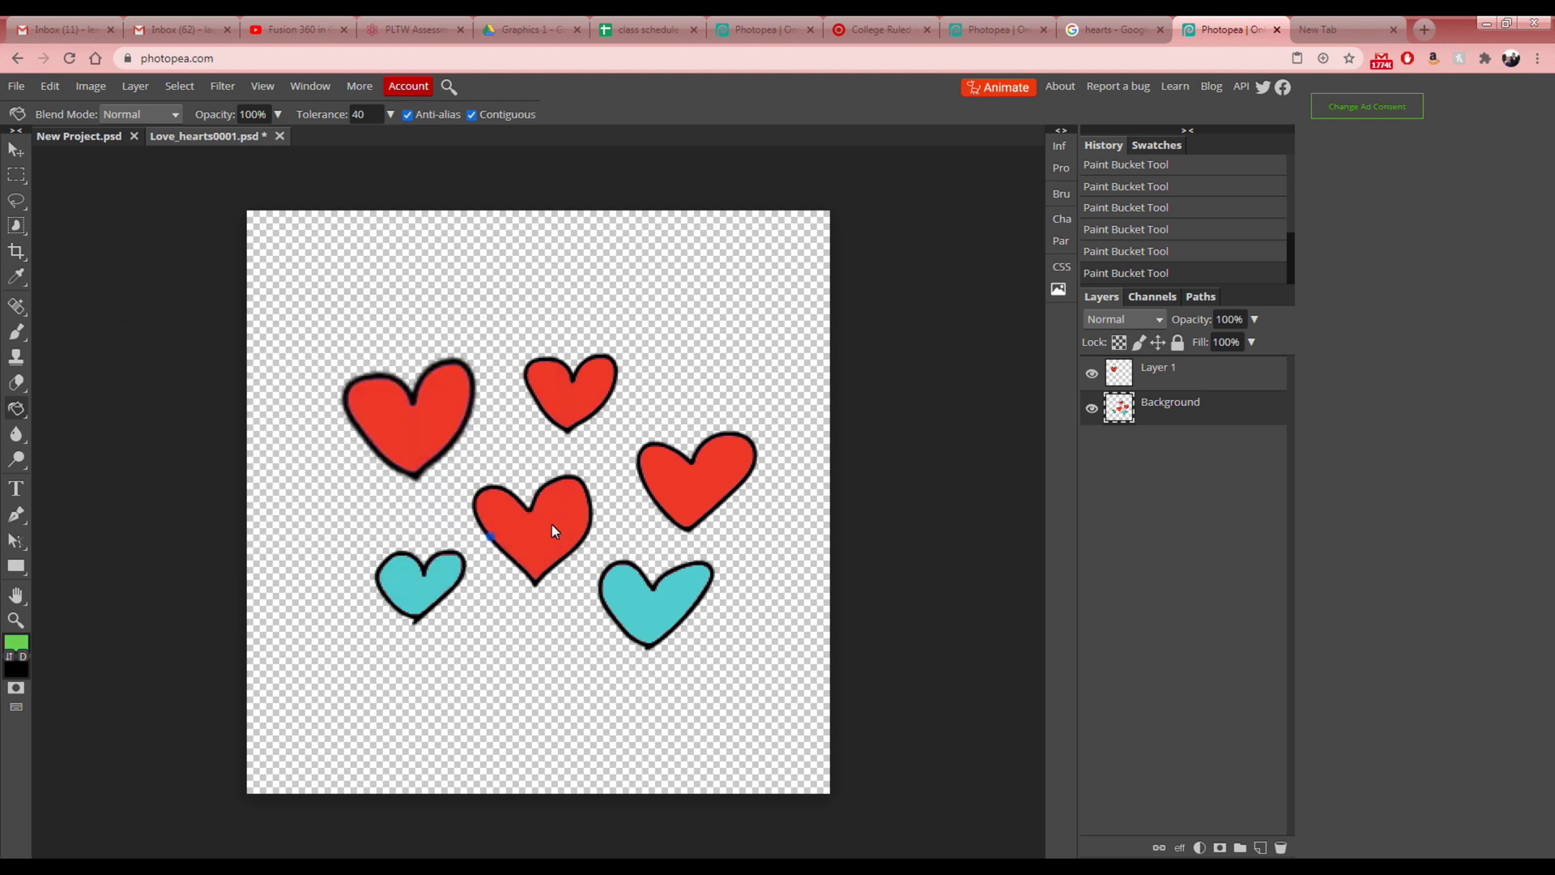
click(679, 485)
click(579, 423)
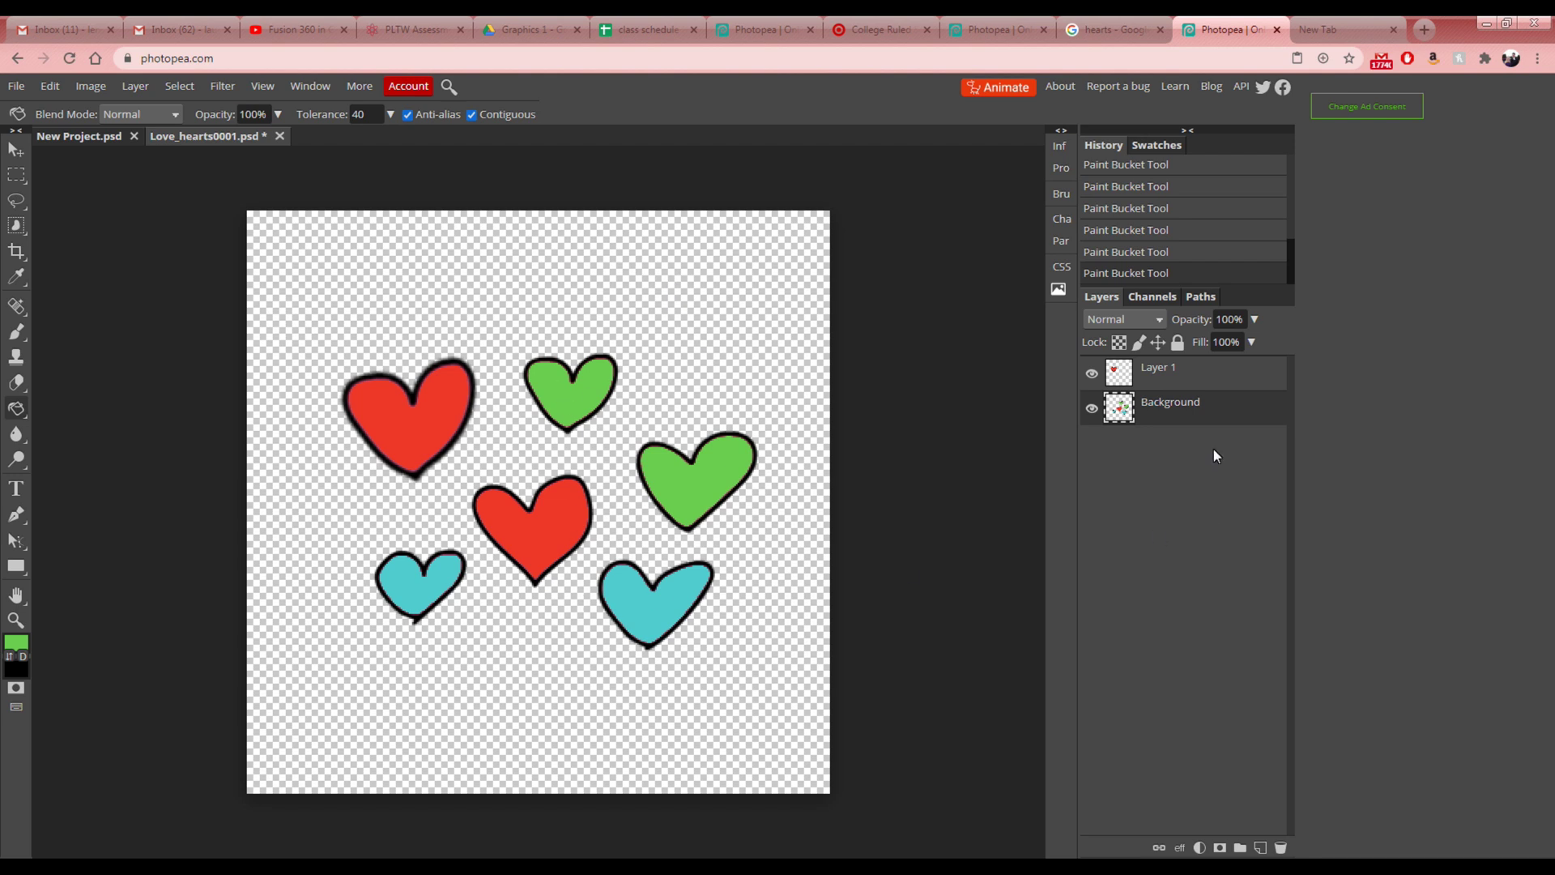
- Merge Layer 1 and the Background layer into a single layer and toggle its visibility off and on
click(1184, 370)
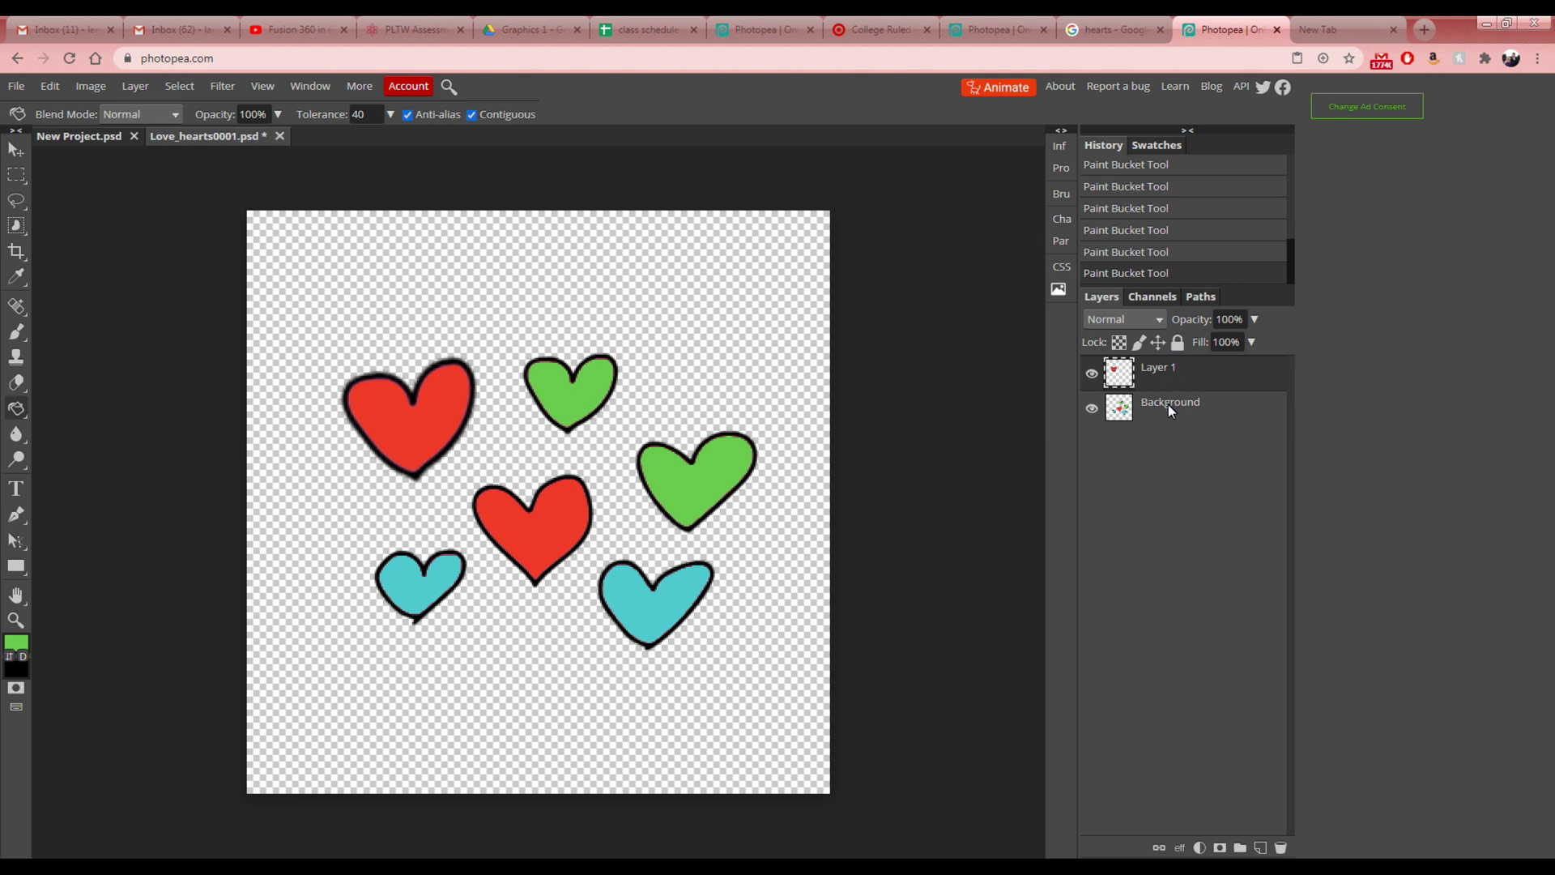
click(1168, 405)
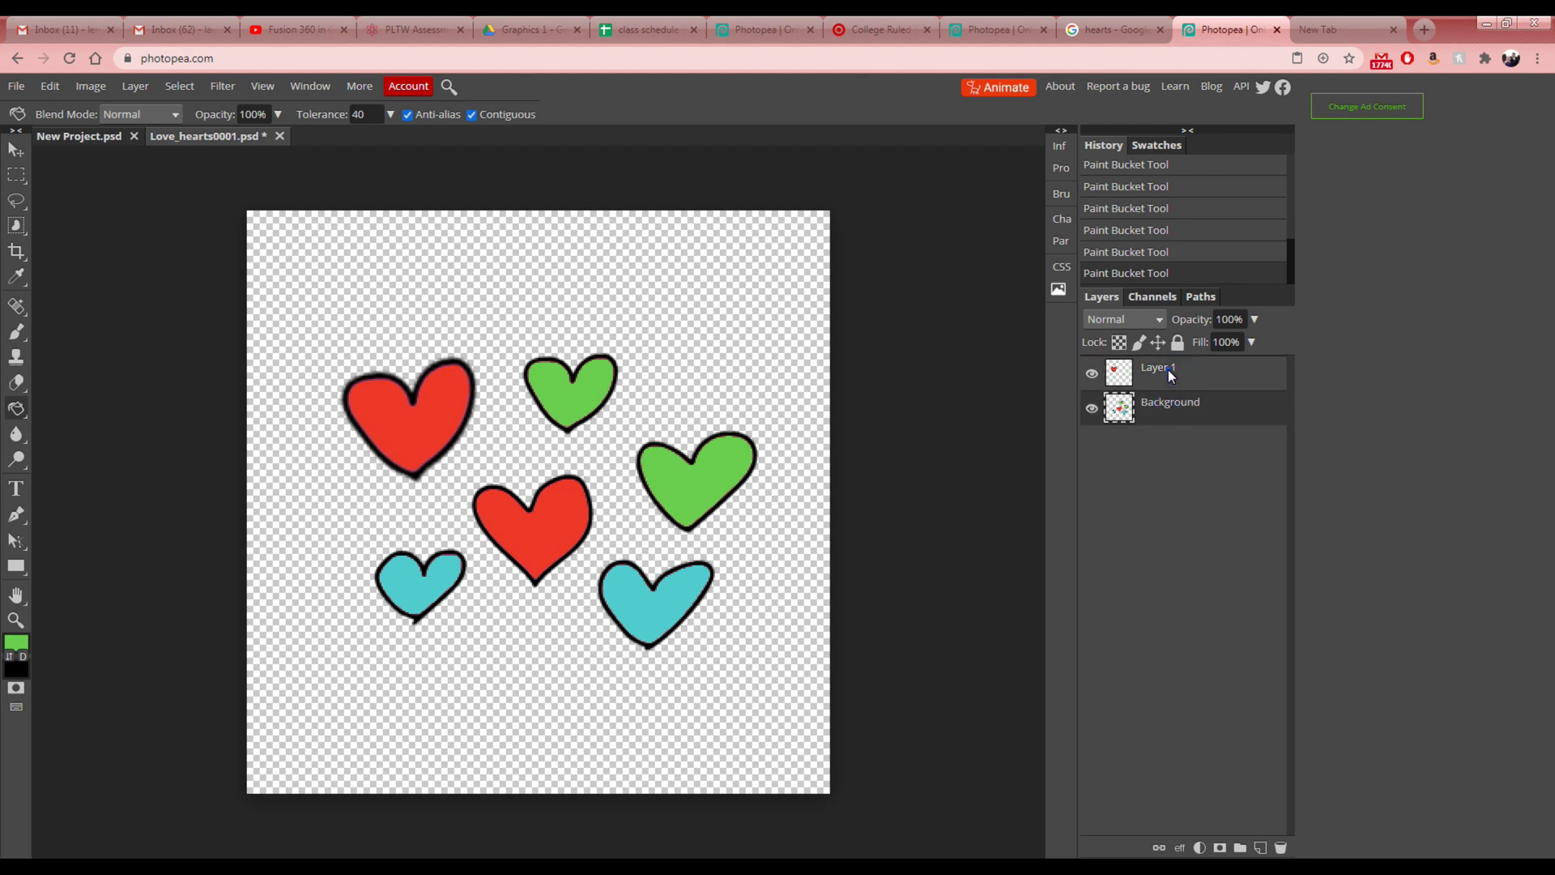
click(1167, 370)
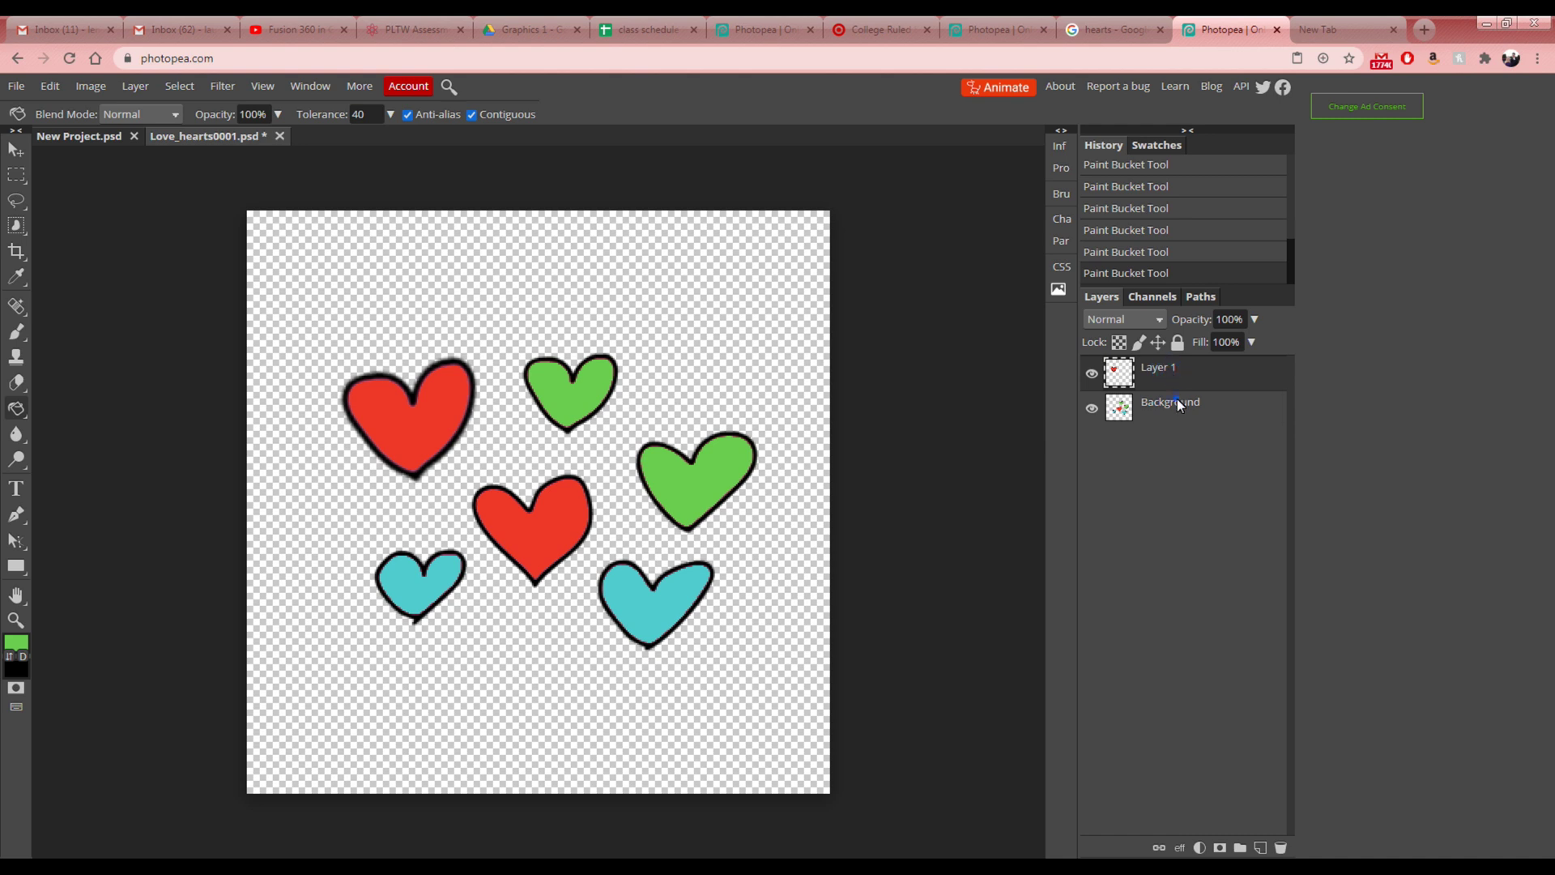
click(1177, 399)
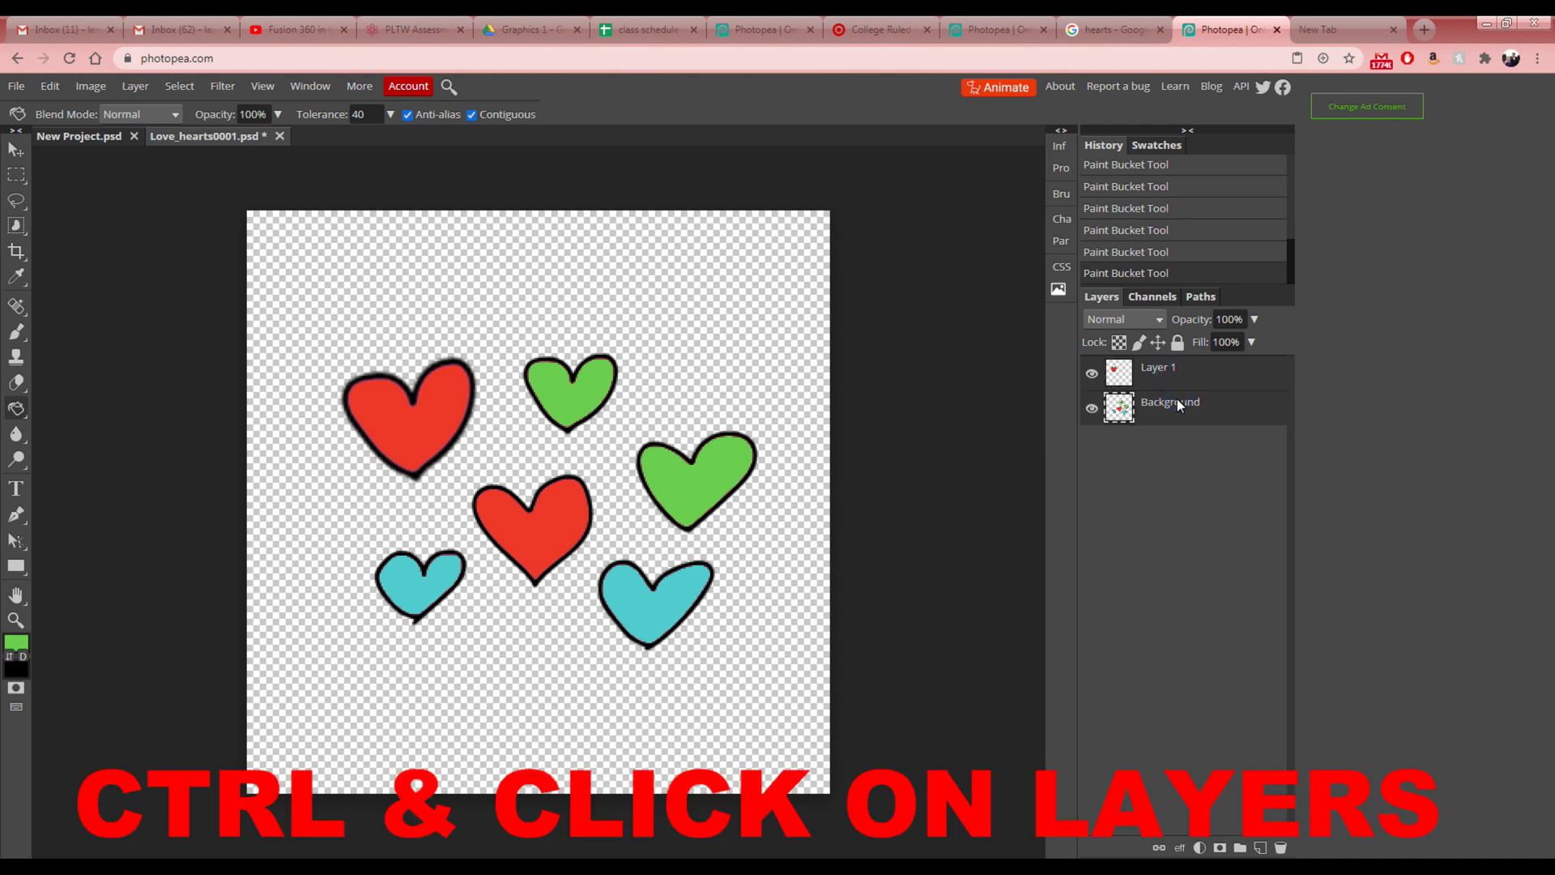
ctrl+click(1182, 374)
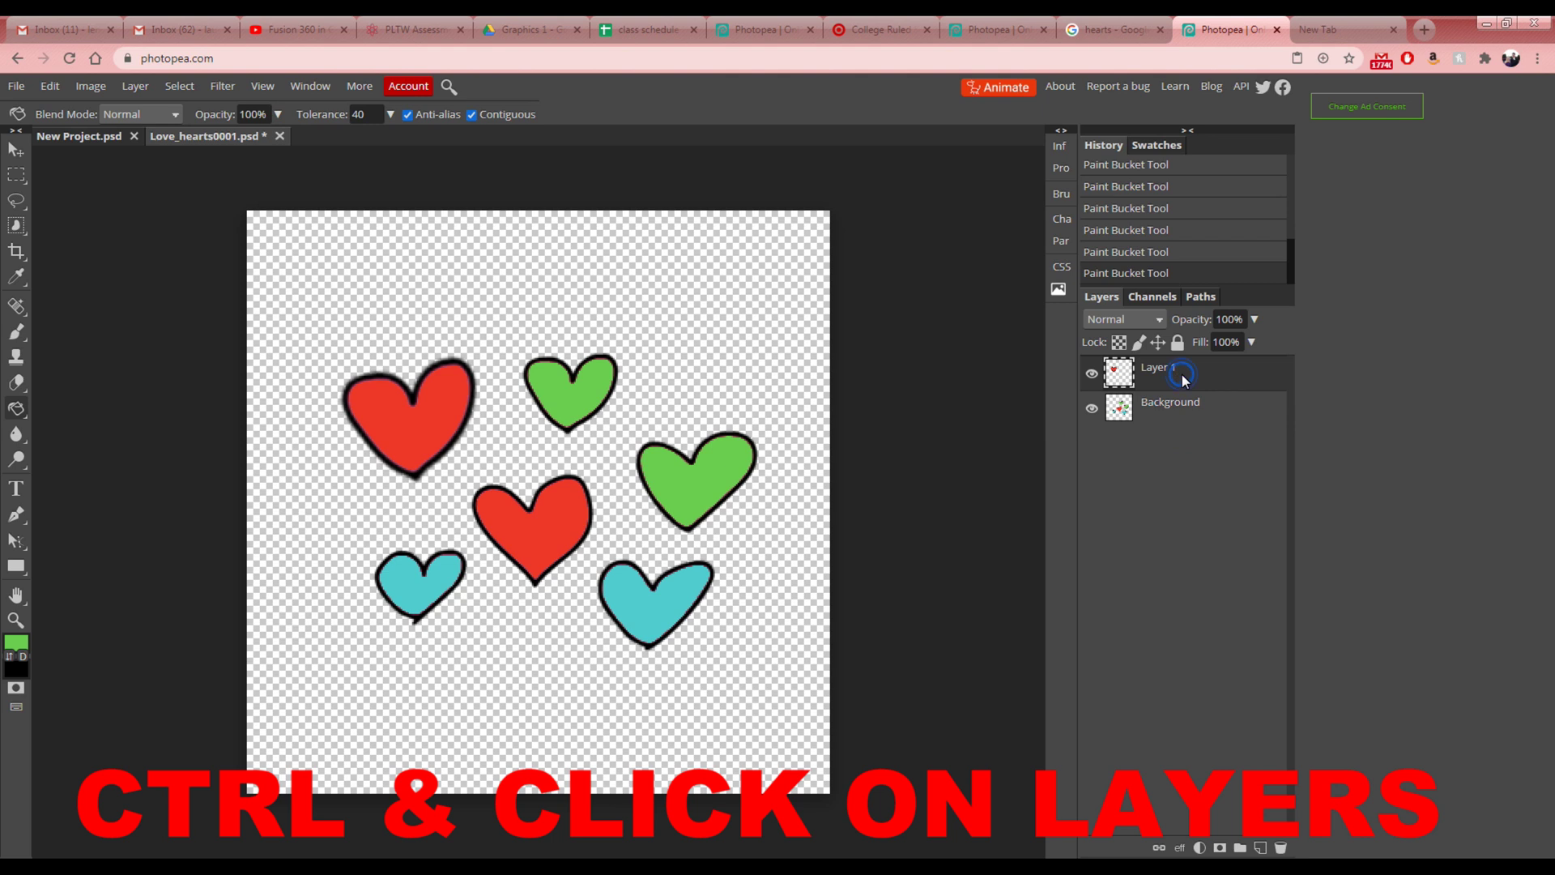
ctrl+click(1182, 405)
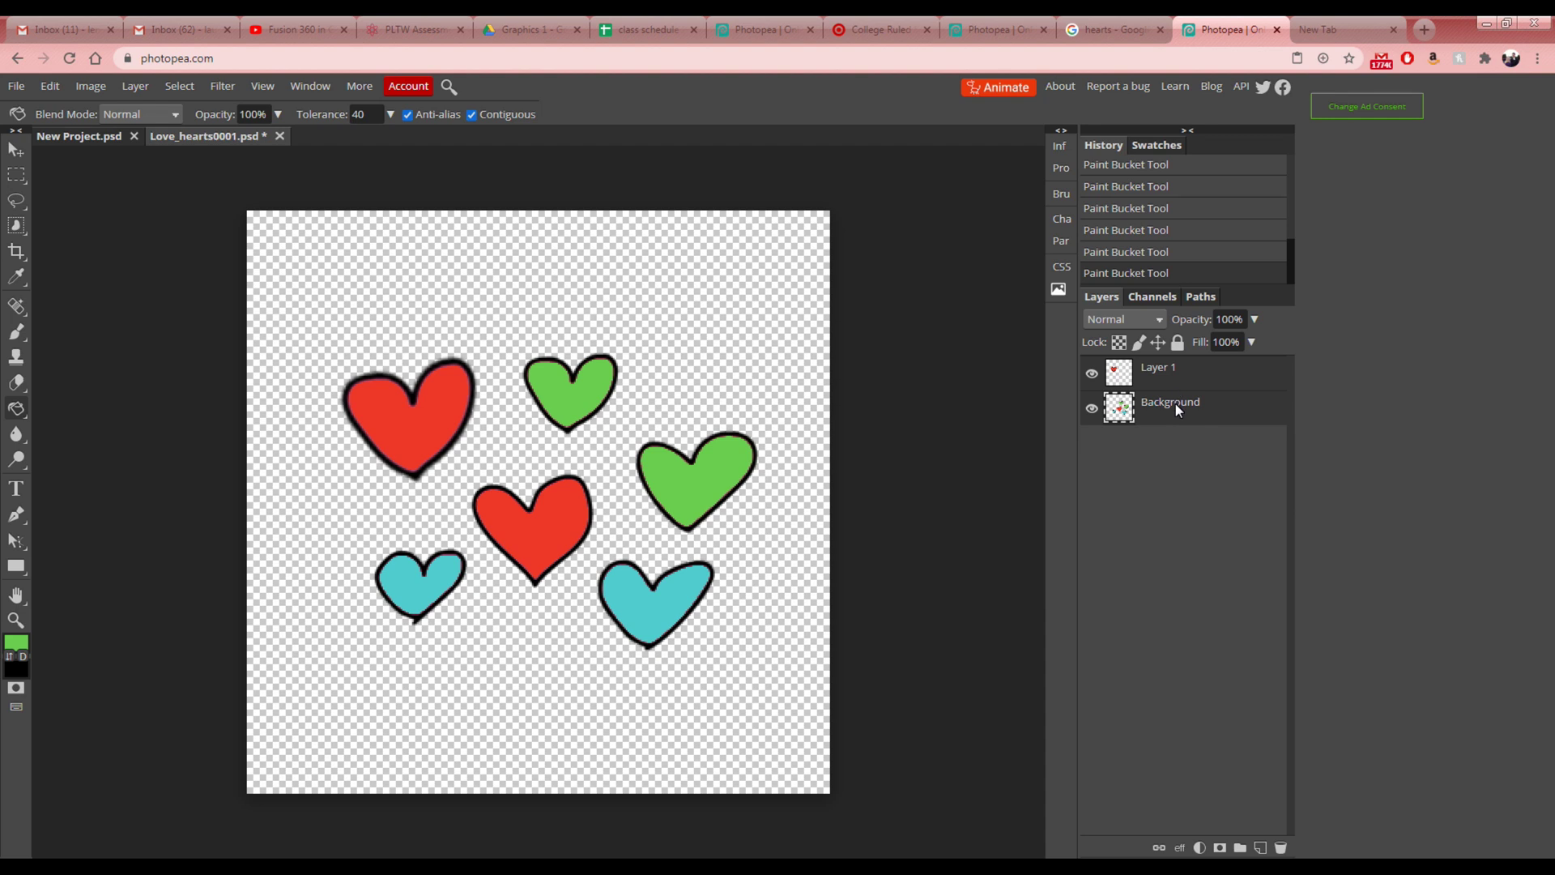
right_click(1176, 409)
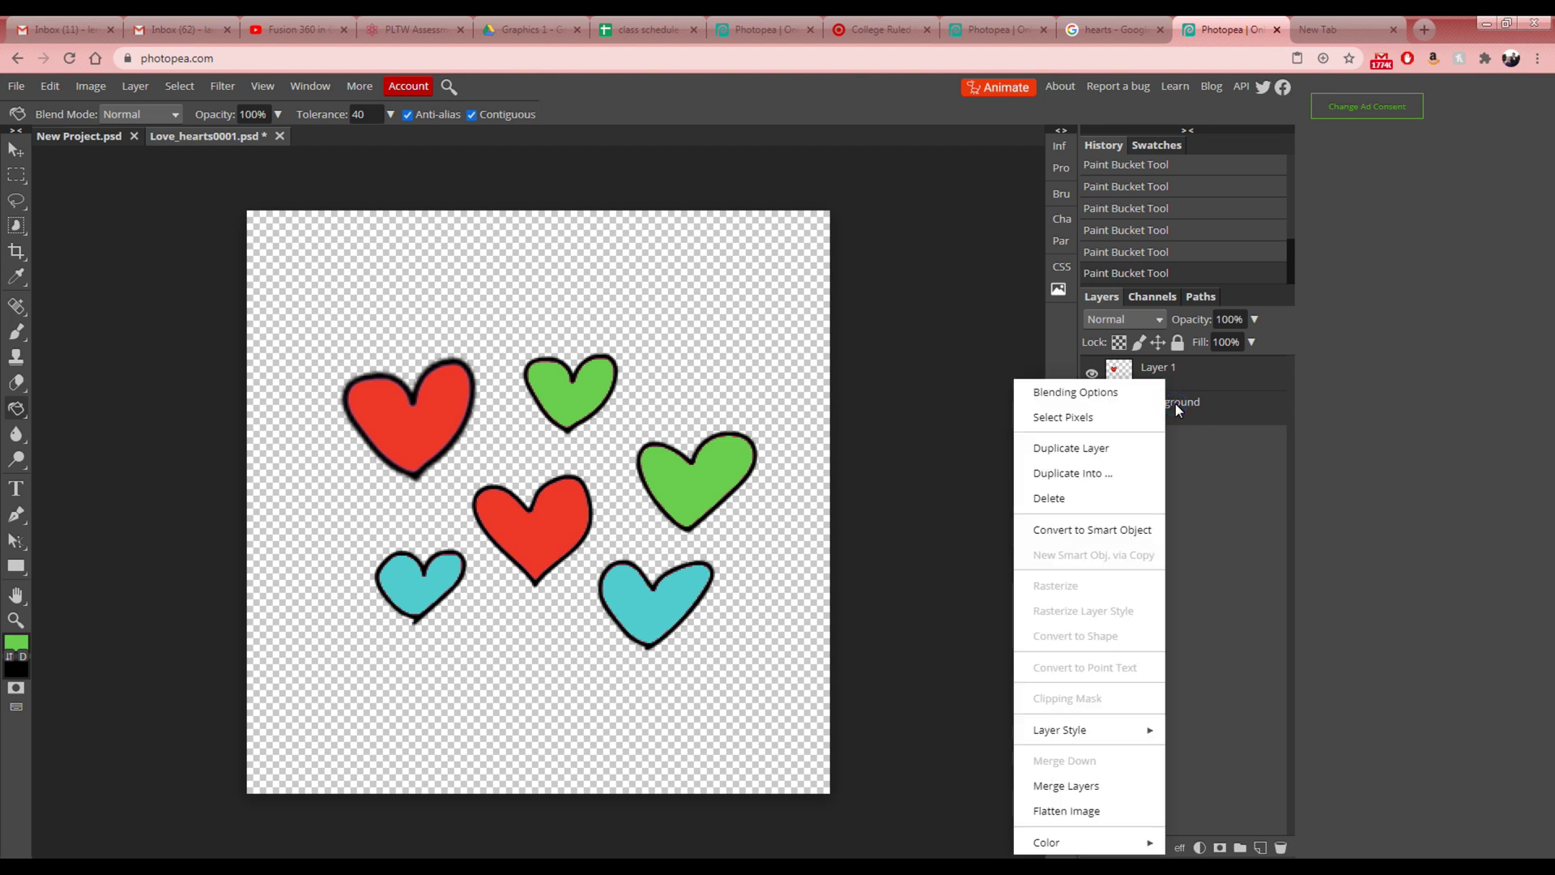
click(1068, 787)
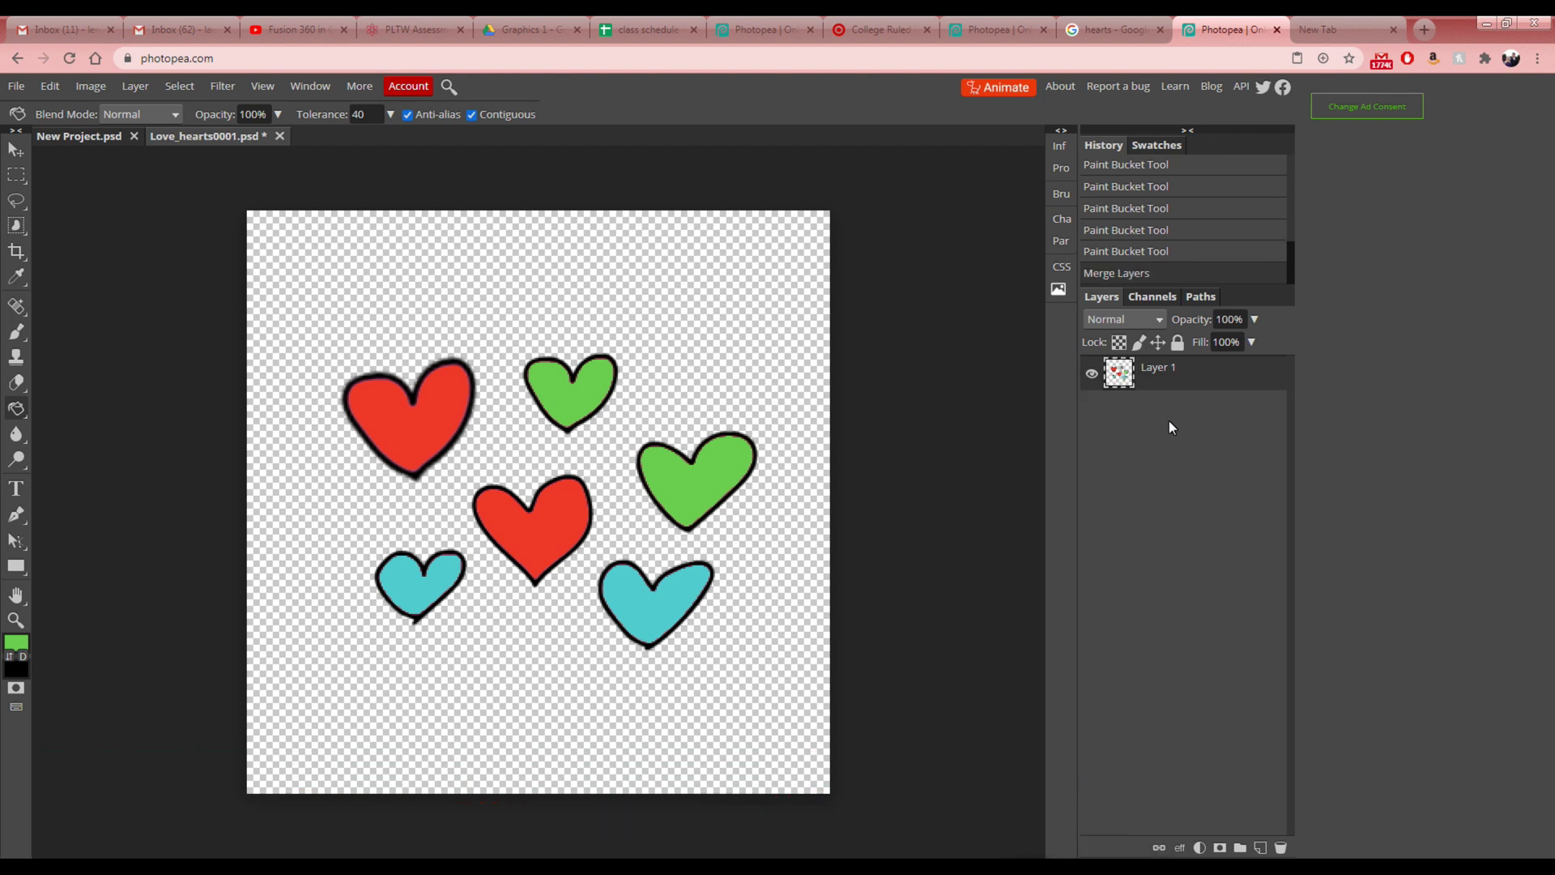
click(1092, 381)
click(1092, 381)
- Change the foreground color to yellow and fill both red hearts and the topmost green heart on the merged layer
click(20, 644)
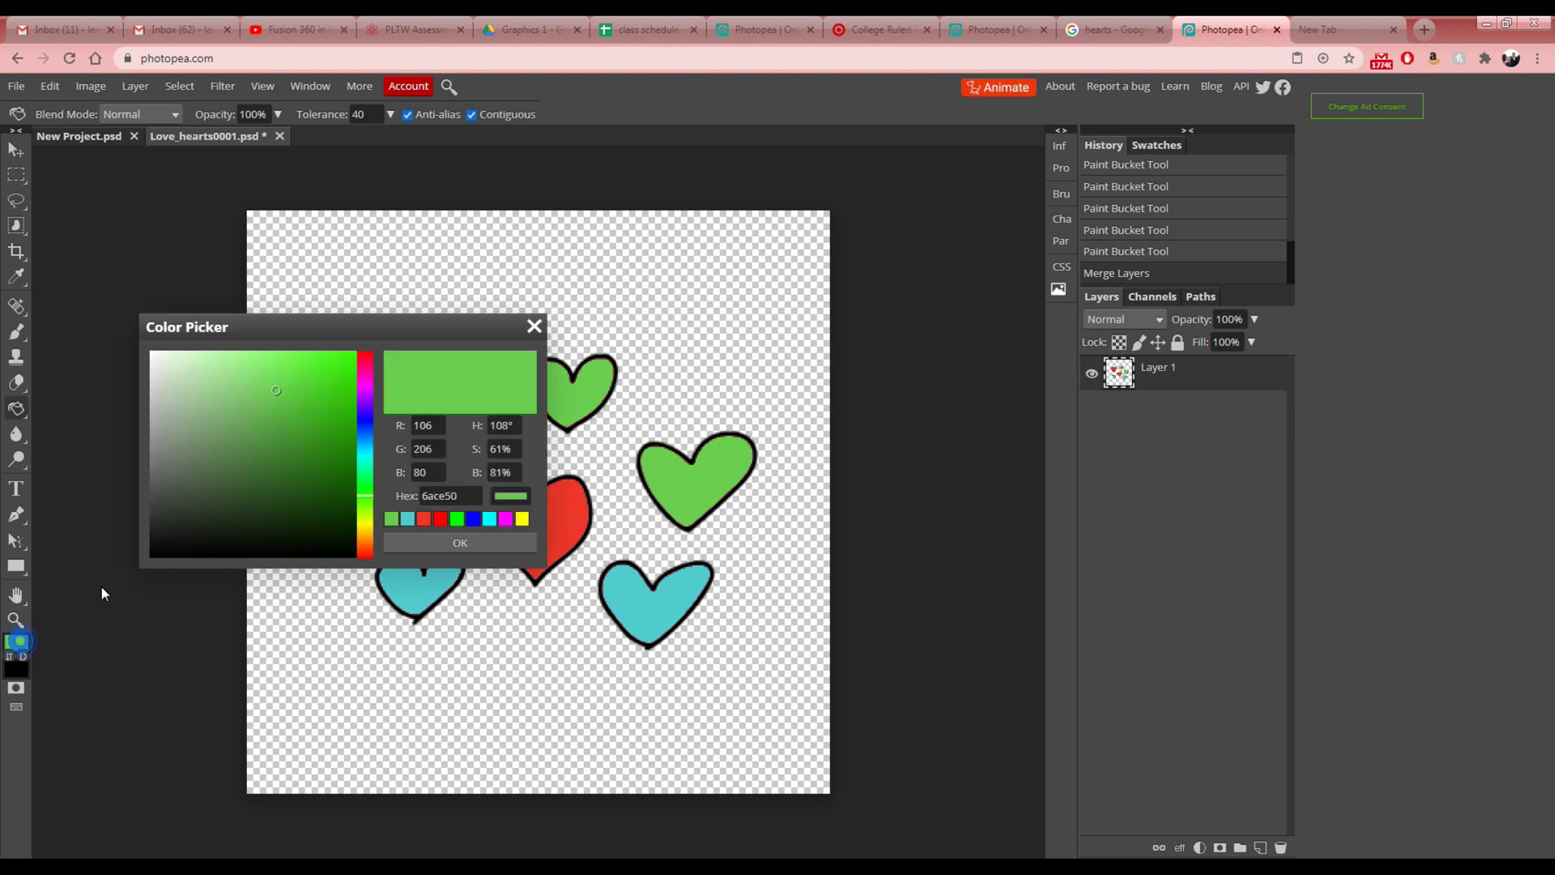
click(368, 527)
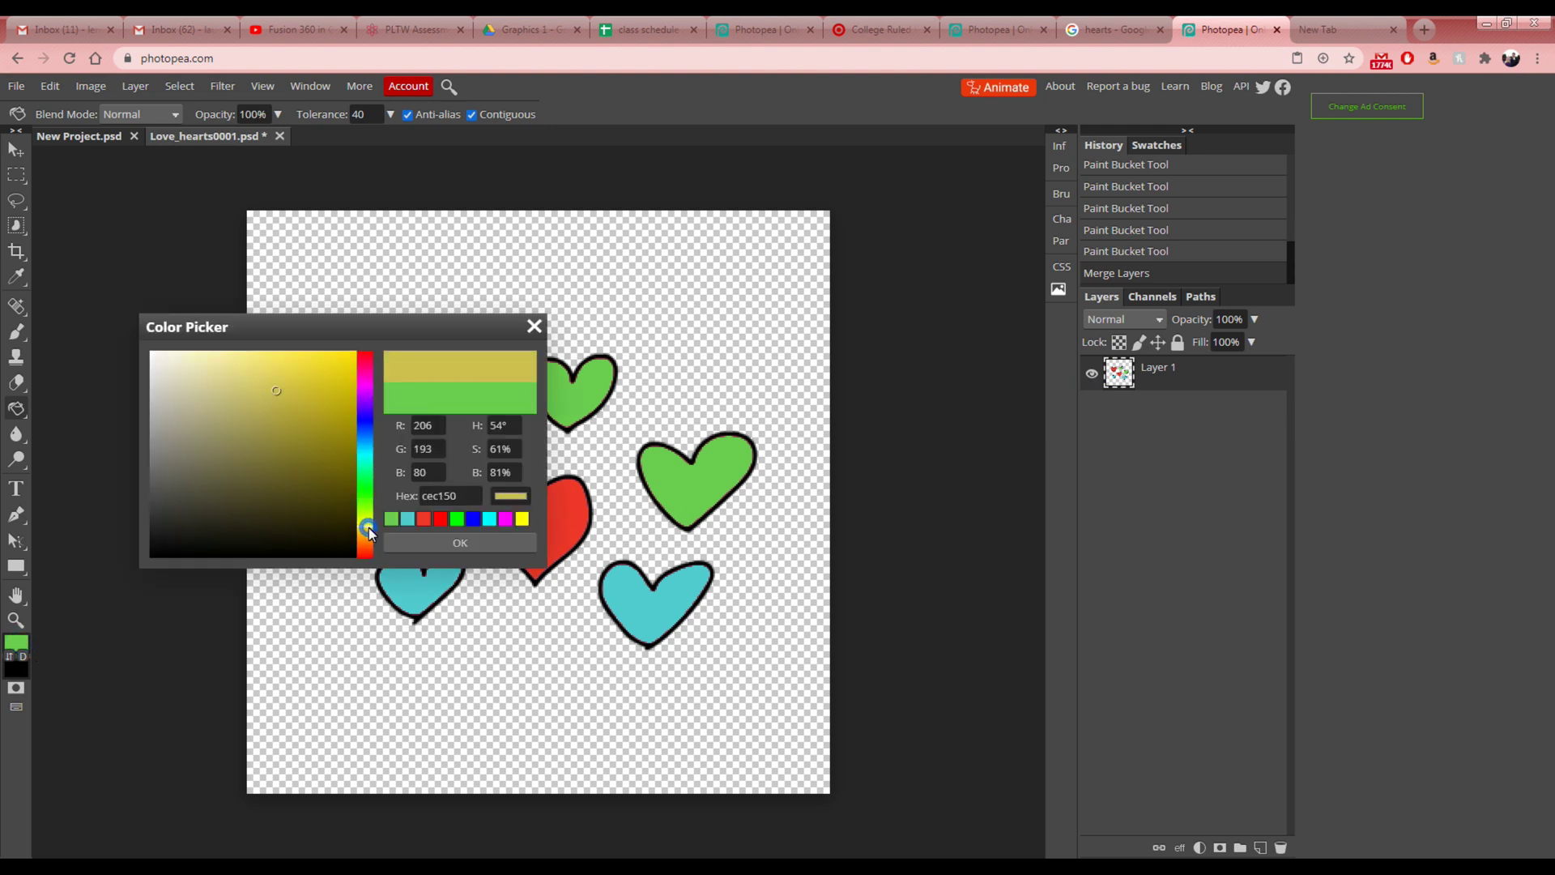
click(304, 368)
click(411, 542)
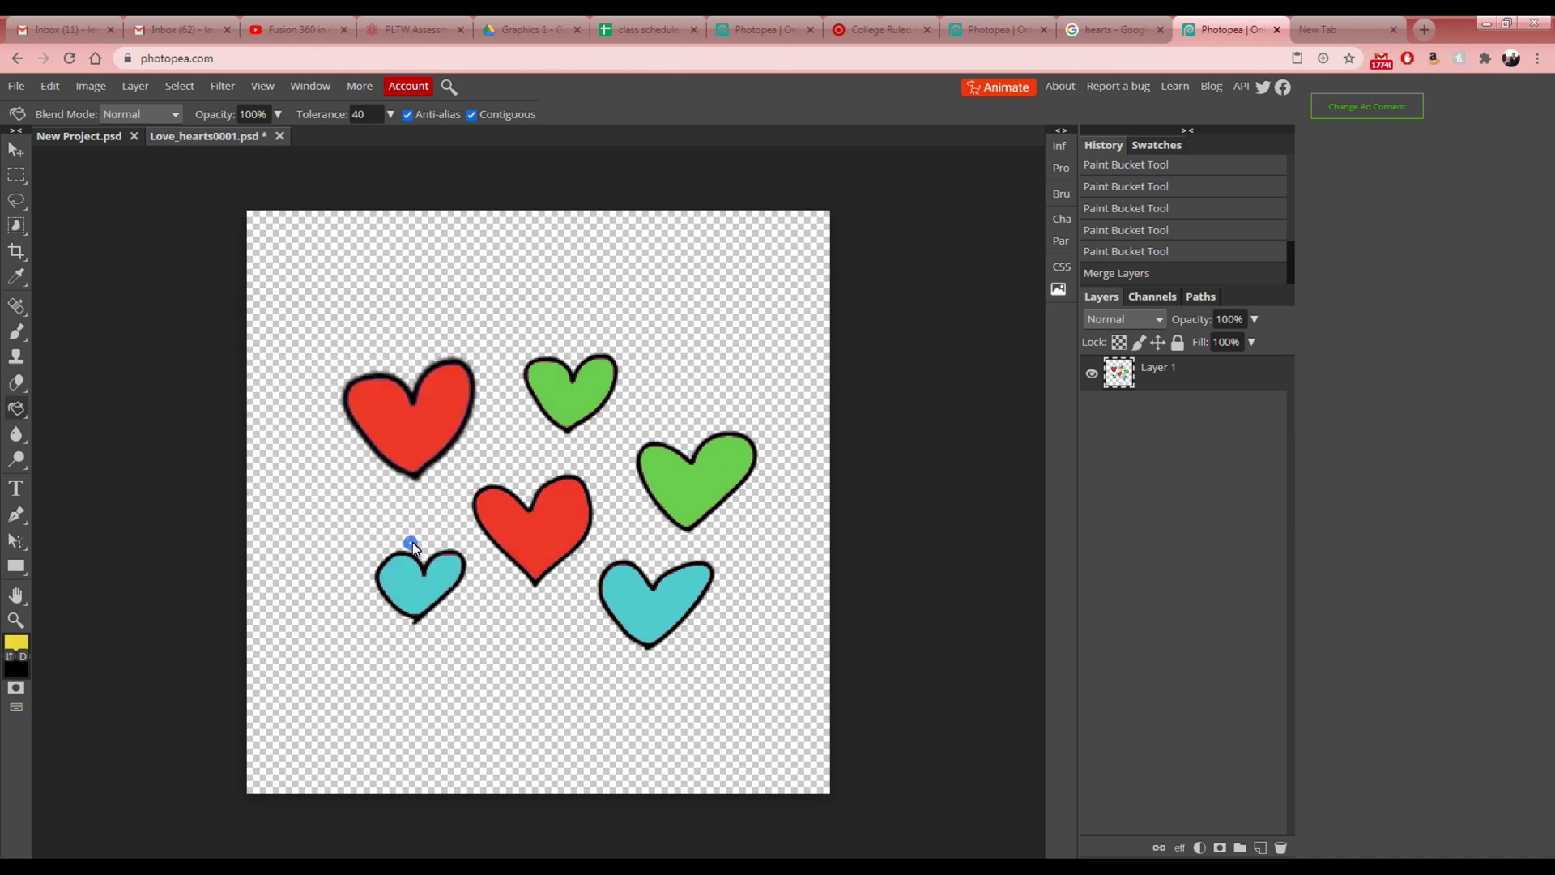
click(407, 426)
click(526, 528)
click(569, 399)
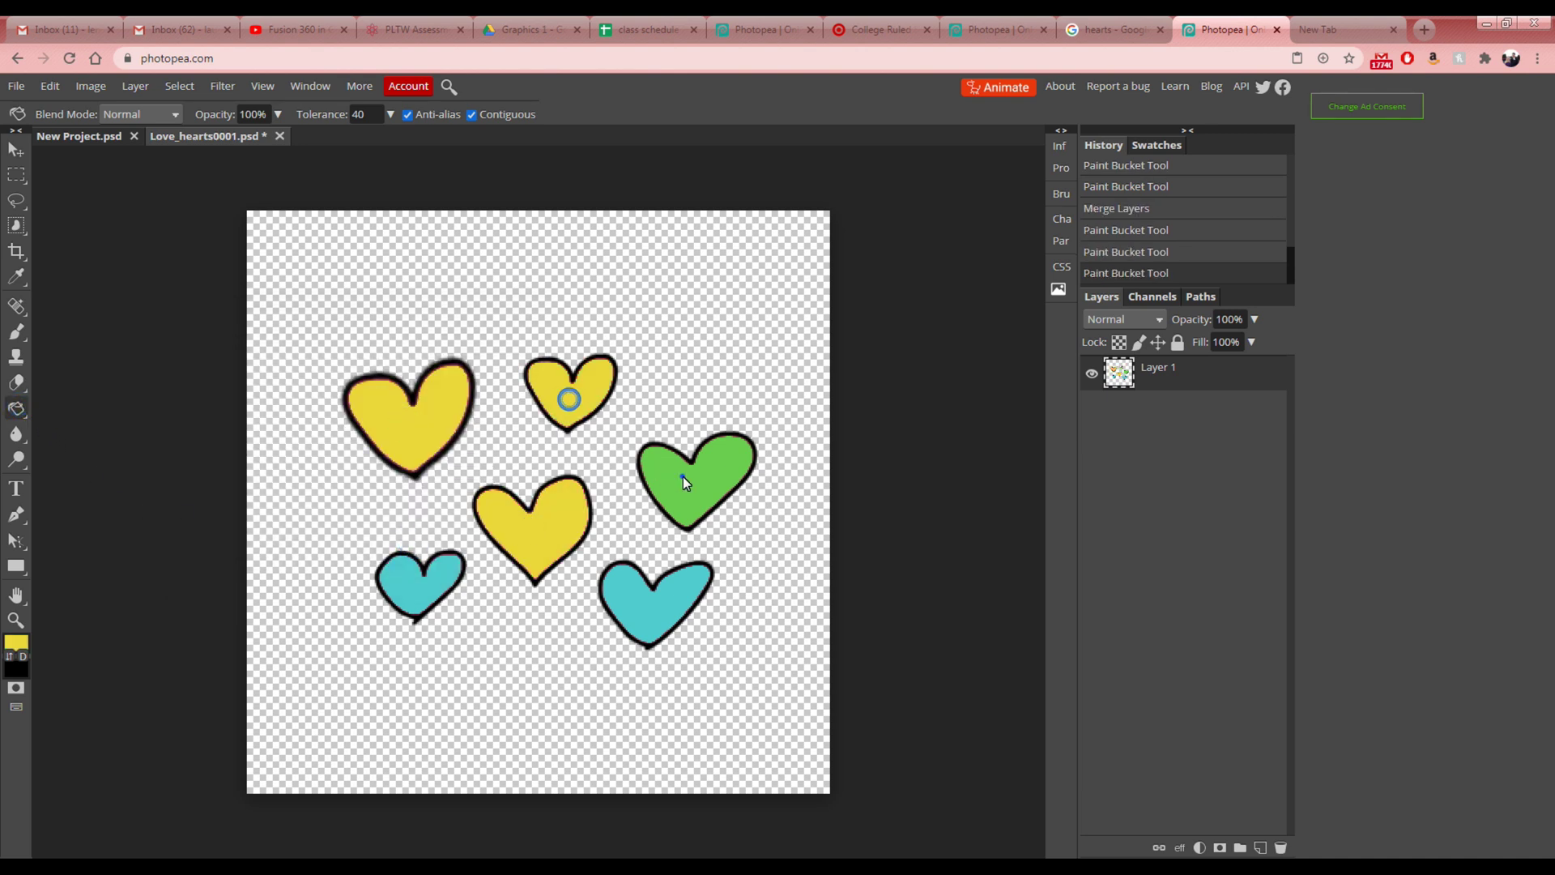
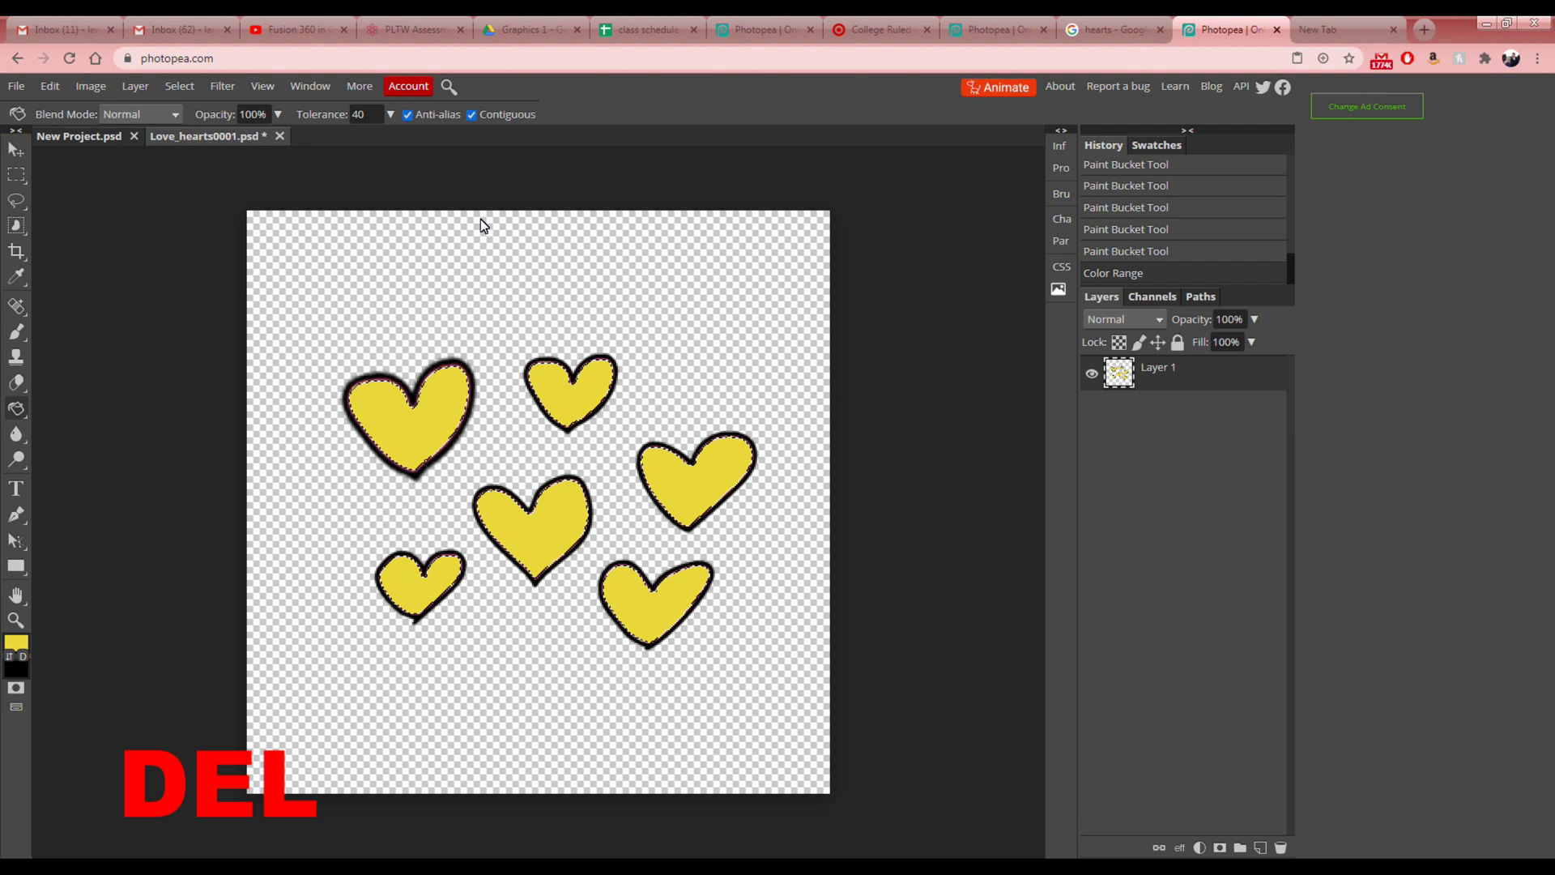
- Delete the selected yellow fills from all six hearts and clear the selection
key(Delete)
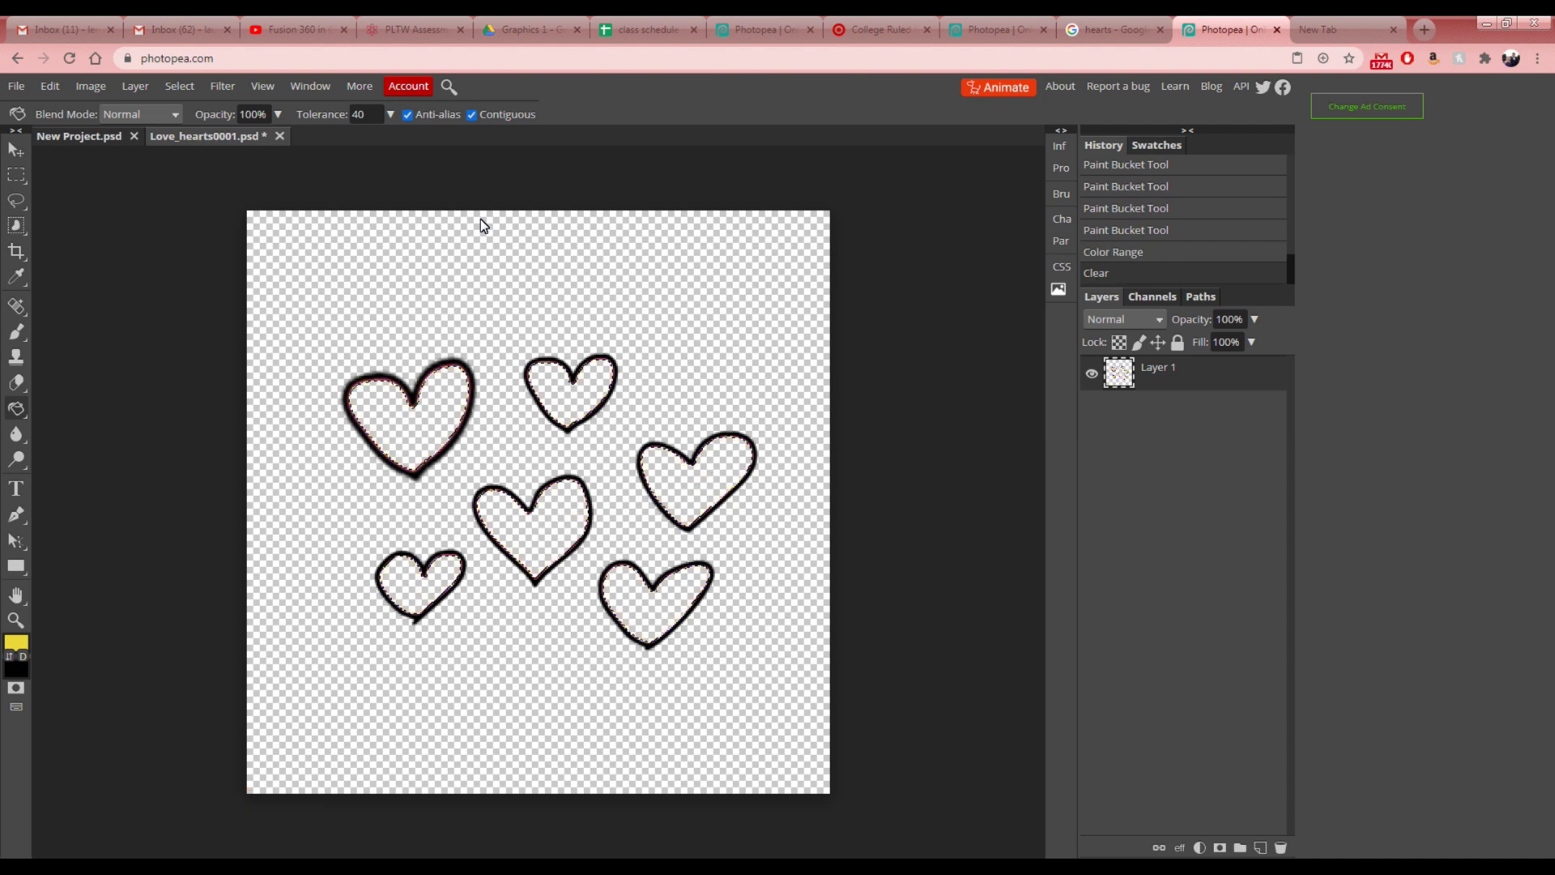
key(ctrl+d)
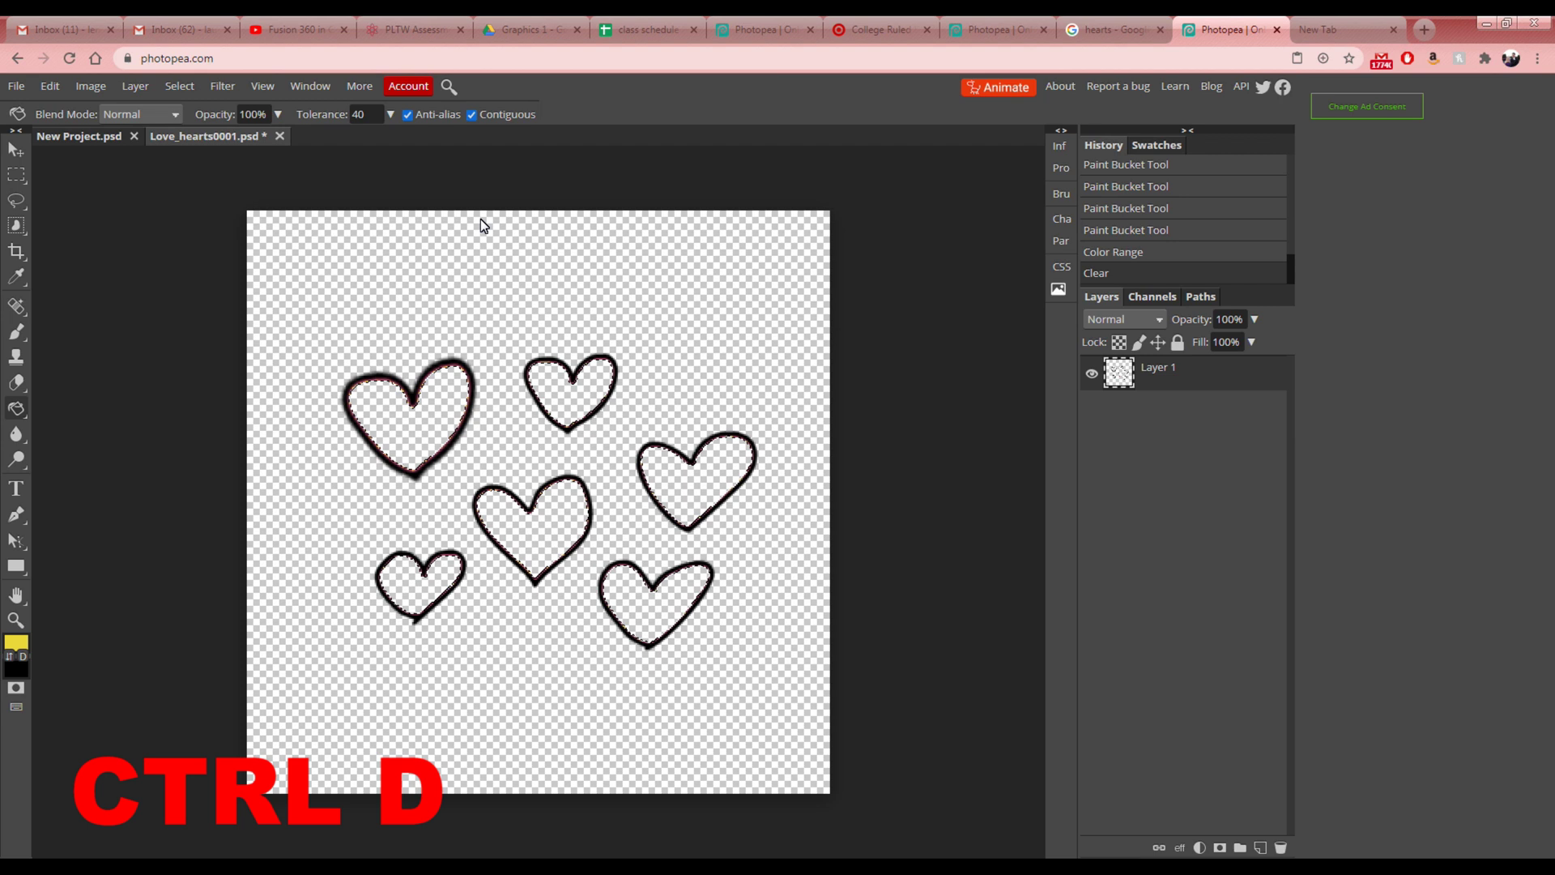
key(ctrl+d)
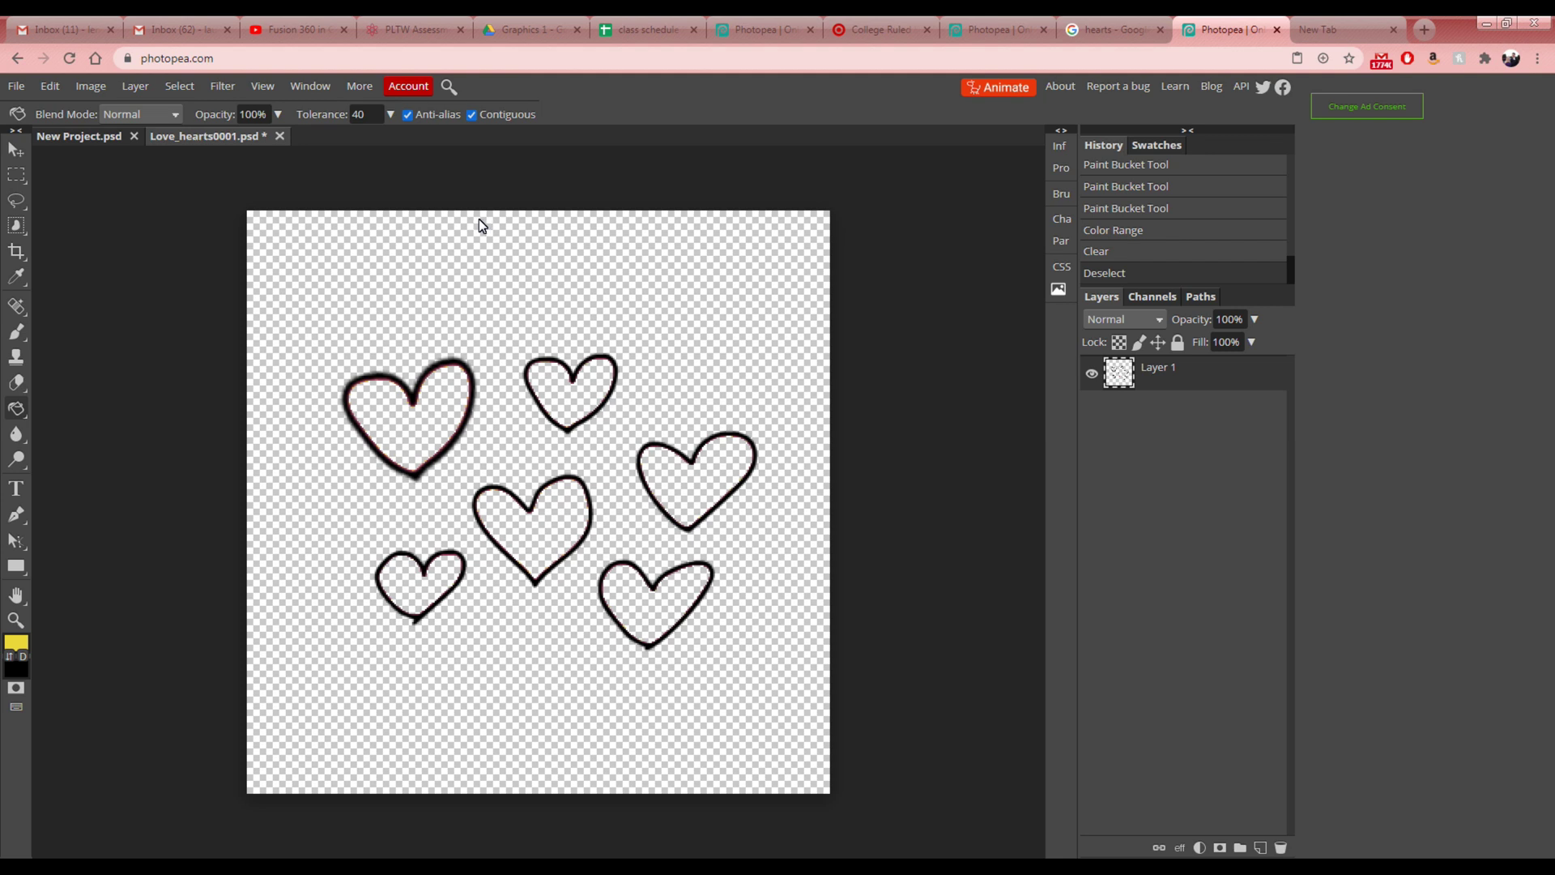
- Undo the deselection, the fill deletion and the Color Range selection, leaving nothing selected
key(ctrl+z)
key(ctrl+z)
key(ctrl+z)
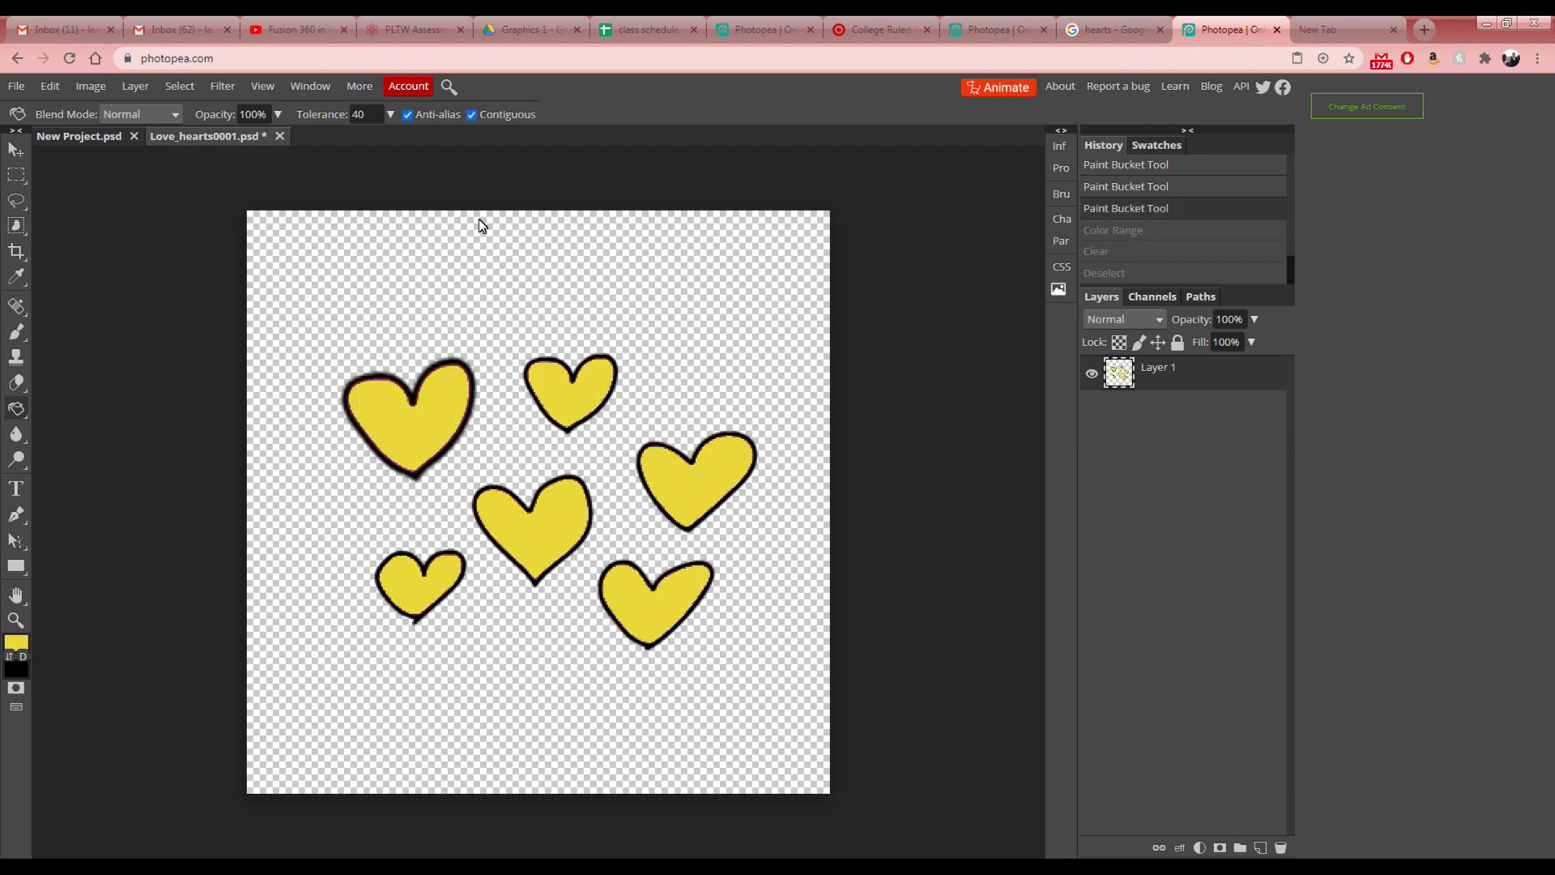
key(ctrl+d)
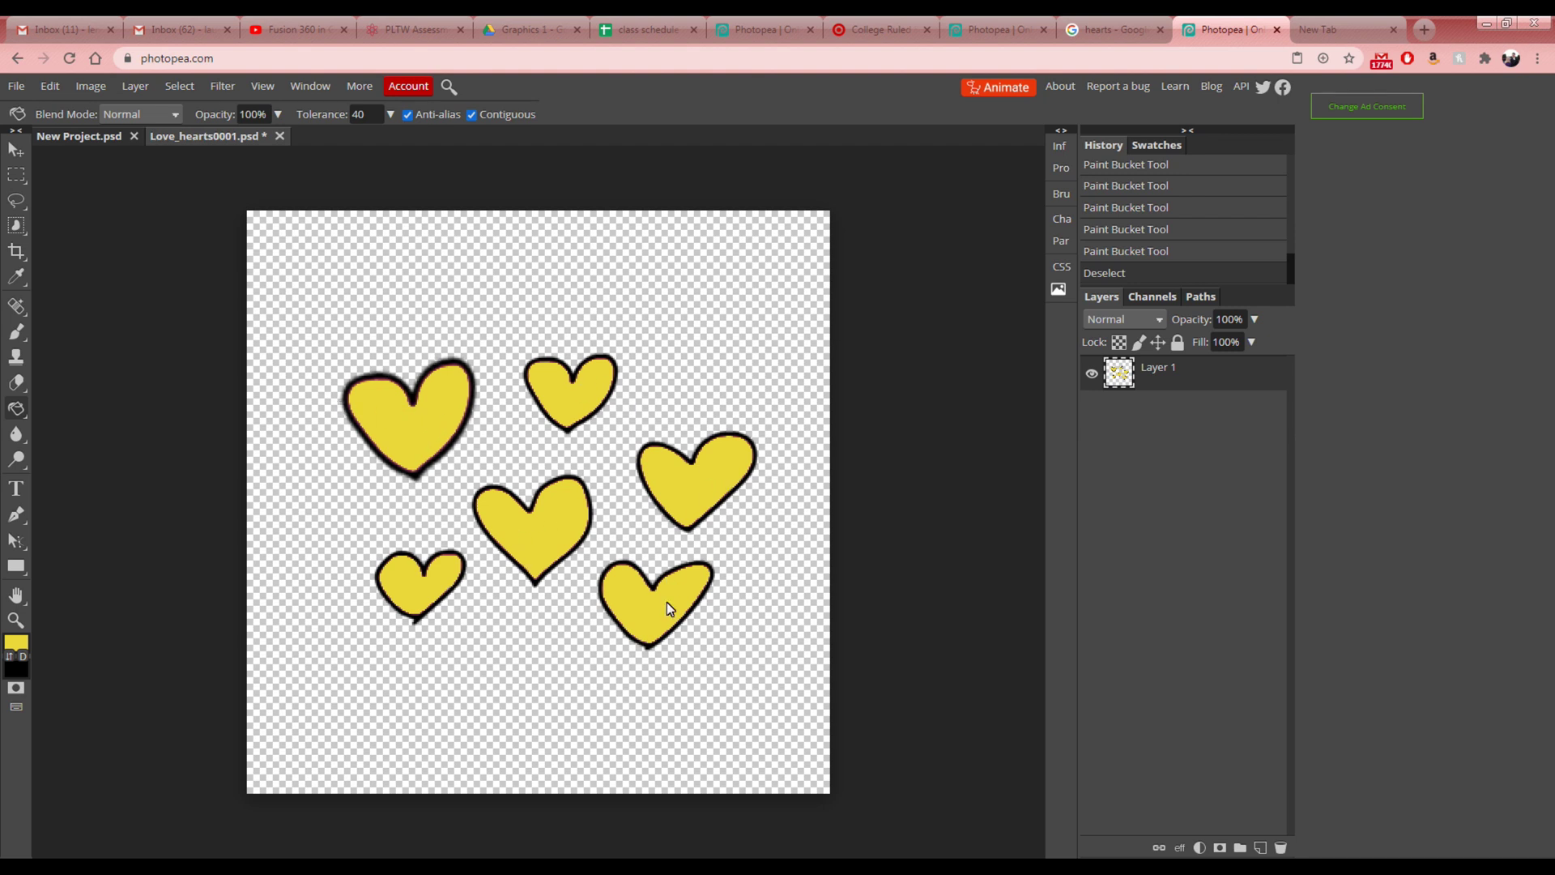
- Select the hearts' black outlines with Color Range, switching its mode to additive (+)
click(172, 89)
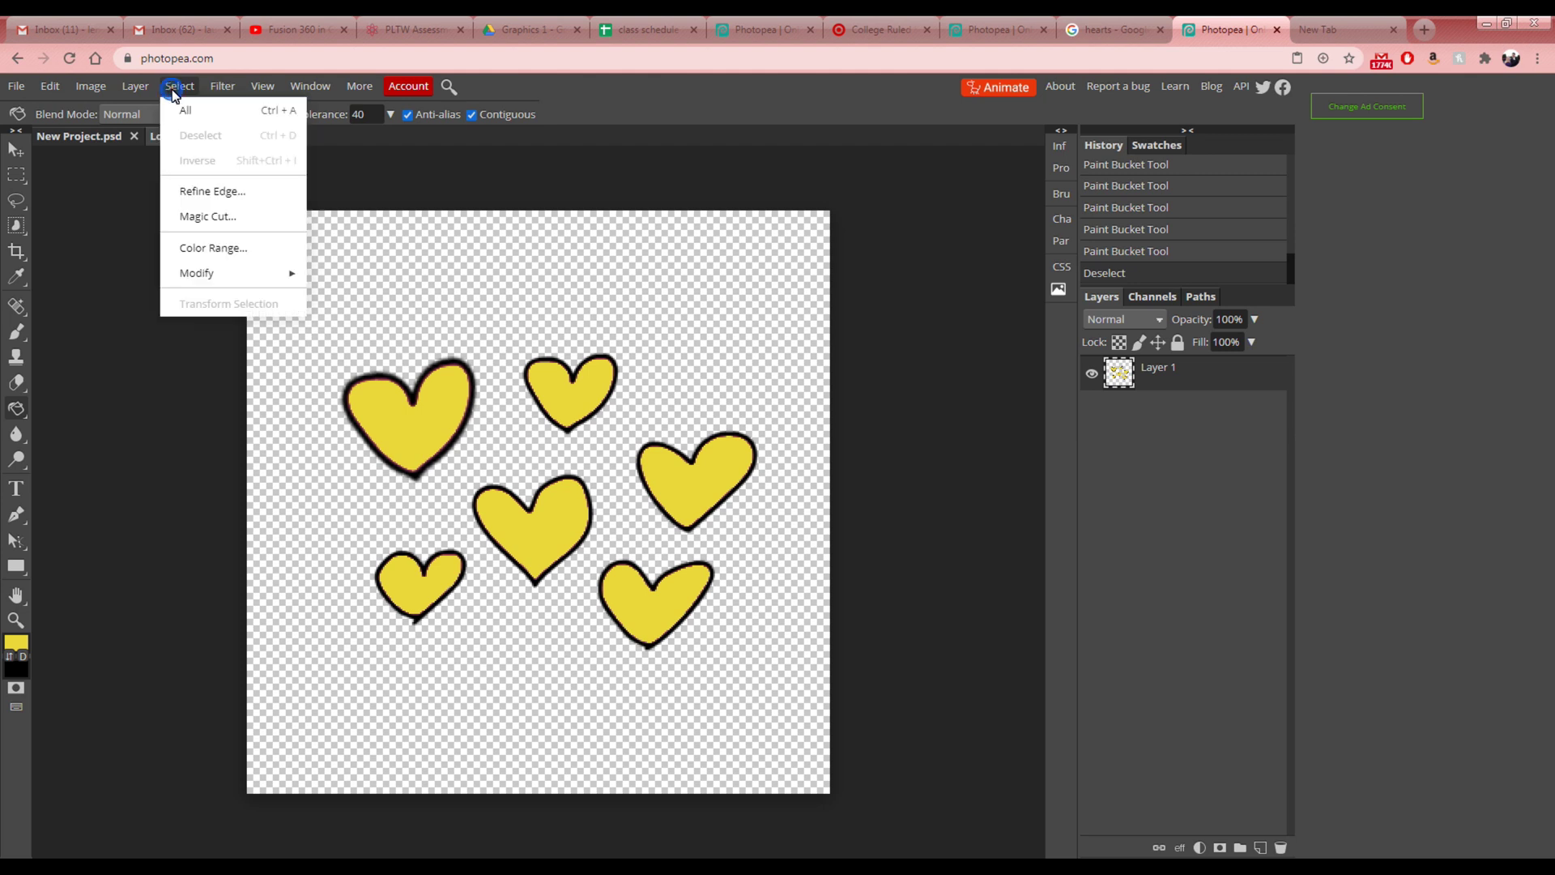
click(226, 243)
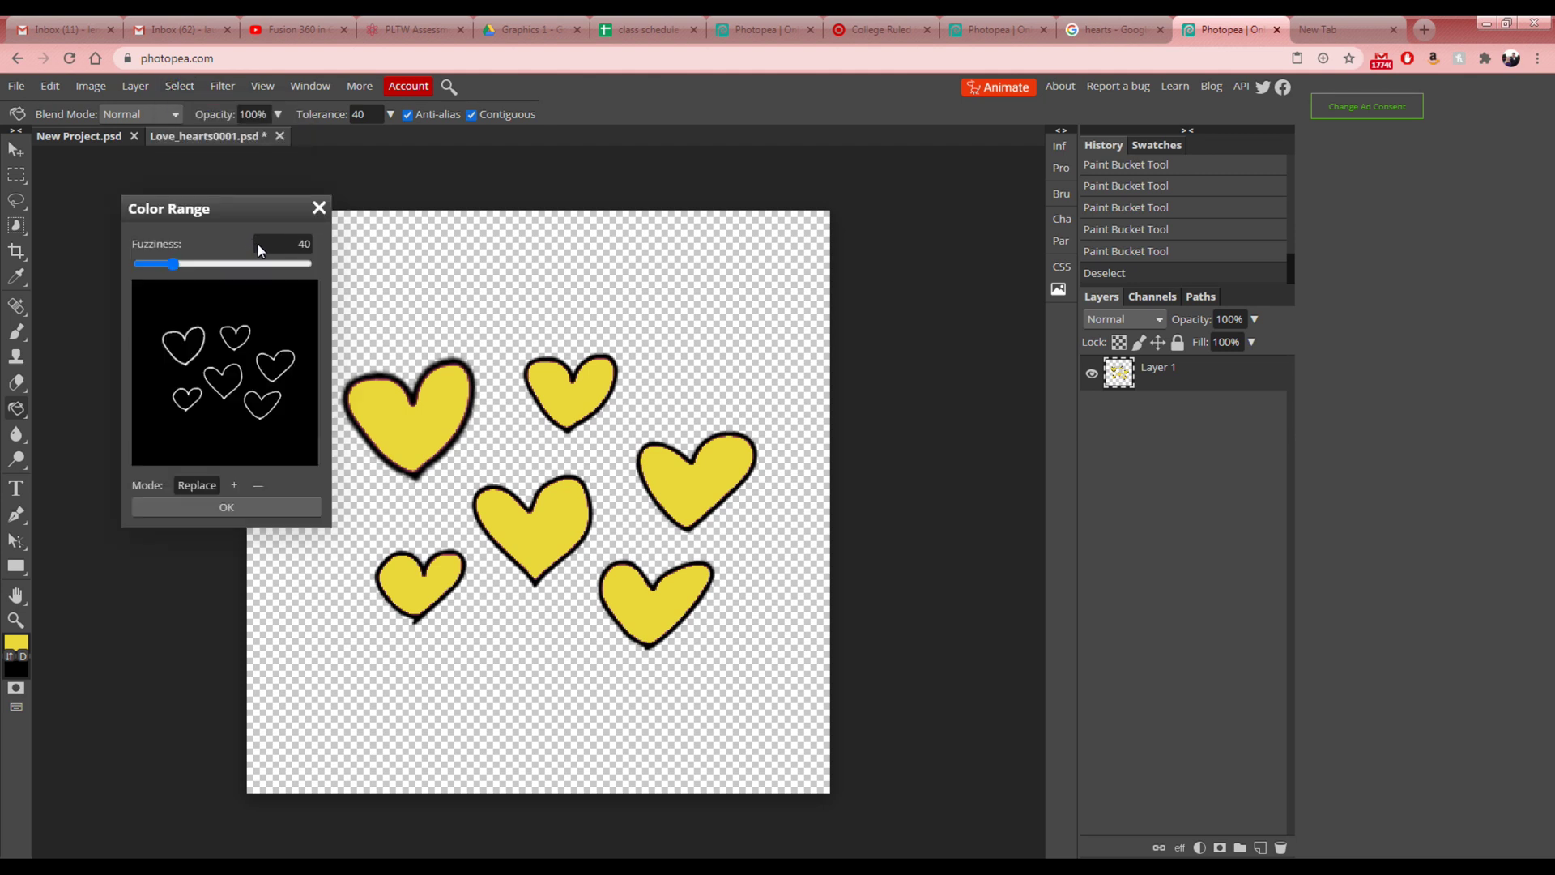
click(426, 421)
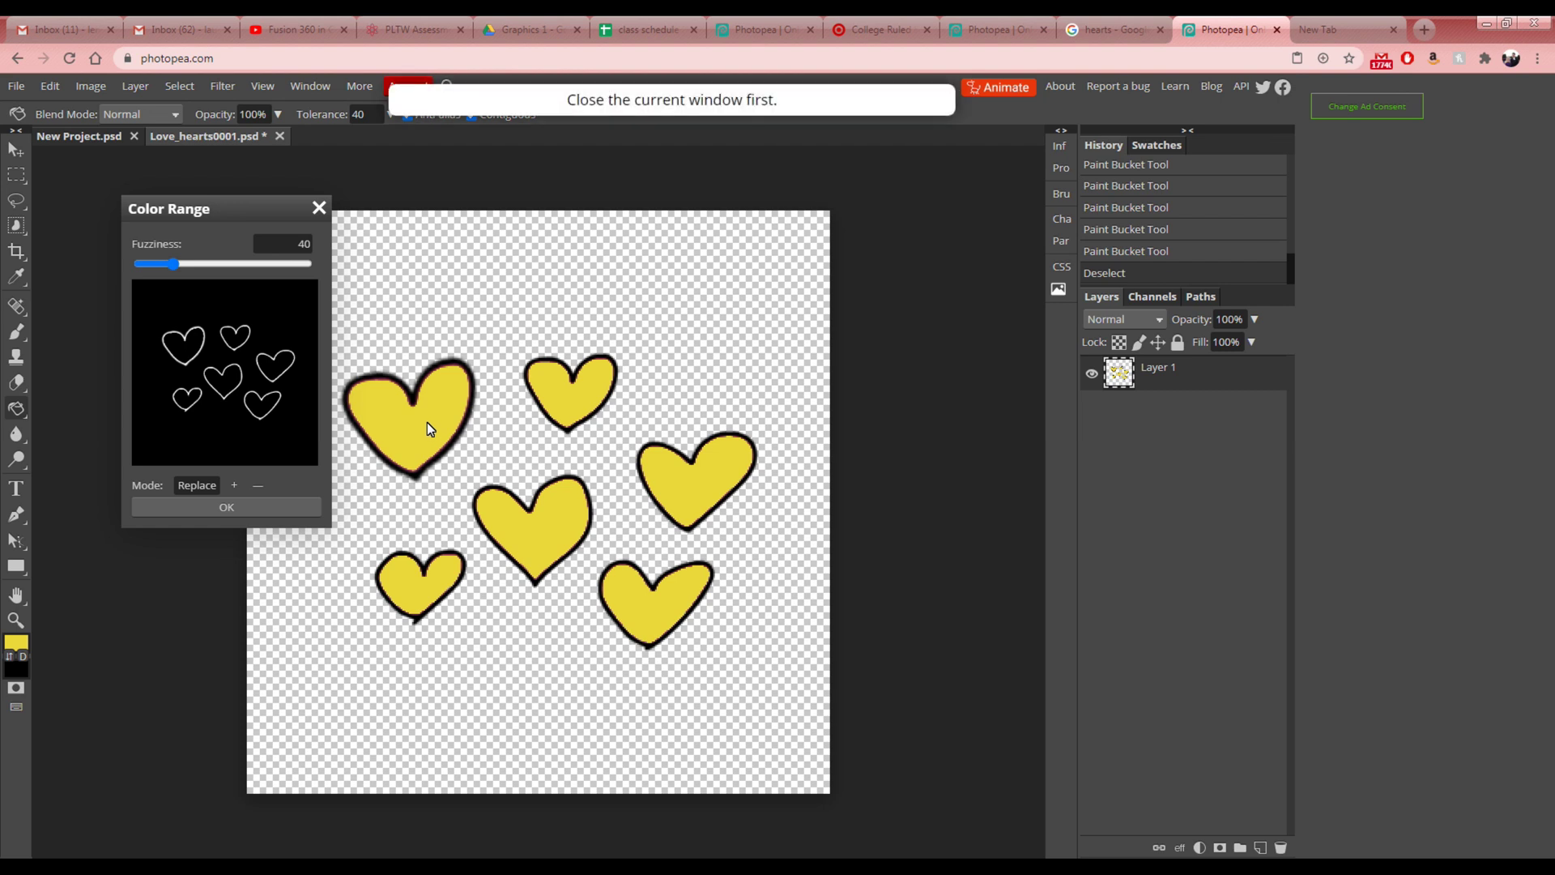
click(233, 486)
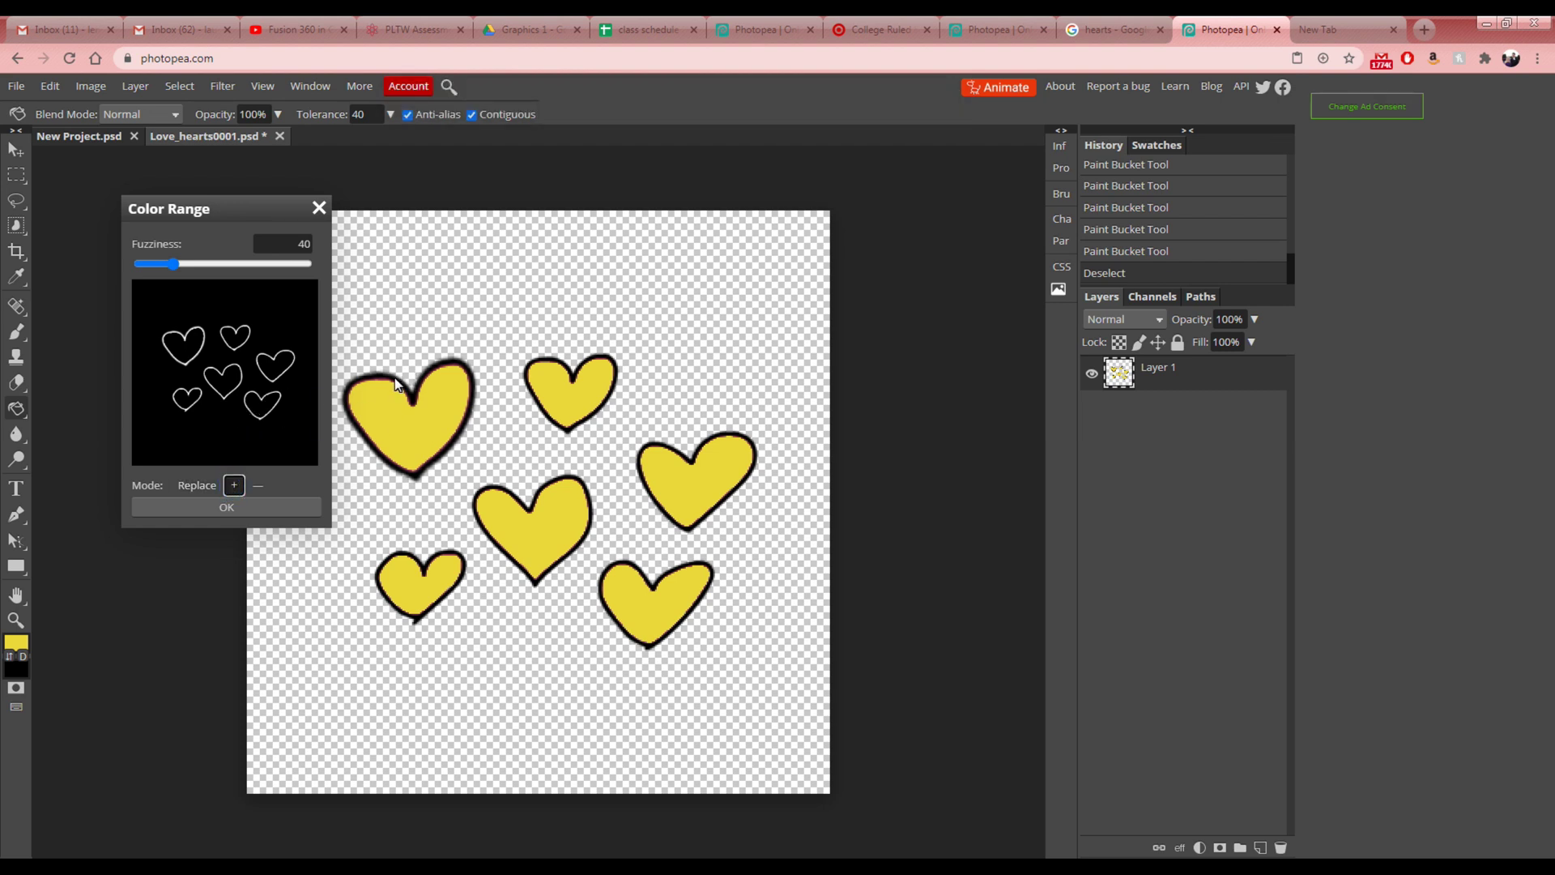
click(267, 514)
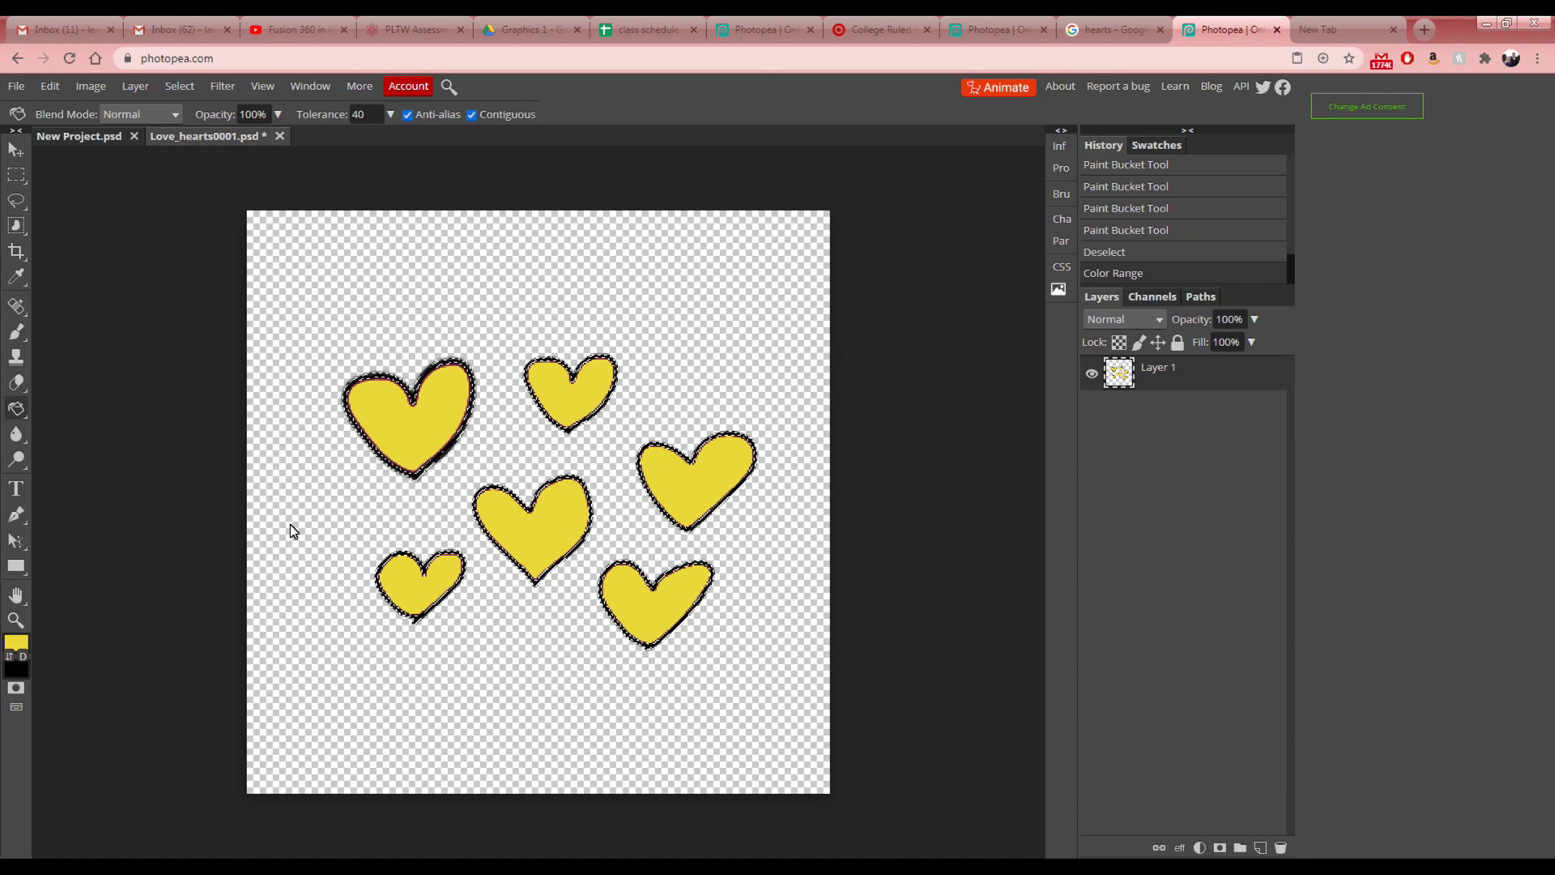
- Delete the selected black outlines, clear the selection and inspect the edges of the hearts up close
key(Delete)
key(ctrl+d)
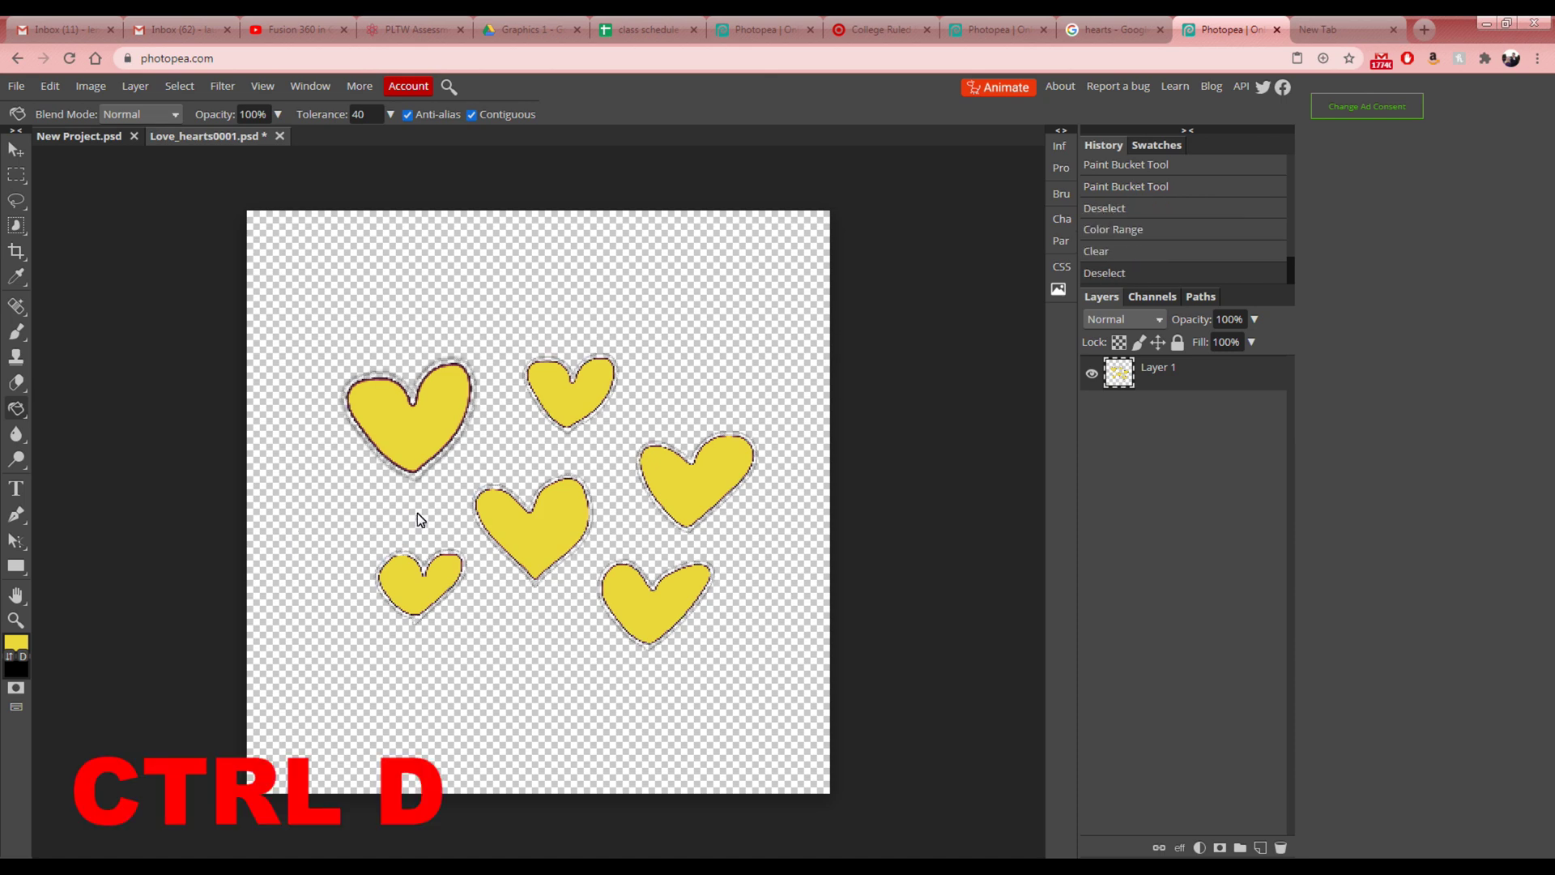
scroll(397, 489, up, 4)
scroll(397, 488, down, 4)
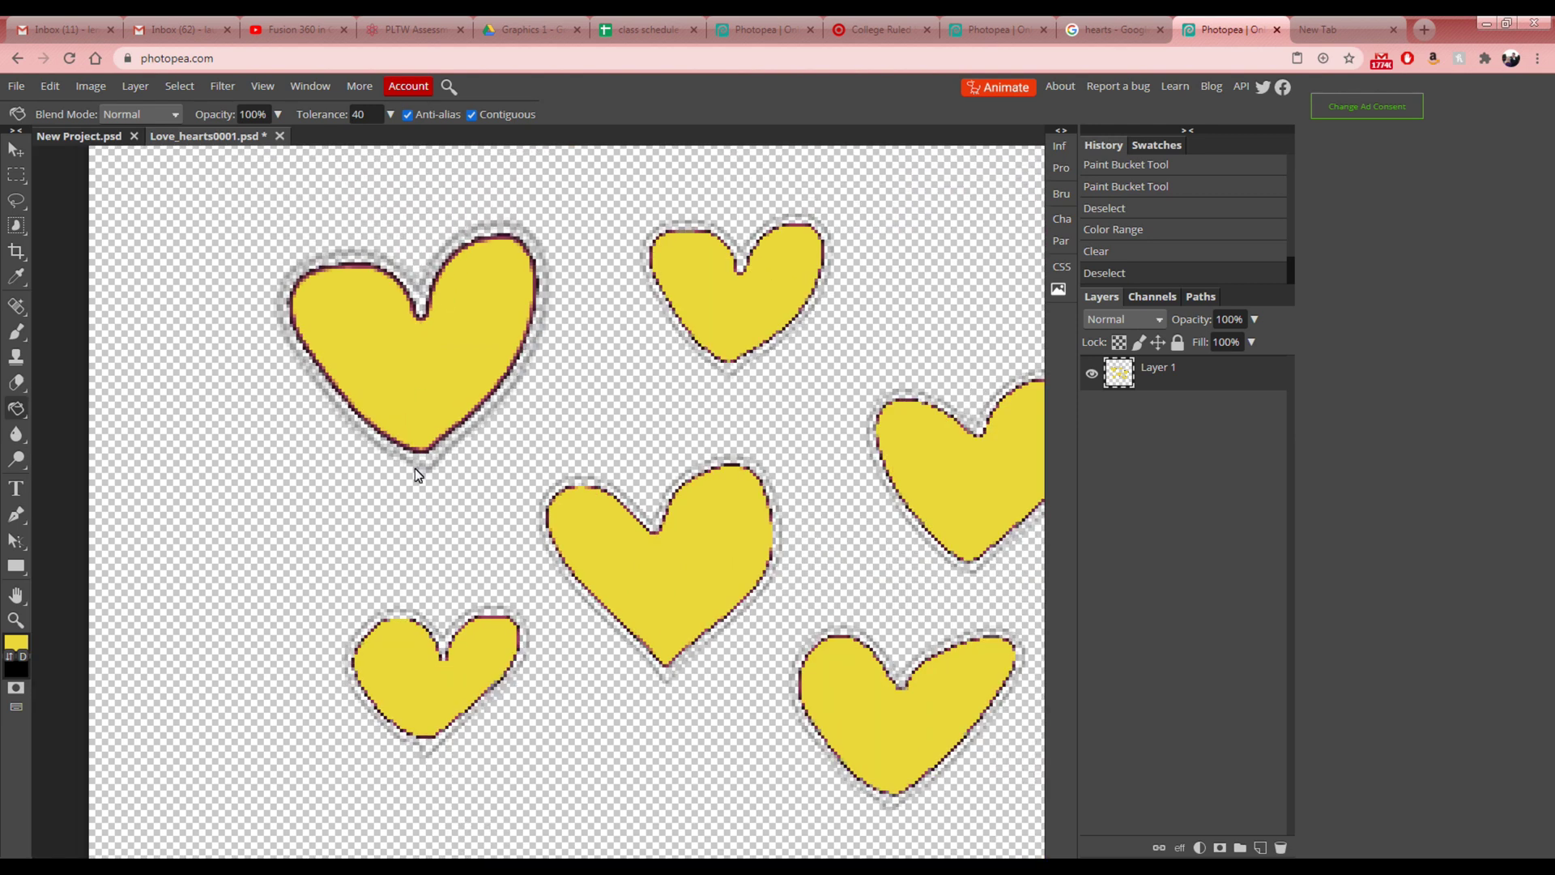
scroll(672, 417, down, 2)
scroll(673, 416, up, 1)
scroll(672, 416, down, 1)
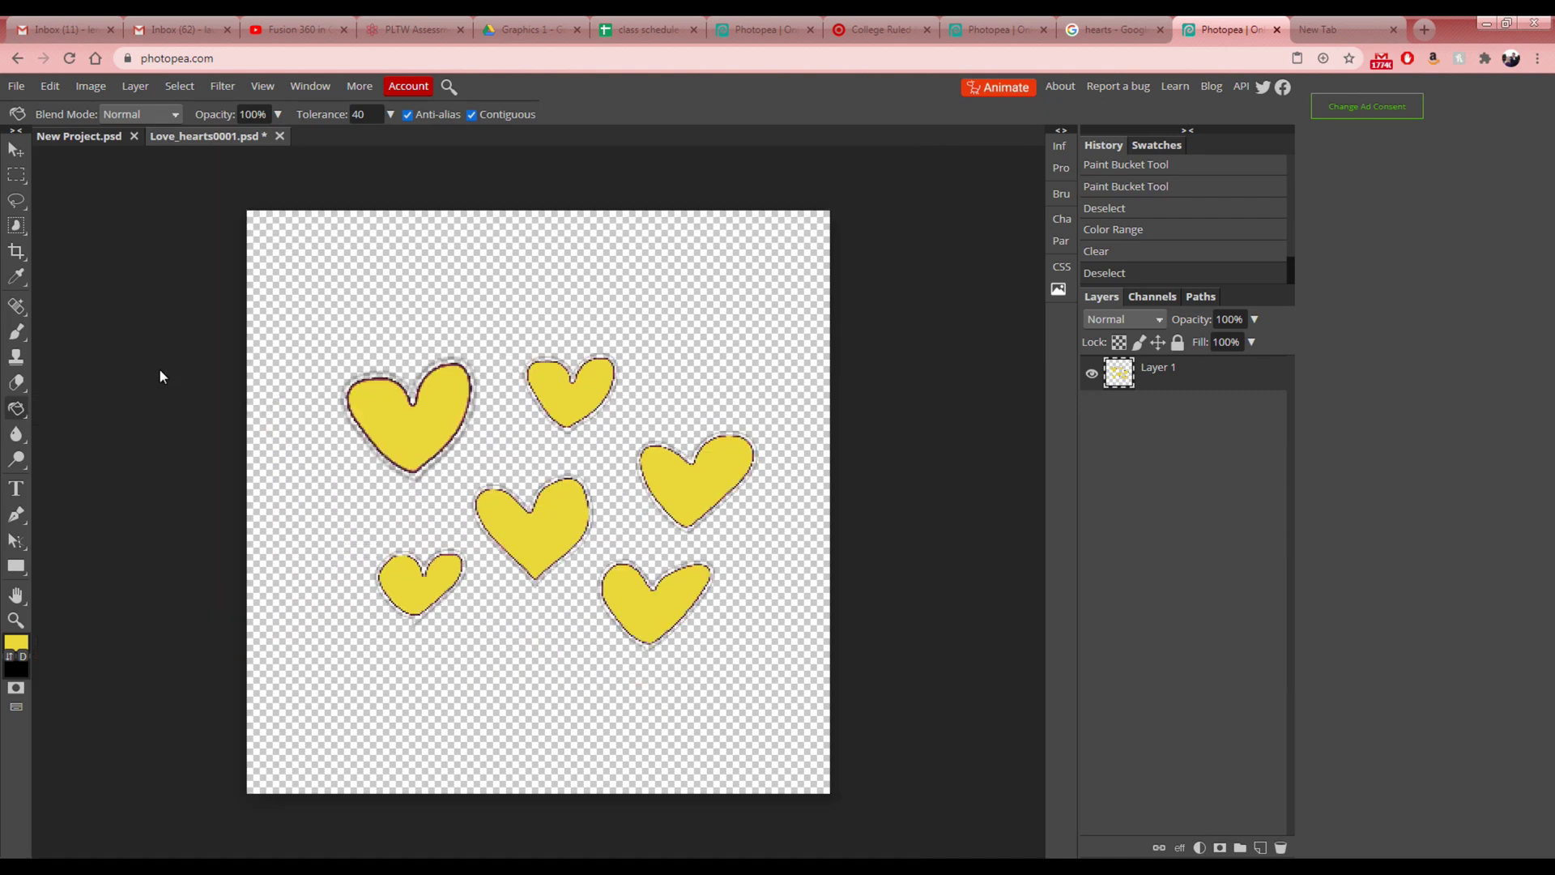
- Undo the outline deletion and its Color Range selection, leaving nothing selected
key(ctrl+z)
key(ctrl+z)
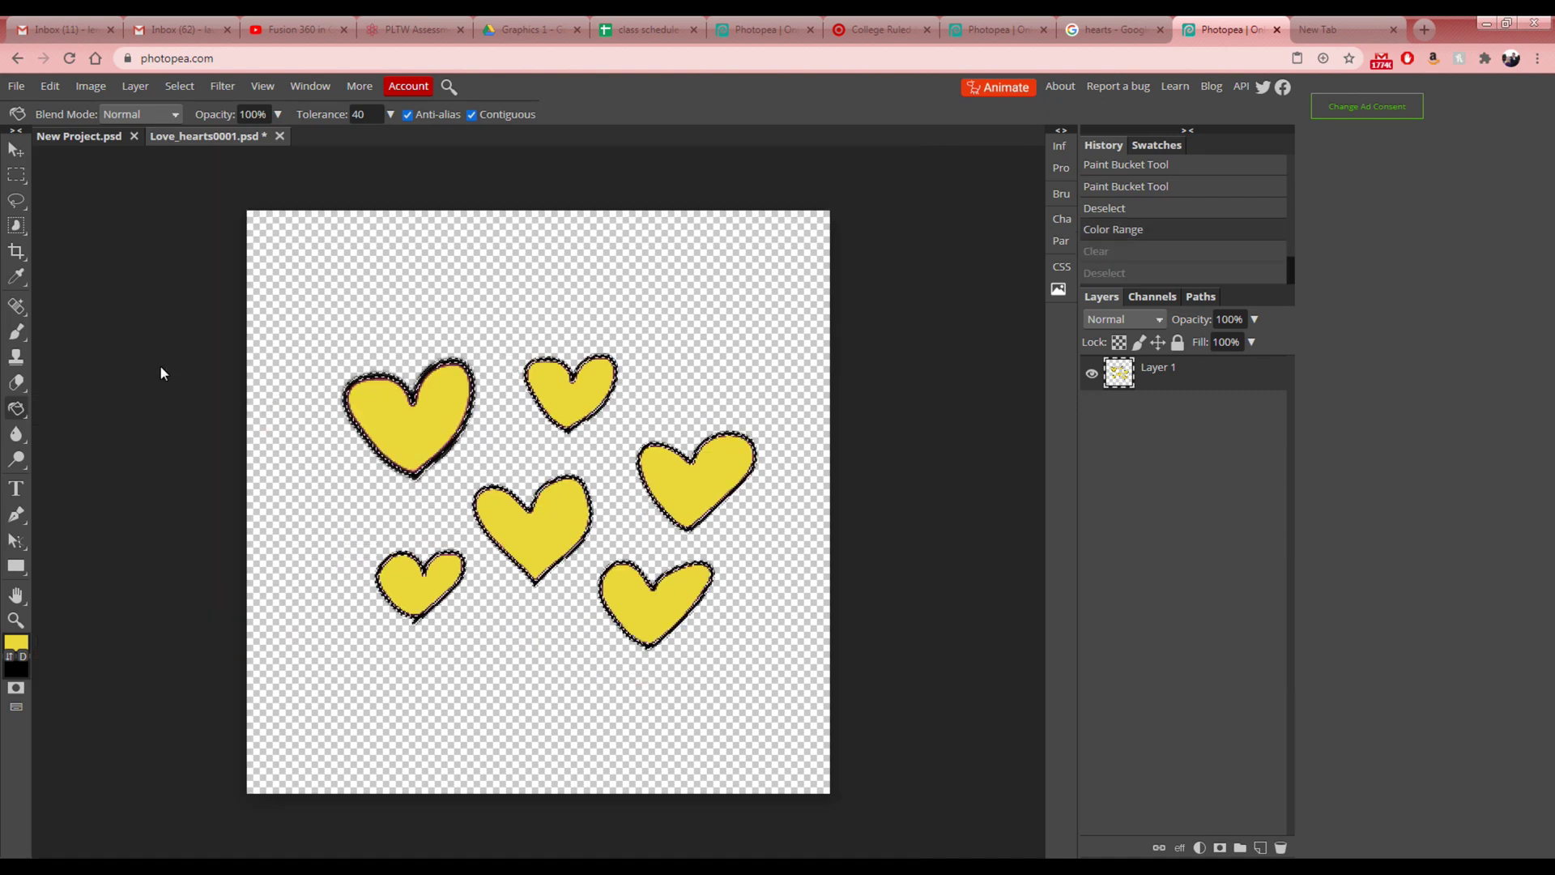
key(ctrl+z)
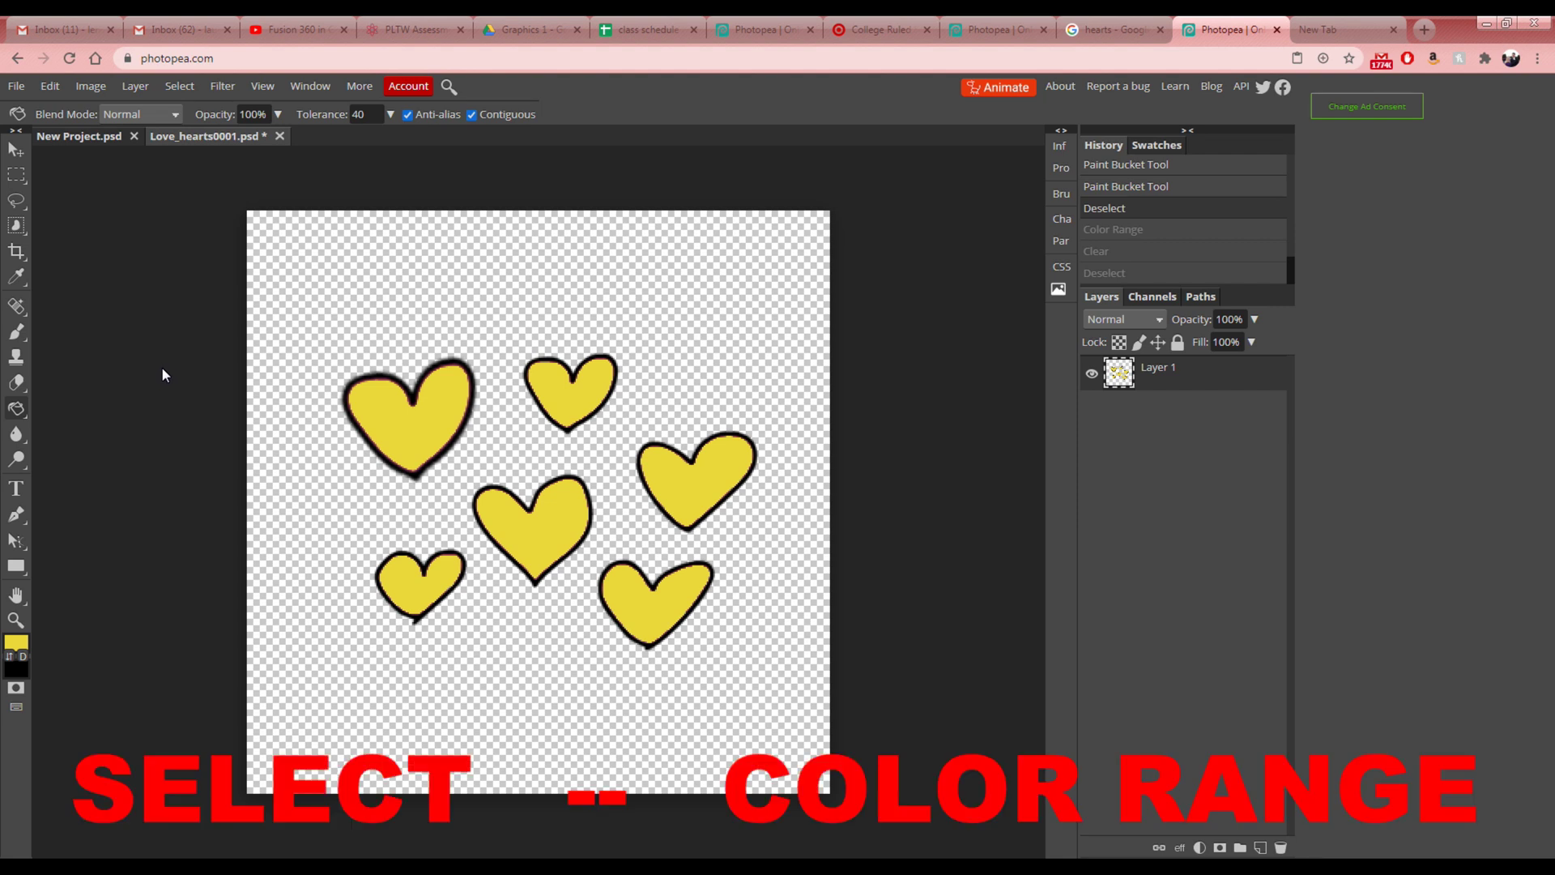
key(ctrl+d)
- Use Color Range to select the hearts' black outlines plus their yellow fills, and invert the selection
click(179, 86)
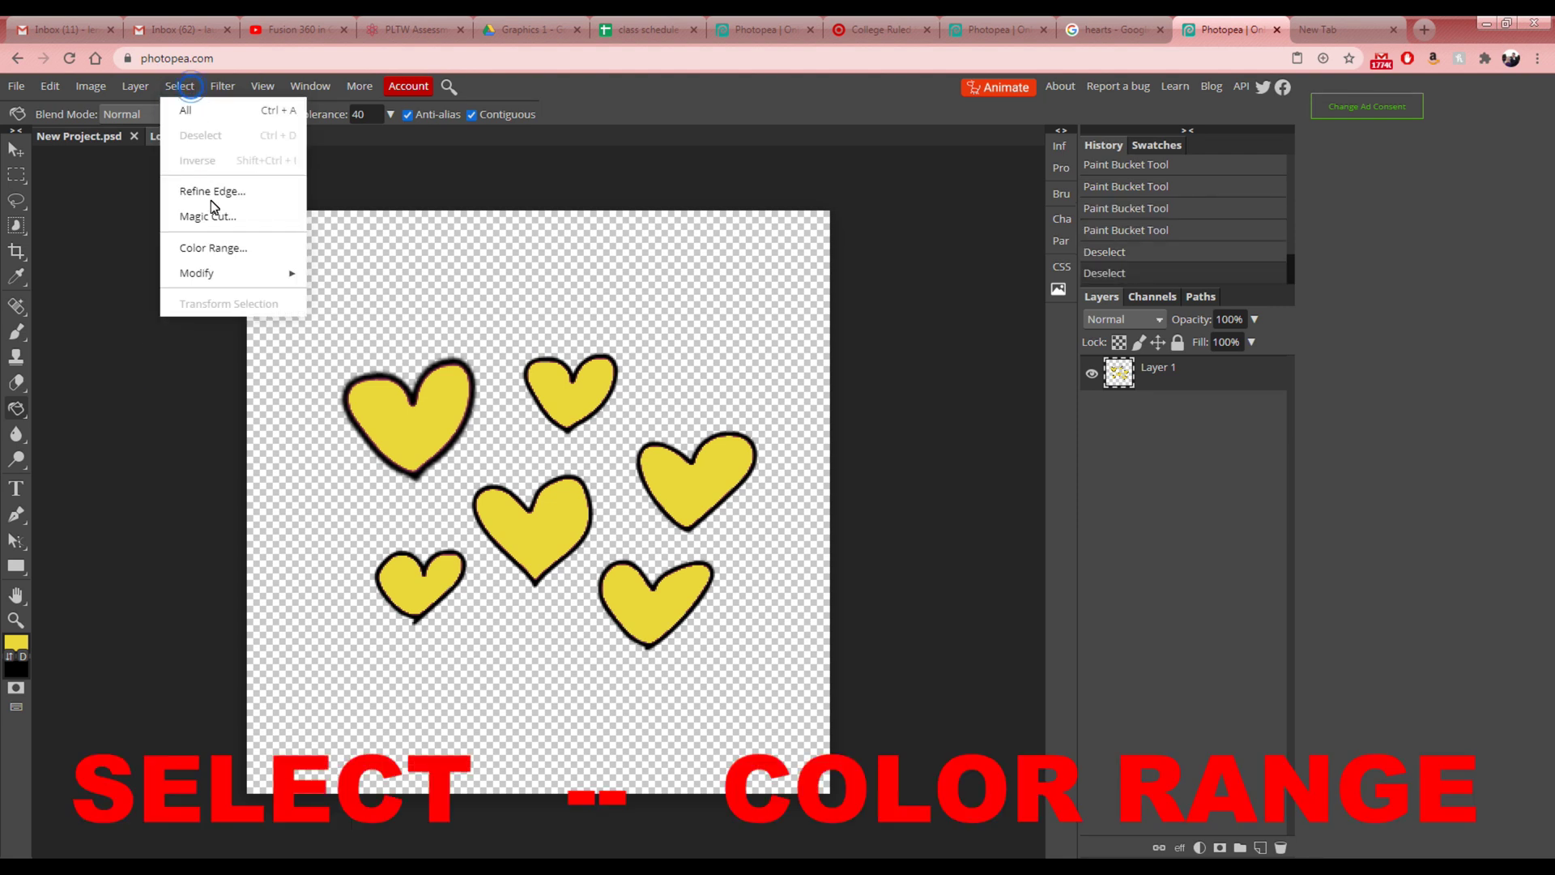
click(223, 247)
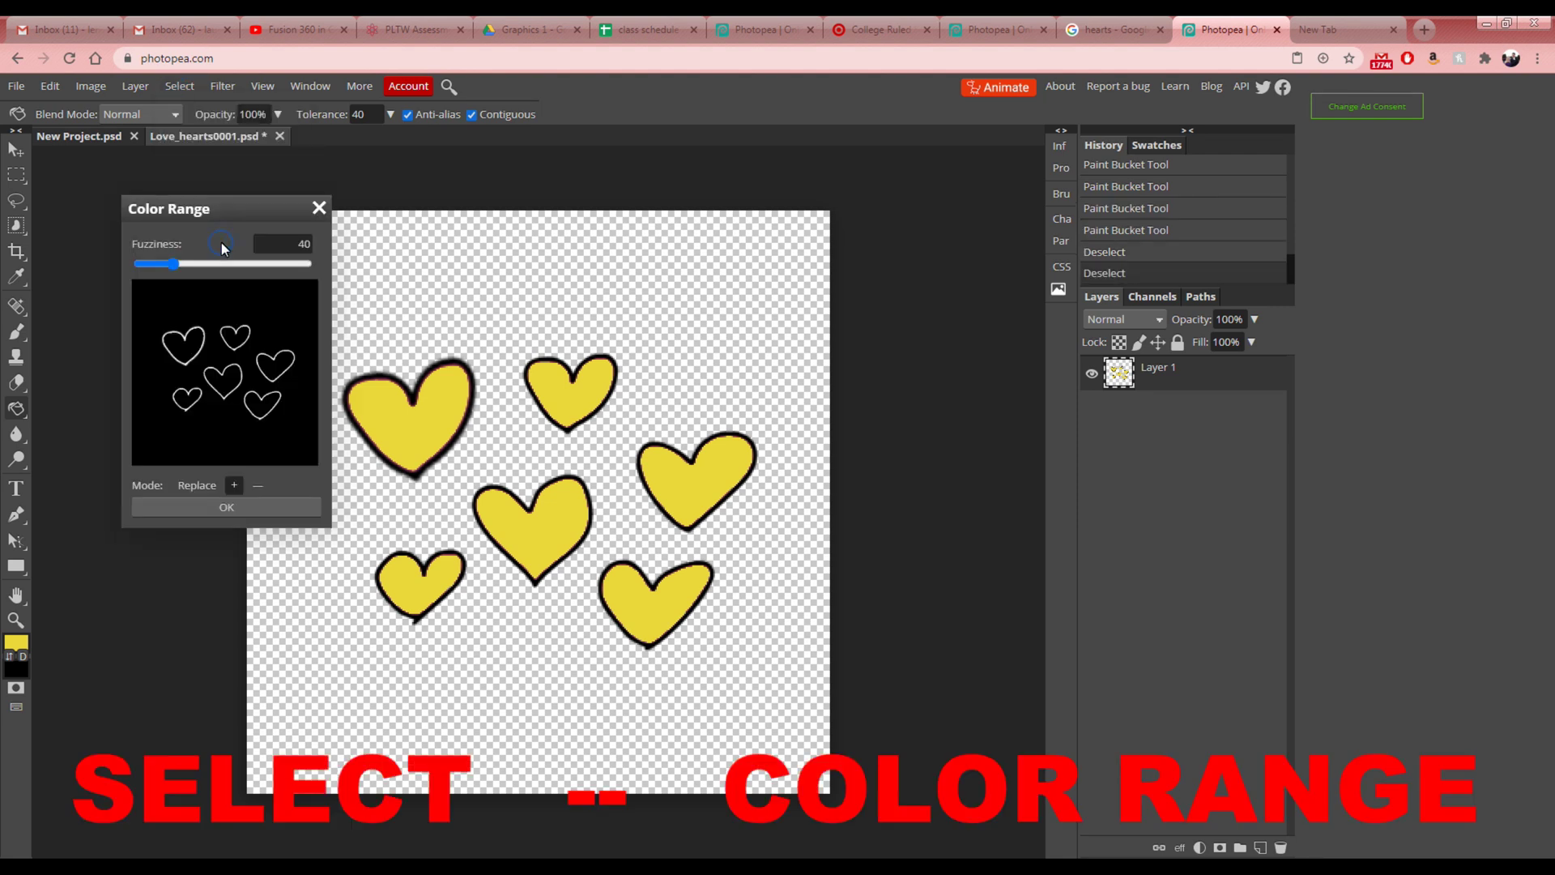
click(400, 435)
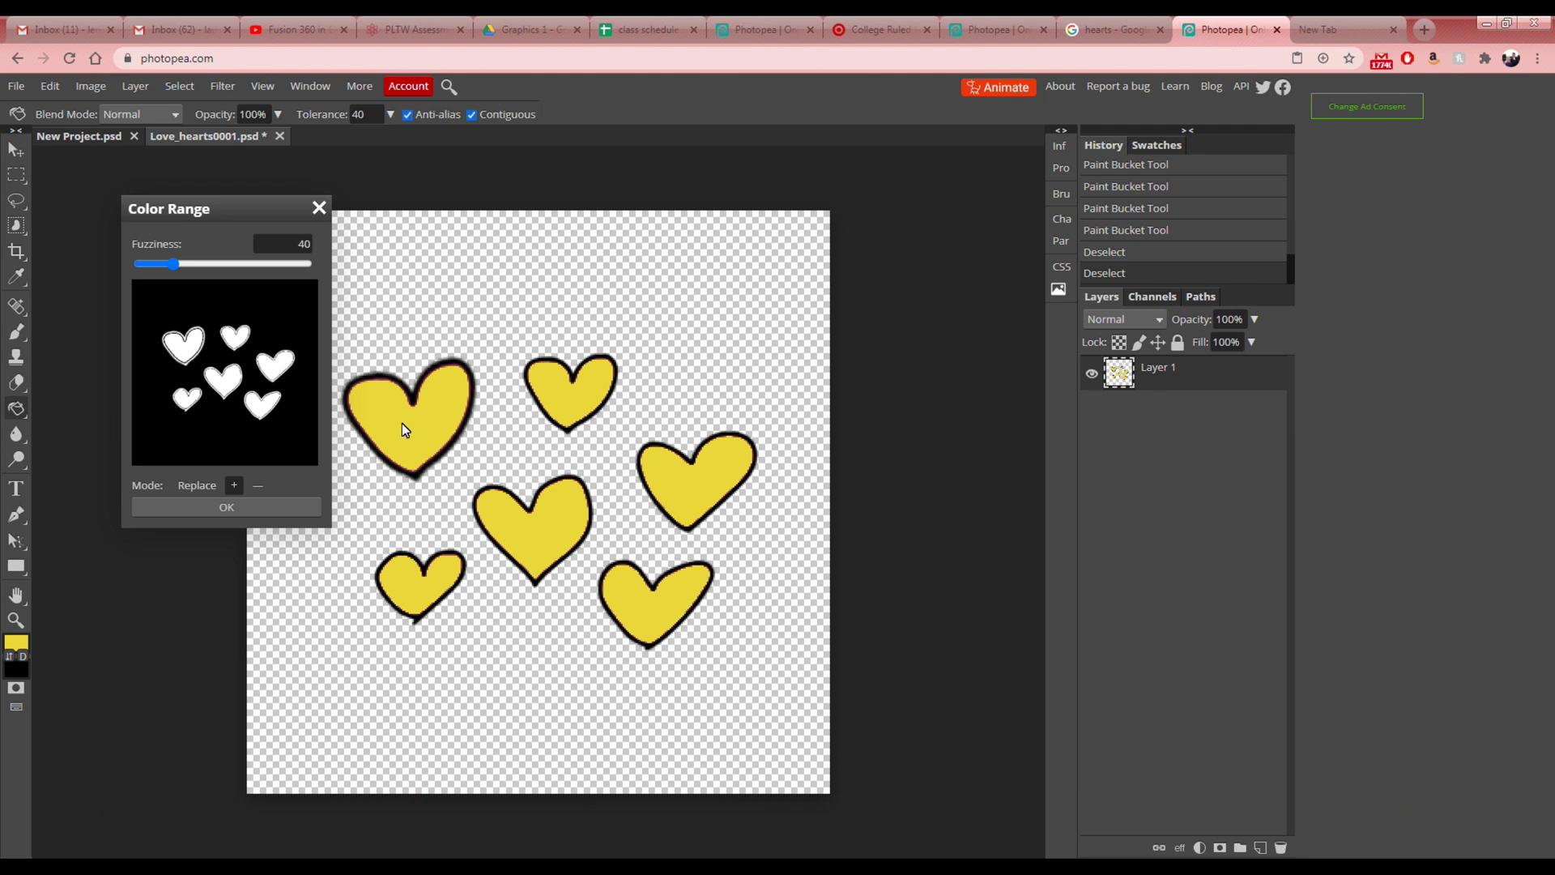
click(262, 507)
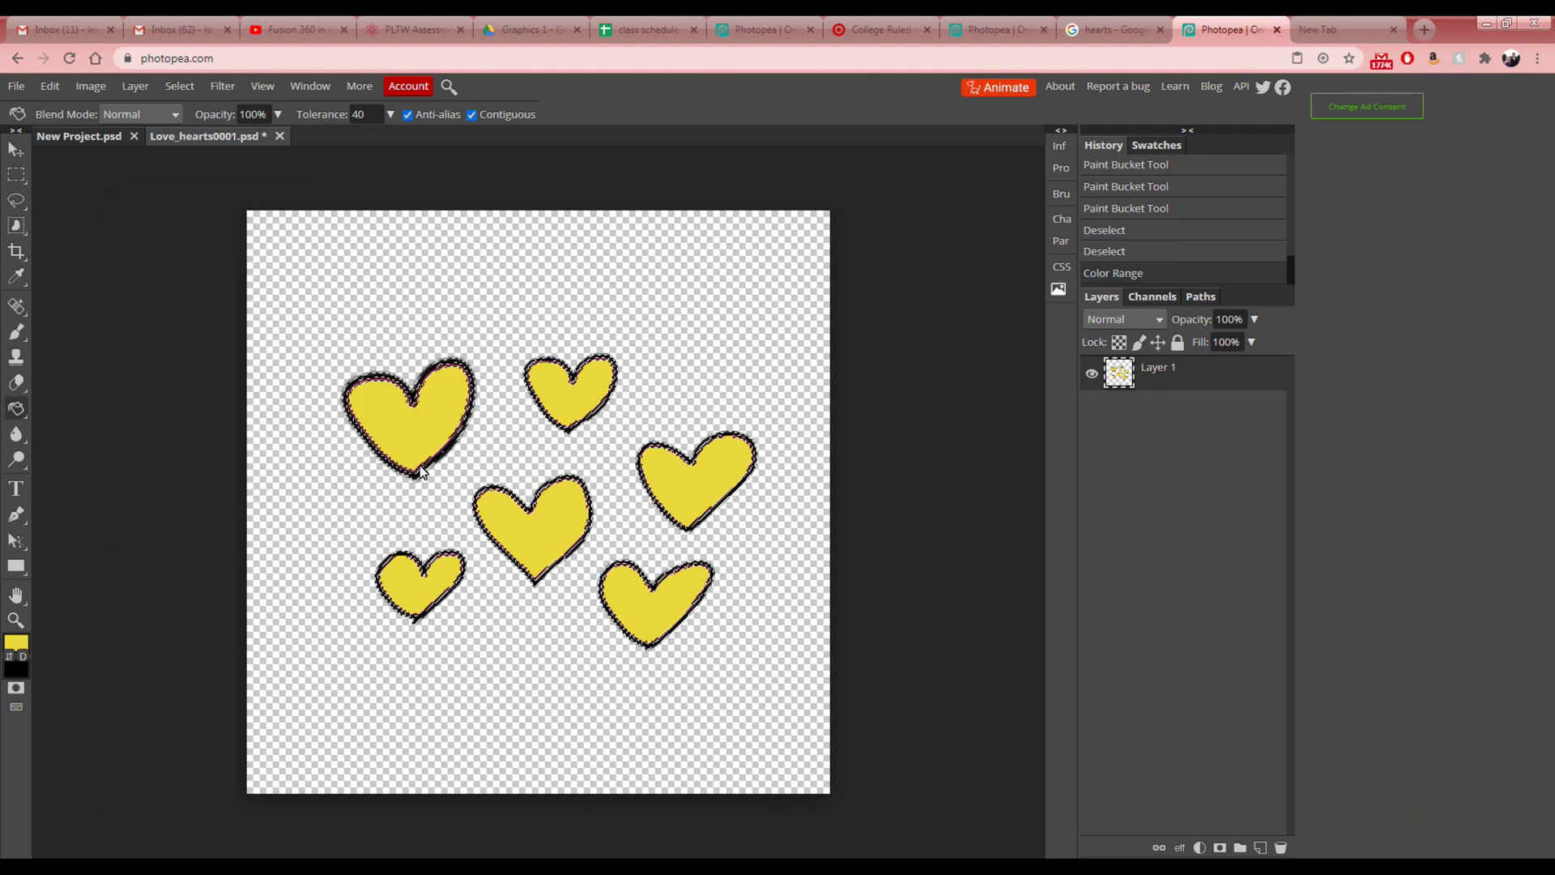
scroll(410, 465, up, 3)
scroll(410, 465, down, 3)
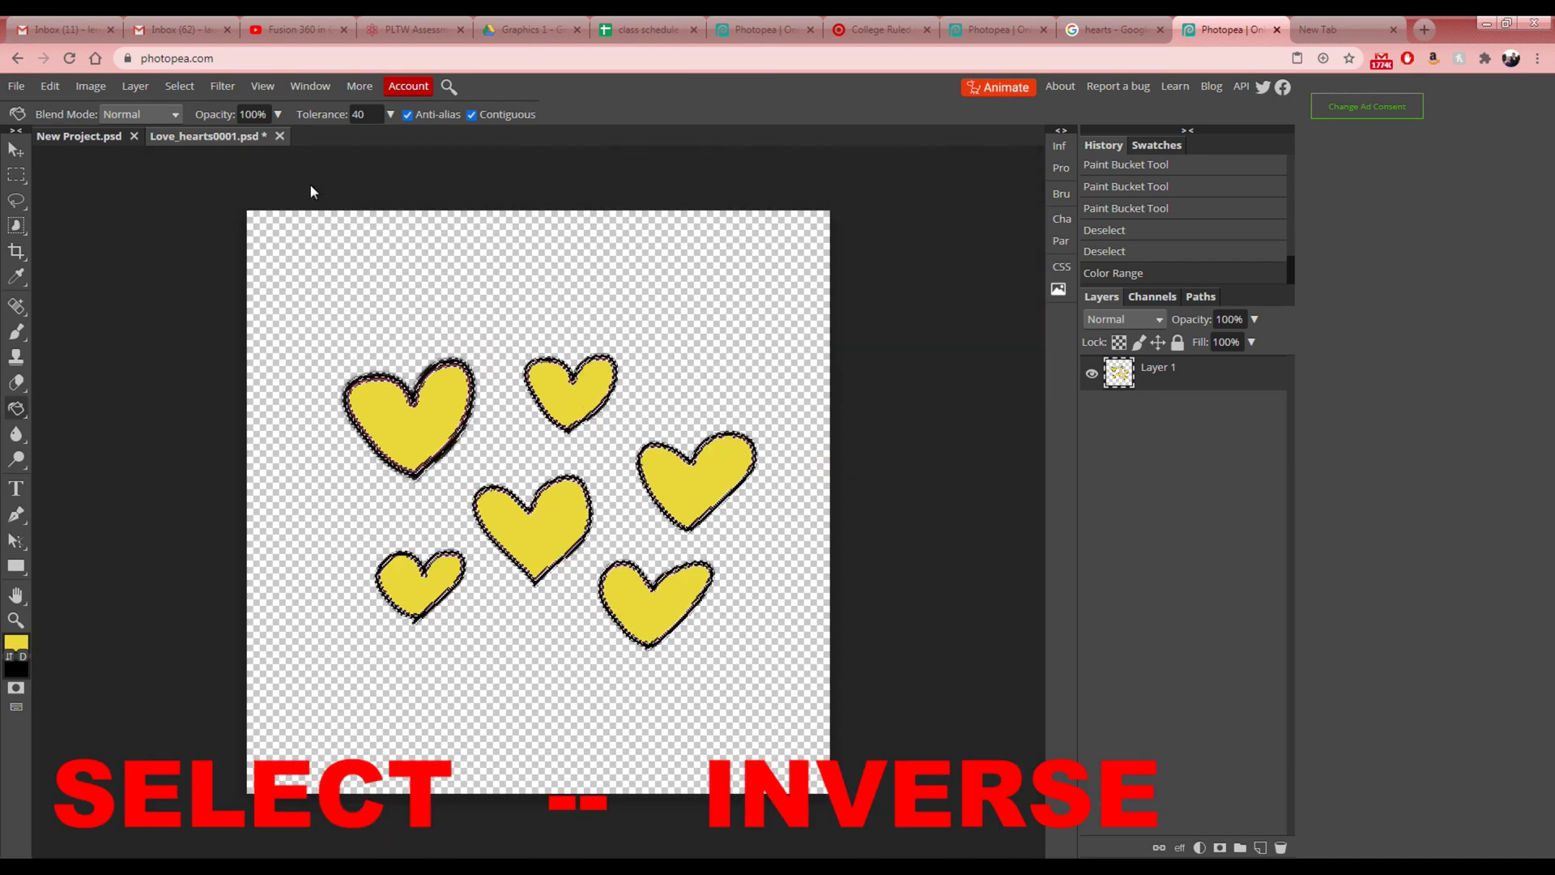
click(179, 86)
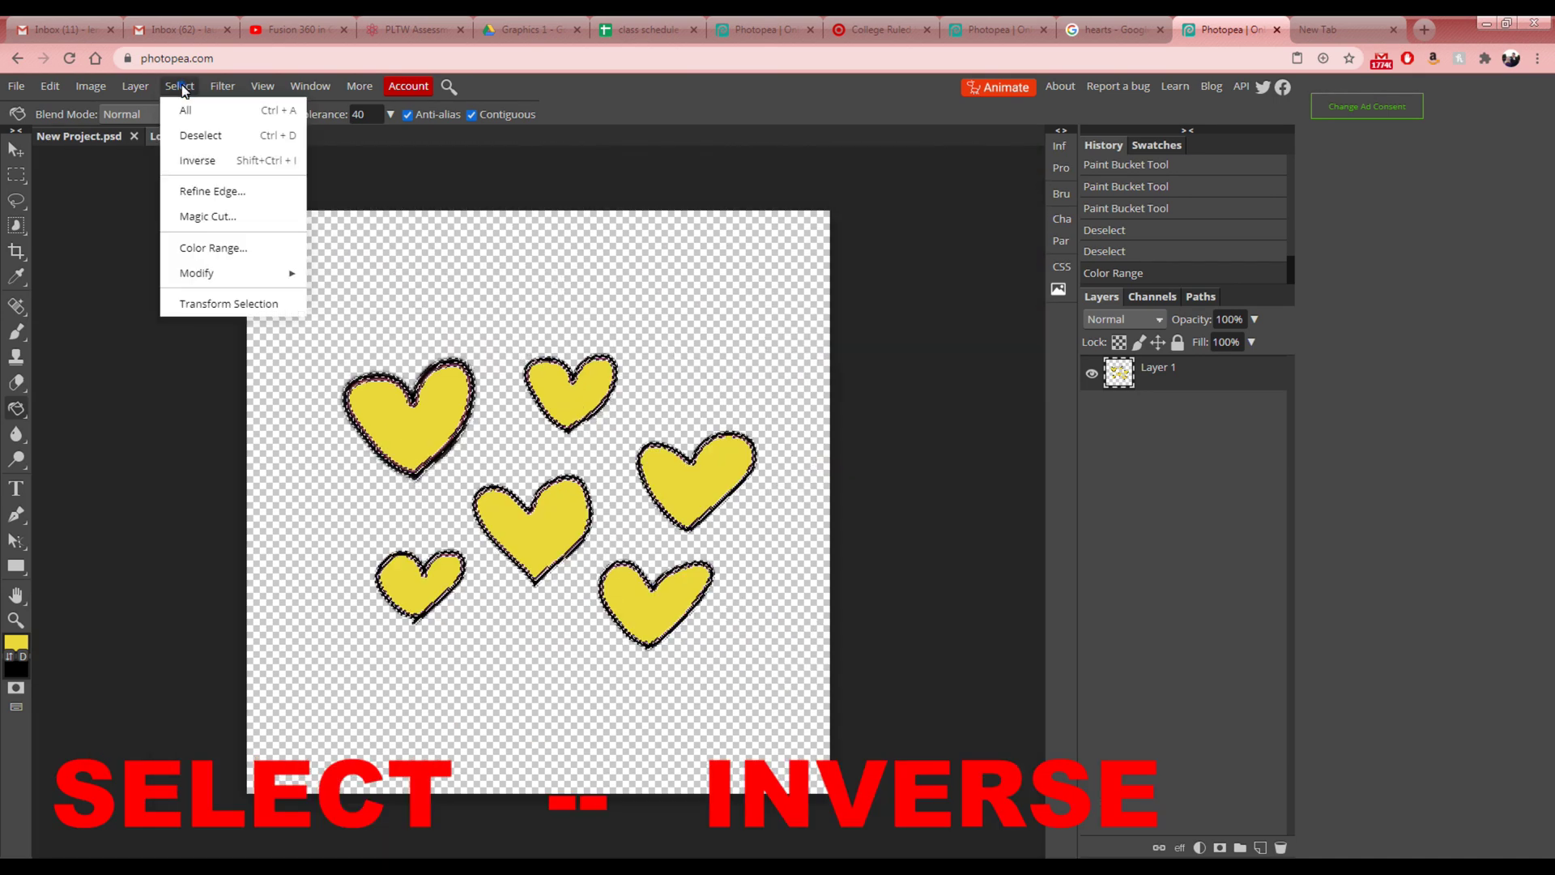
click(198, 161)
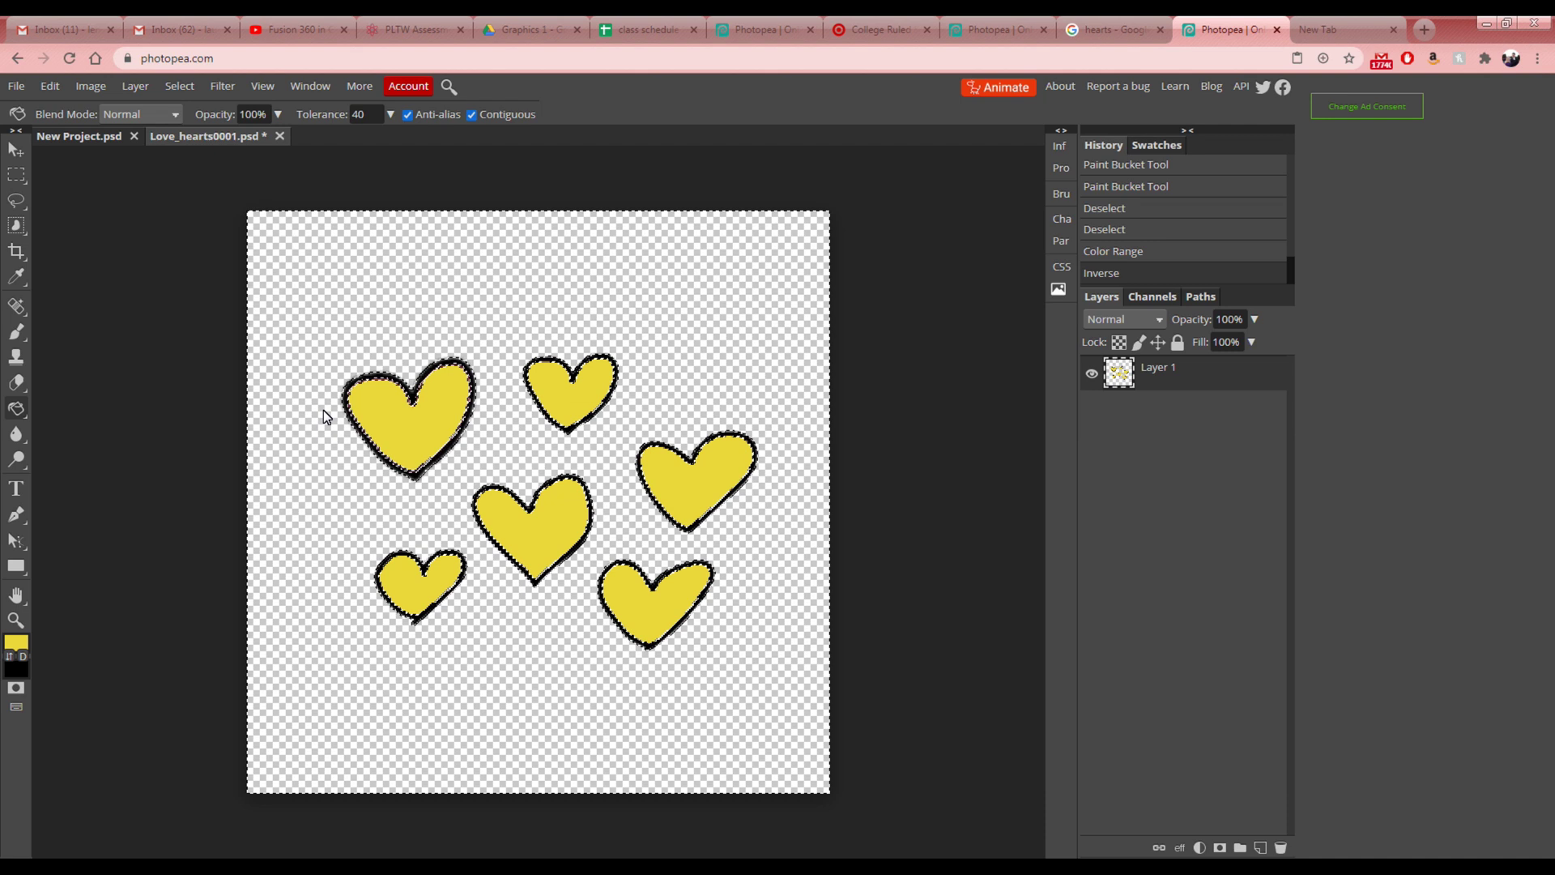
- Clear the inverted selection around the hearts repeatedly, and inspect the remaining outline edges up close
key(Delete)
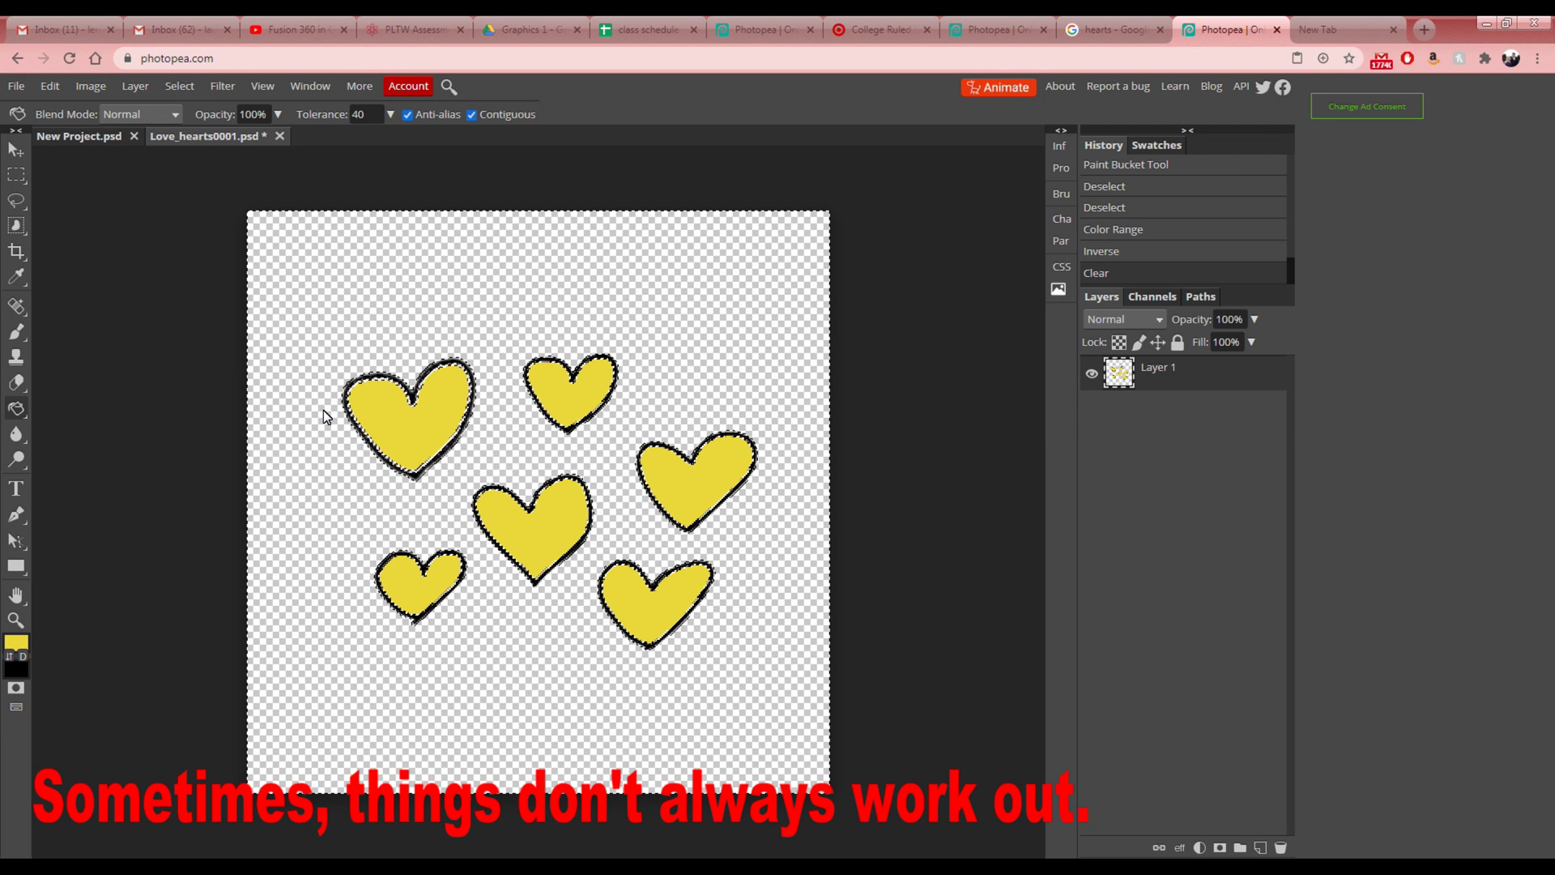
key(Delete)
key(Delete)
key(Delete)
key(Delete)
key(Delete)
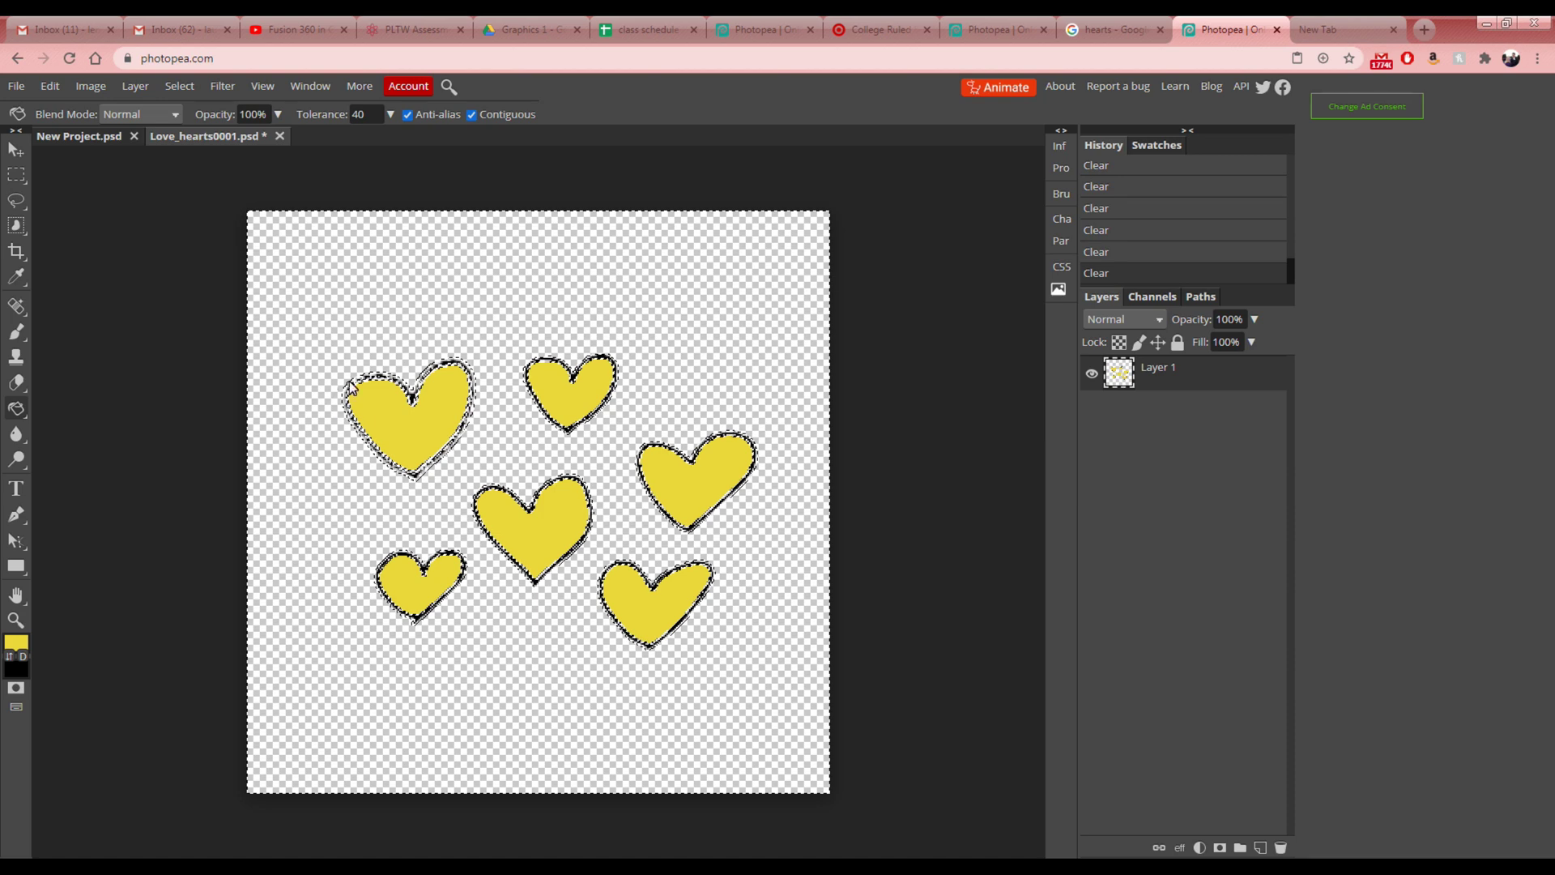
scroll(419, 388, up, 15)
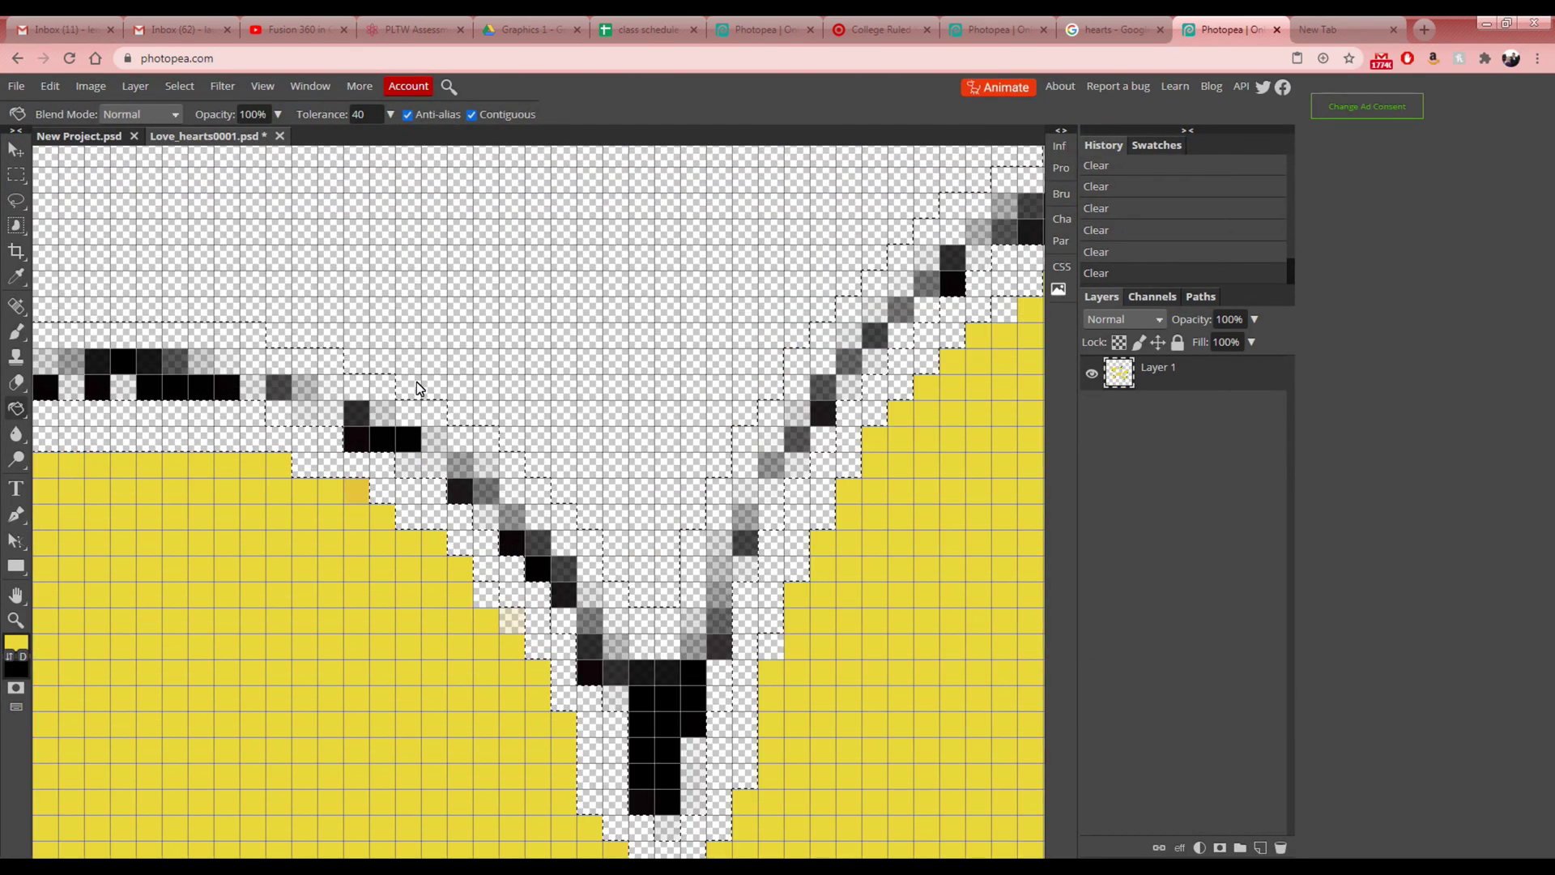
scroll(420, 388, down, 18)
scroll(417, 385, up, 5)
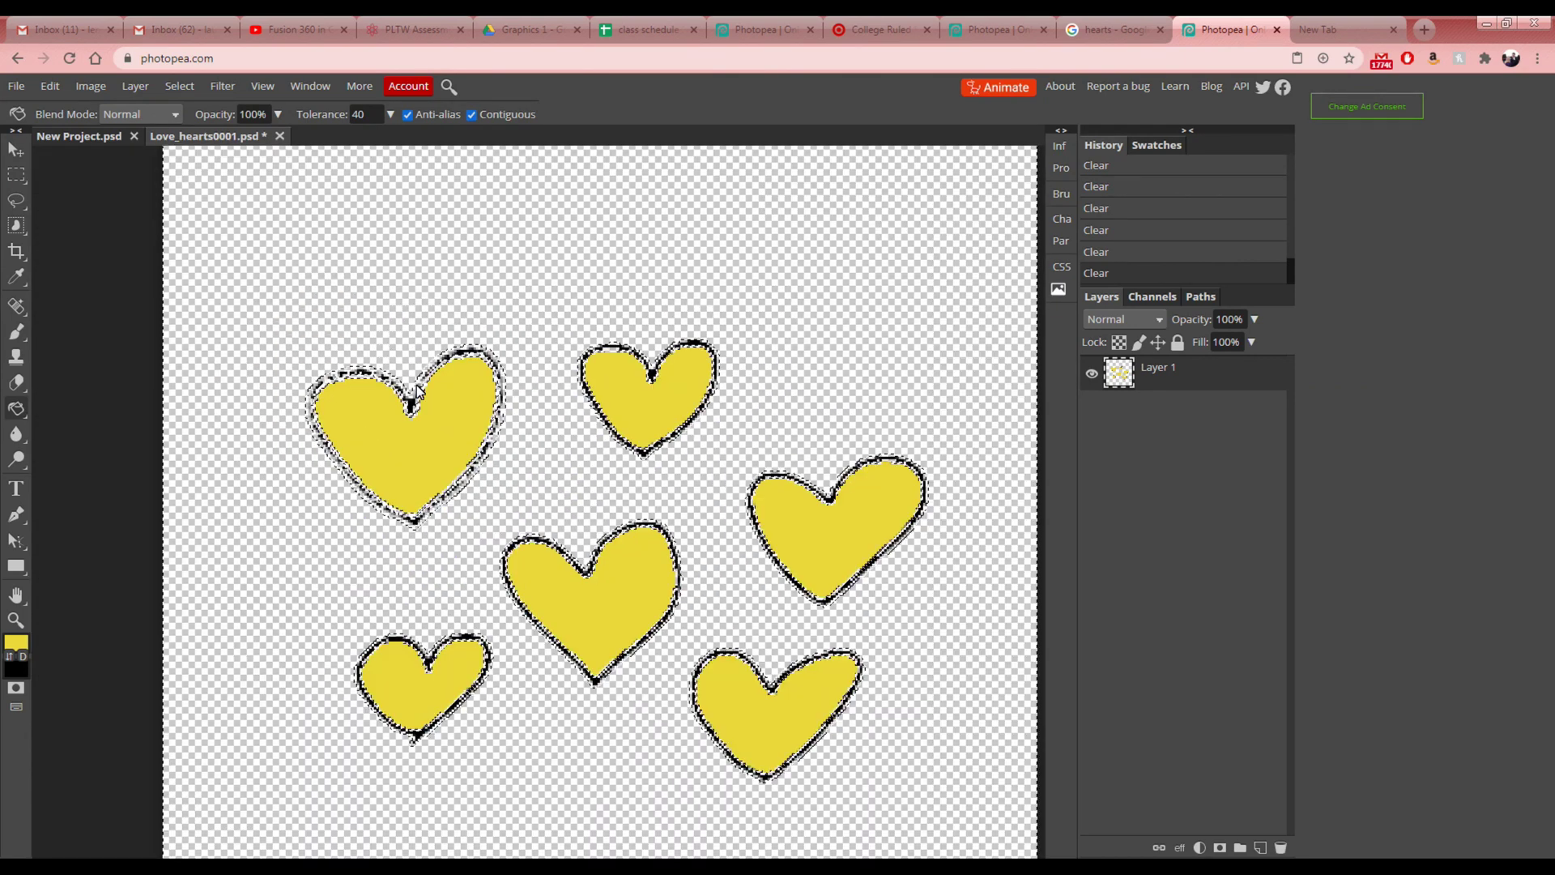
- Undo the repeated clears, the inverted selection and the Color Range selection, leaving nothing selected
key(ctrl+z)
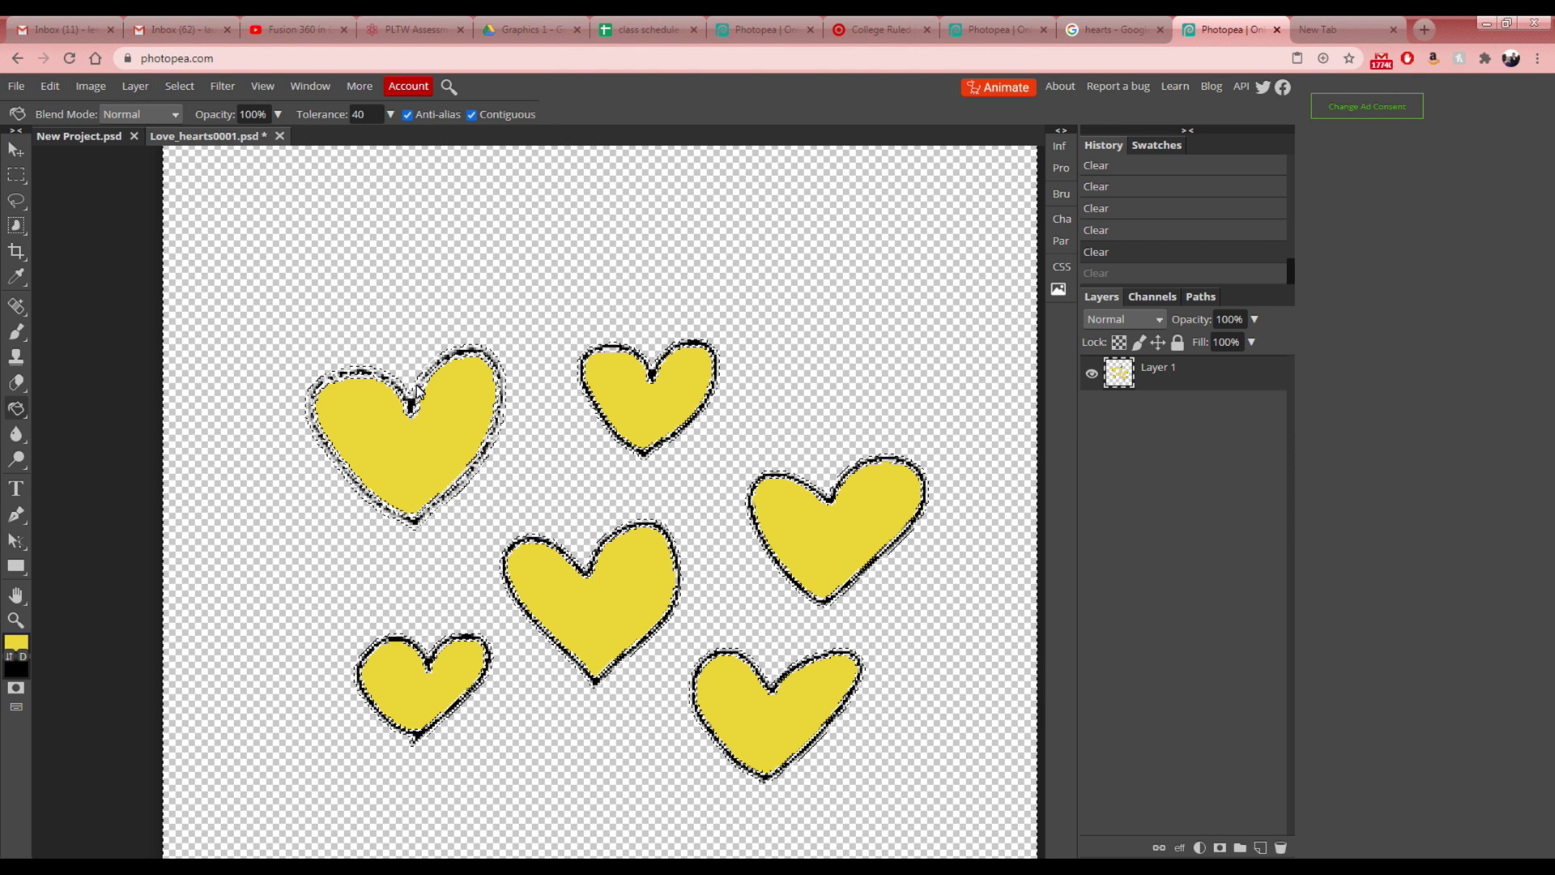
key(ctrl+d)
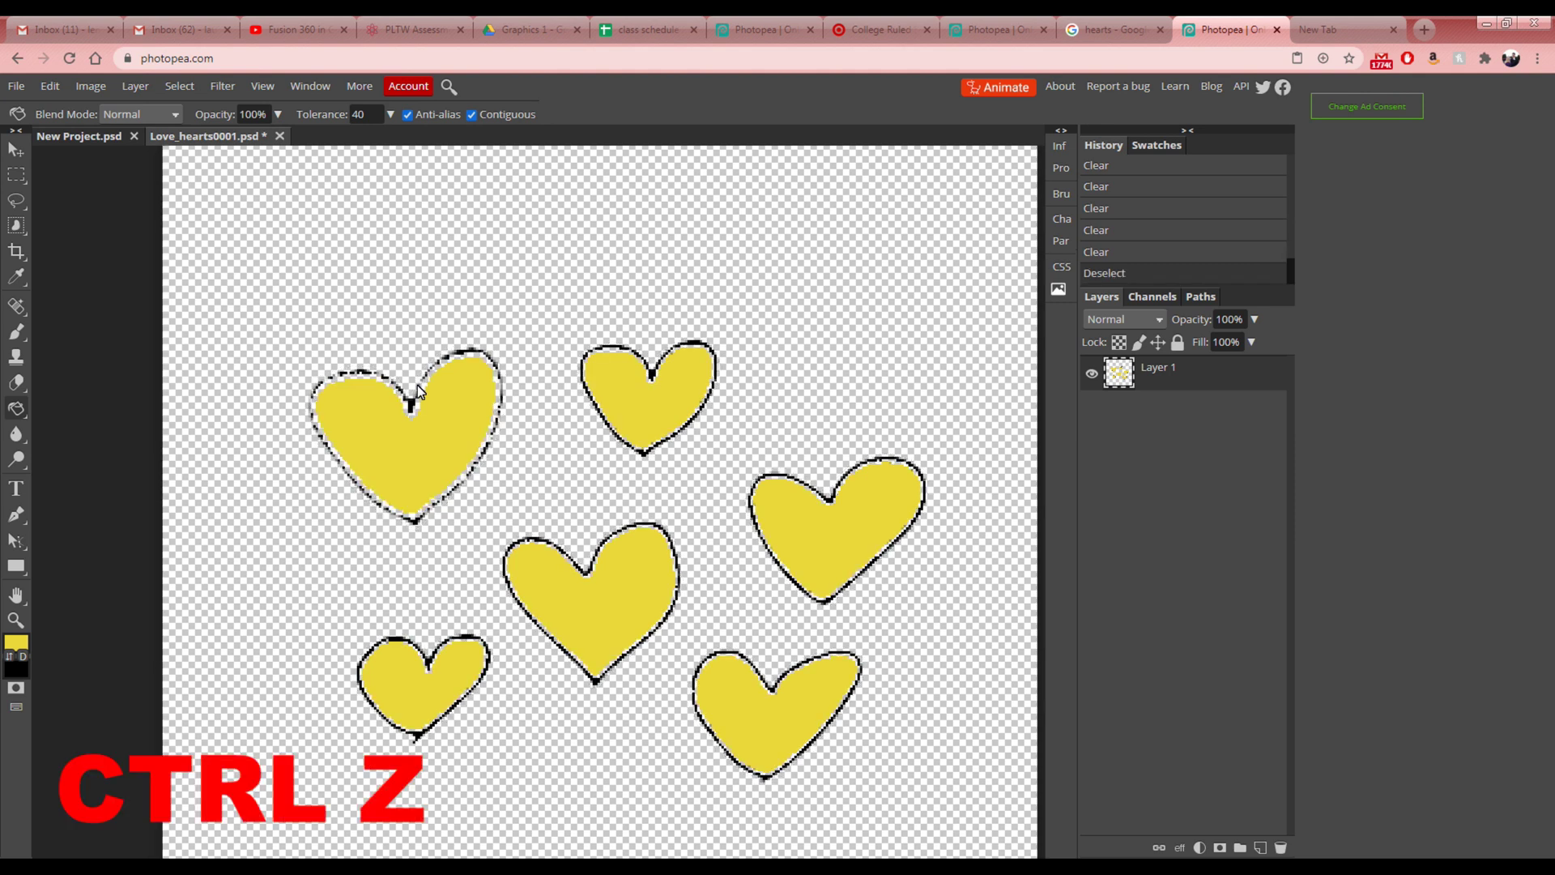
key(ctrl+z)
key(ctrl+z)
key(ctrl+z)
key(ctrl+z)
key(ctrl+z)
key(ctrl+z)
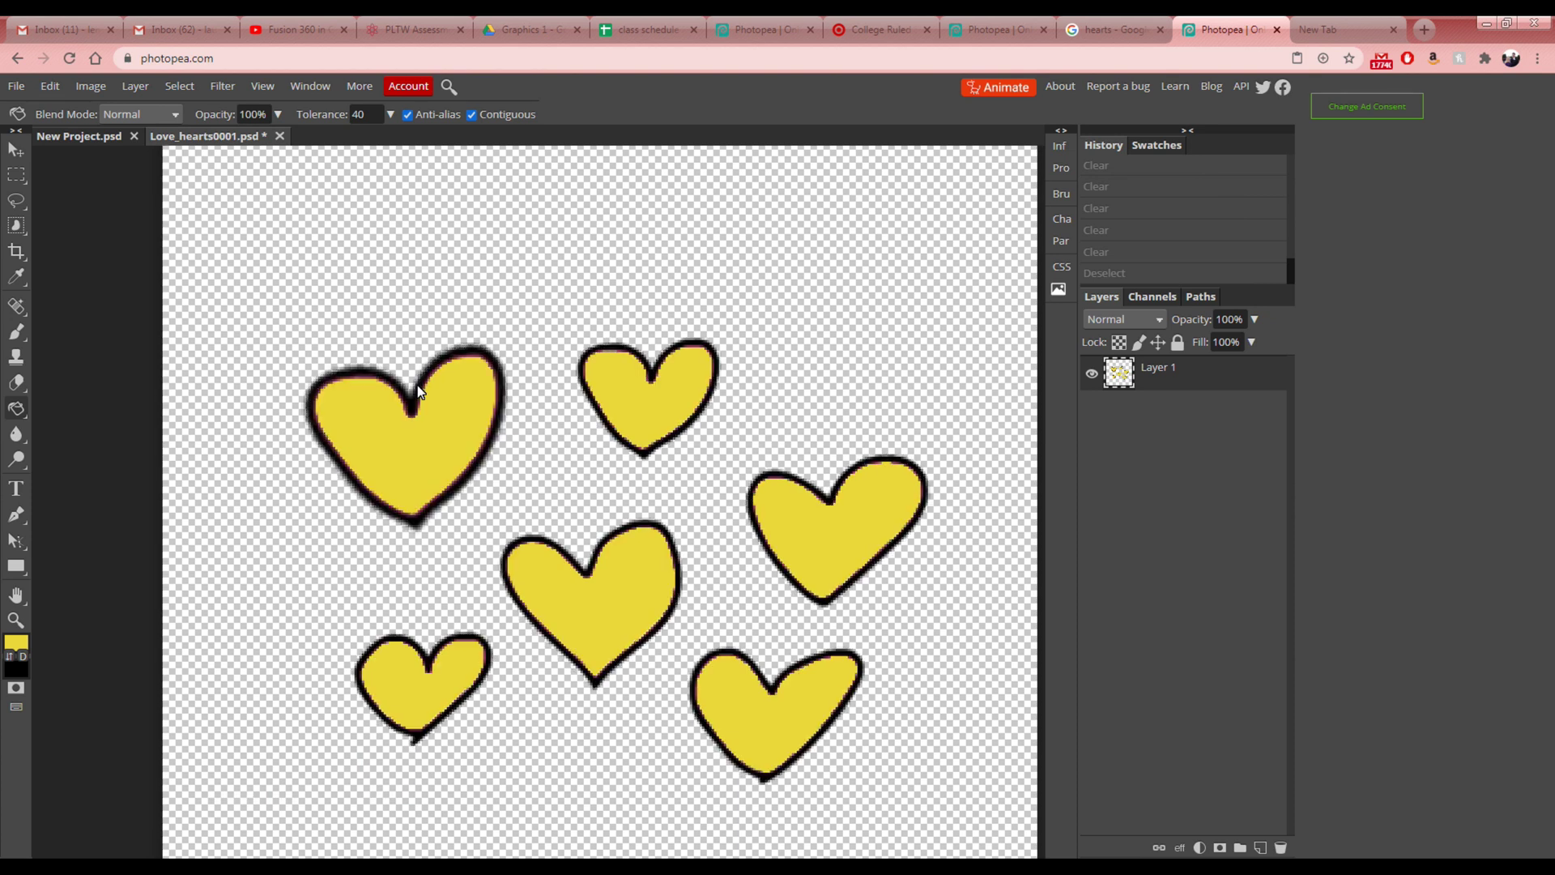
scroll(418, 392, down, 5)
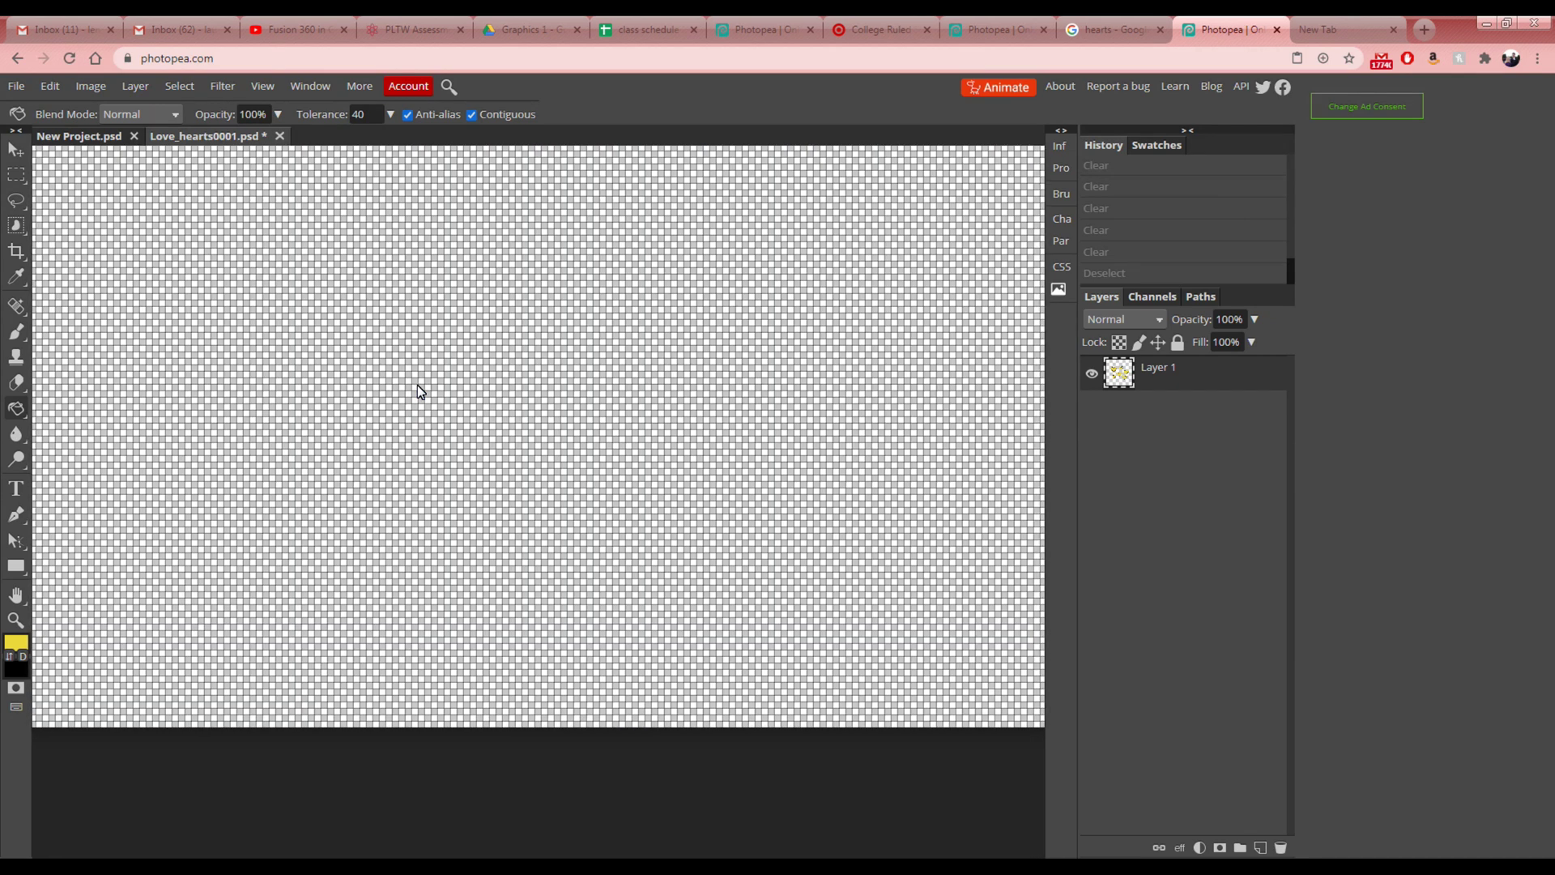
scroll(463, 615, left, 10)
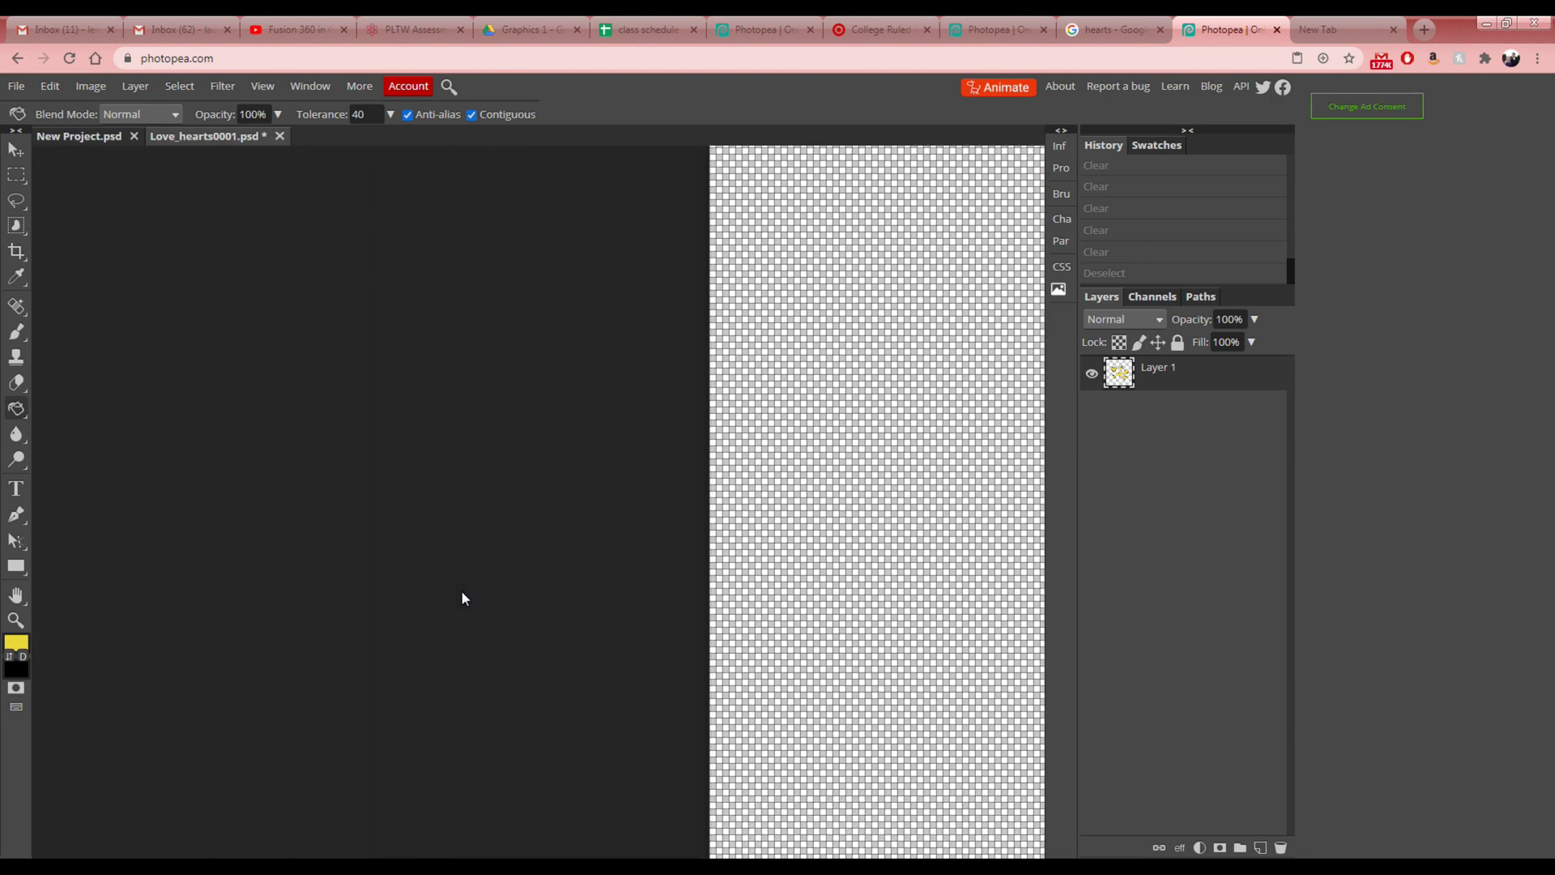
key(ctrl+0)
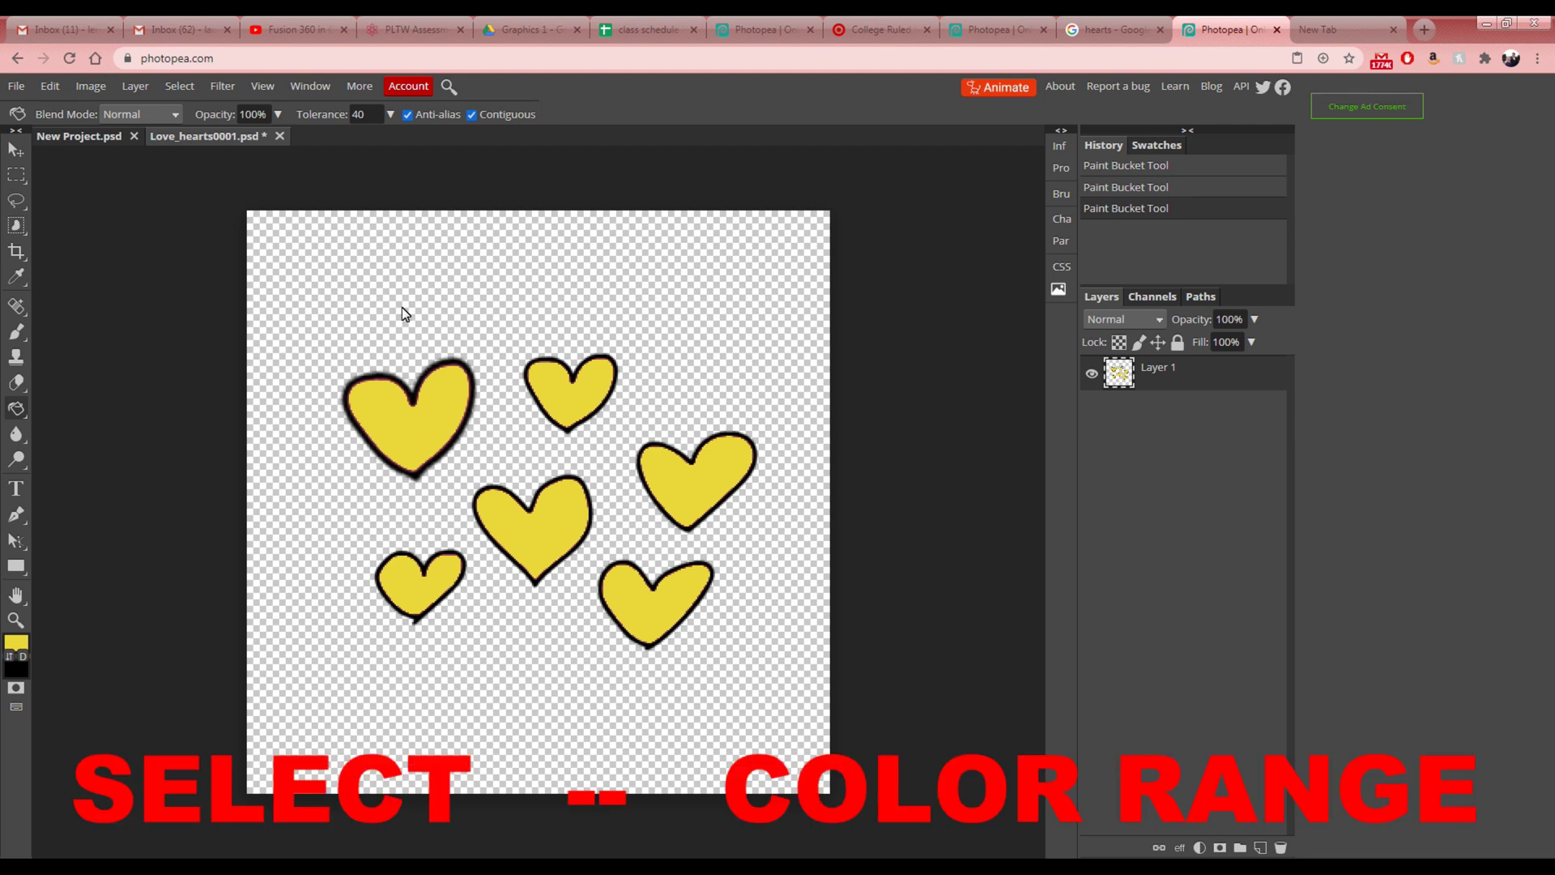
- Select the hearts' yellow fills and black outlines with Color Range at fuzziness 14, setting its mode to Replace
click(179, 86)
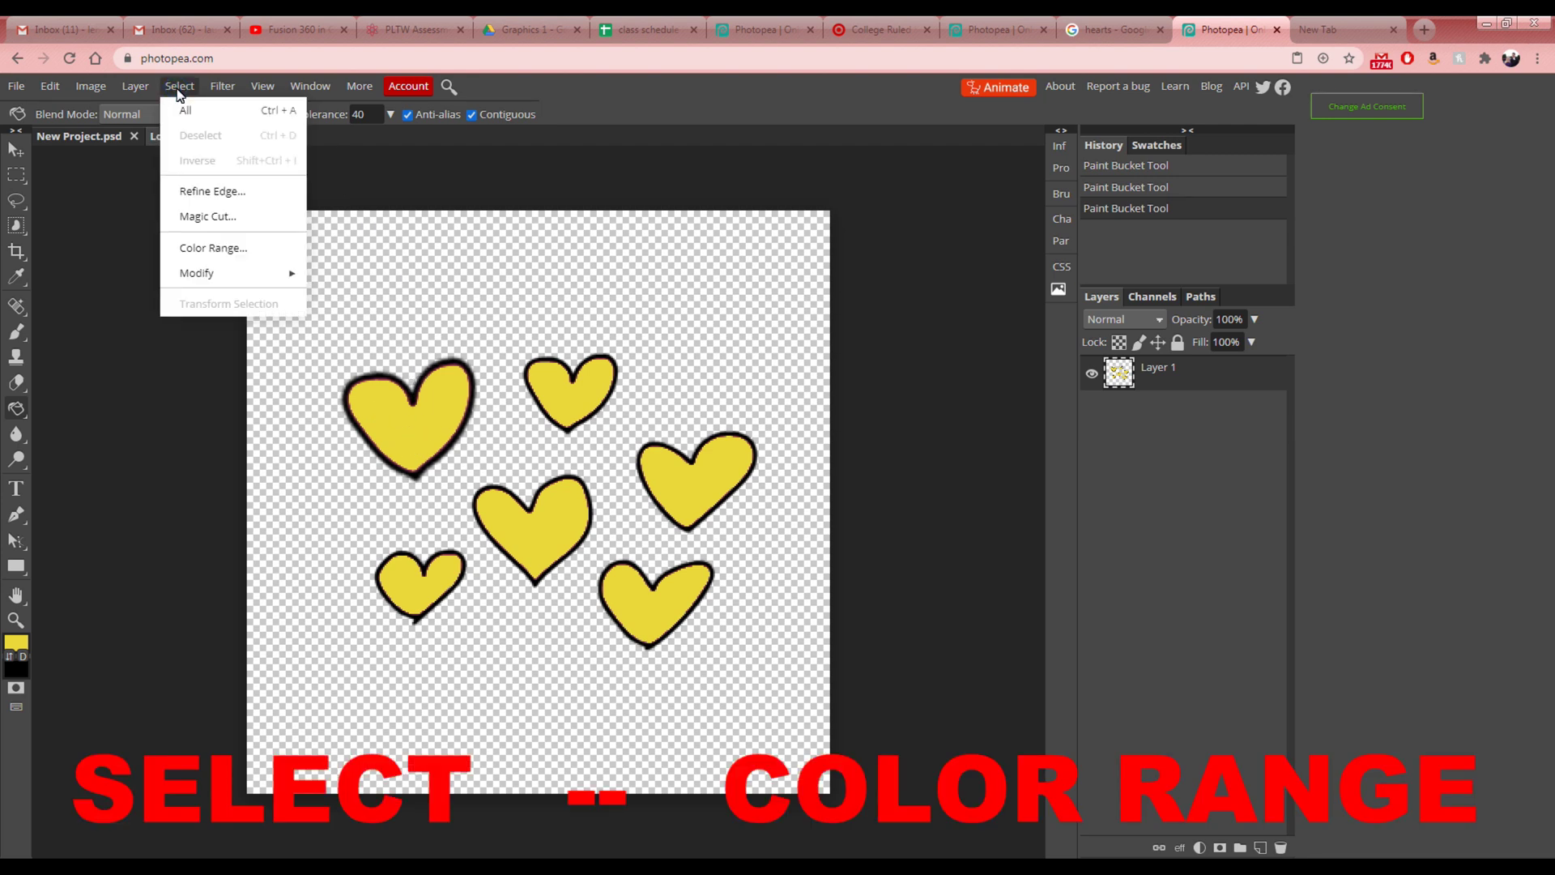
click(246, 247)
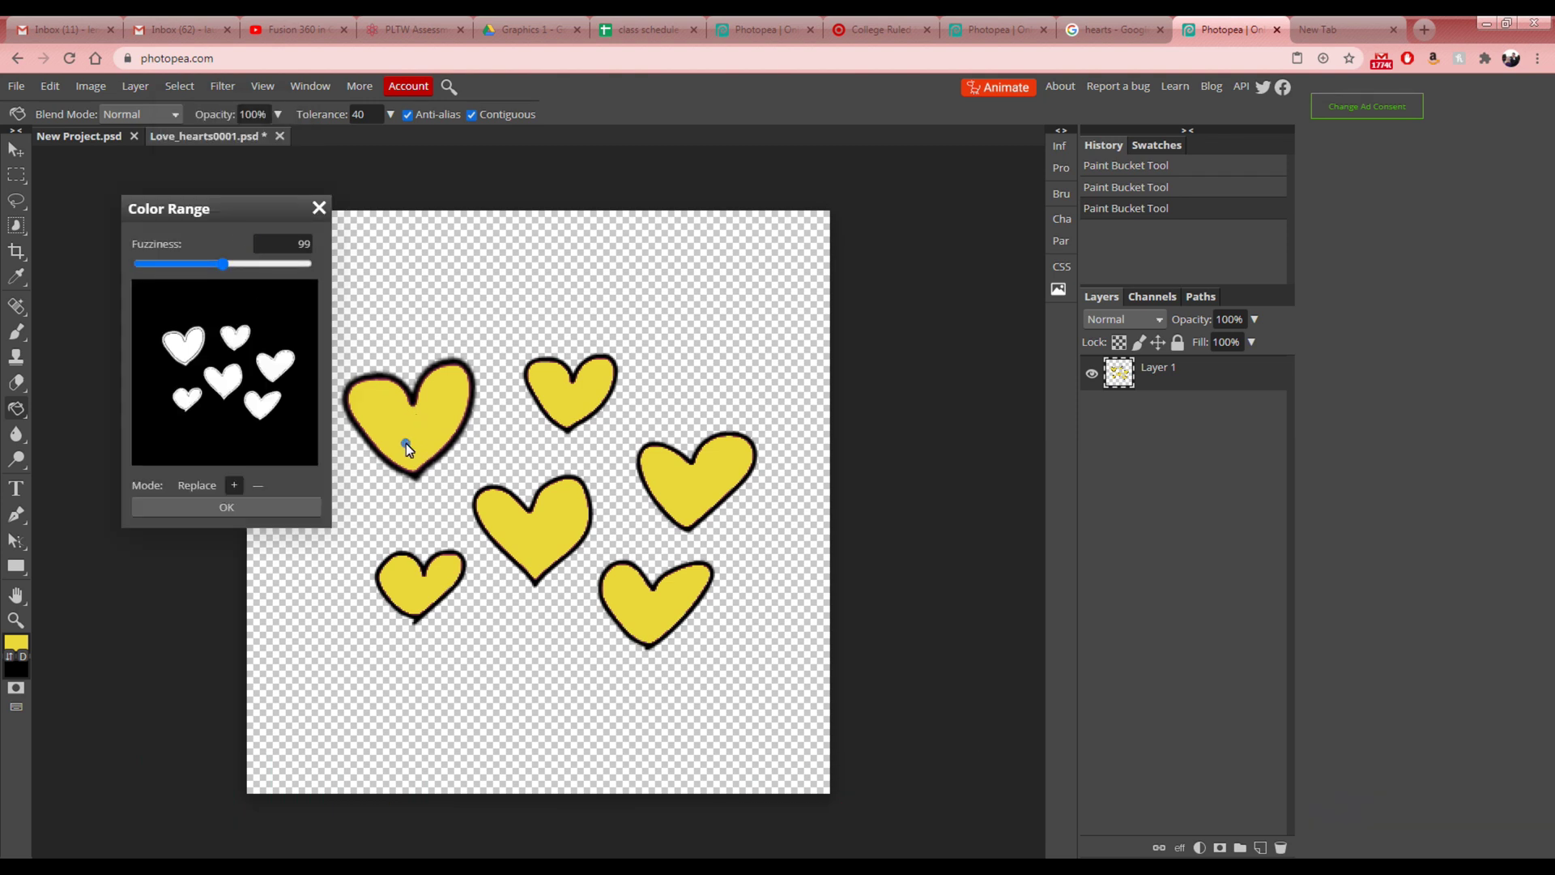
drag(222, 264, 188, 264)
drag(185, 264, 150, 264)
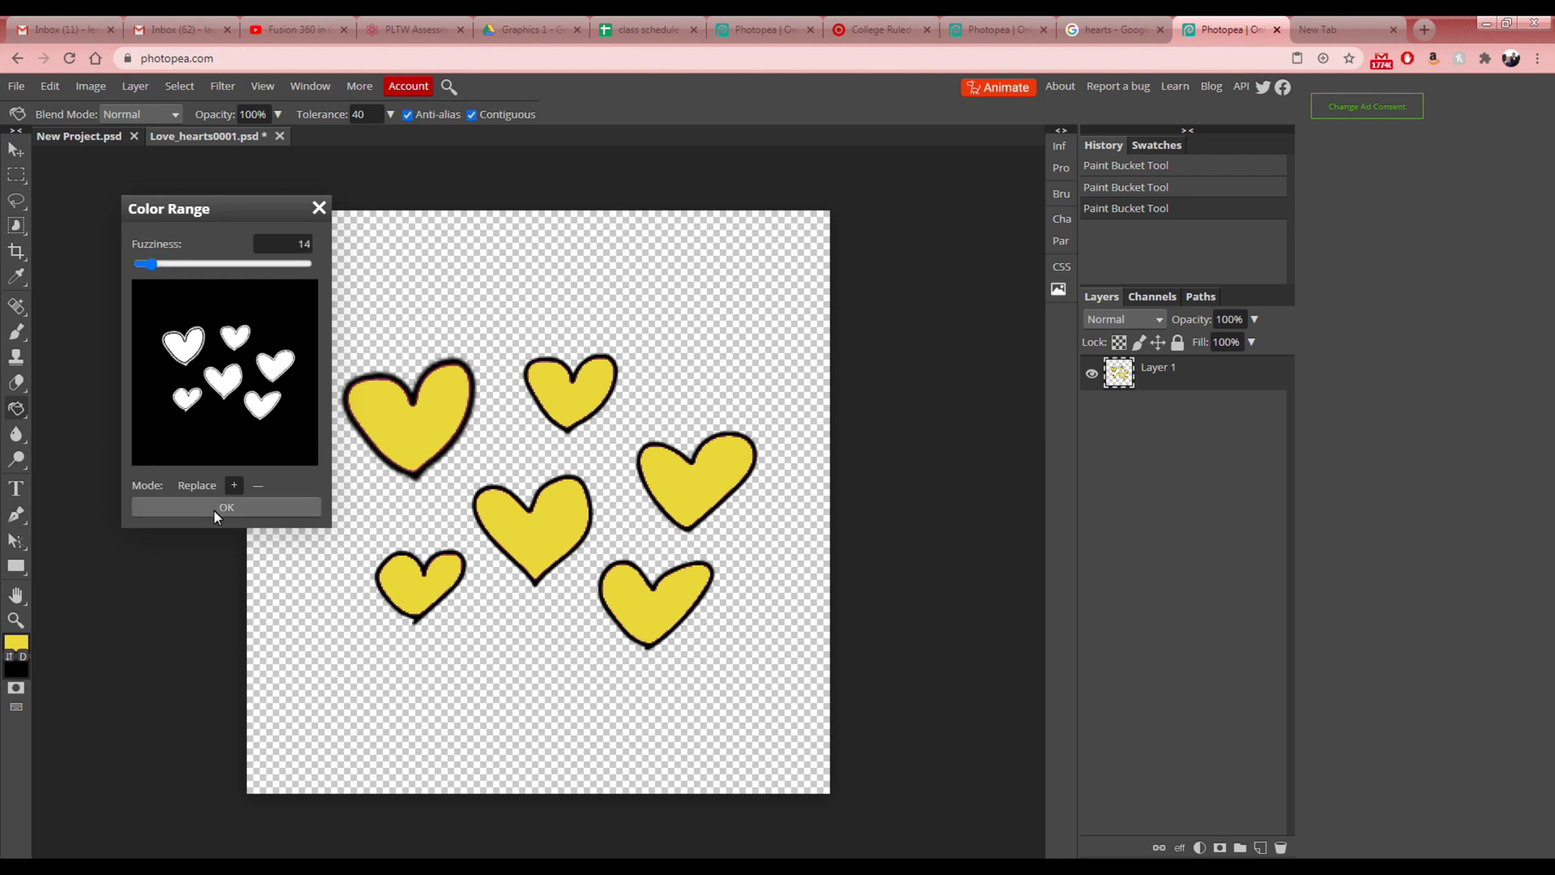
click(191, 486)
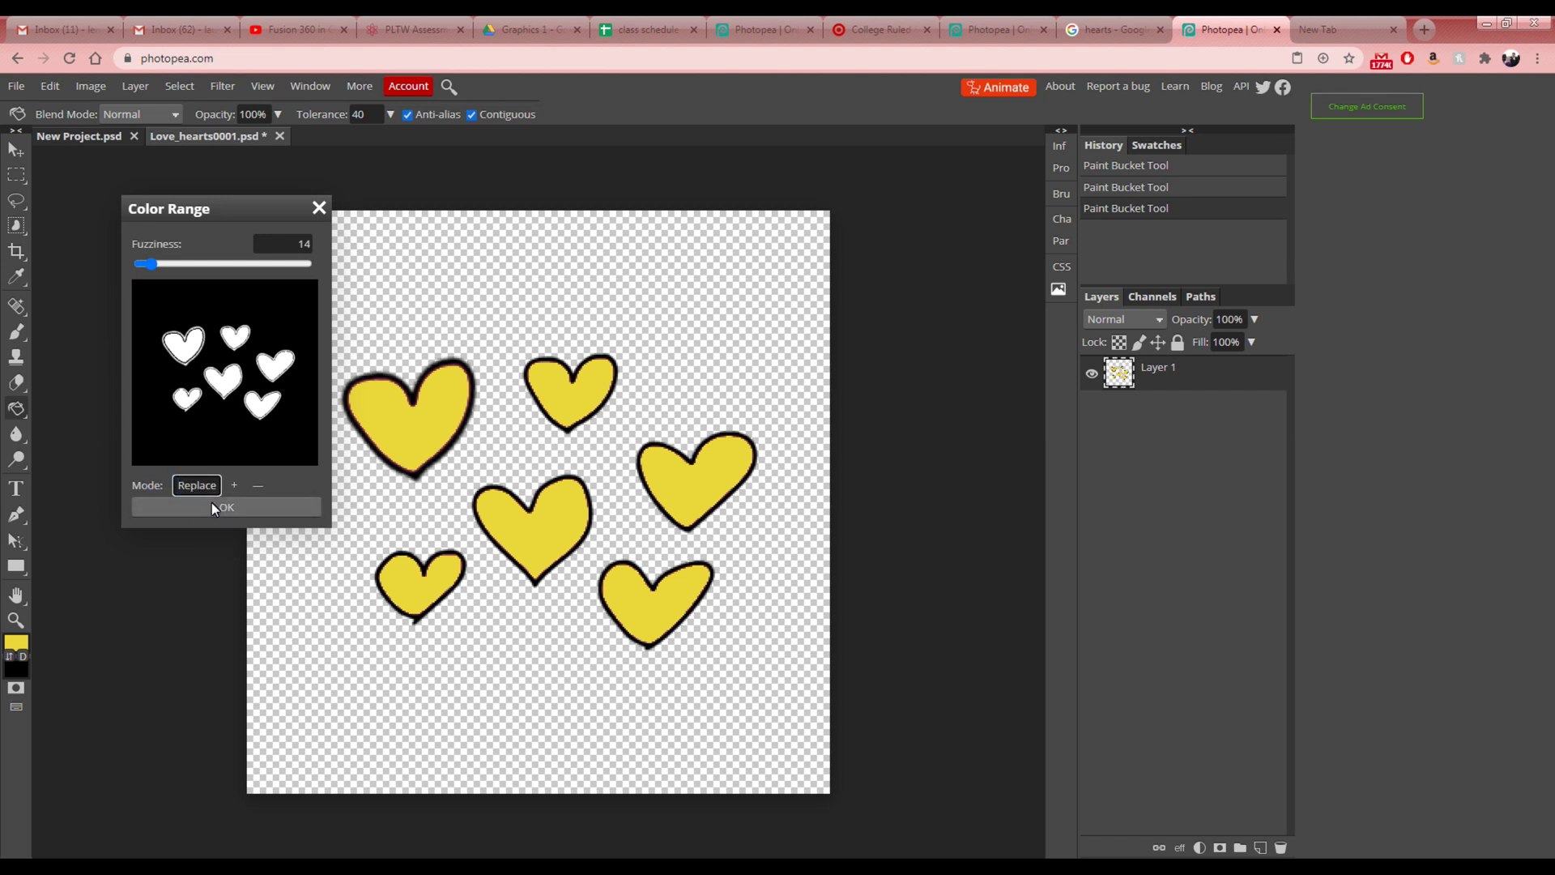
click(211, 505)
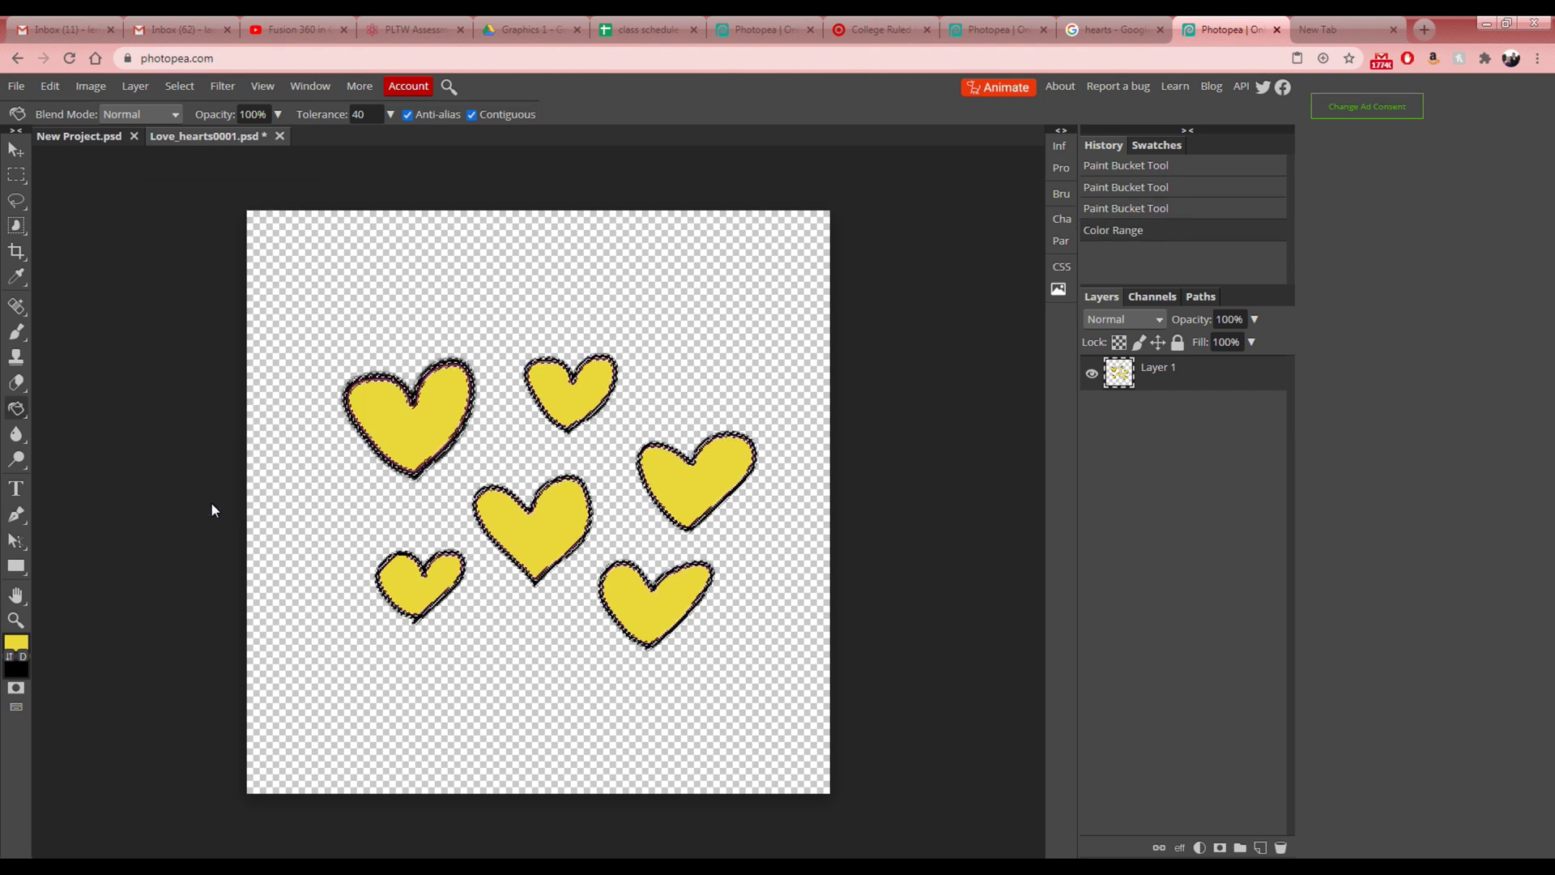
- Delete the selected yellow fills and outline areas of the hearts, and clear the selection
key(Delete)
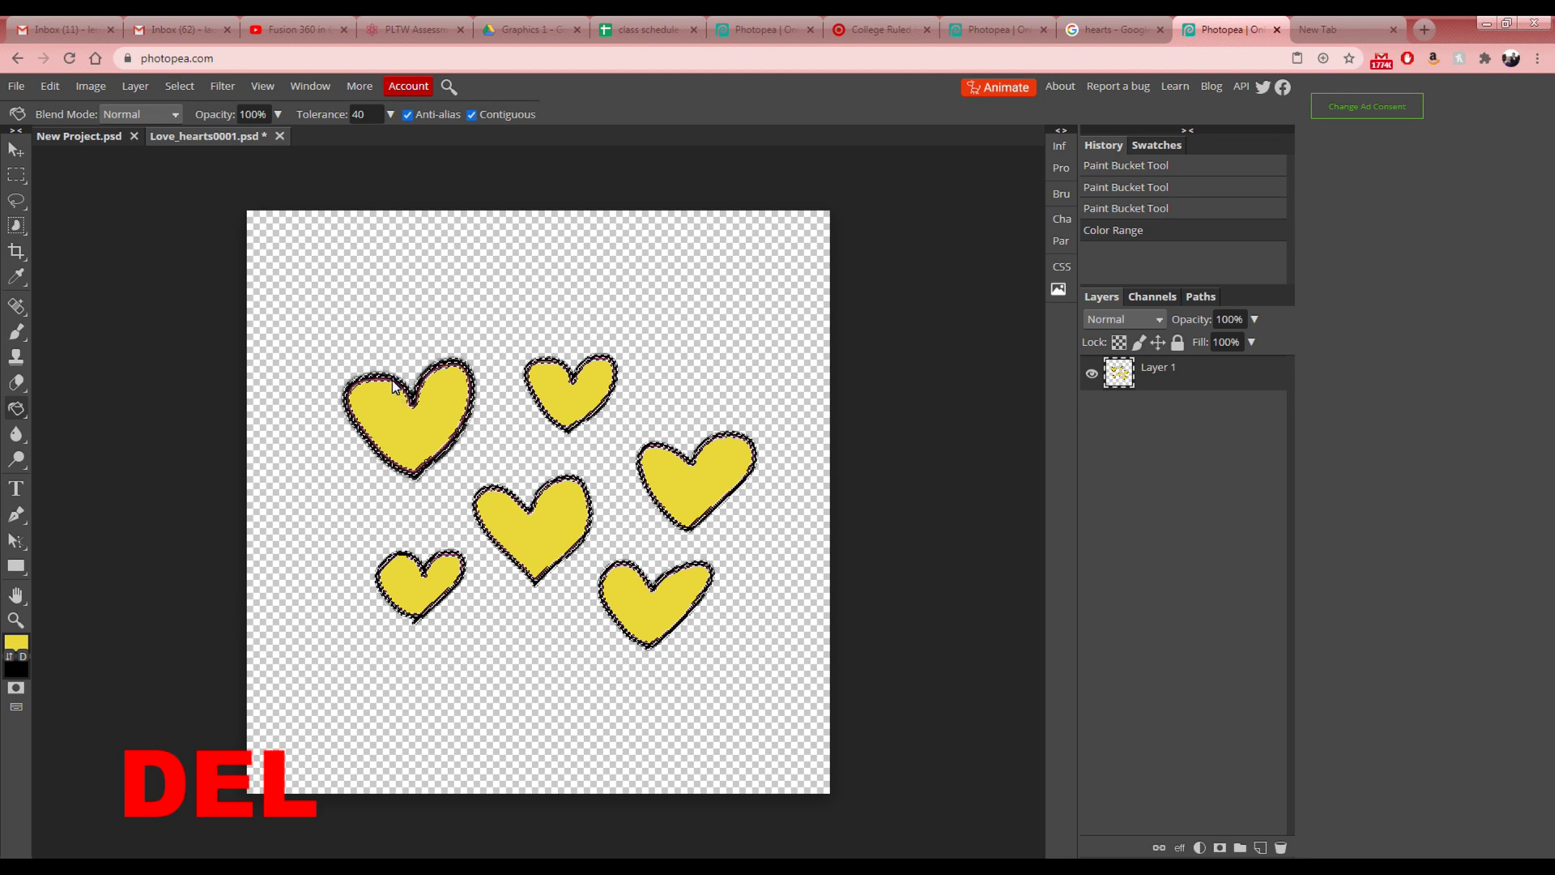
key(Delete)
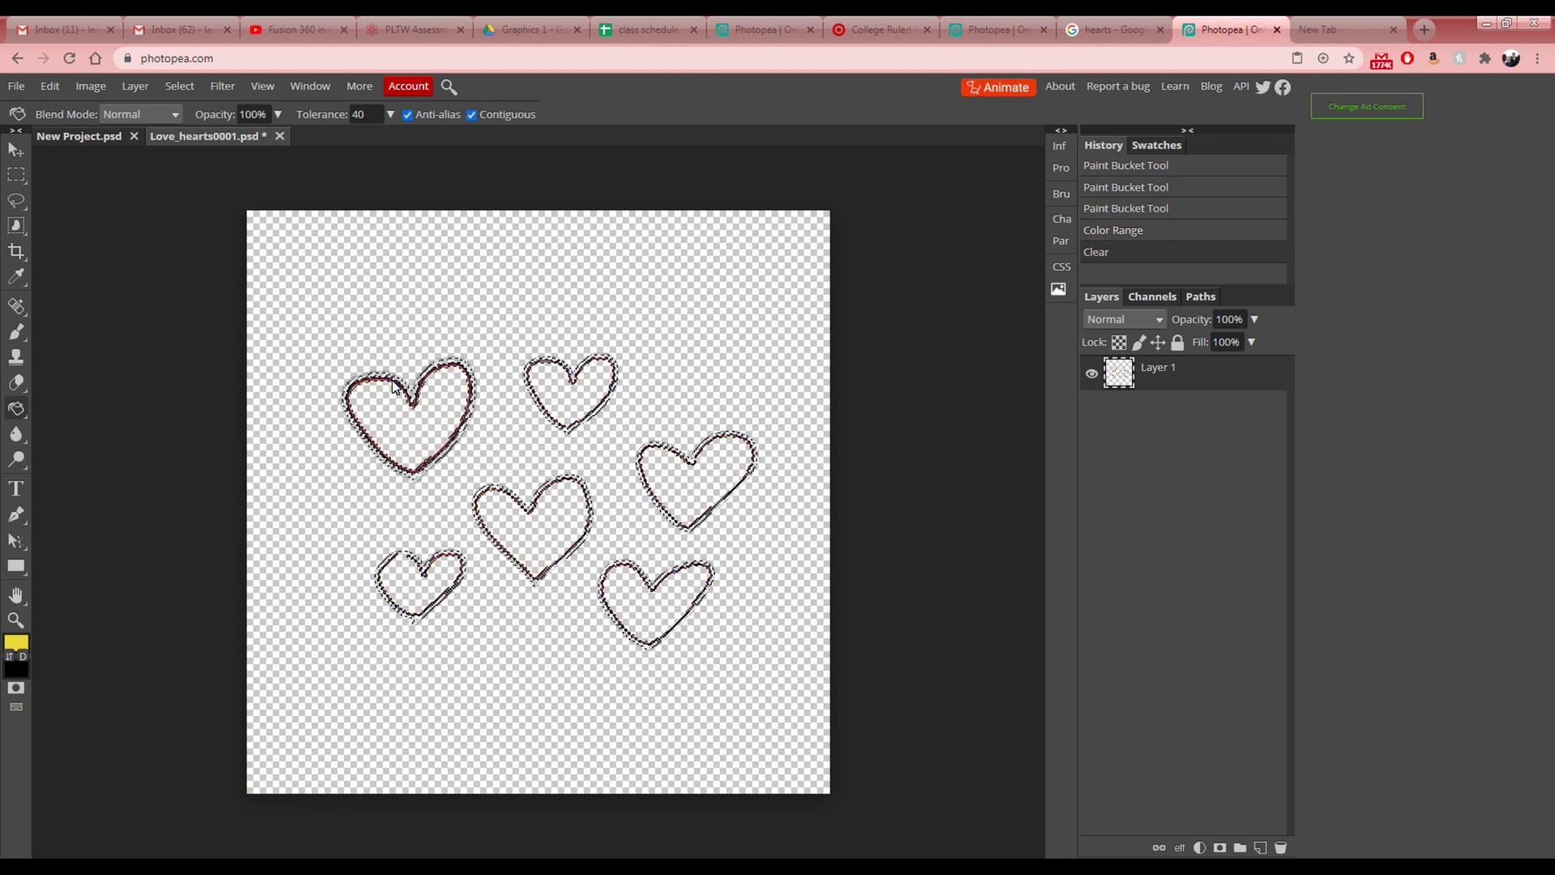
key(ctrl+d)
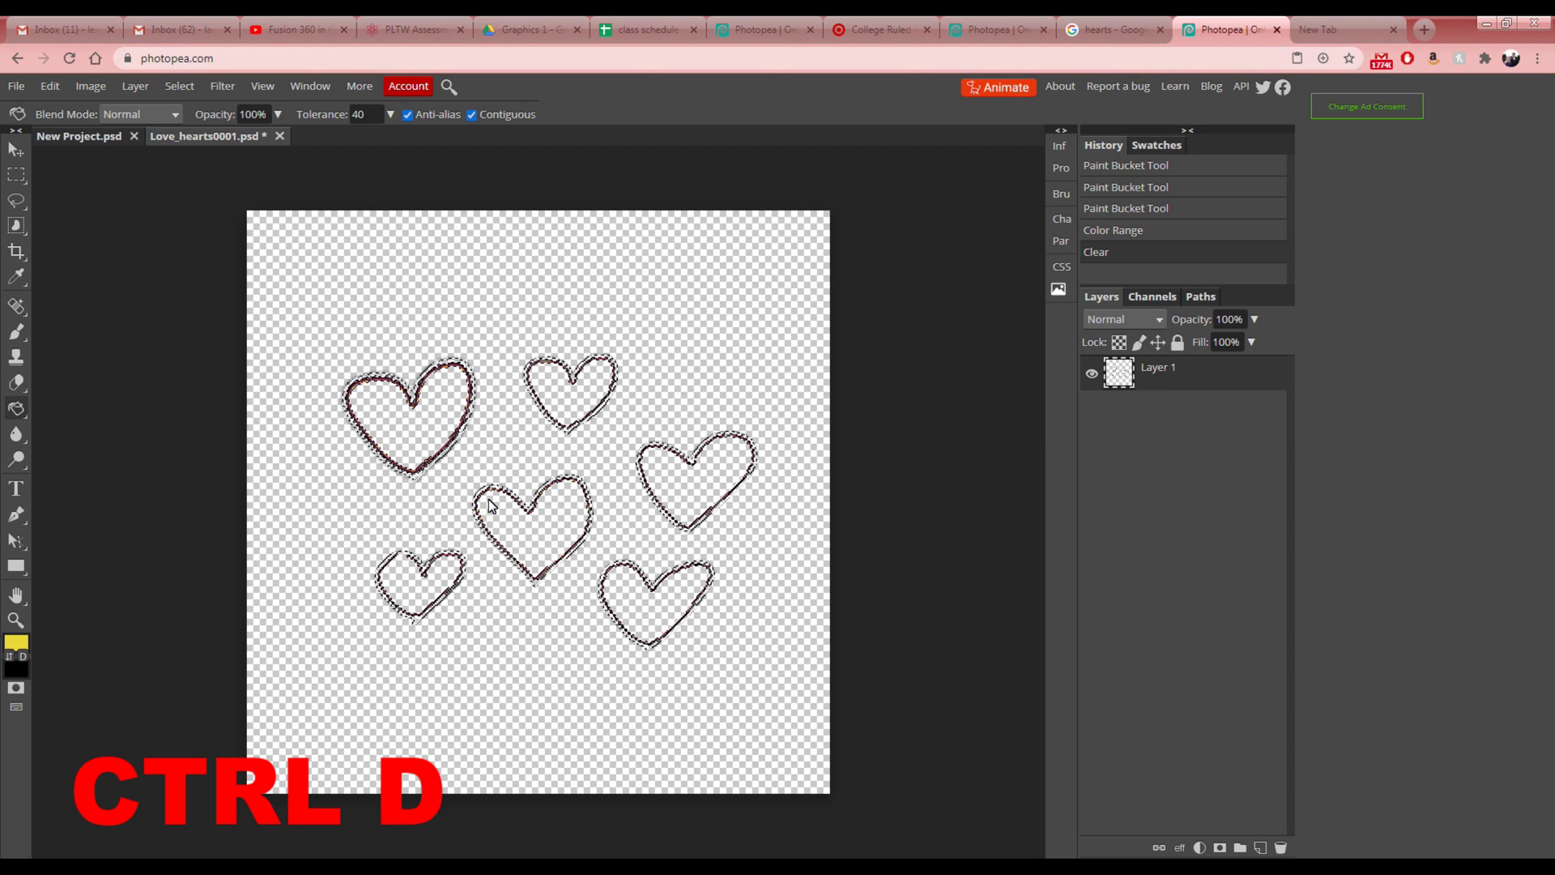
key(ctrl+d)
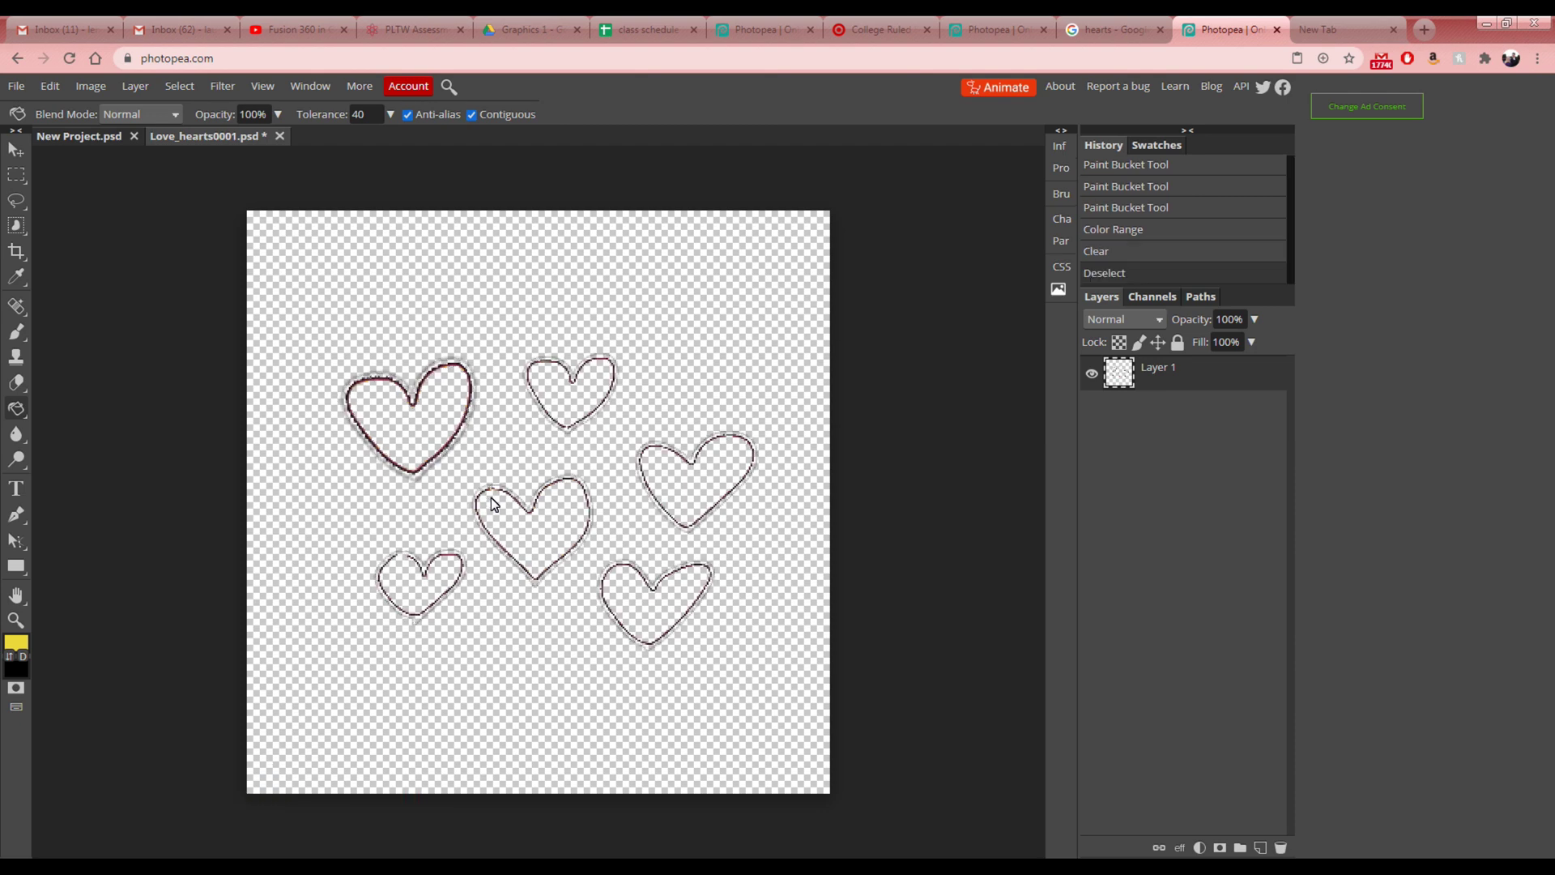
scroll(489, 498, up, 3)
scroll(491, 500, down, 2)
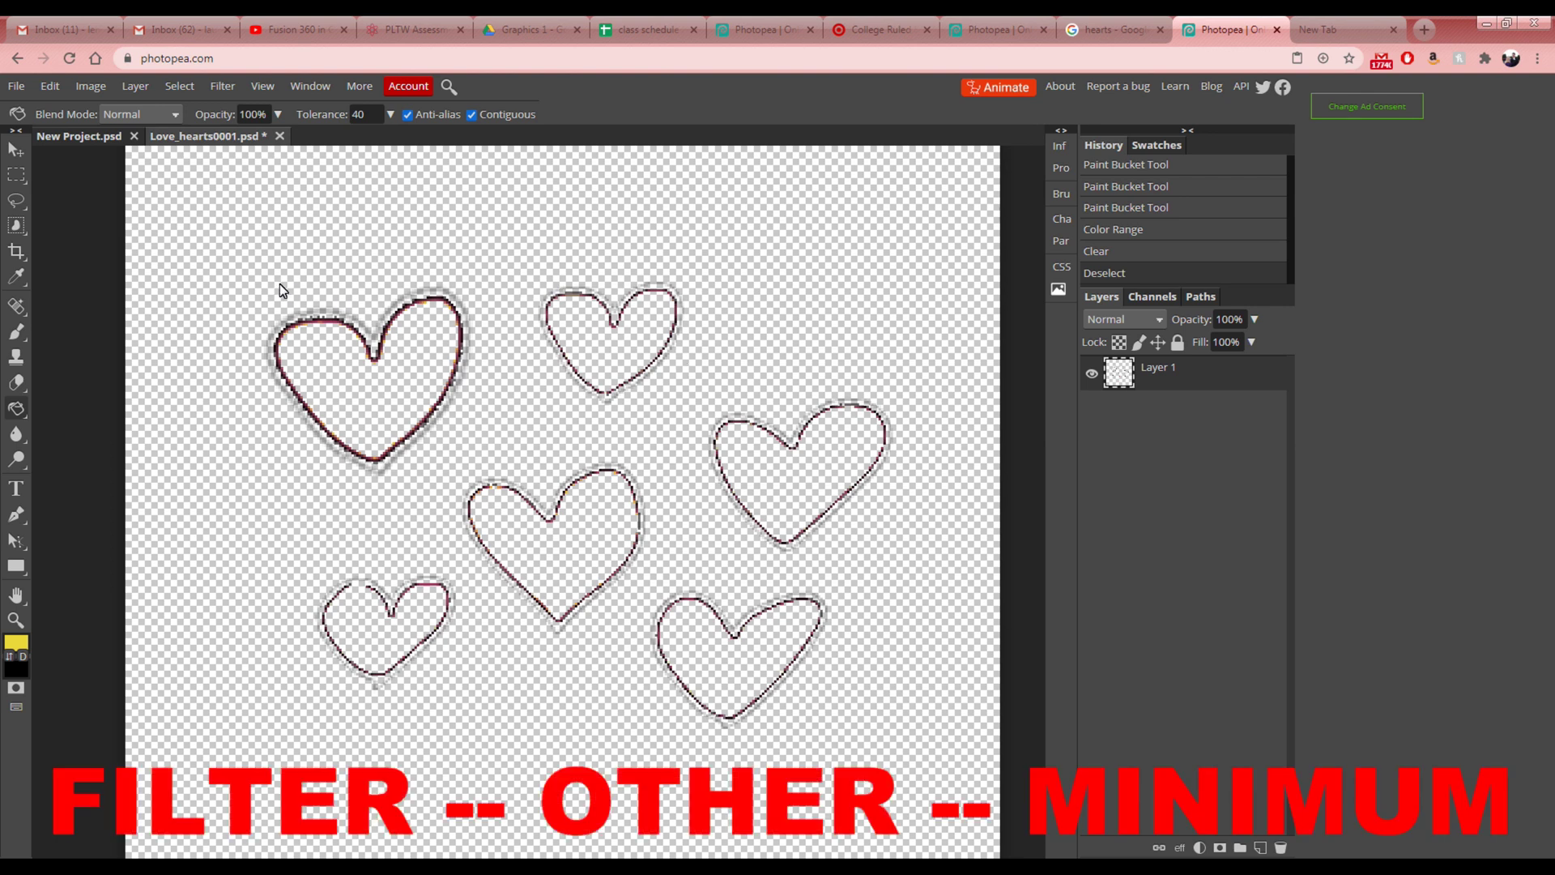
- Thicken the remaining heart outlines with the Minimum filter at a radius of 1 px
click(224, 87)
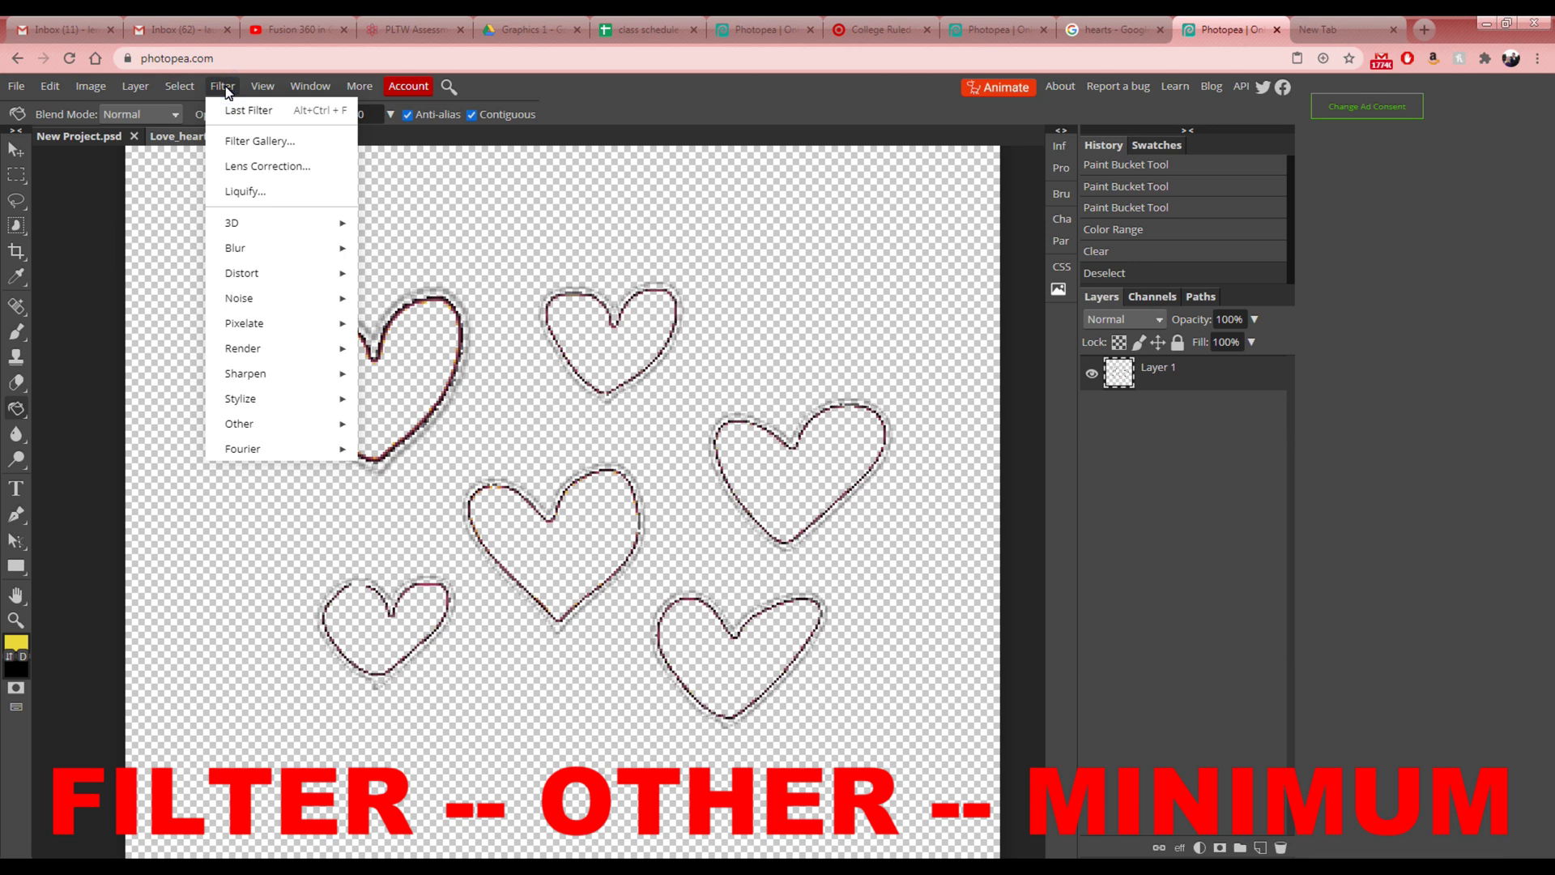
mouse_move(269, 422)
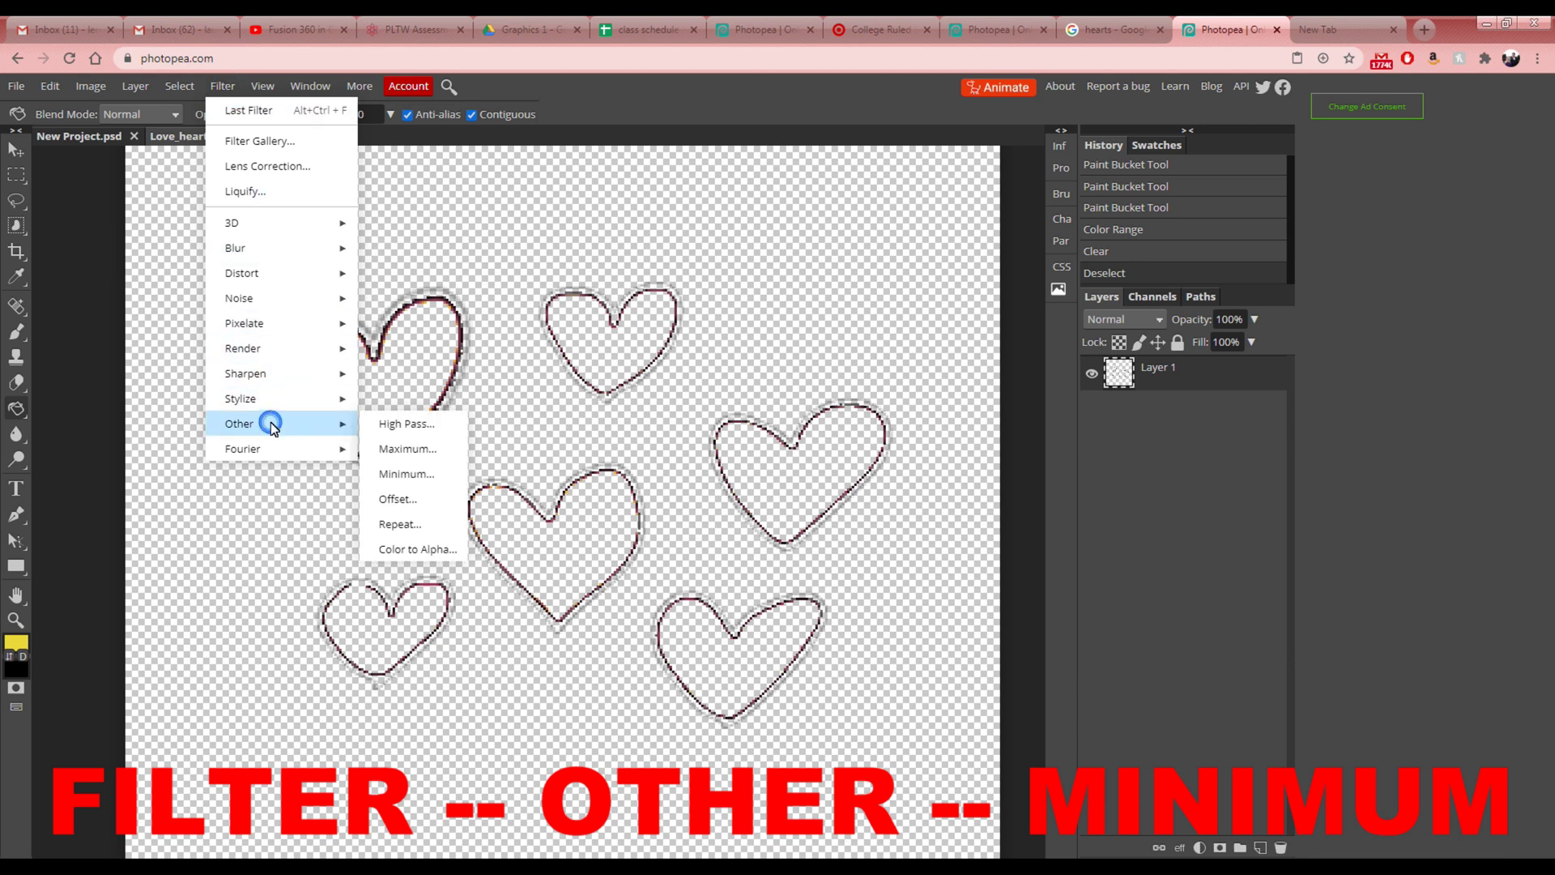
click(435, 474)
drag(335, 209, 627, 152)
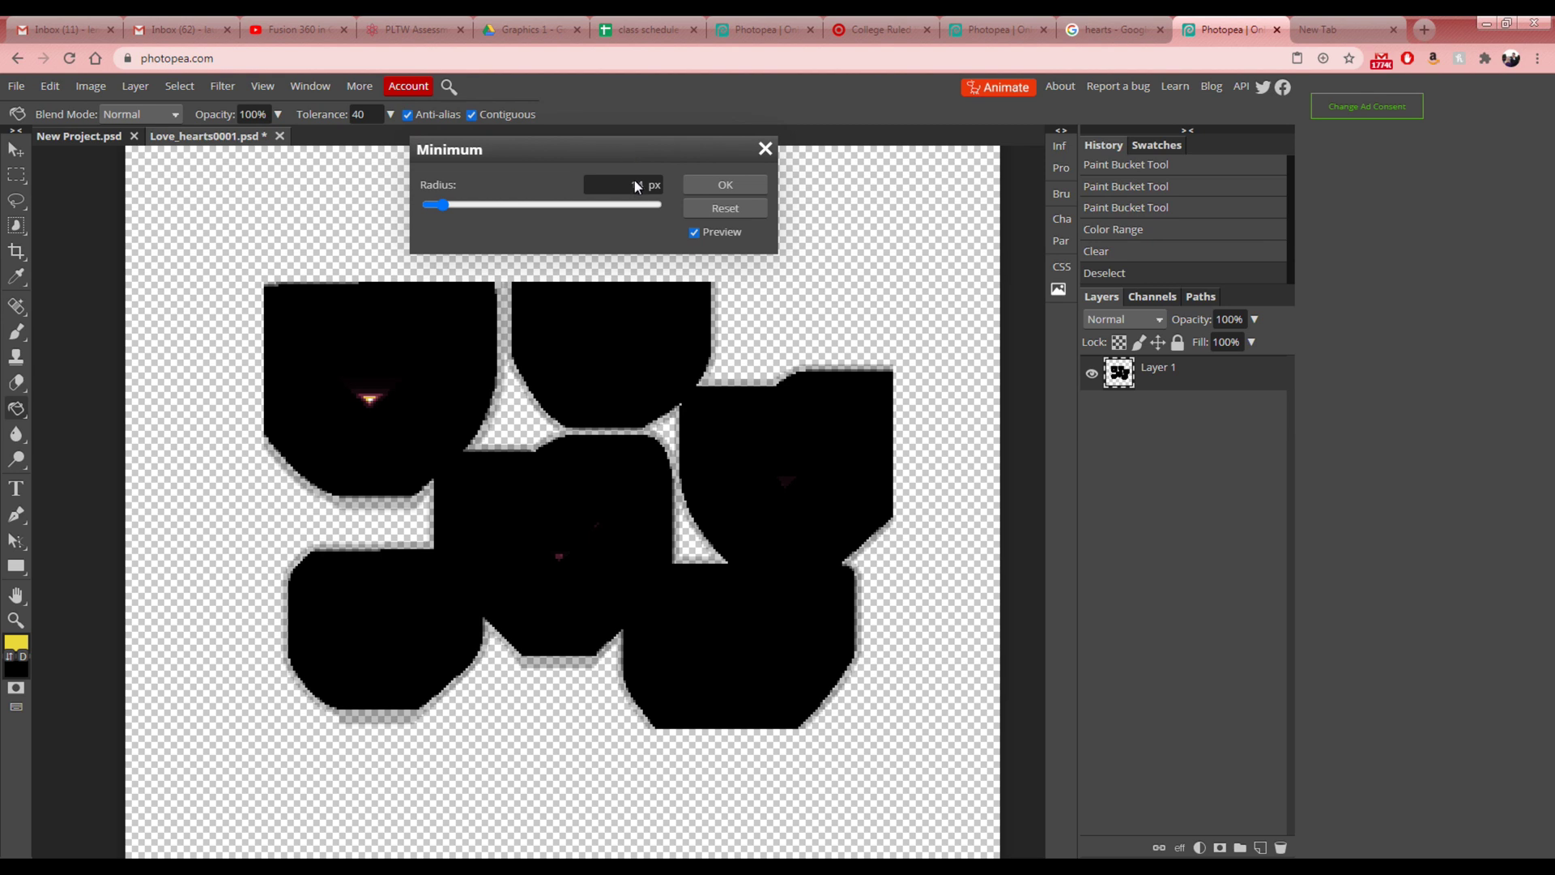
drag(441, 206, 427, 206)
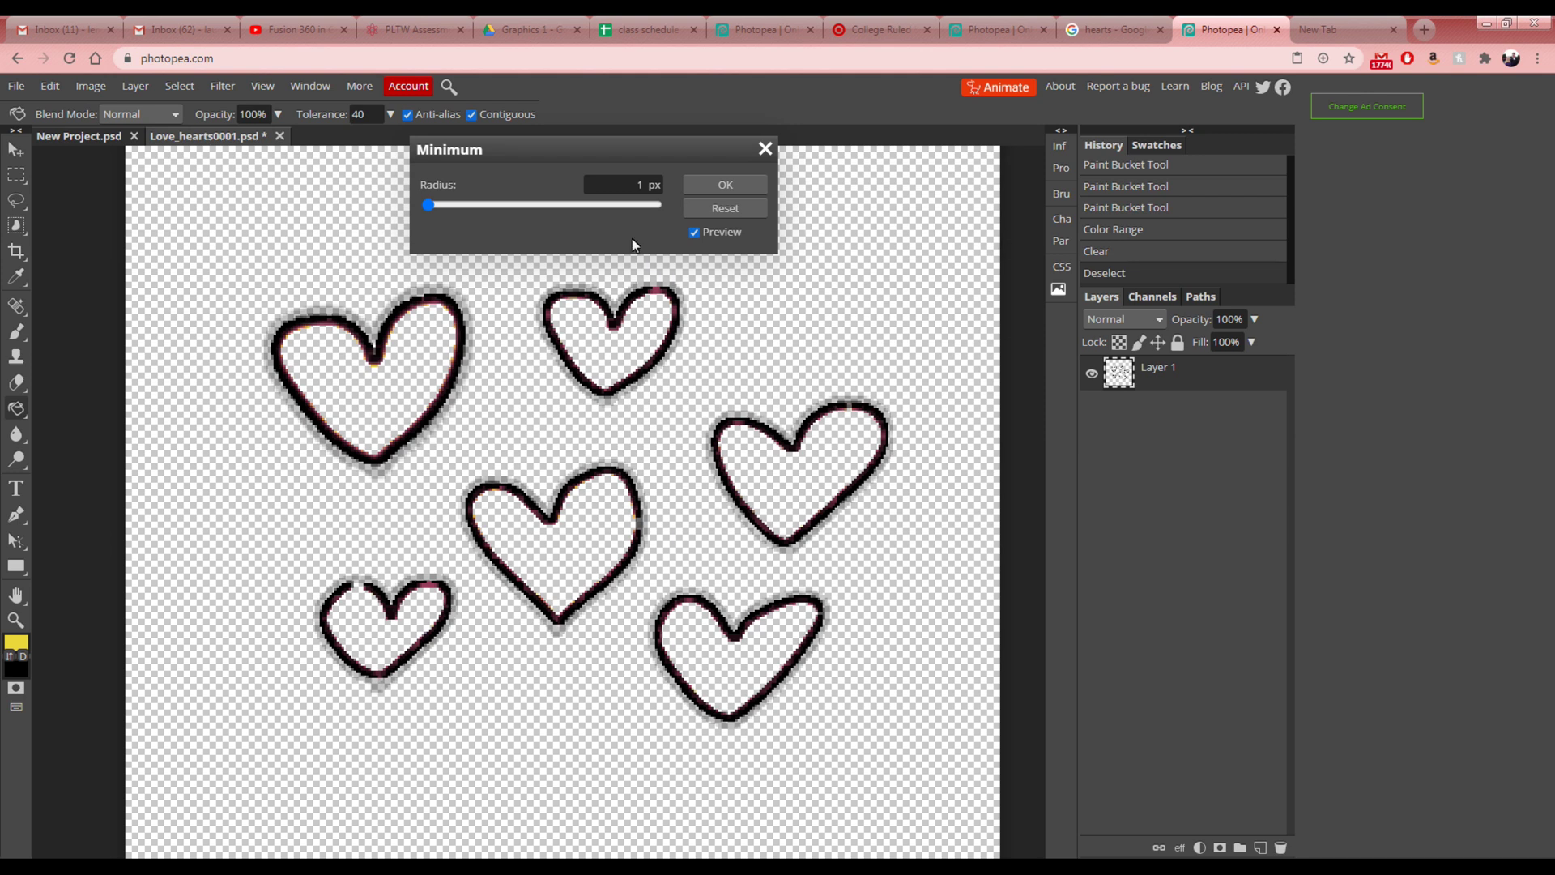
click(736, 183)
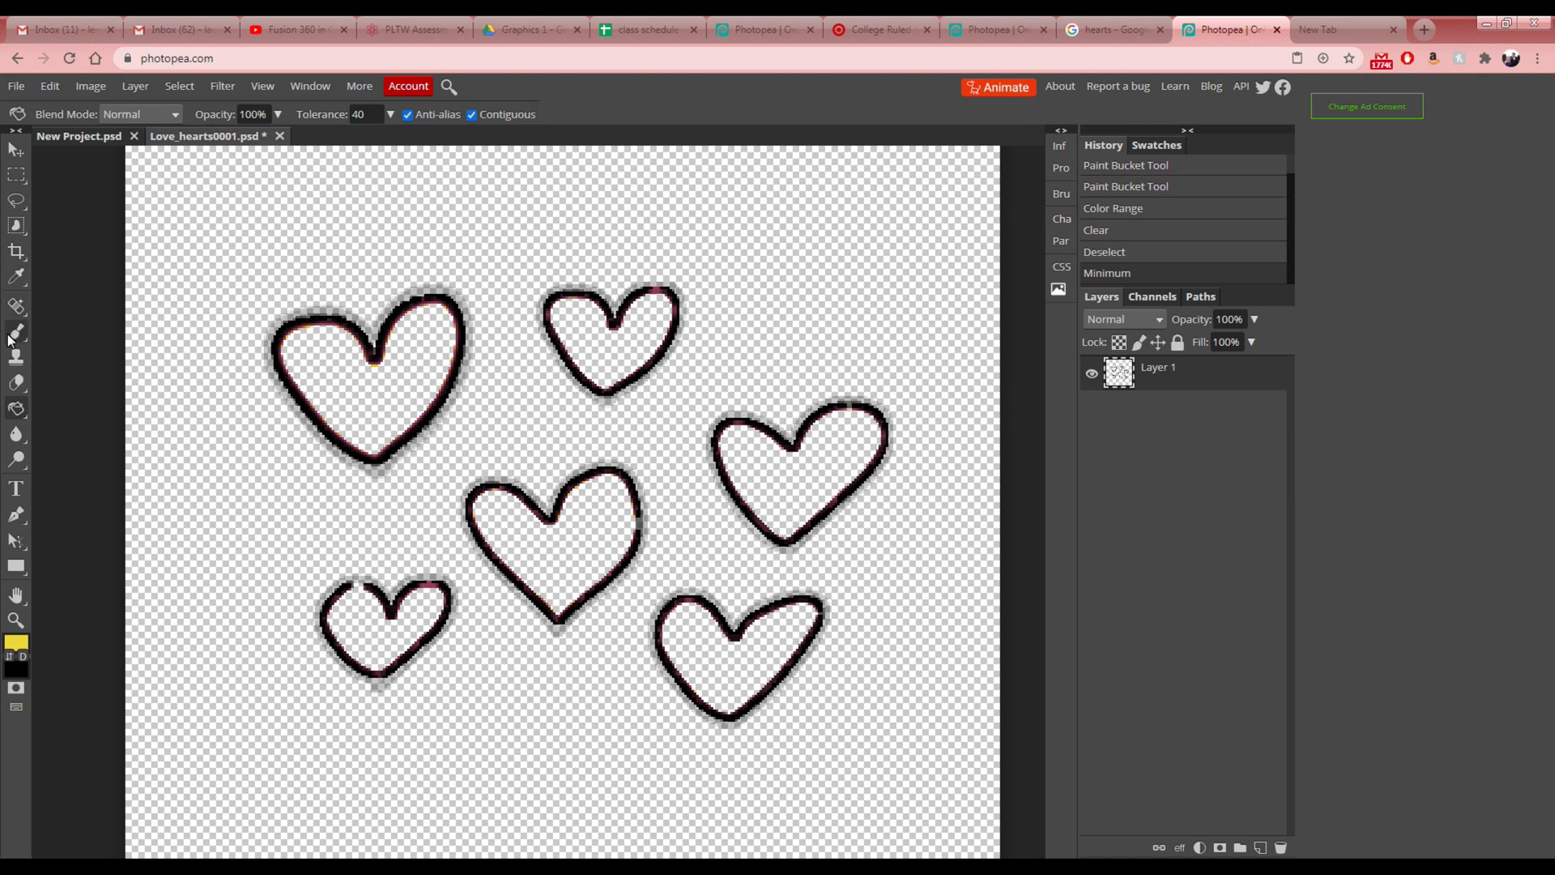
- Switch to the Pencil tool and set the background color to black (000000)
right_click(15, 383)
right_click(23, 336)
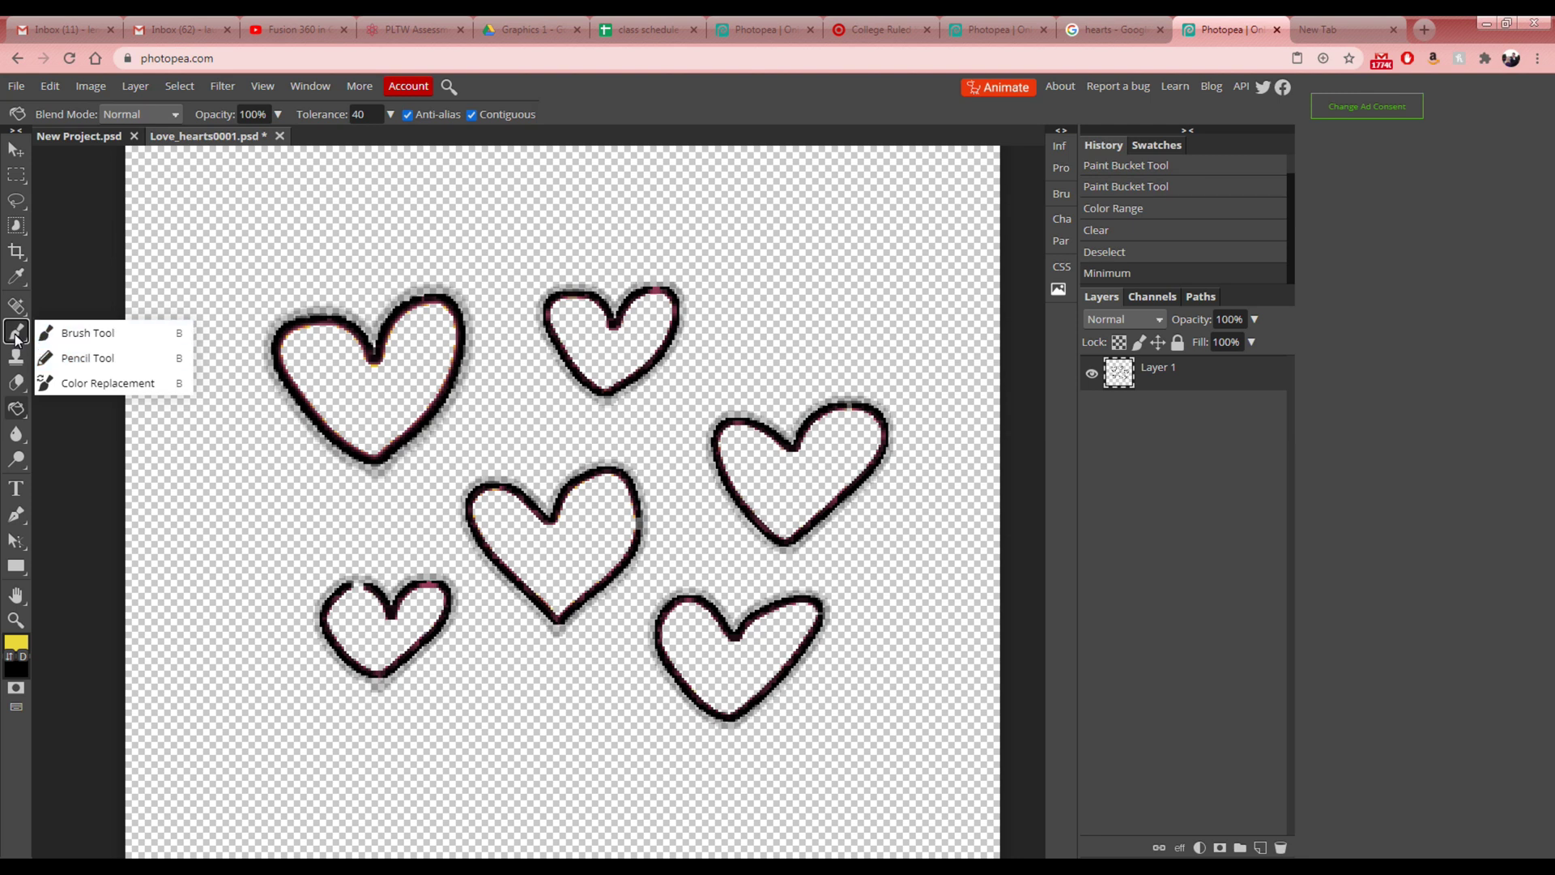
click(85, 364)
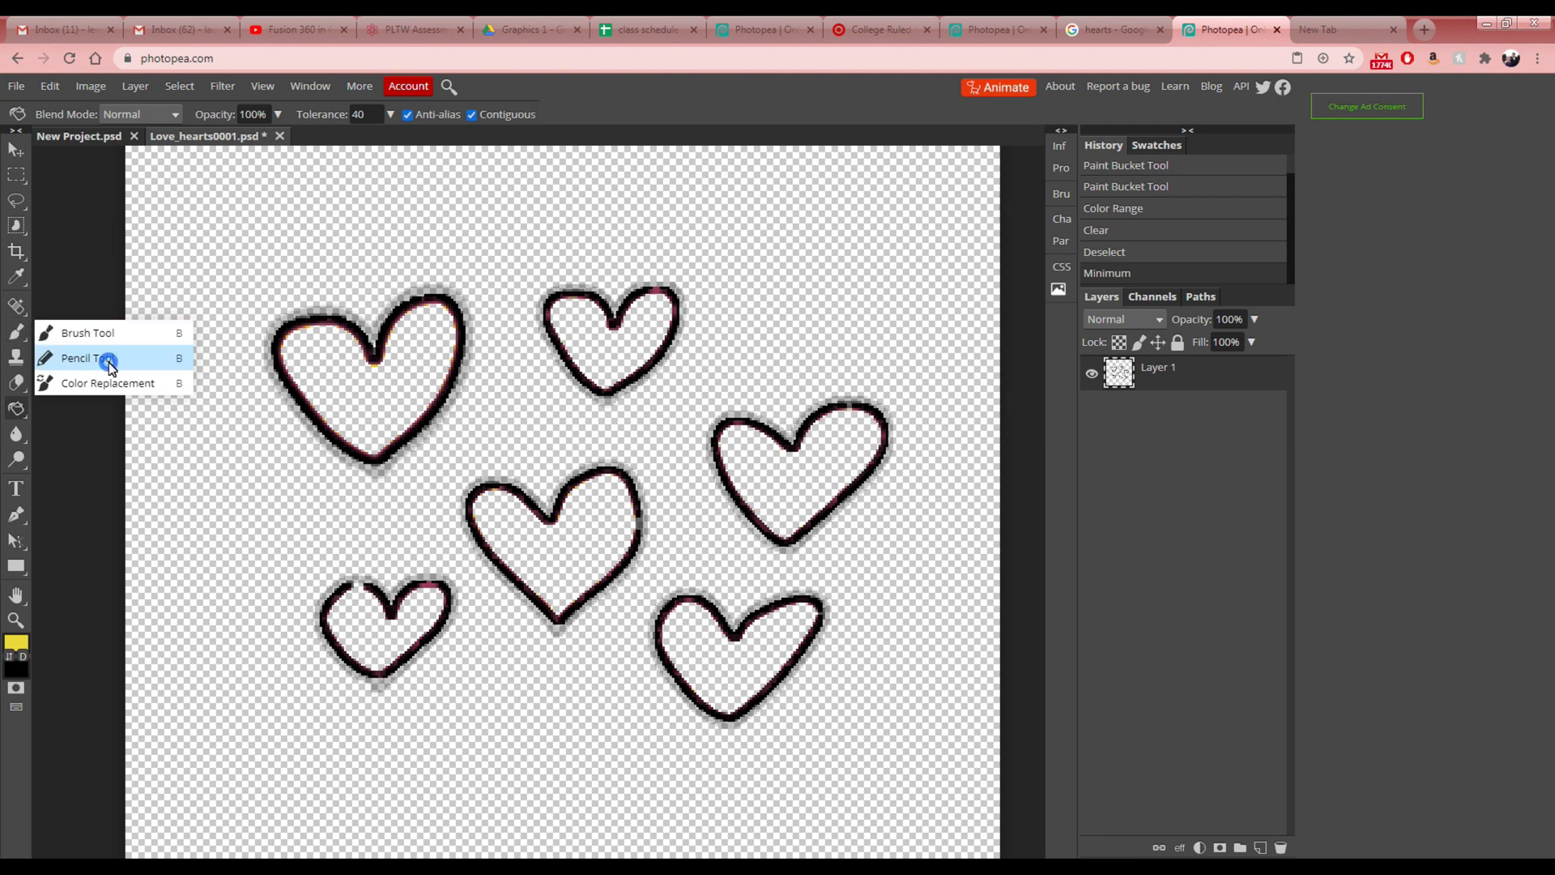
click(17, 669)
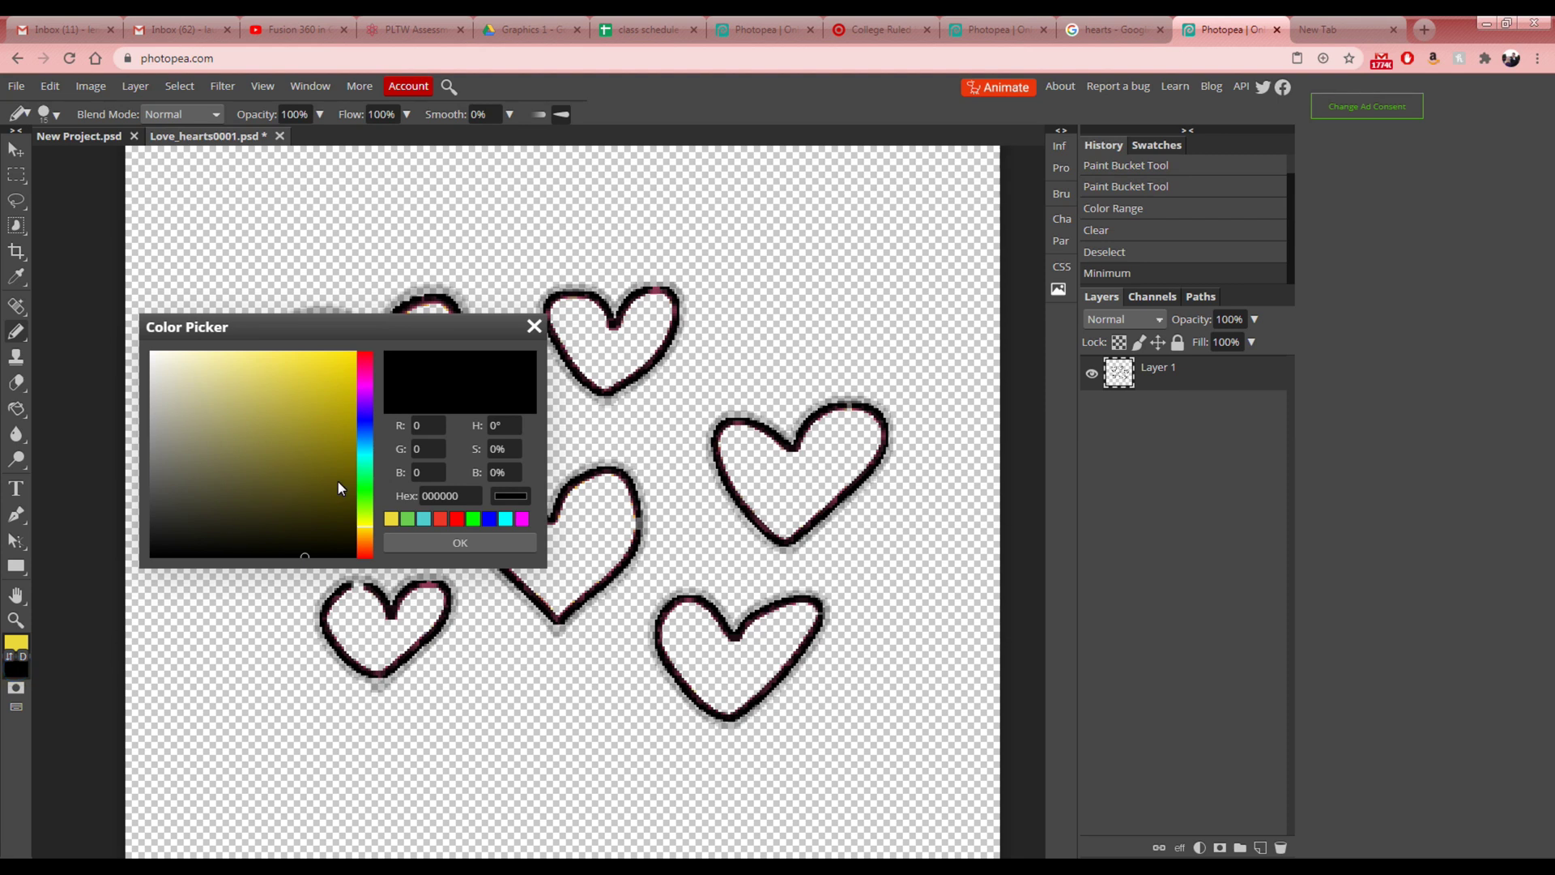
drag(305, 559, 459, 605)
drag(174, 385, 152, 353)
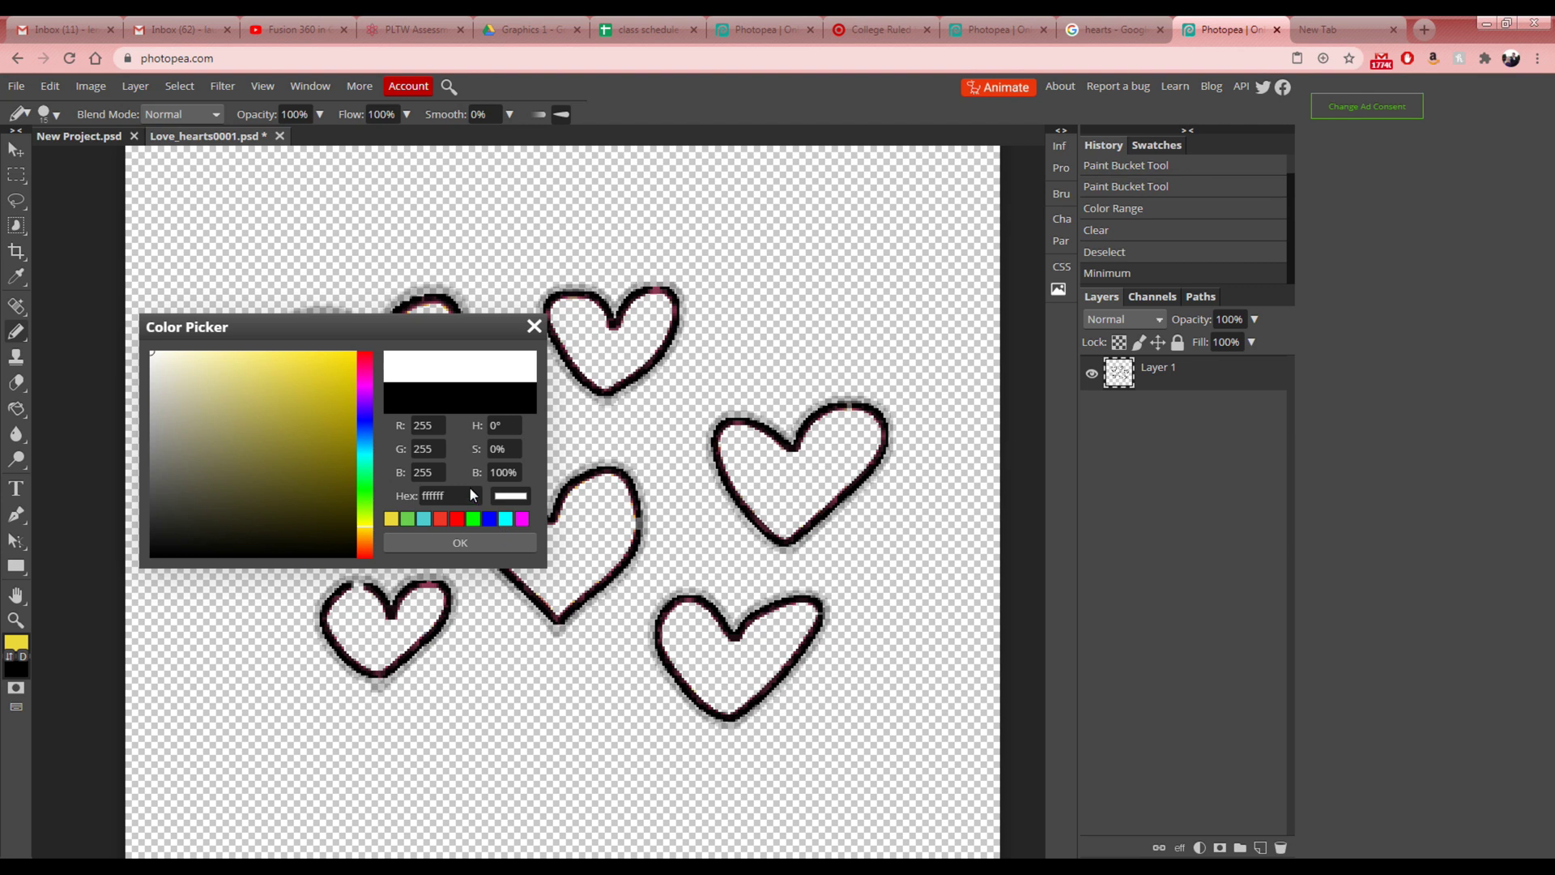
drag(328, 491, 415, 610)
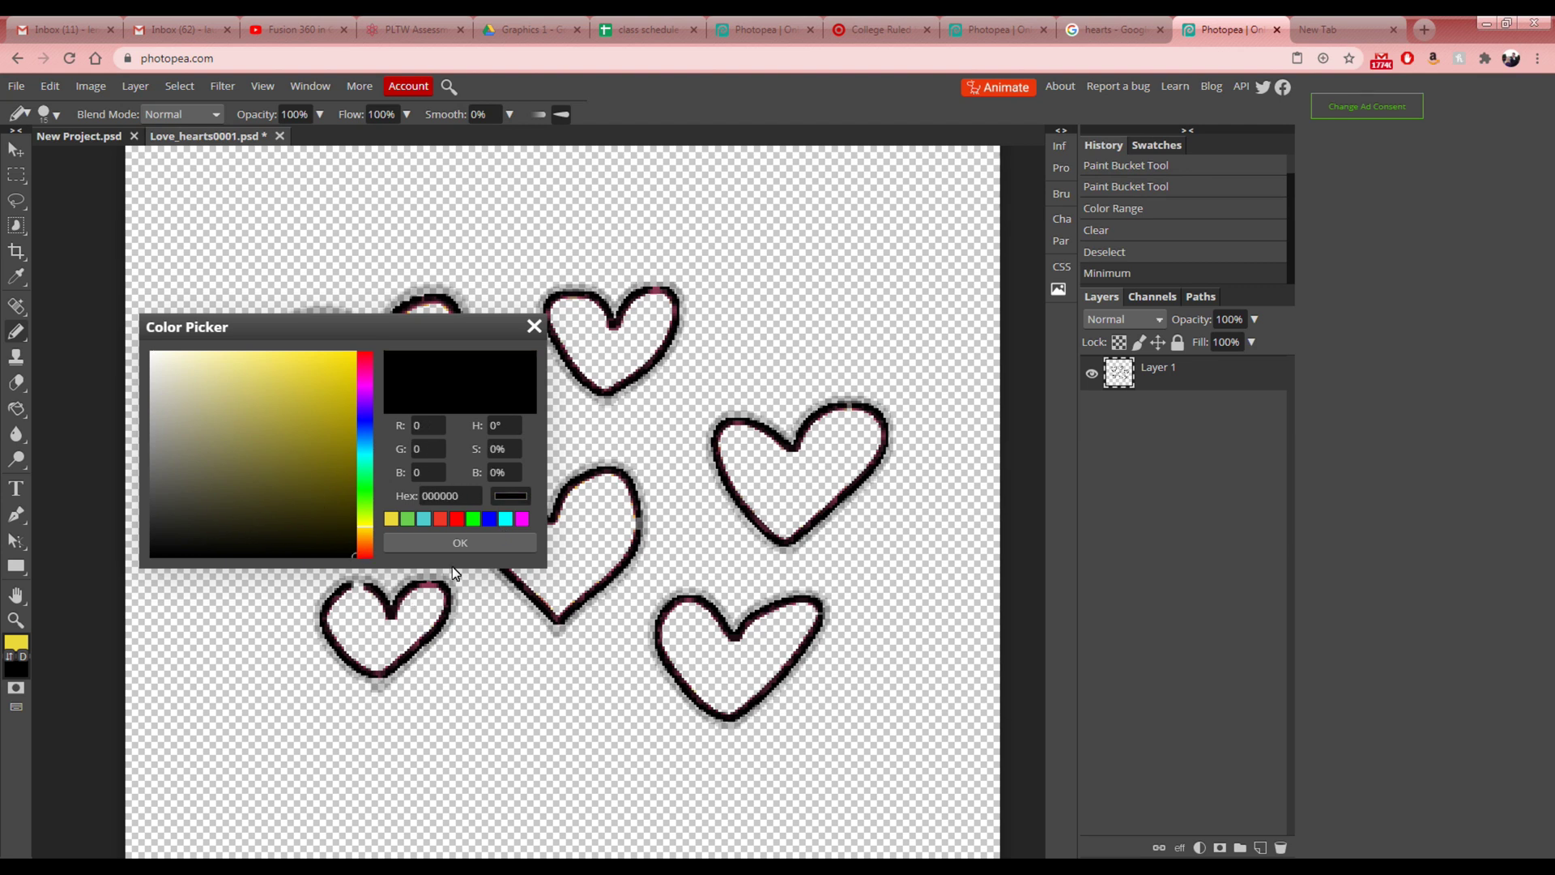
click(460, 542)
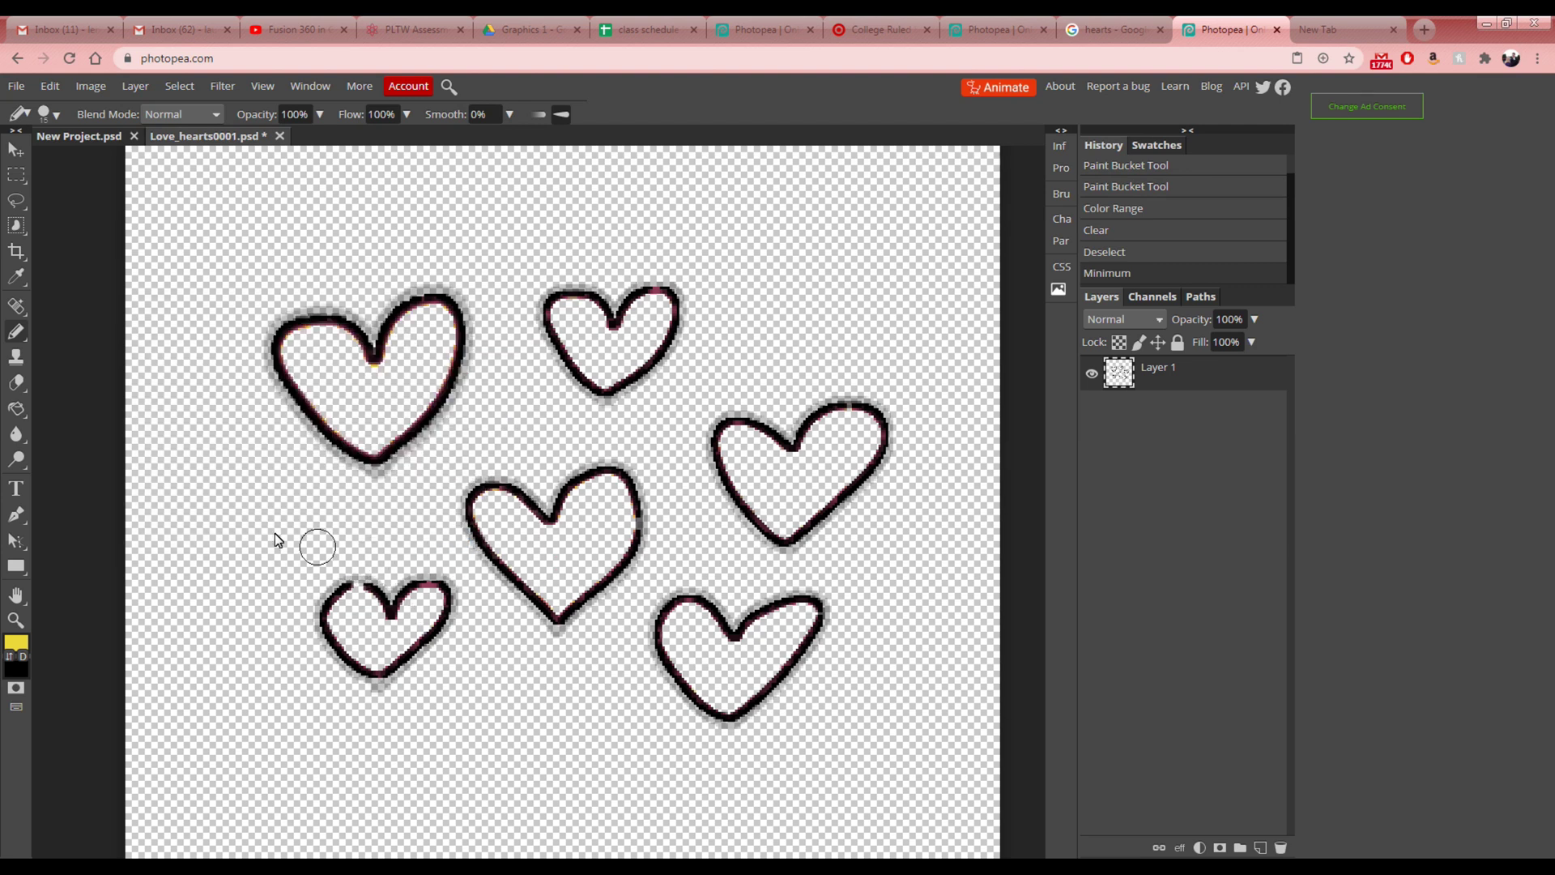
- Place a yellow pencil dot above the lower-left heart, and add a black one beside it with the foreground color set to black
click(240, 530)
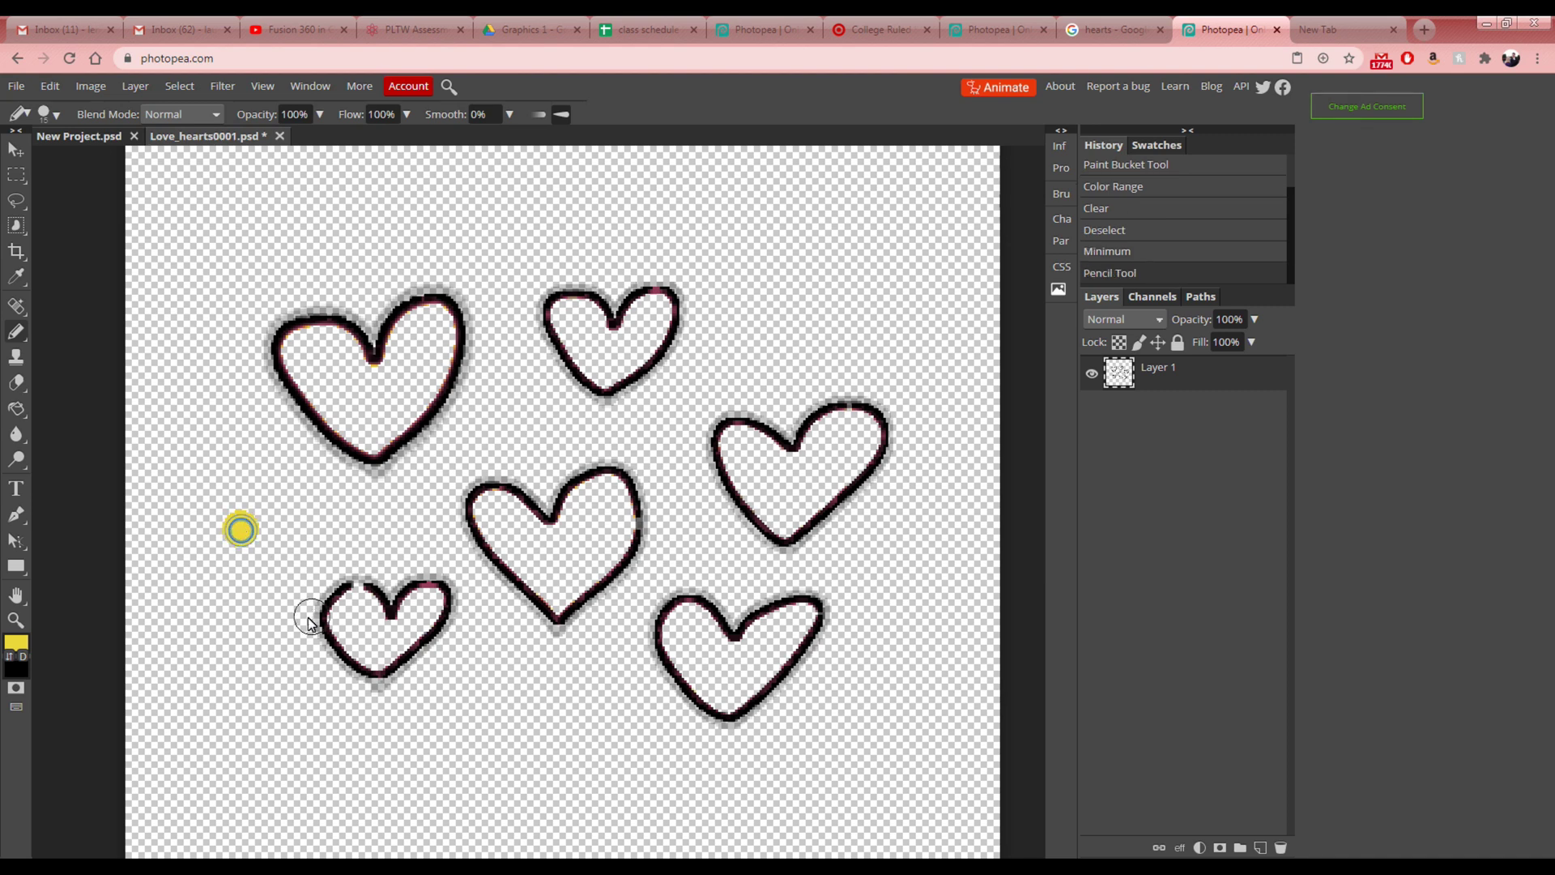
click(16, 643)
click(340, 553)
click(490, 547)
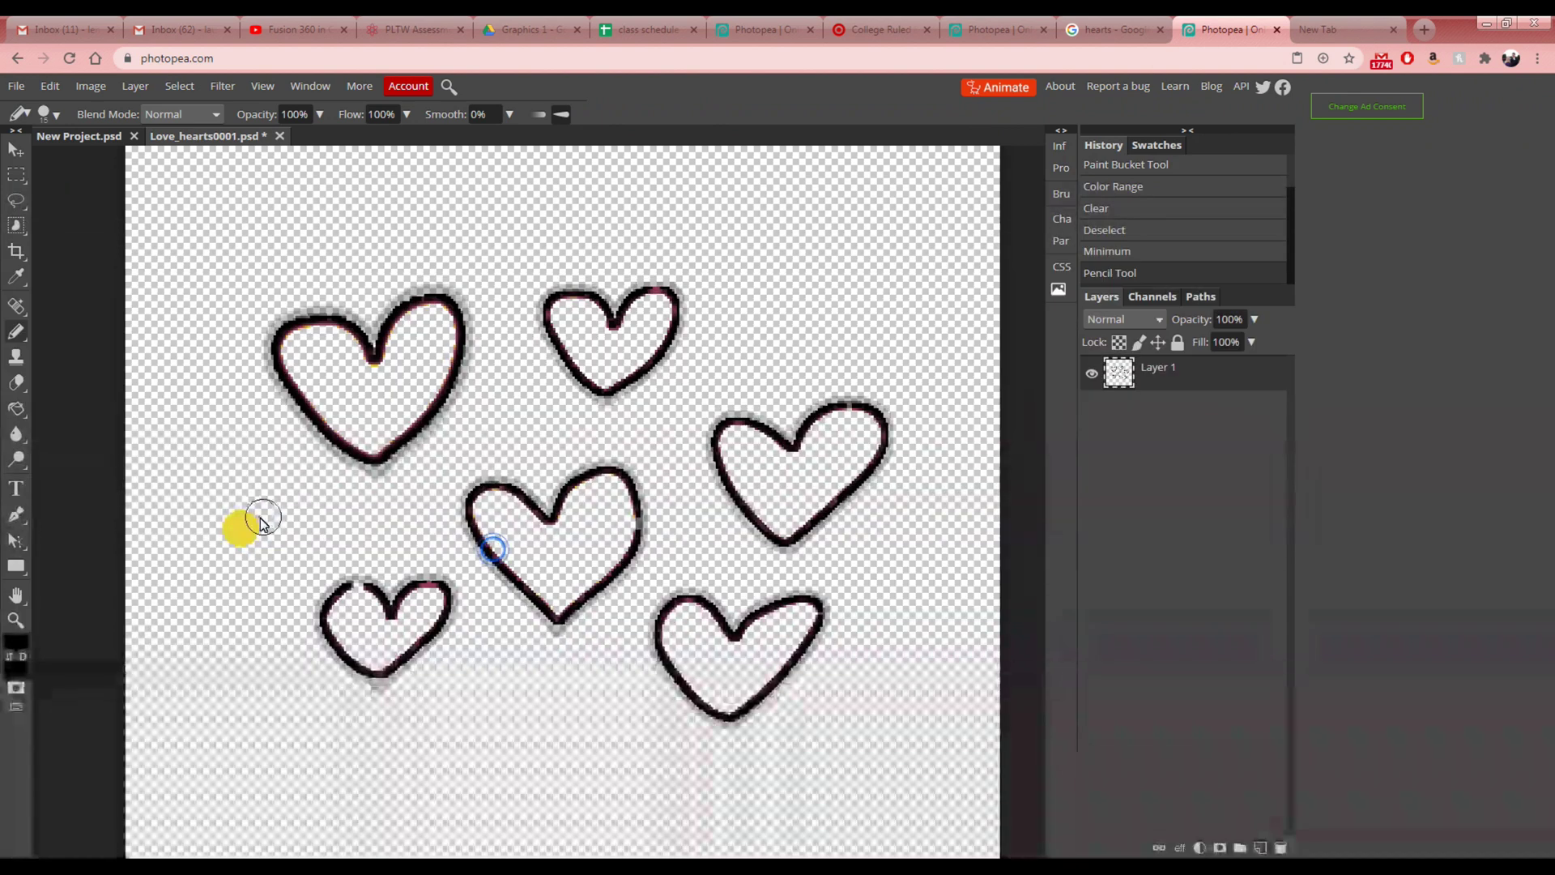
click(284, 528)
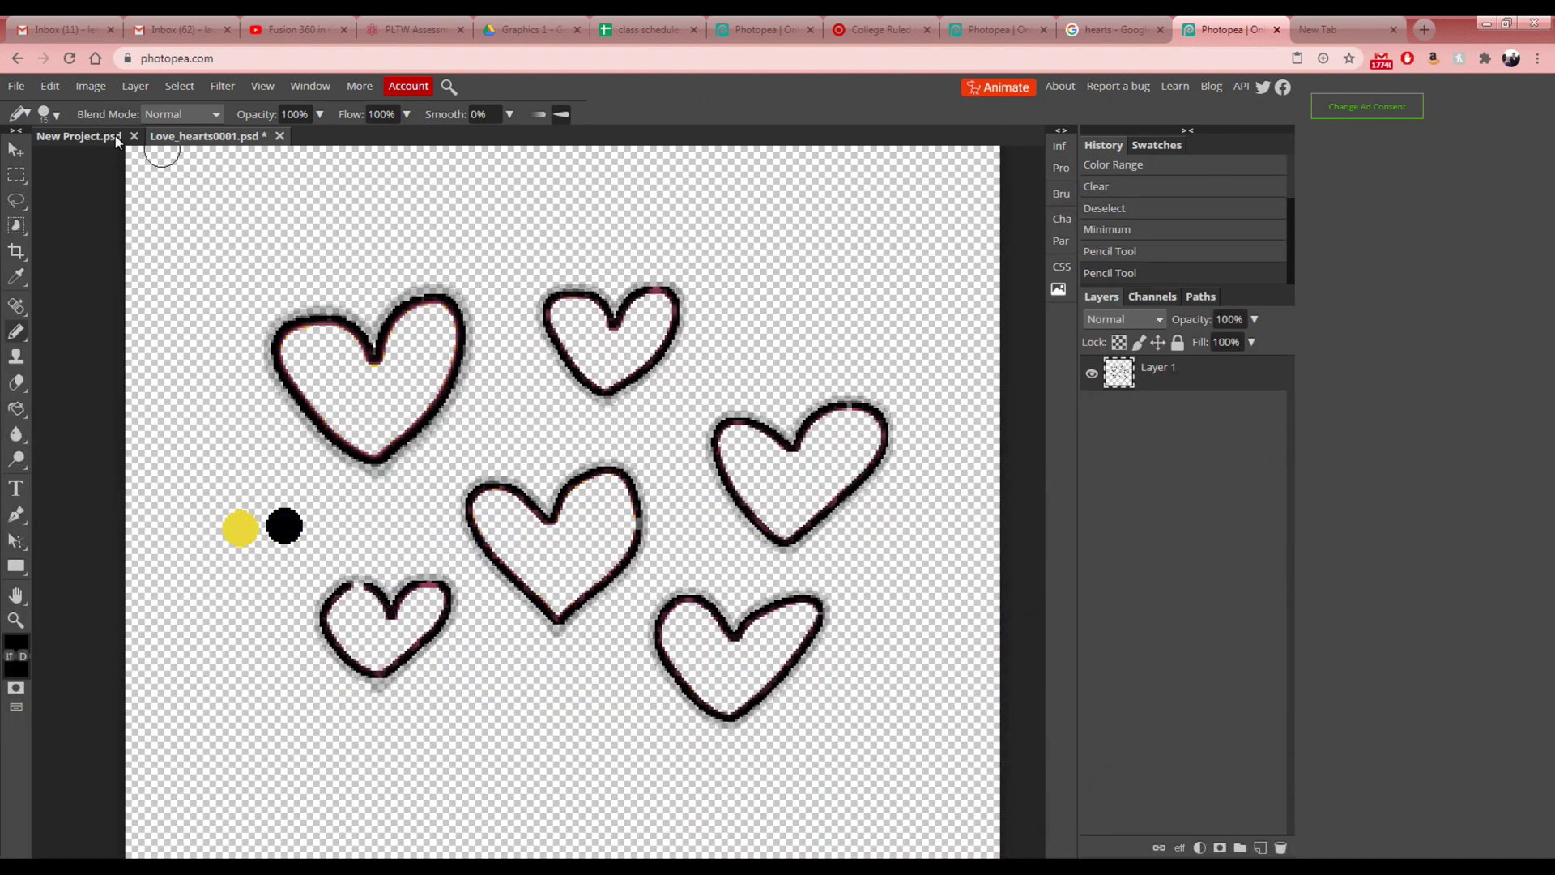
- Close the gap in the lower-left heart's left lobe with black Pencil marks at a 4 px size
click(55, 114)
drag(89, 163, 64, 162)
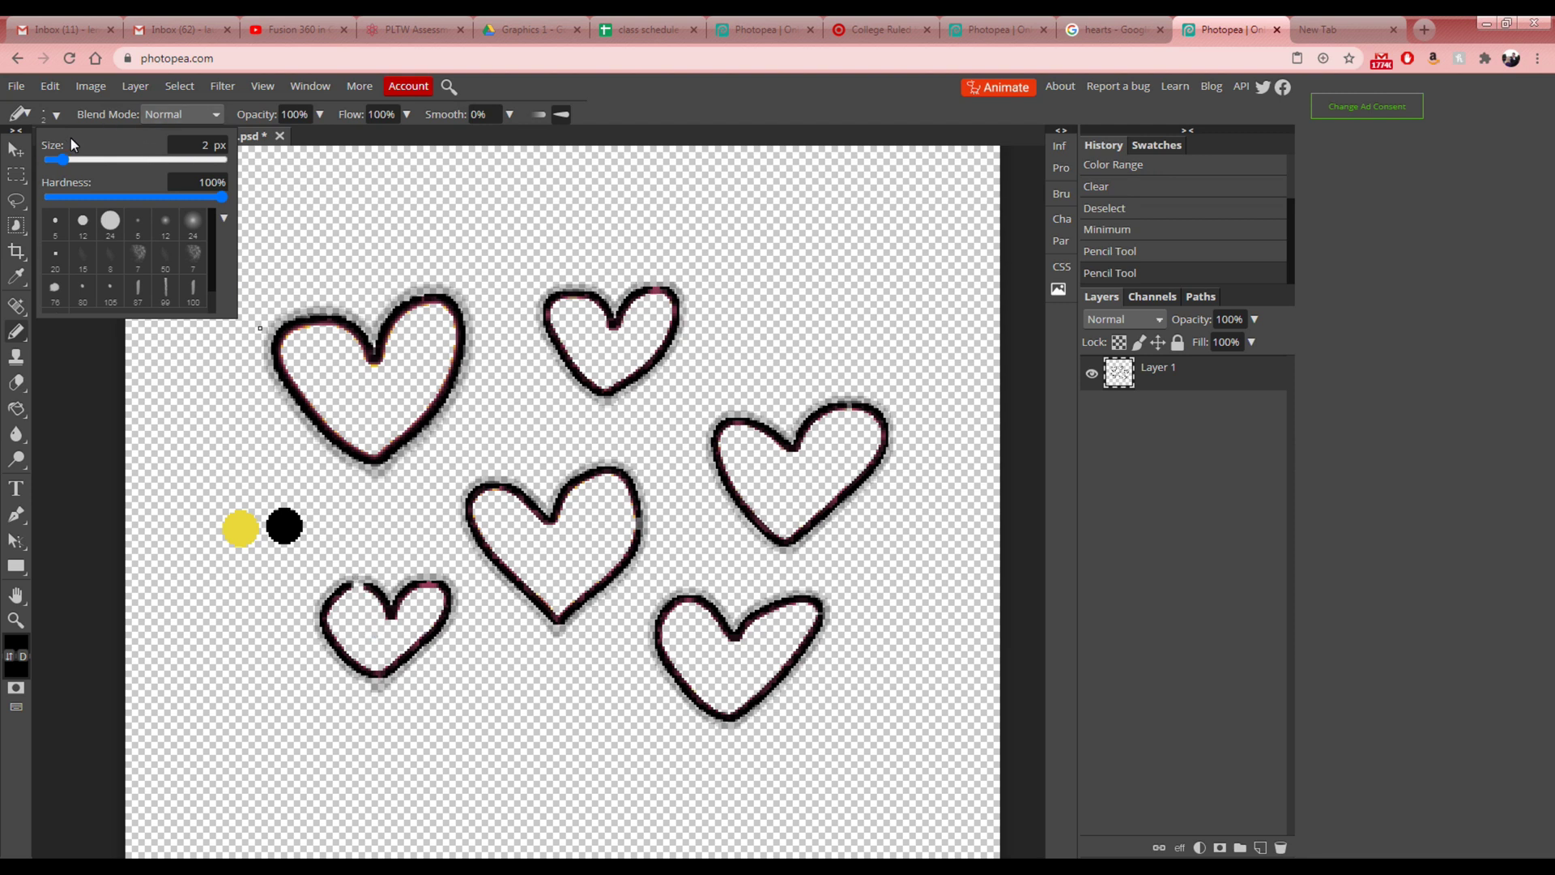
drag(63, 162, 68, 162)
drag(70, 161, 75, 161)
drag(90, 160, 70, 159)
click(102, 382)
scroll(358, 614, up, 5)
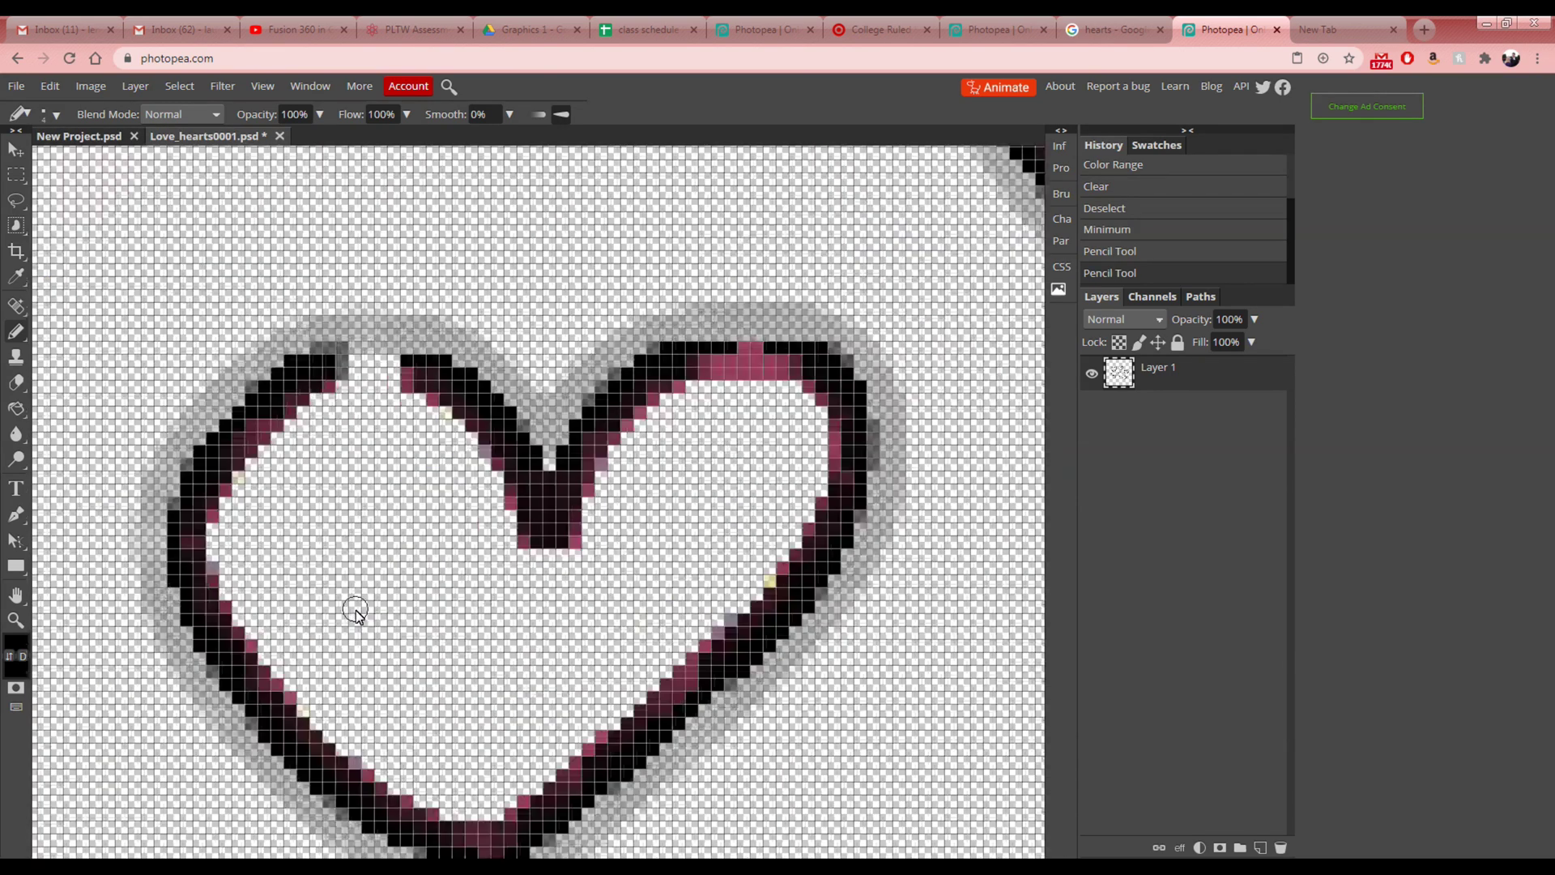
click(359, 352)
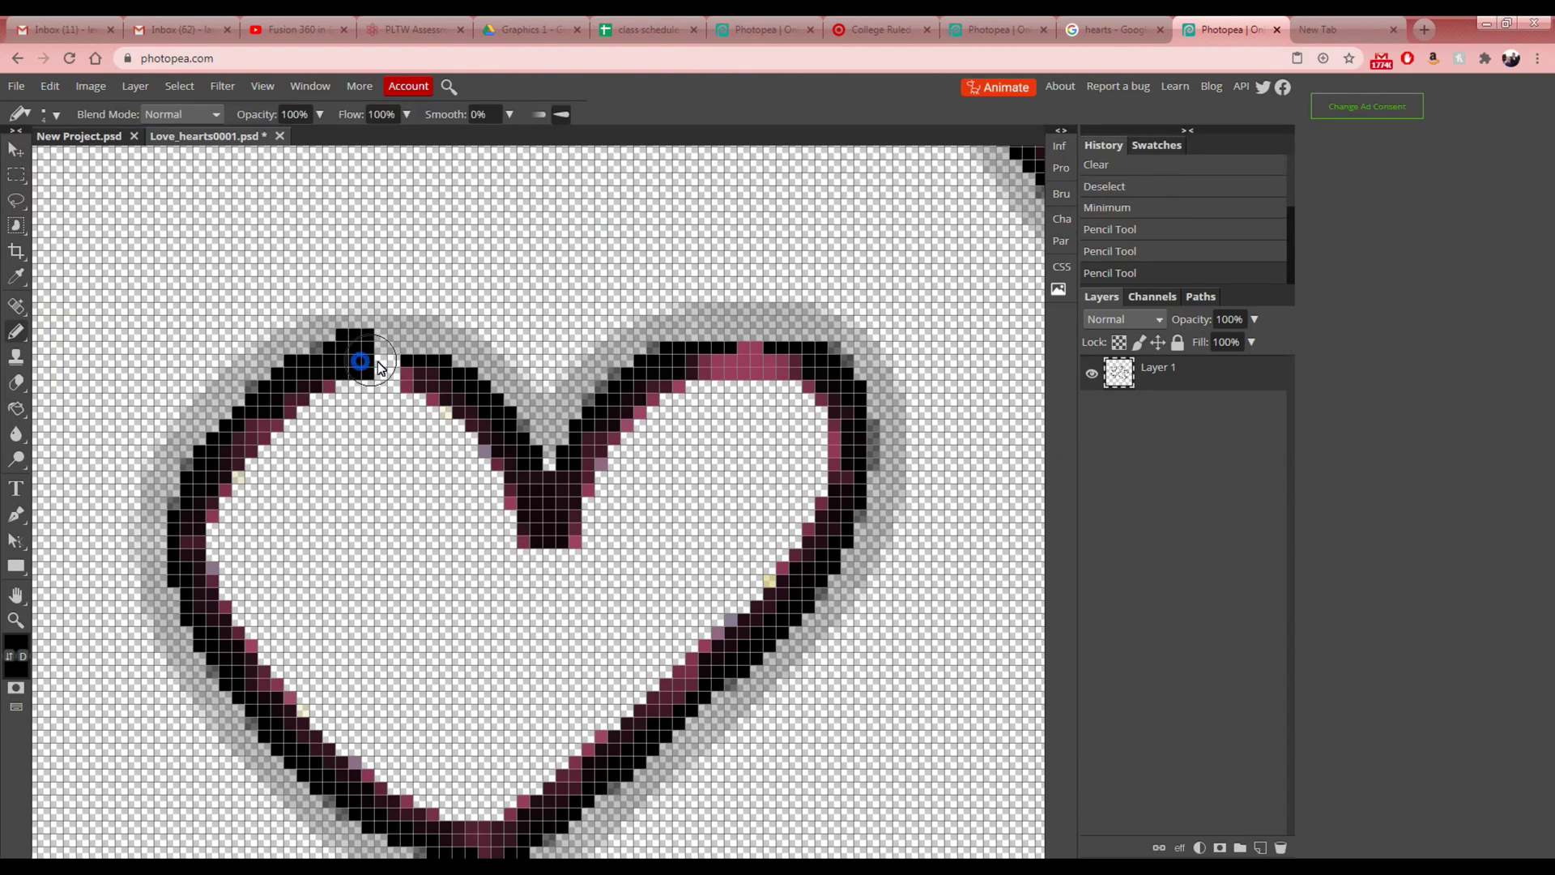
click(388, 359)
click(400, 362)
scroll(404, 380, down, 1)
scroll(406, 396, down, 4)
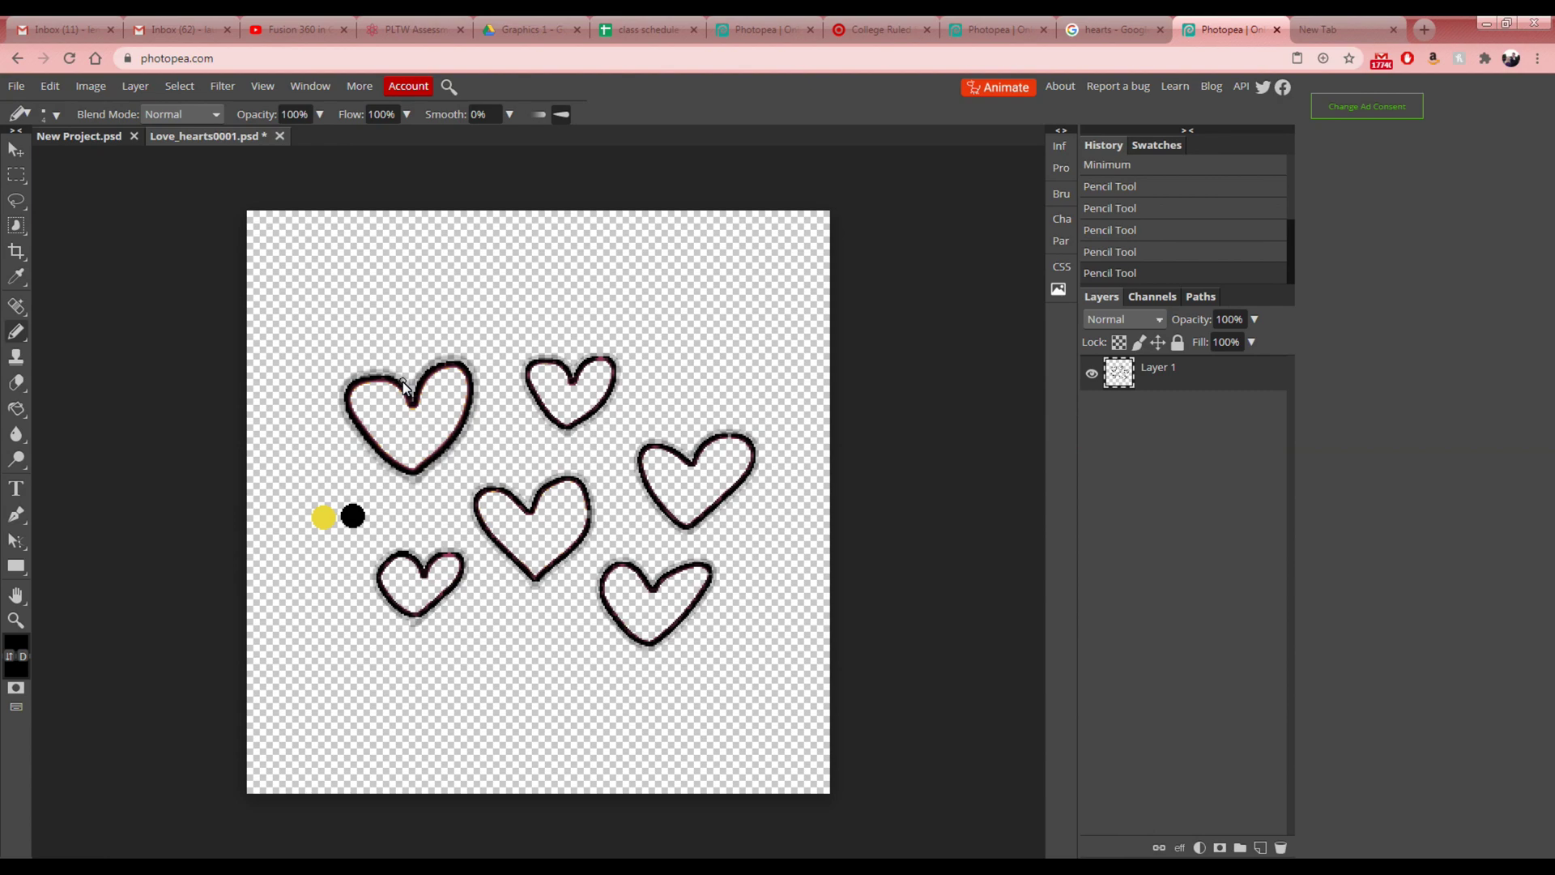
- Draw over the pink stretch on top of the lower-left heart's right lobe with the black Pencil at 3 px
scroll(489, 615, up, 2)
scroll(313, 400, up, 4)
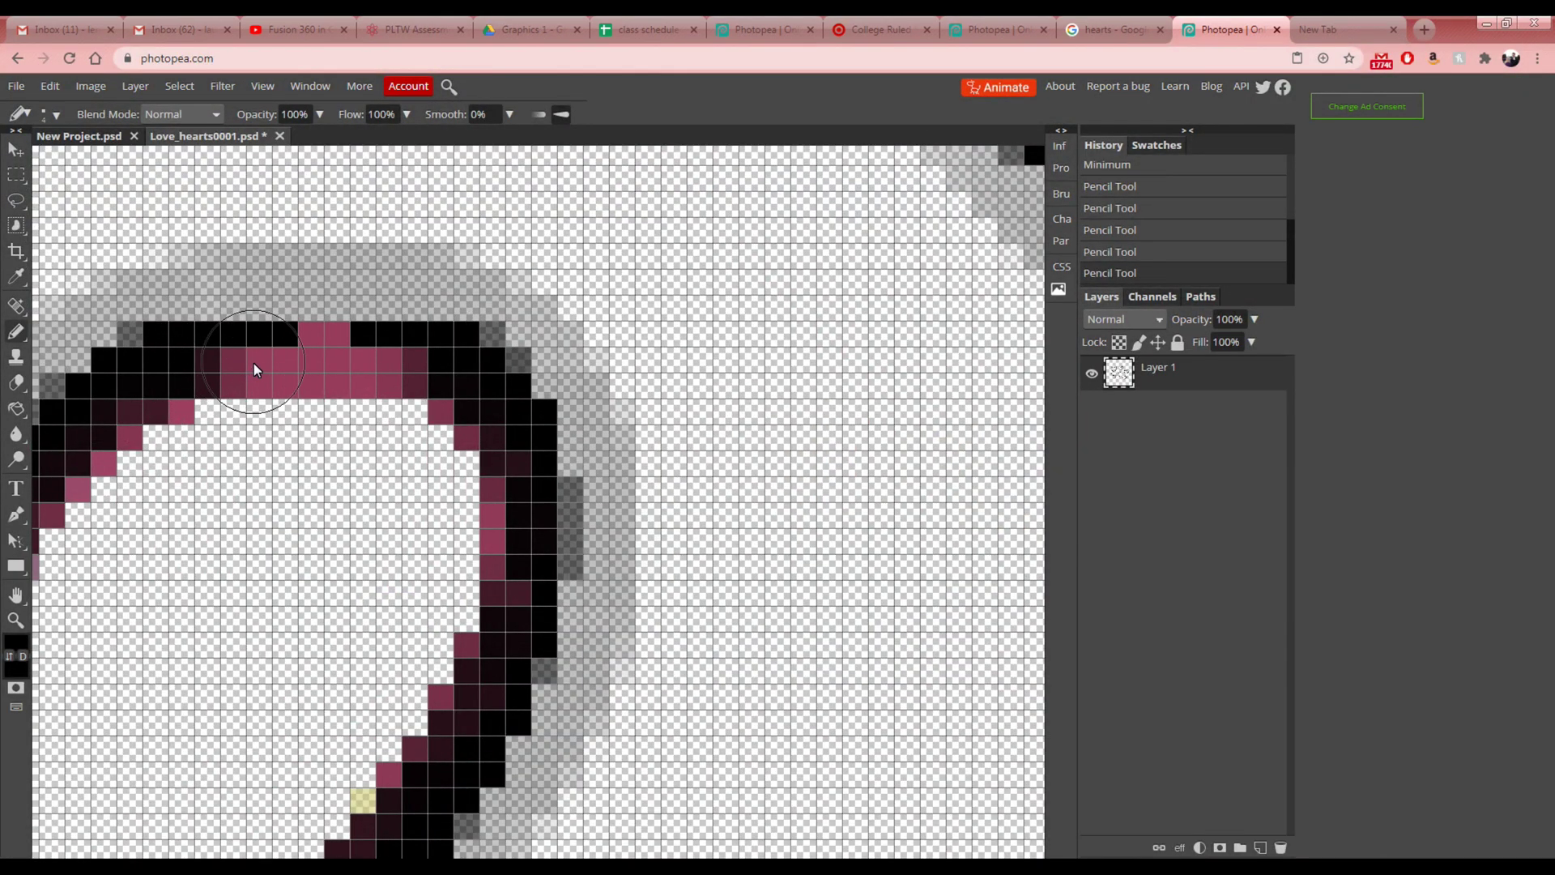
click(52, 115)
click(207, 146)
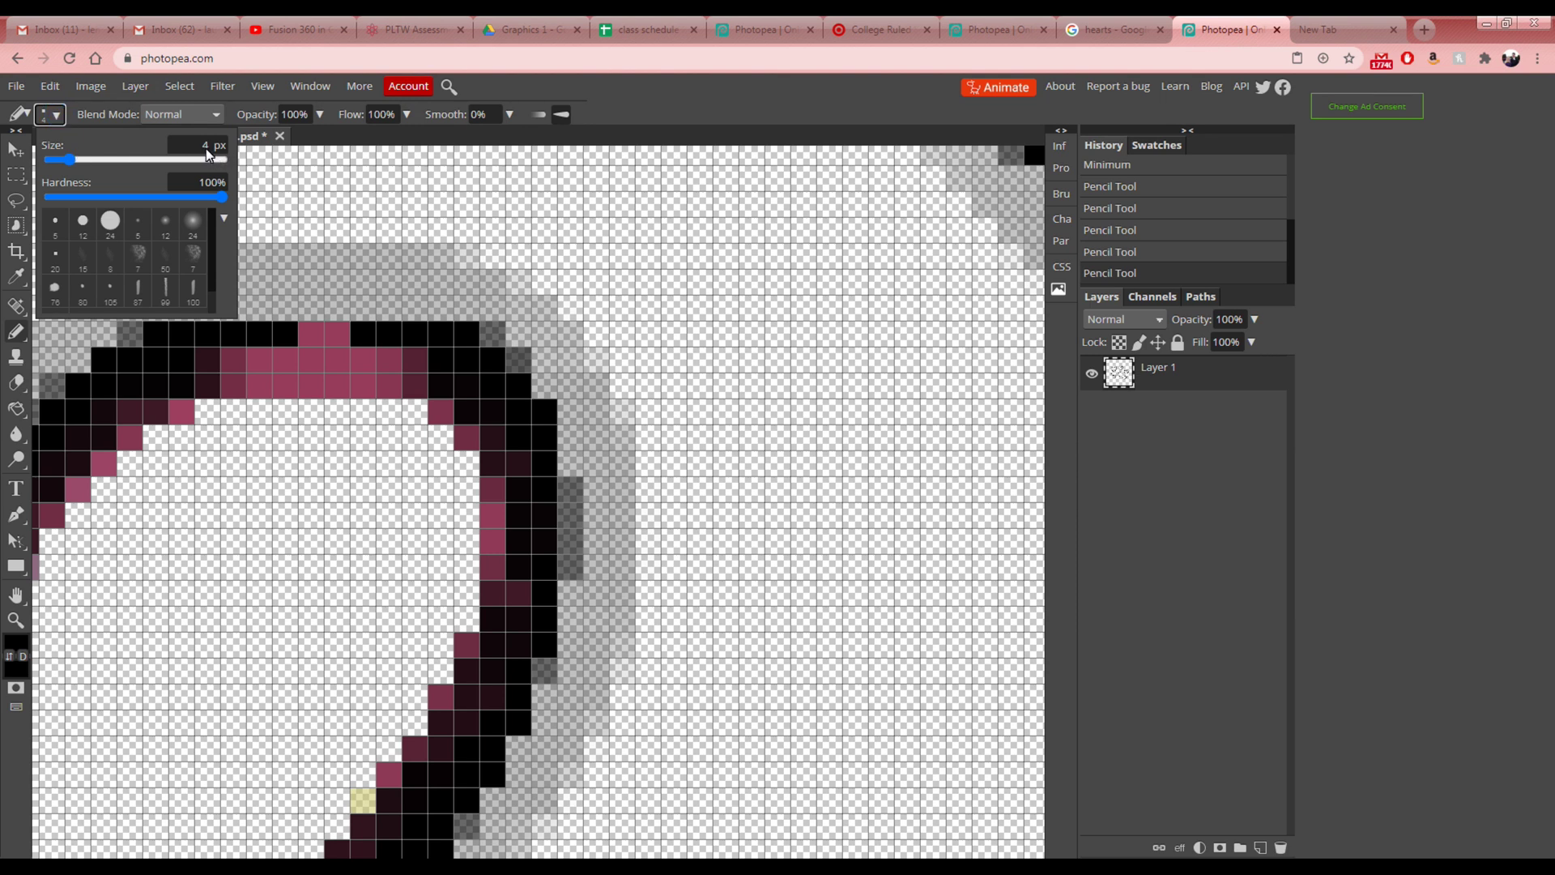
key(BackSpace)
text(3)
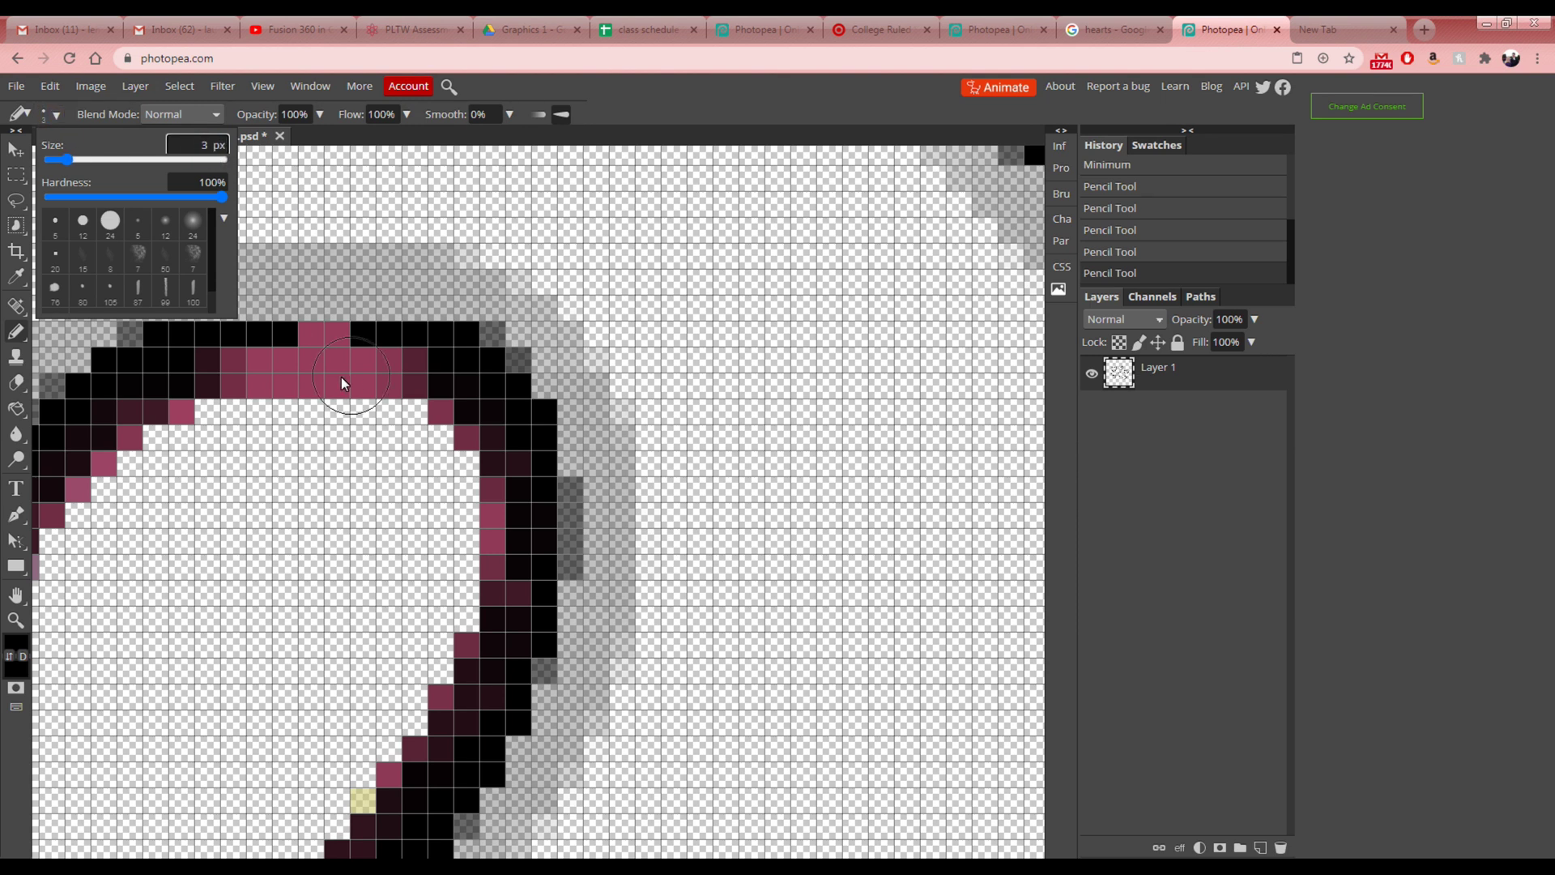
click(324, 358)
scroll(73, 510, down, 3)
drag(234, 354, 387, 358)
scroll(392, 360, up, 2)
scroll(393, 372, down, 5)
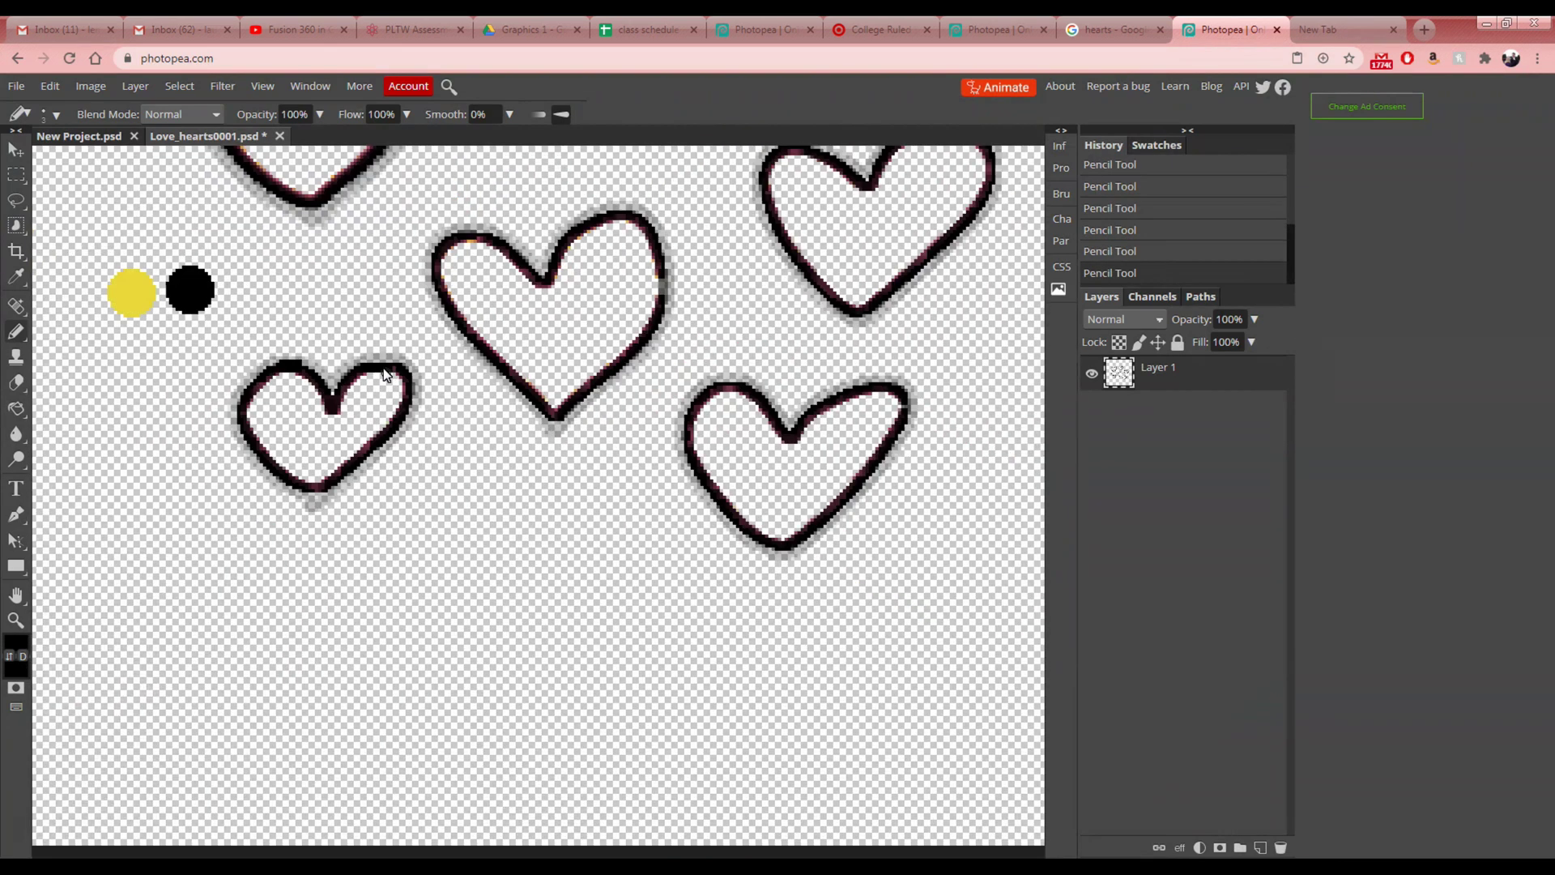
- Erase the yellow and black dots above the lower-left heart with the Eraser tool
scroll(716, 304, down, 2)
scroll(722, 302, up, 2)
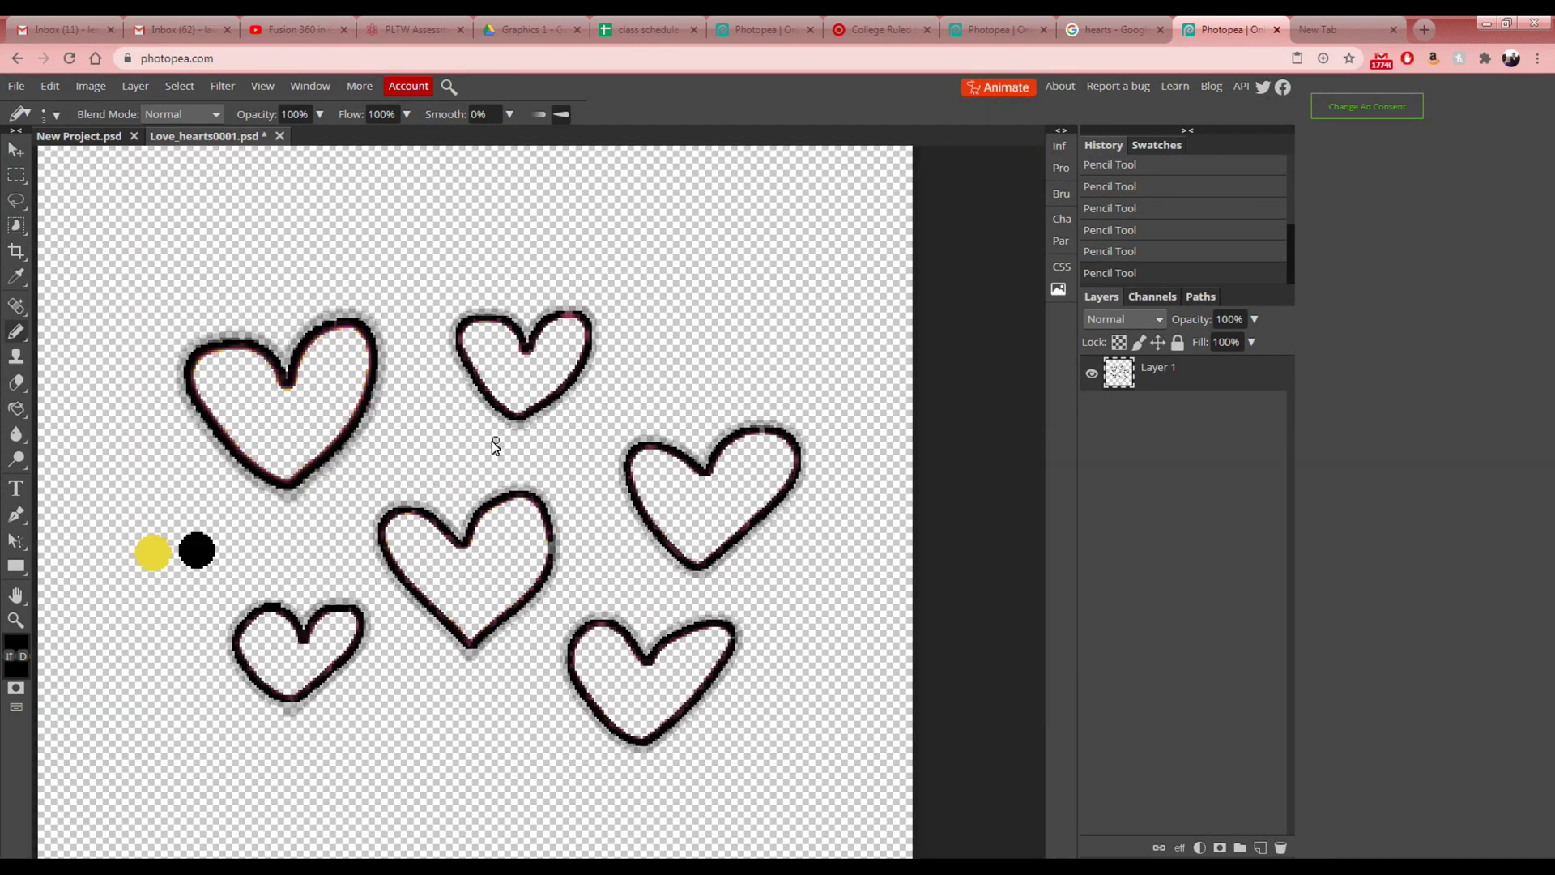
scroll(201, 542, down, 2)
scroll(440, 537, up, 3)
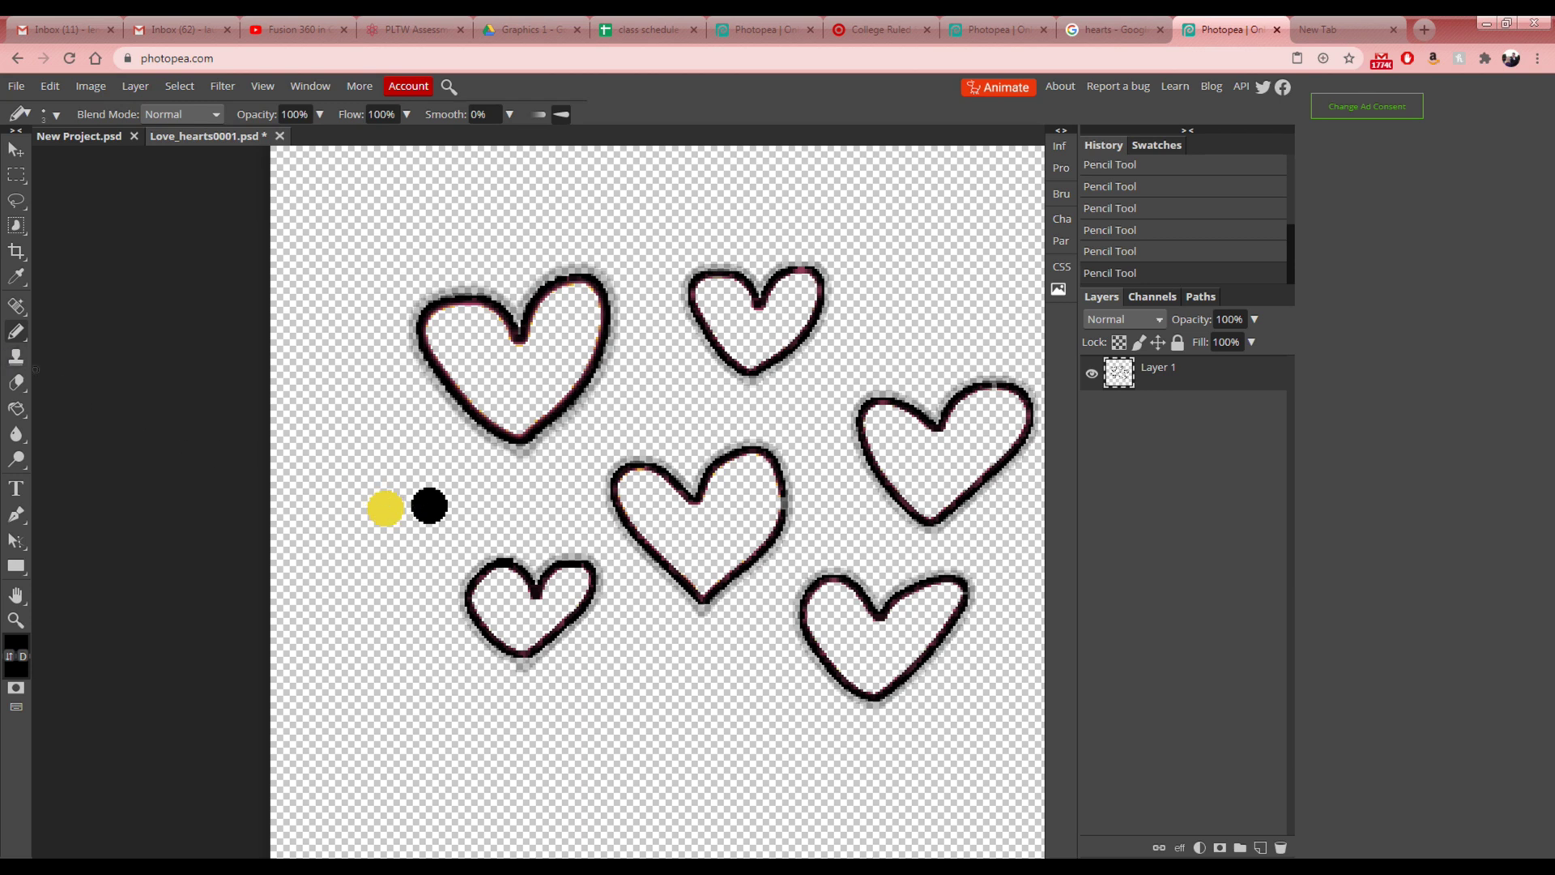
click(16, 307)
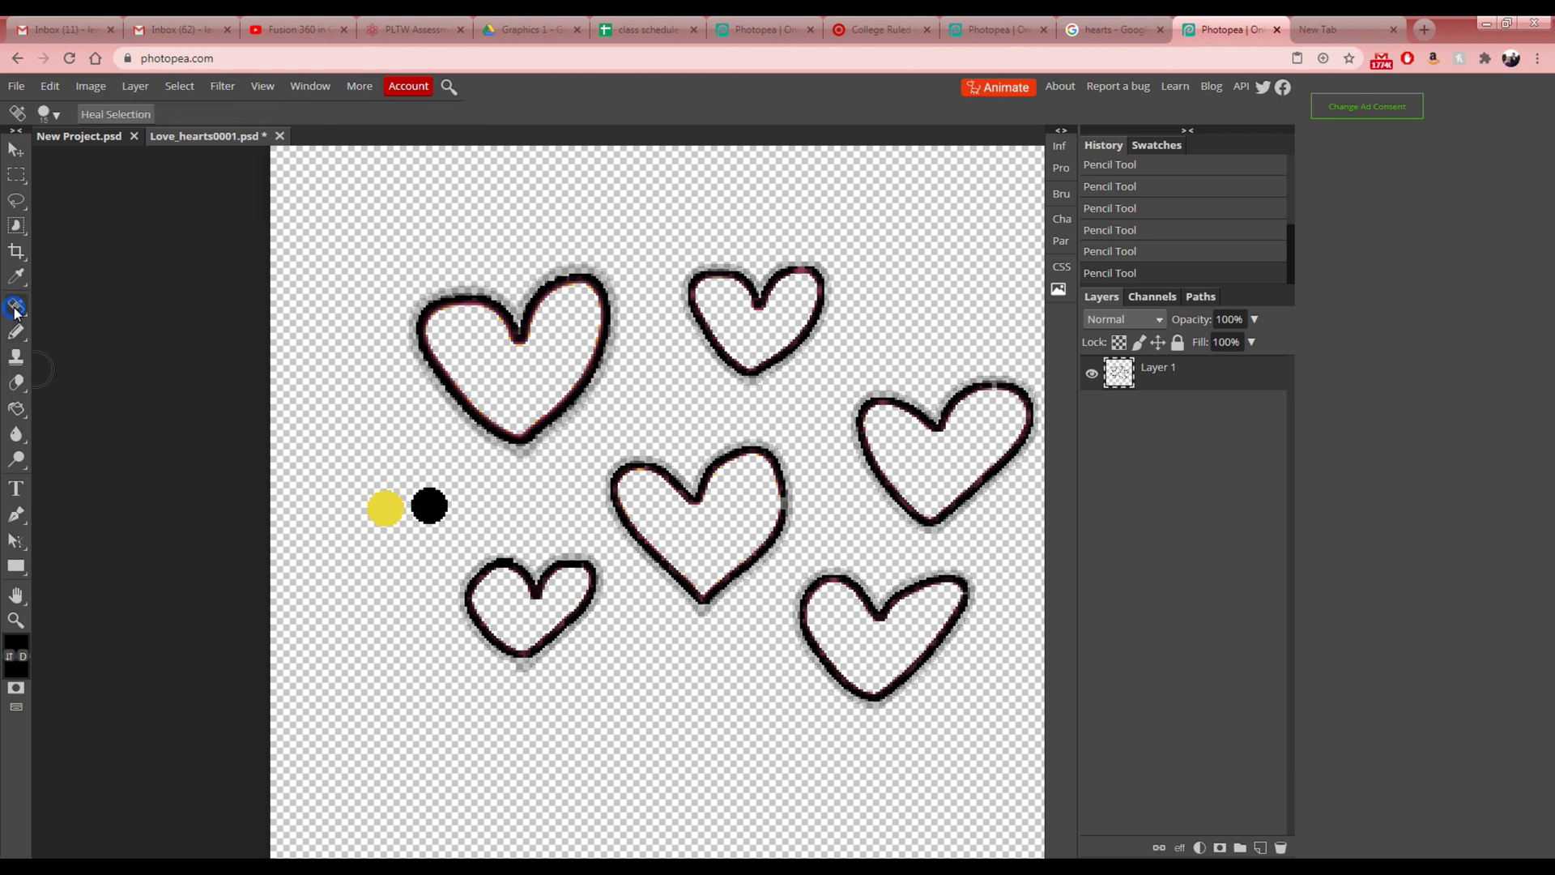
click(15, 309)
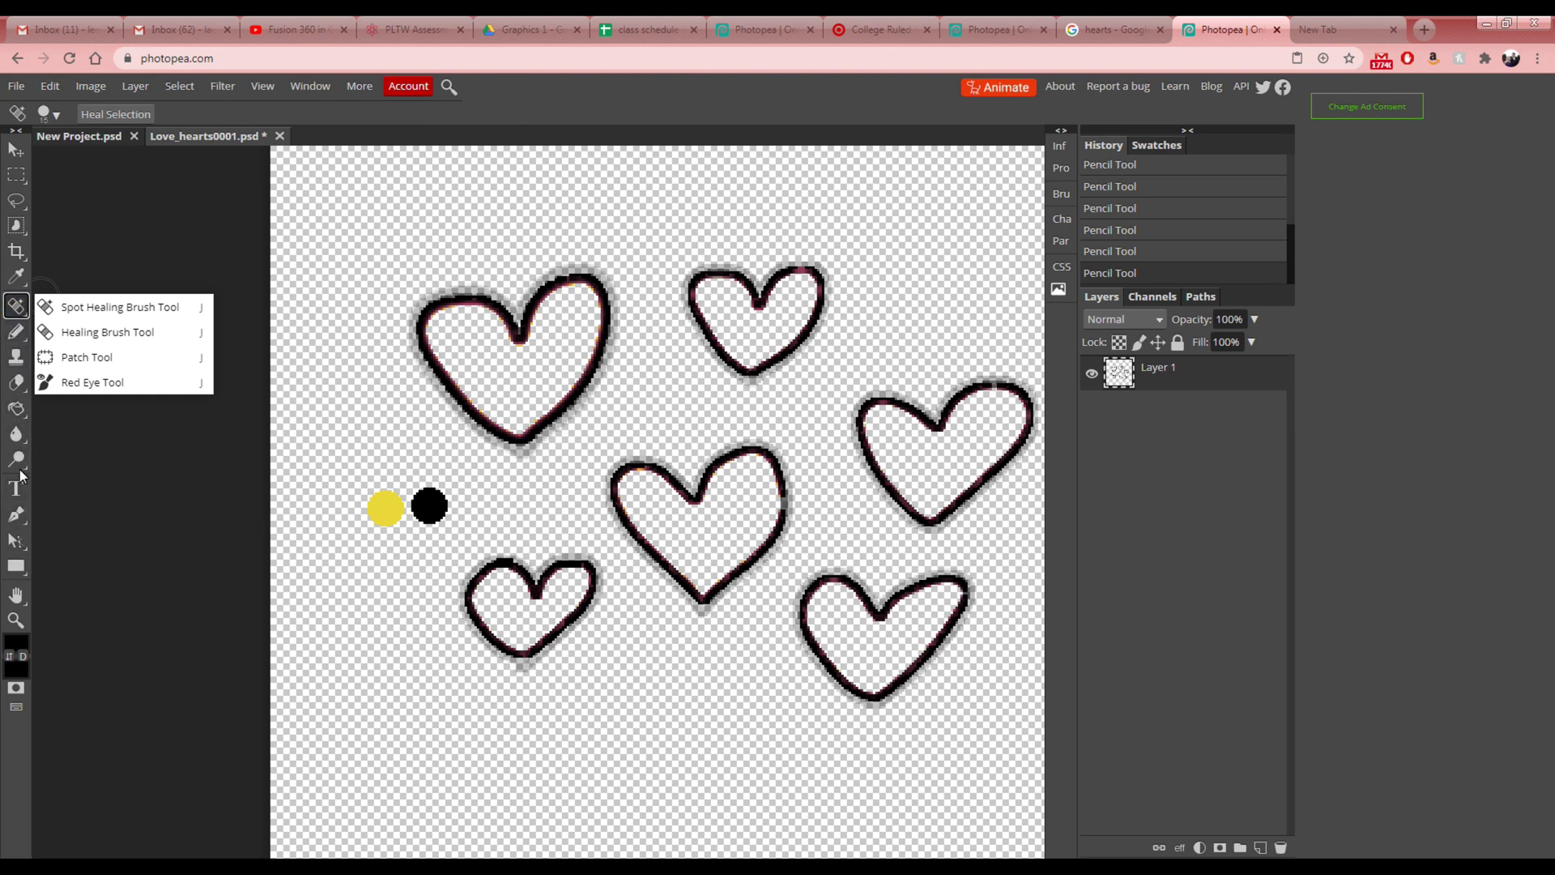
click(17, 382)
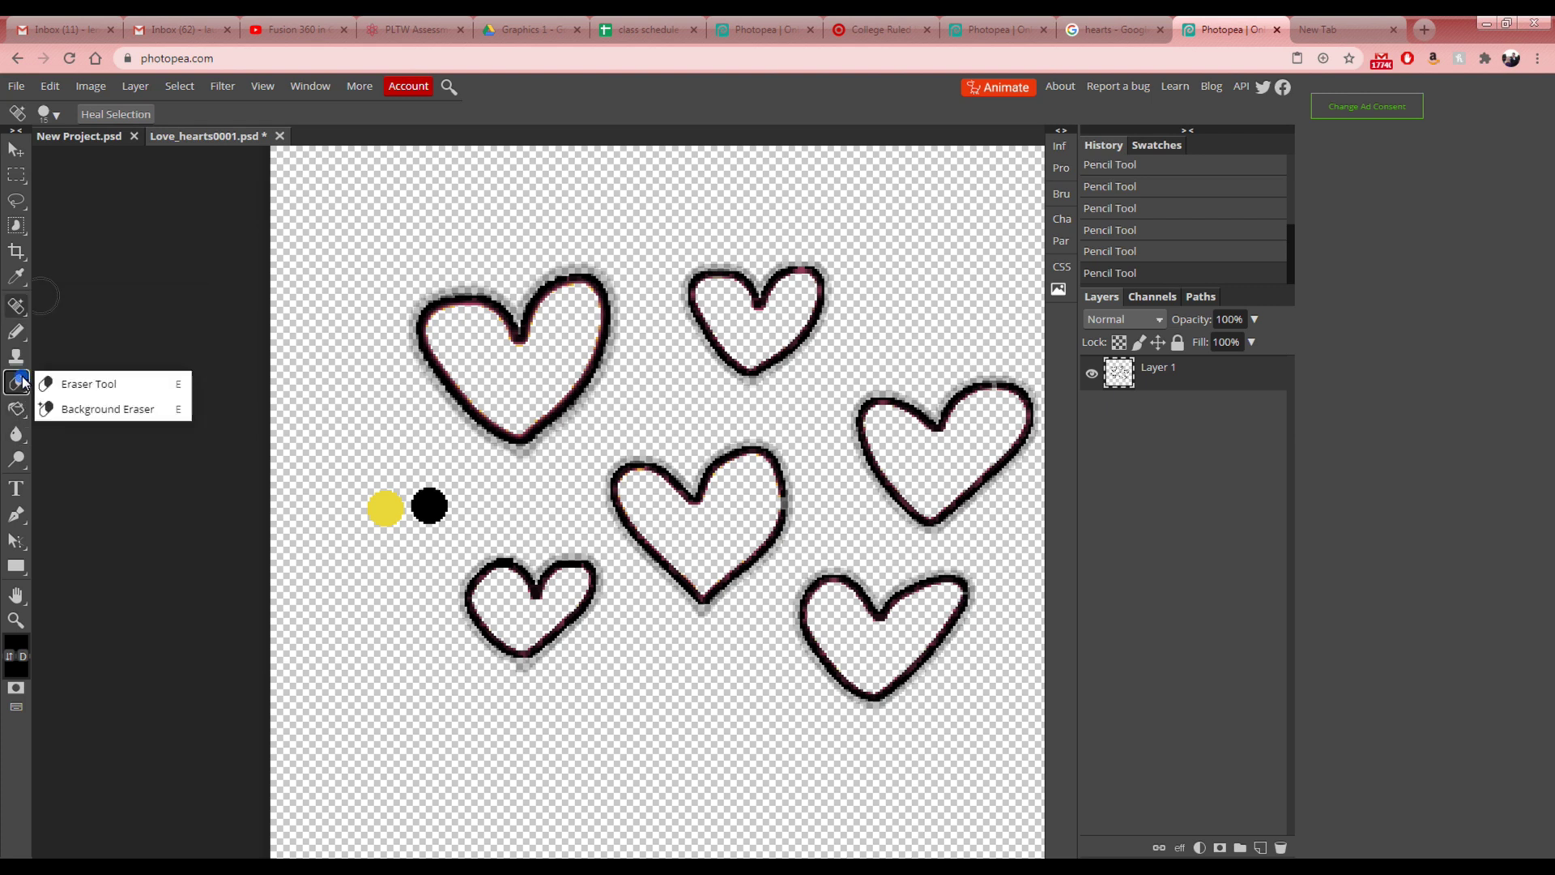
click(86, 382)
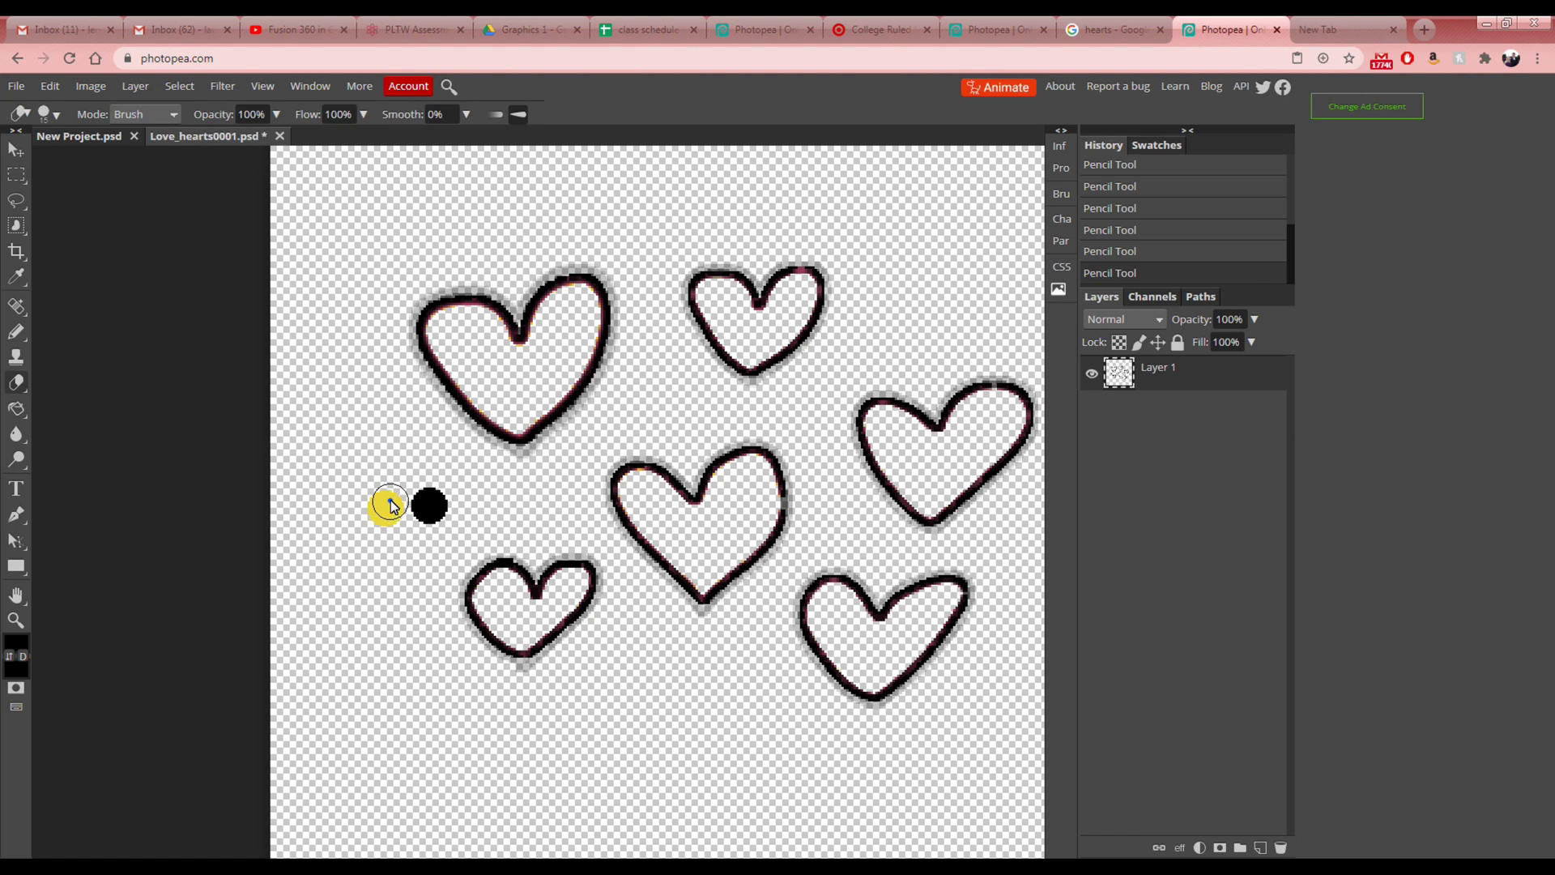
mouse_move(395, 511)
mouse_down()
mouse_move(434, 493)
mouse_move(430, 511)
mouse_up()
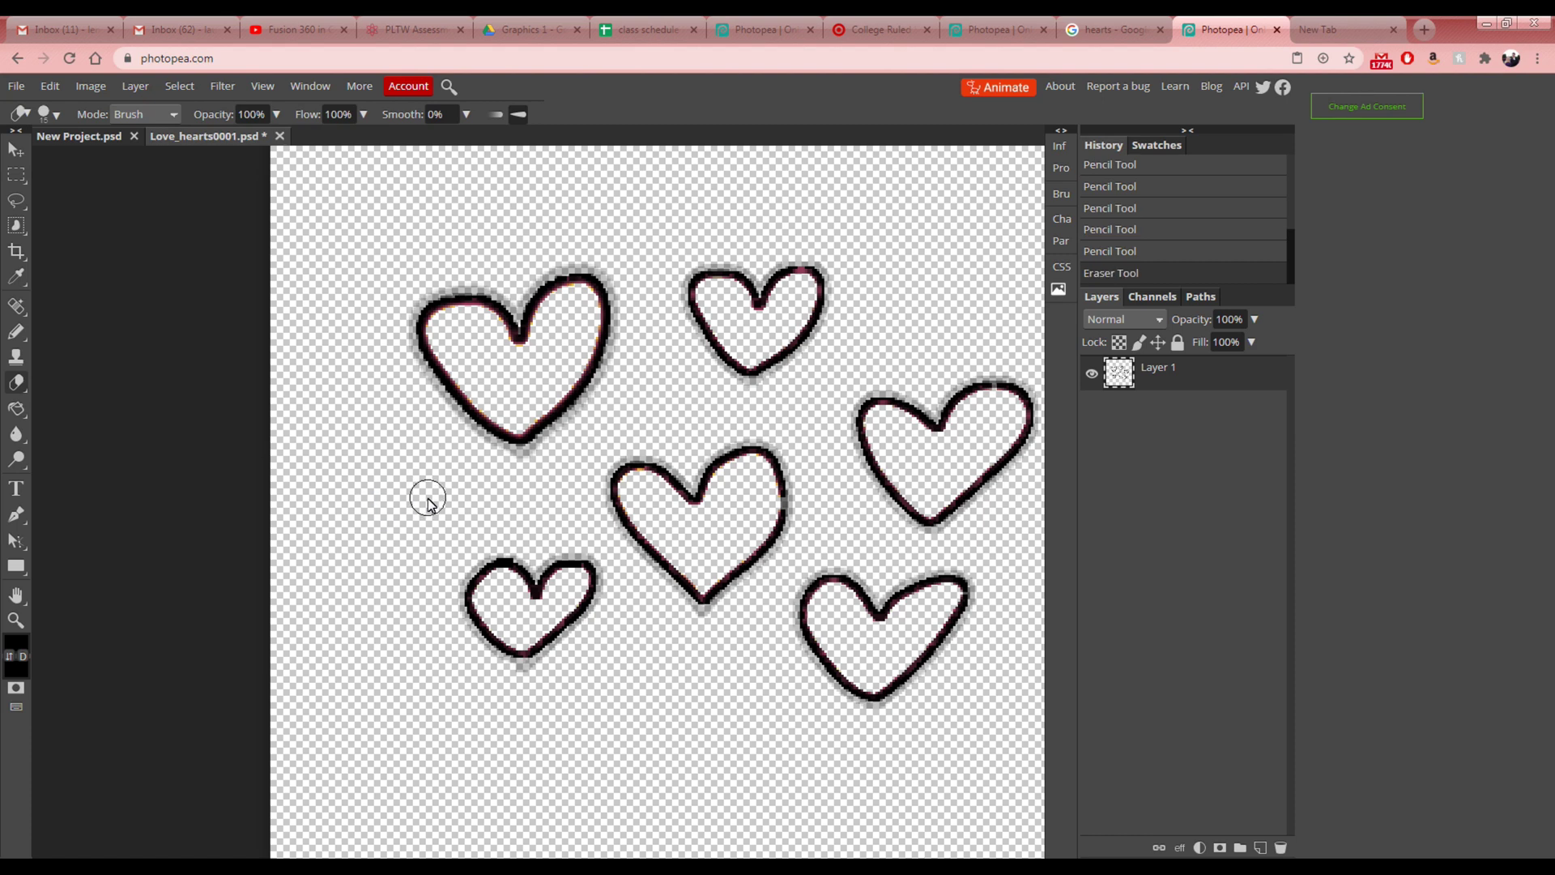
- Erase the gray halo beneath the bottom tip of the upper-left heart with a 2 px eraser
scroll(533, 449, up, 5)
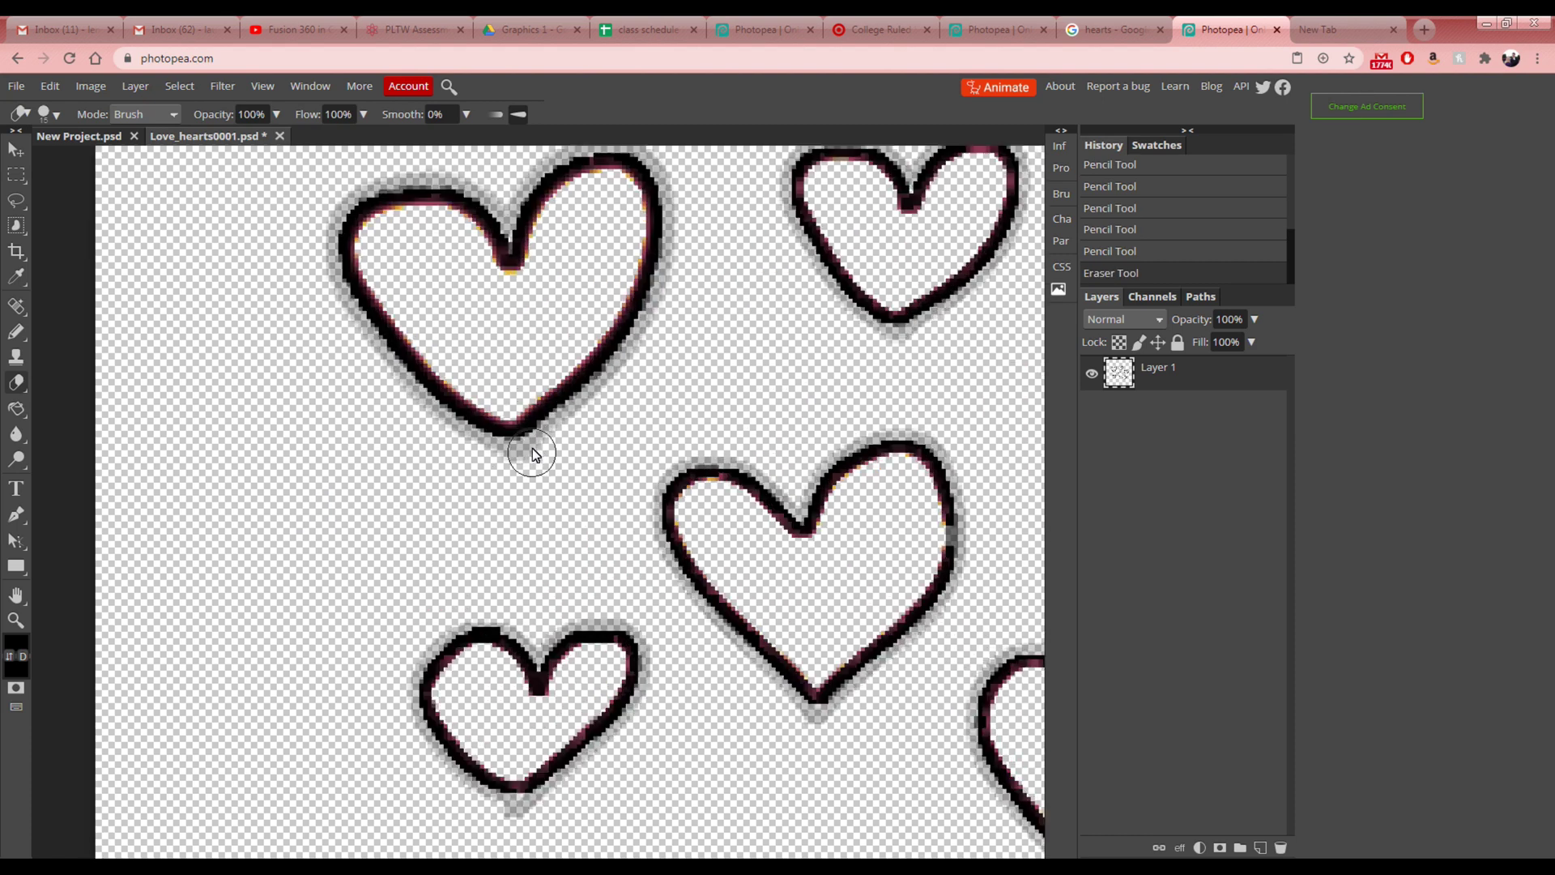
scroll(534, 452, up, 4)
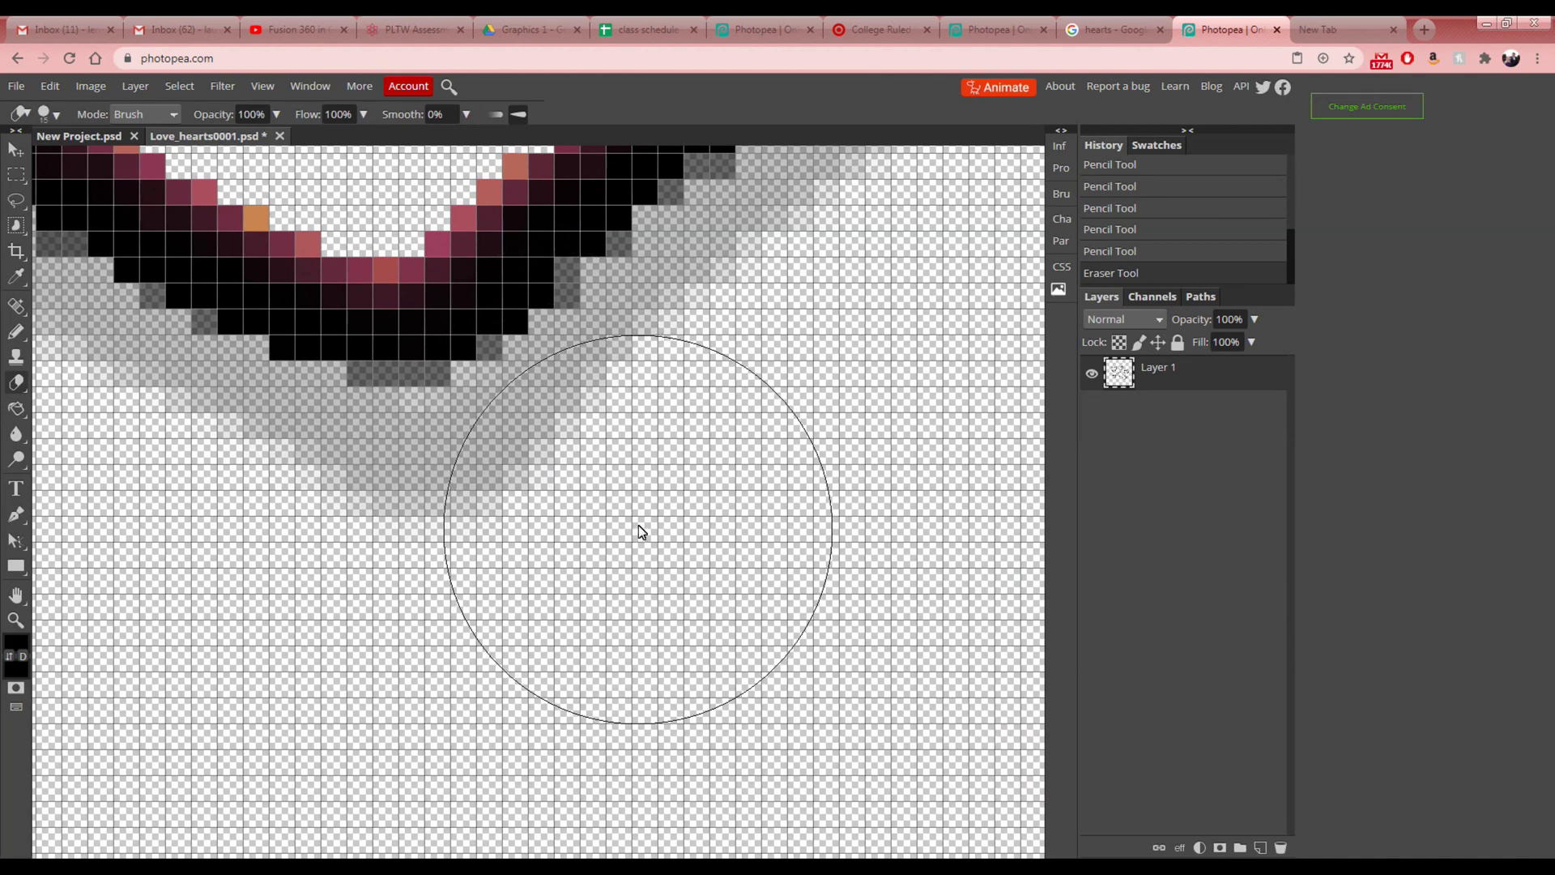
click(60, 117)
drag(76, 159, 62, 159)
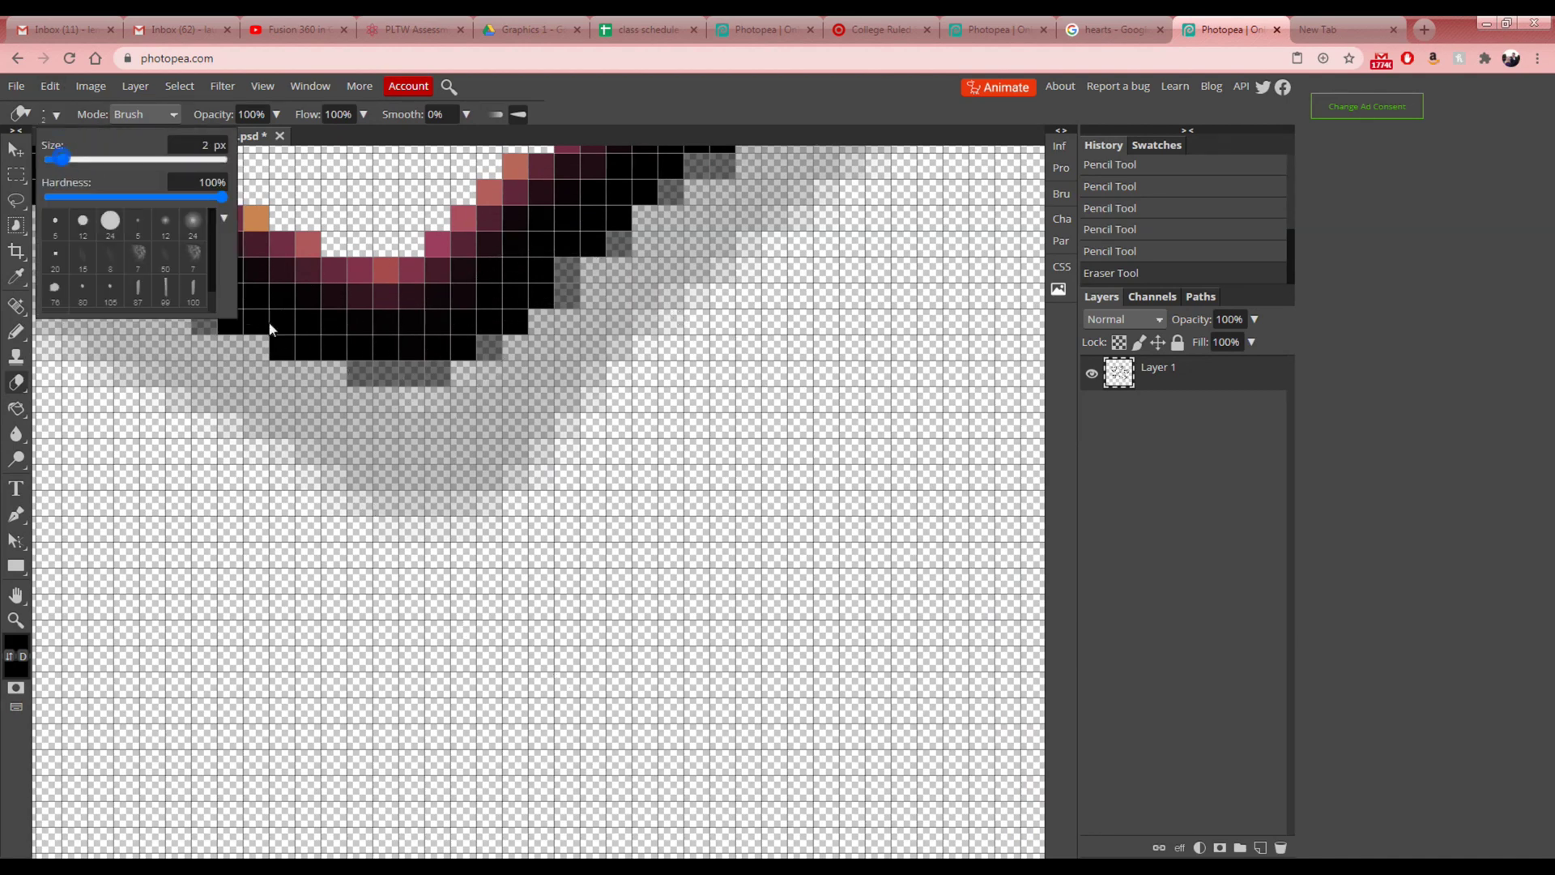
click(541, 457)
mouse_move(617, 304)
mouse_down()
mouse_move(486, 410)
mouse_move(394, 523)
mouse_move(464, 495)
mouse_move(556, 419)
mouse_move(410, 426)
mouse_move(180, 358)
mouse_move(387, 499)
mouse_move(428, 490)
mouse_move(366, 471)
mouse_up()
click(364, 466)
- Erase the gray halo along the lower-left edge of the upper-left heart
scroll(358, 544, down, 5)
scroll(353, 531, down, 4)
scroll(347, 521, up, 5)
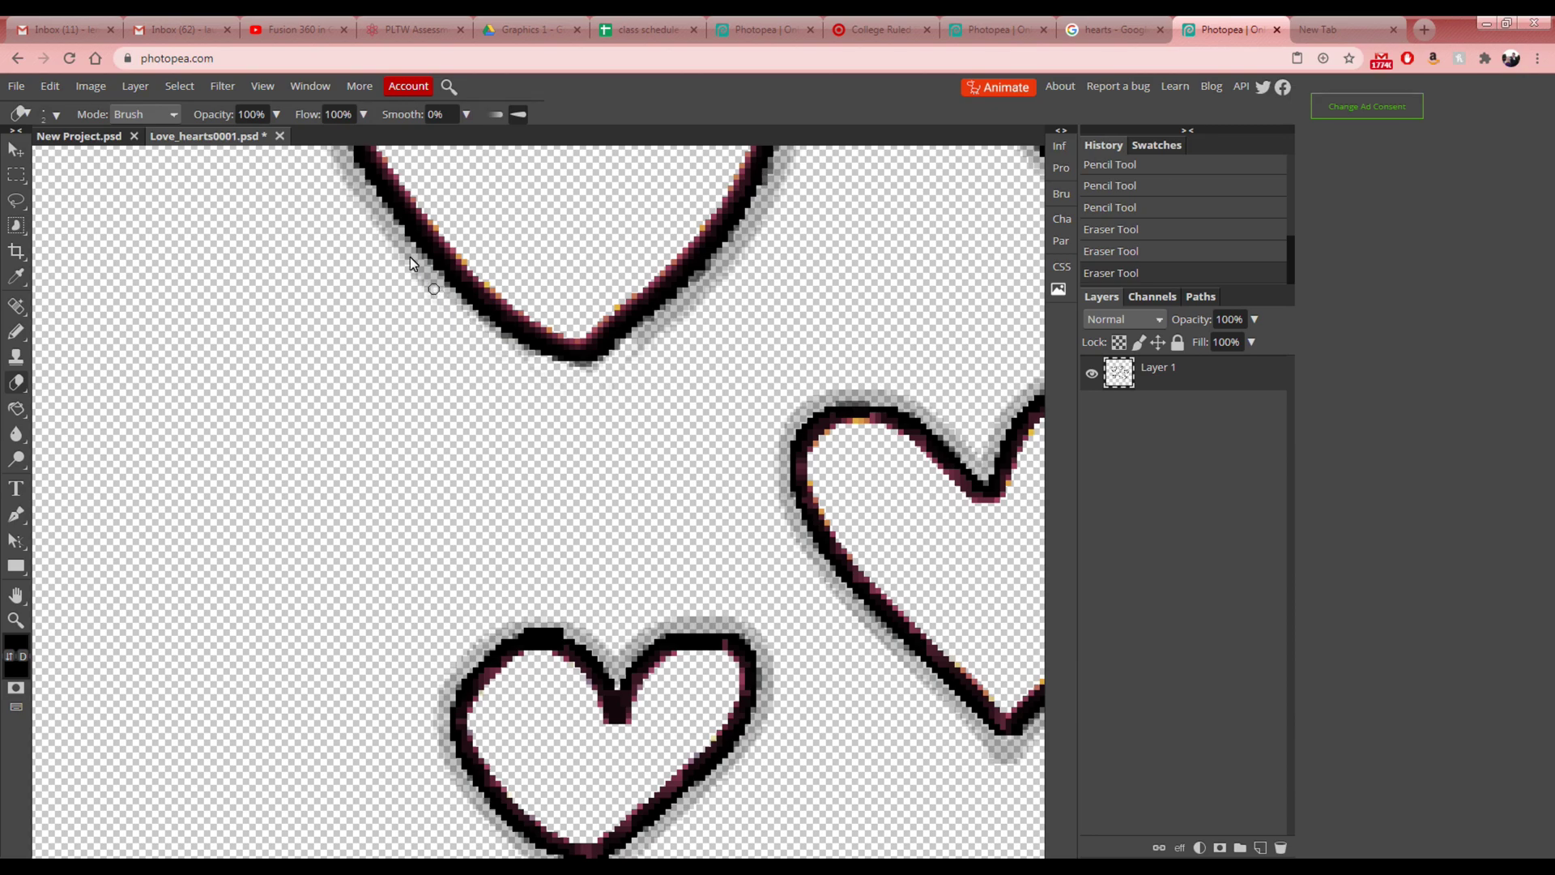
click(517, 364)
scroll(502, 363, up, 4)
scroll(502, 364, down, 5)
scroll(503, 366, down, 2)
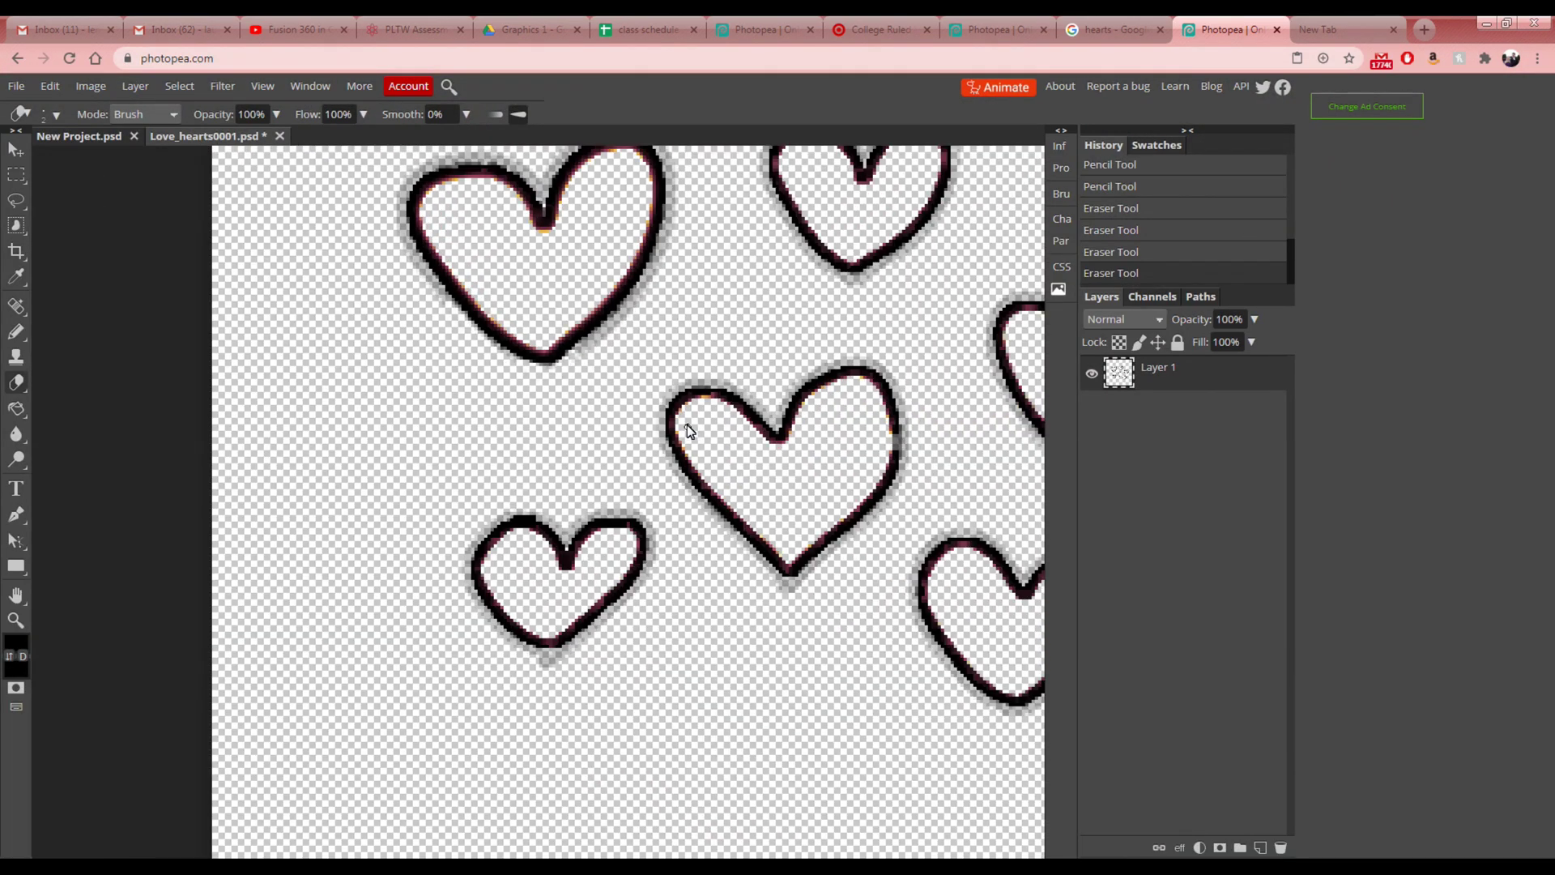
scroll(686, 421, down, 1)
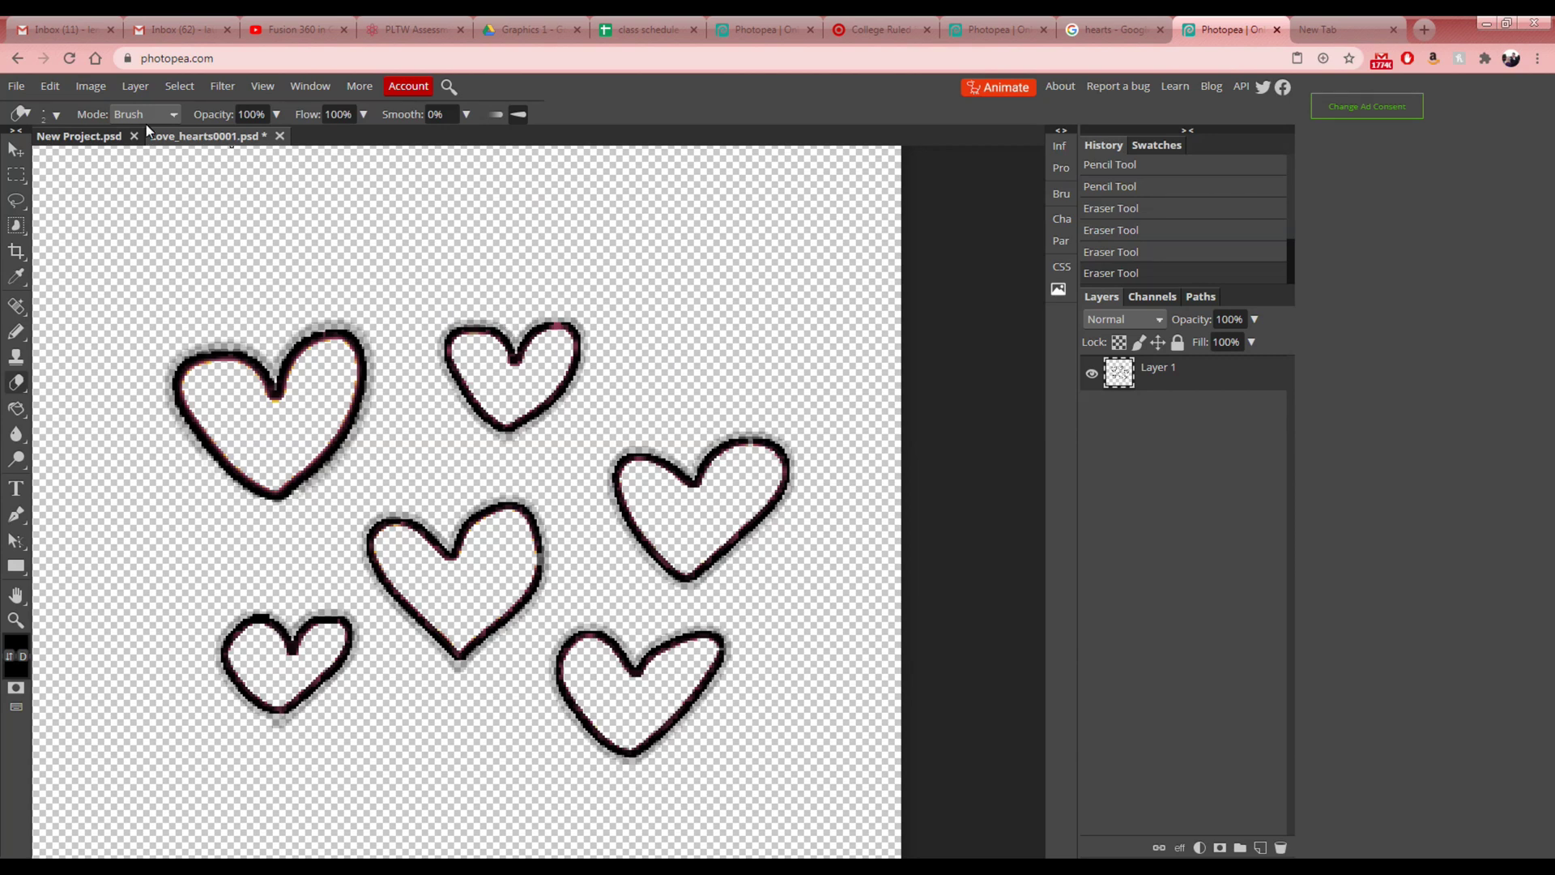
- Try to remove the gray halo around the hearts by deleting a Color Range selection with a fuzziness of 14, and deselect
click(180, 86)
click(223, 241)
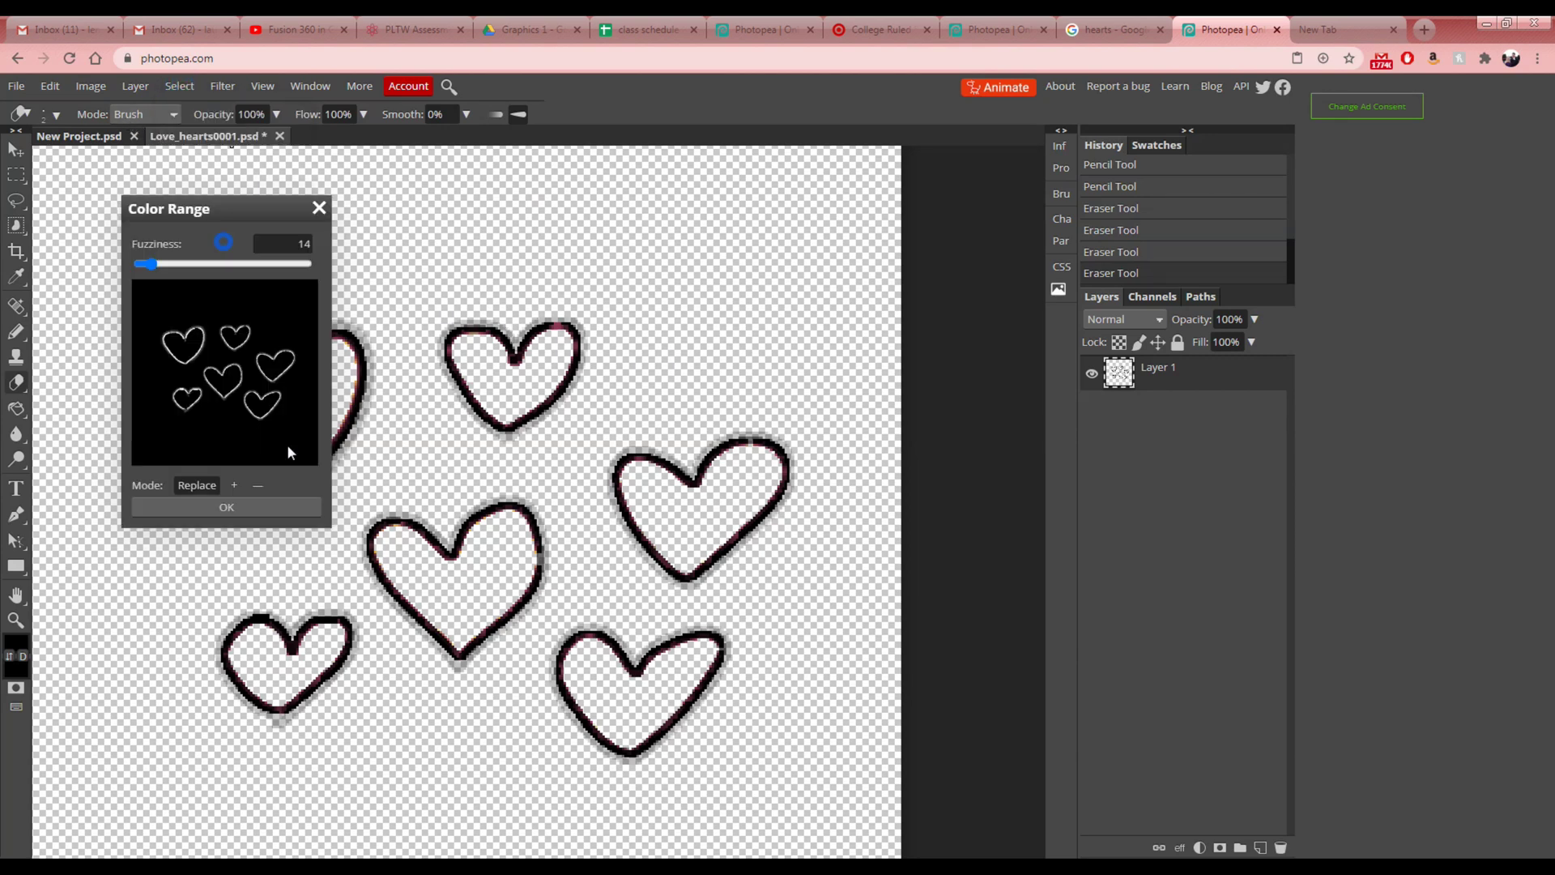
click(371, 379)
drag(238, 209, 819, 215)
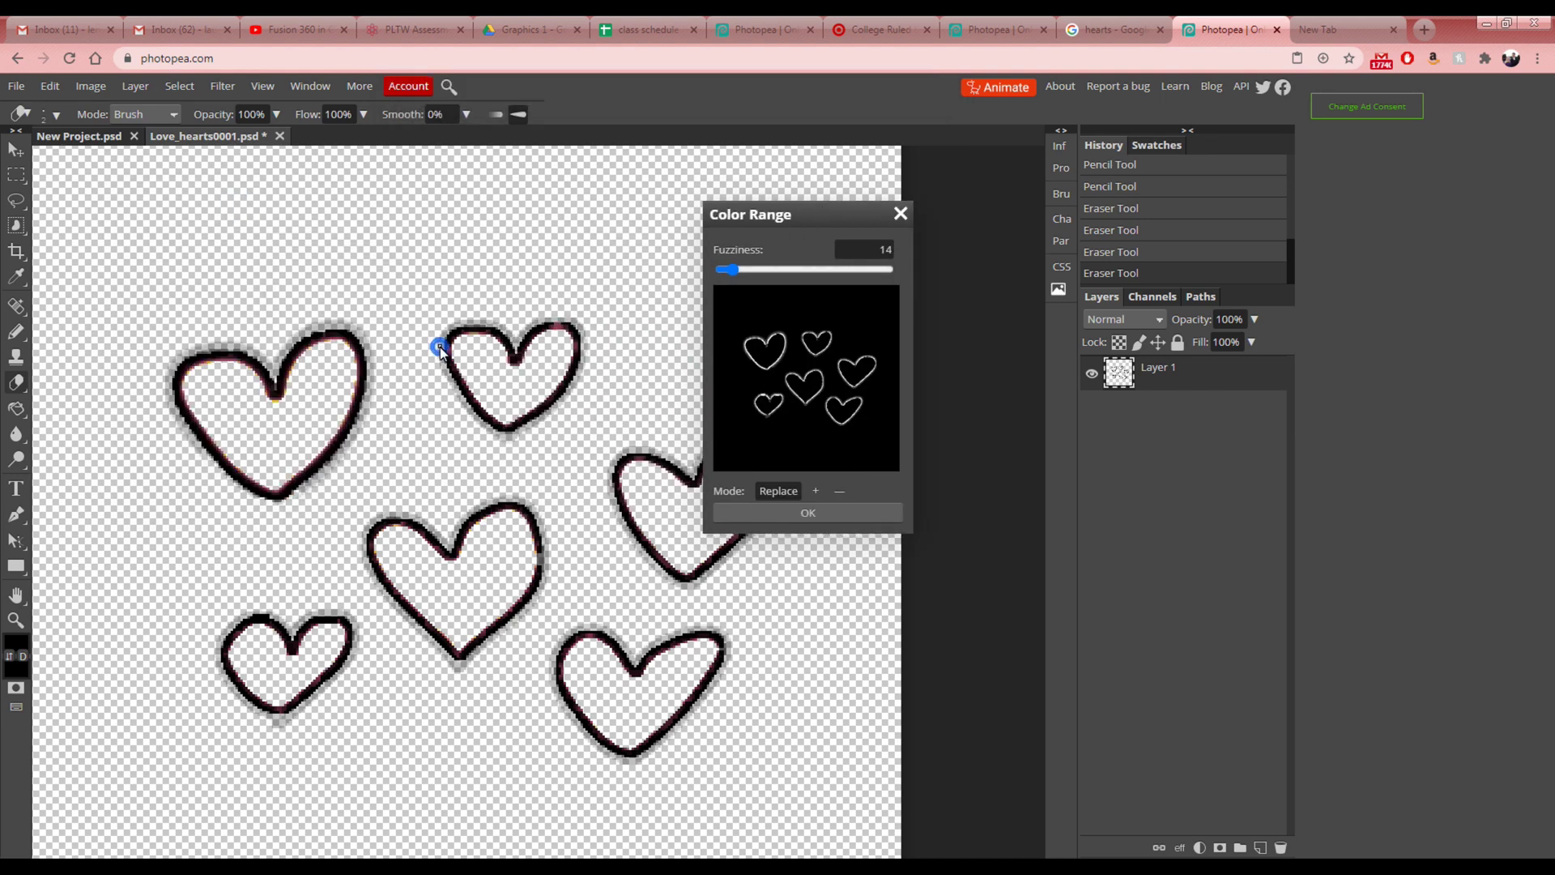
click(829, 513)
key(Delete)
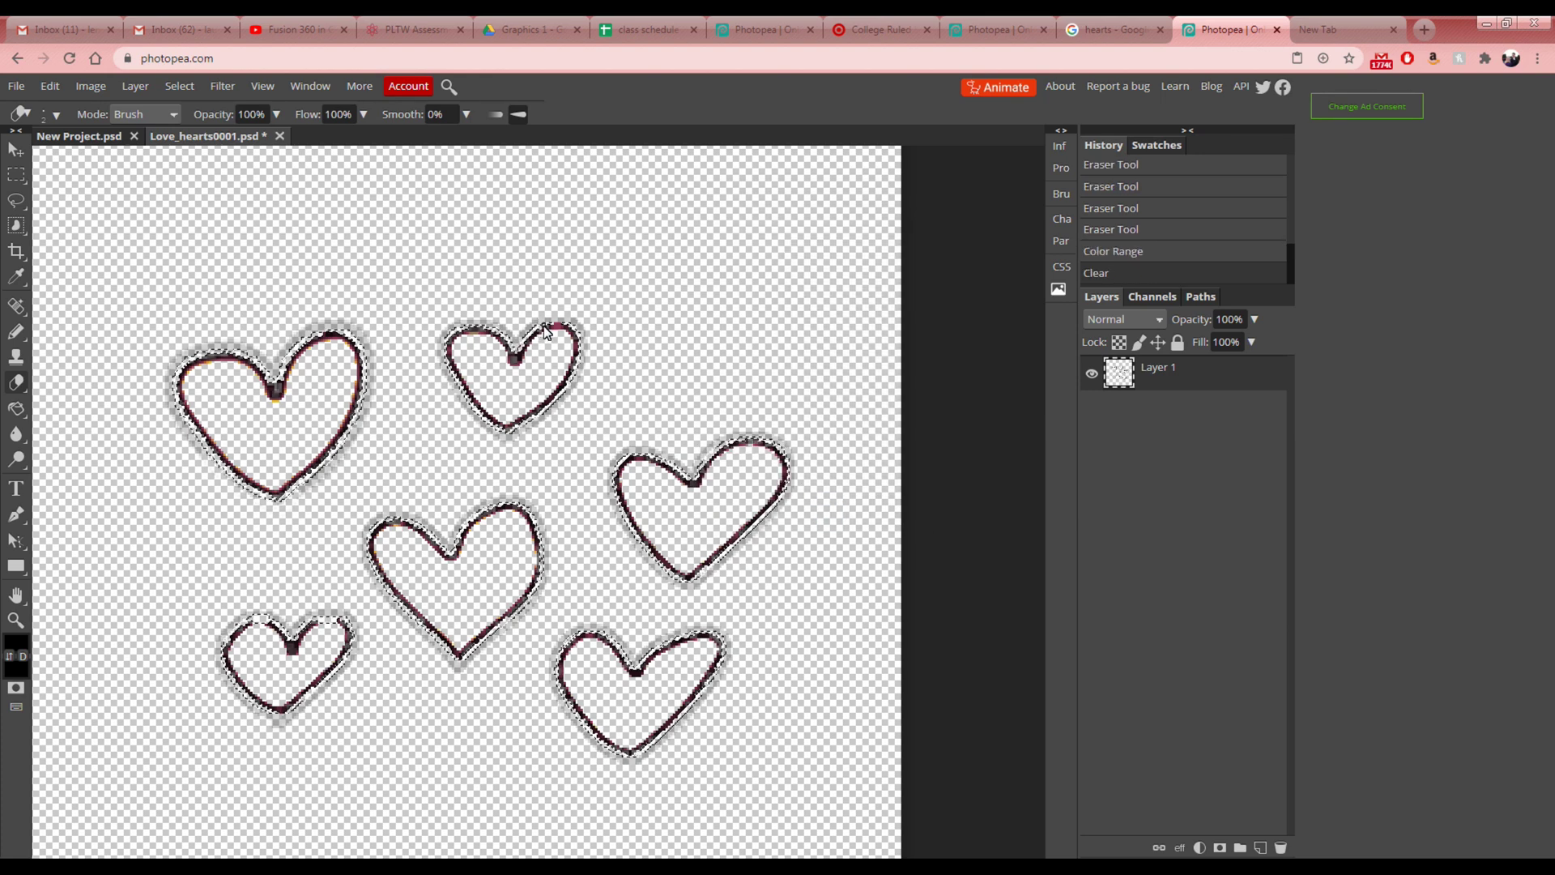
key(ctrl+d)
scroll(367, 359, up, 6)
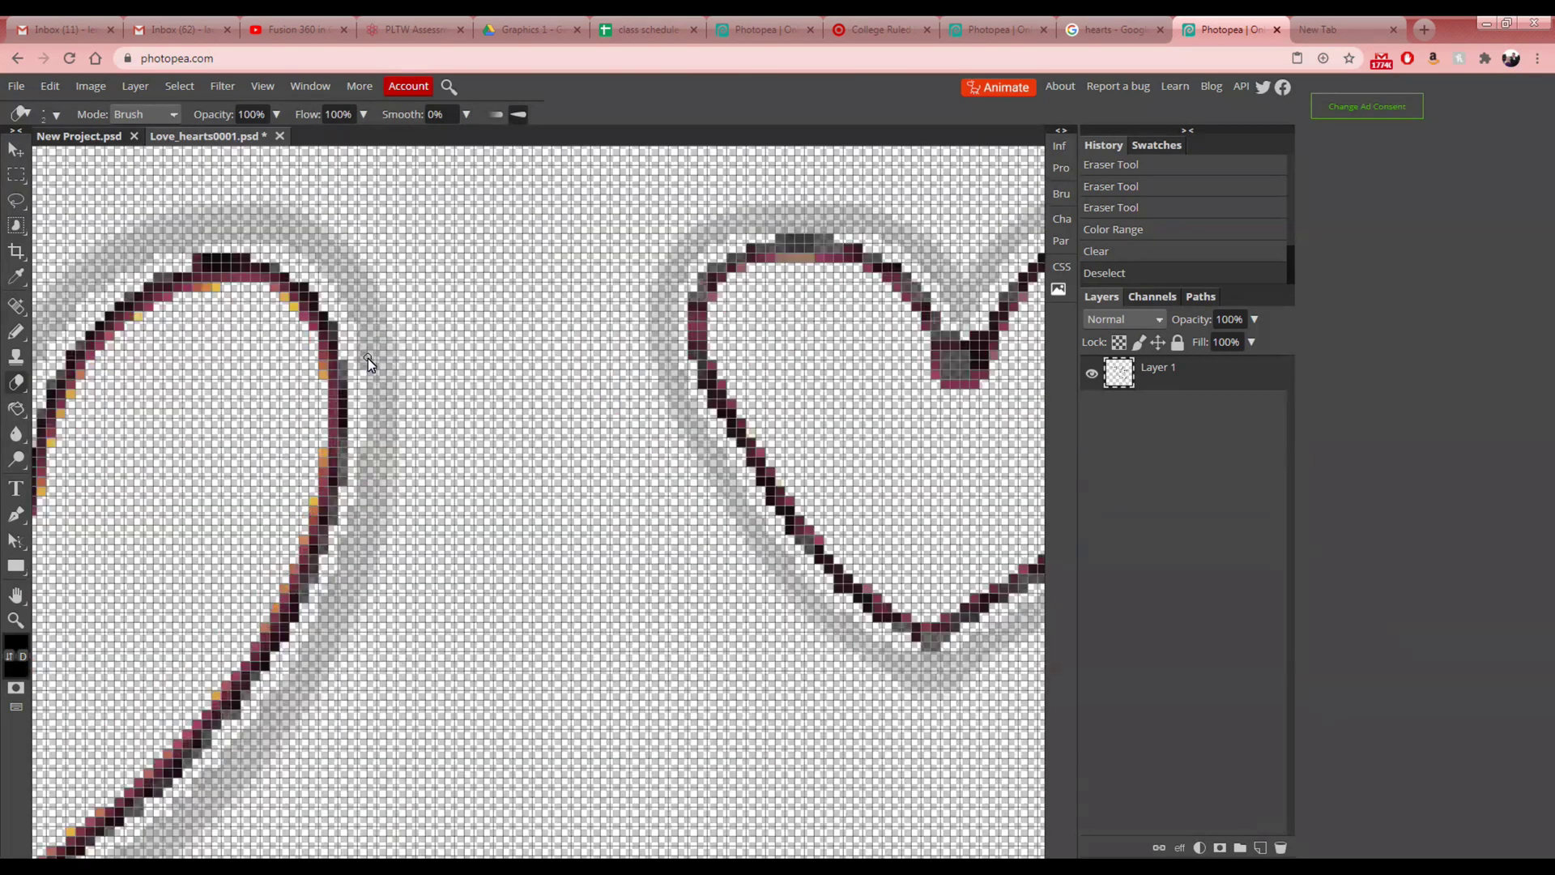
scroll(368, 358, down, 5)
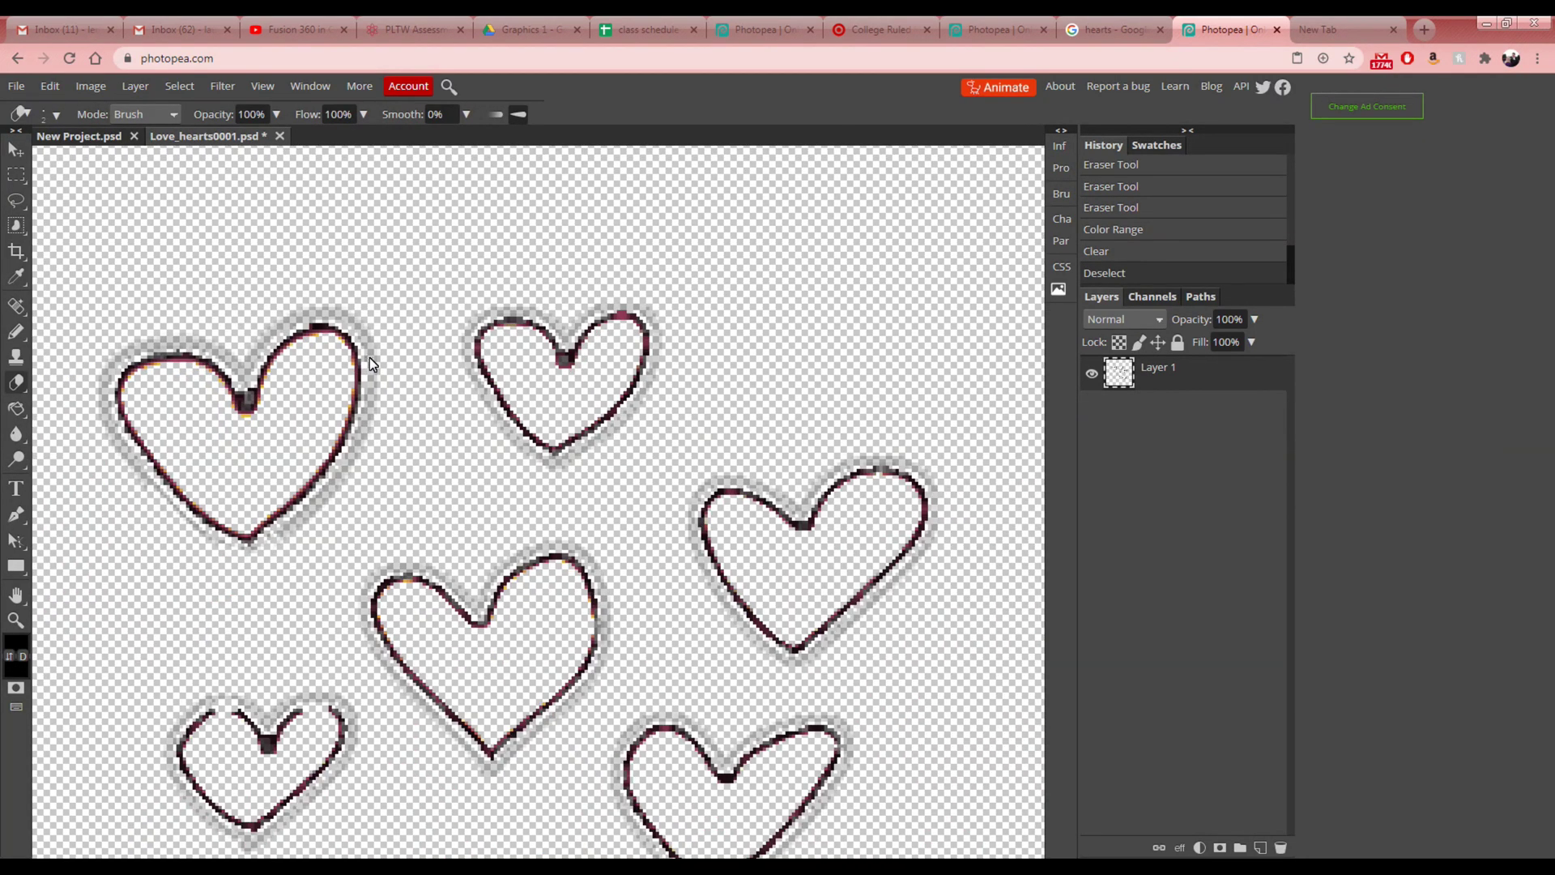
- Undo the deletion of the Color Range selection and clear the selection
key(ctrl+z)
key(ctrl+z)
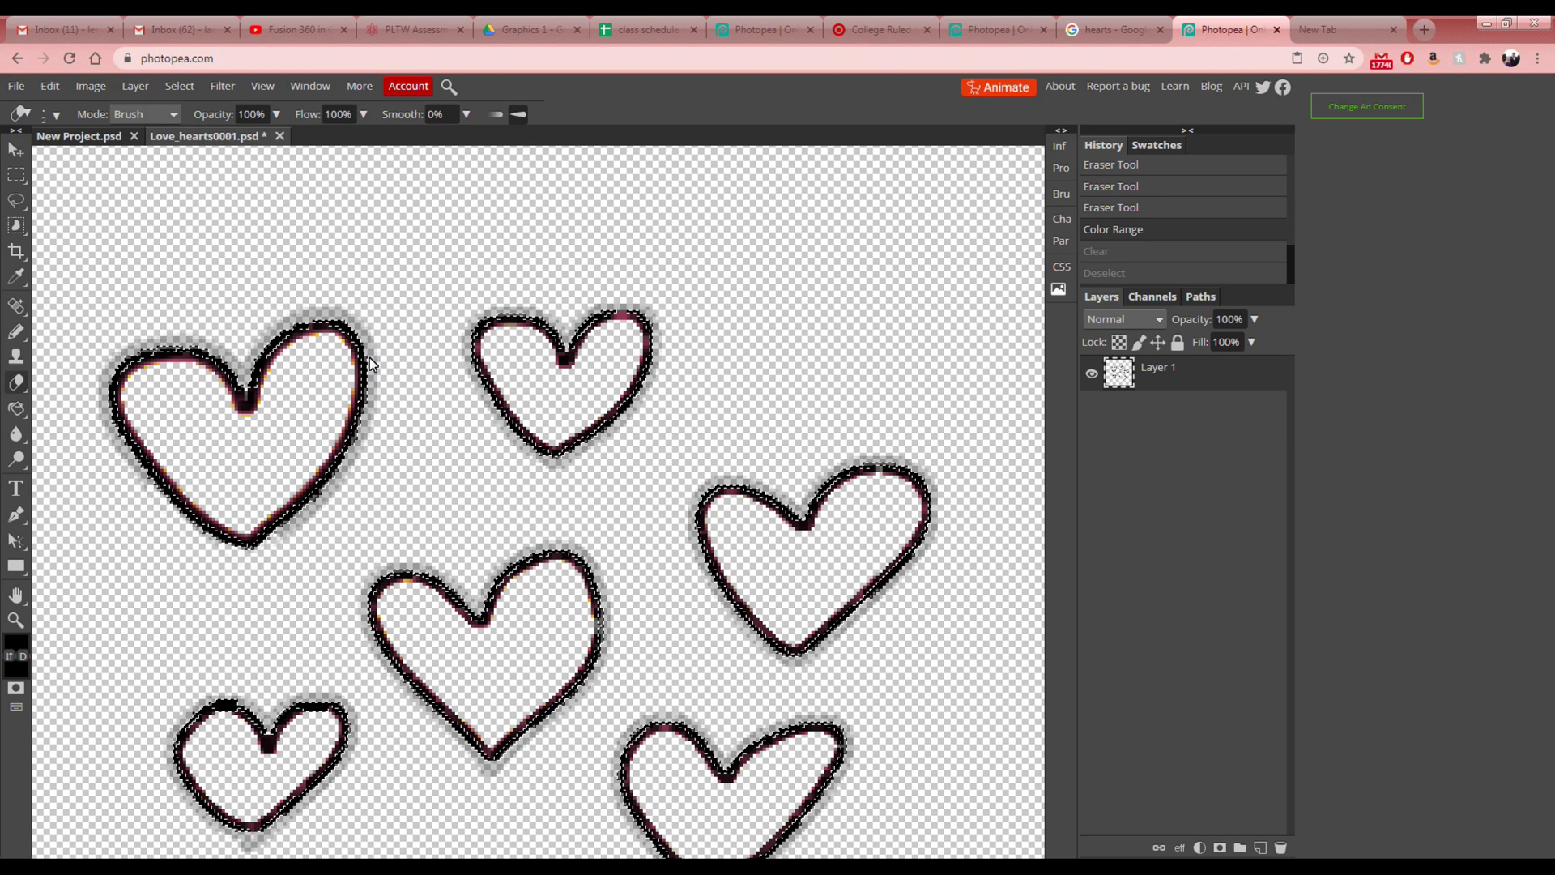
key(ctrl+d)
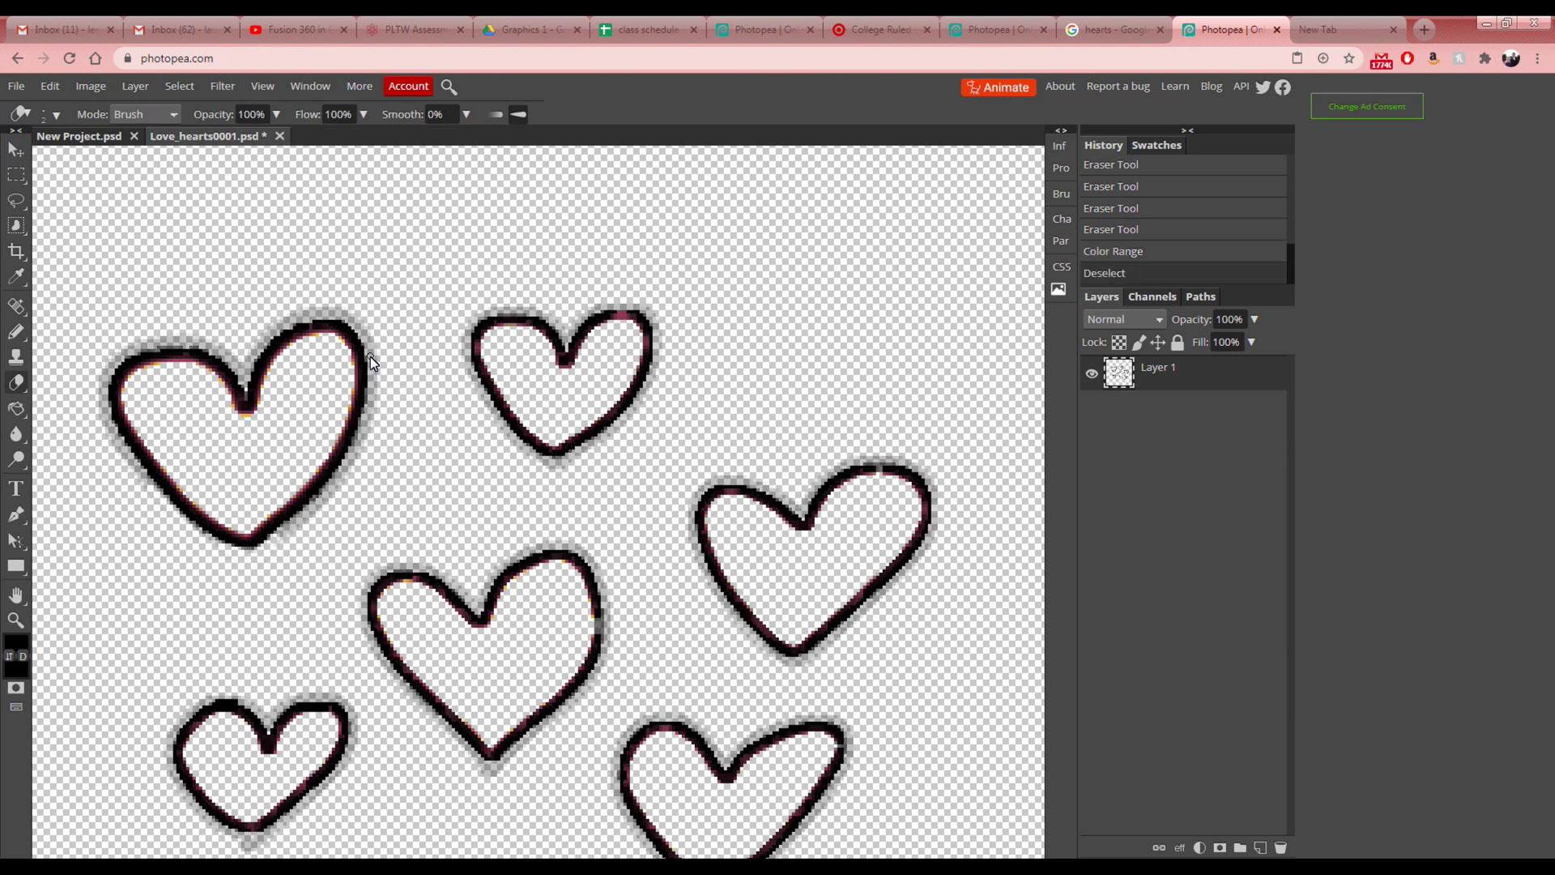
- Erase the gray halo along the lower-right edge of the upper-left heart
scroll(203, 520, up, 3)
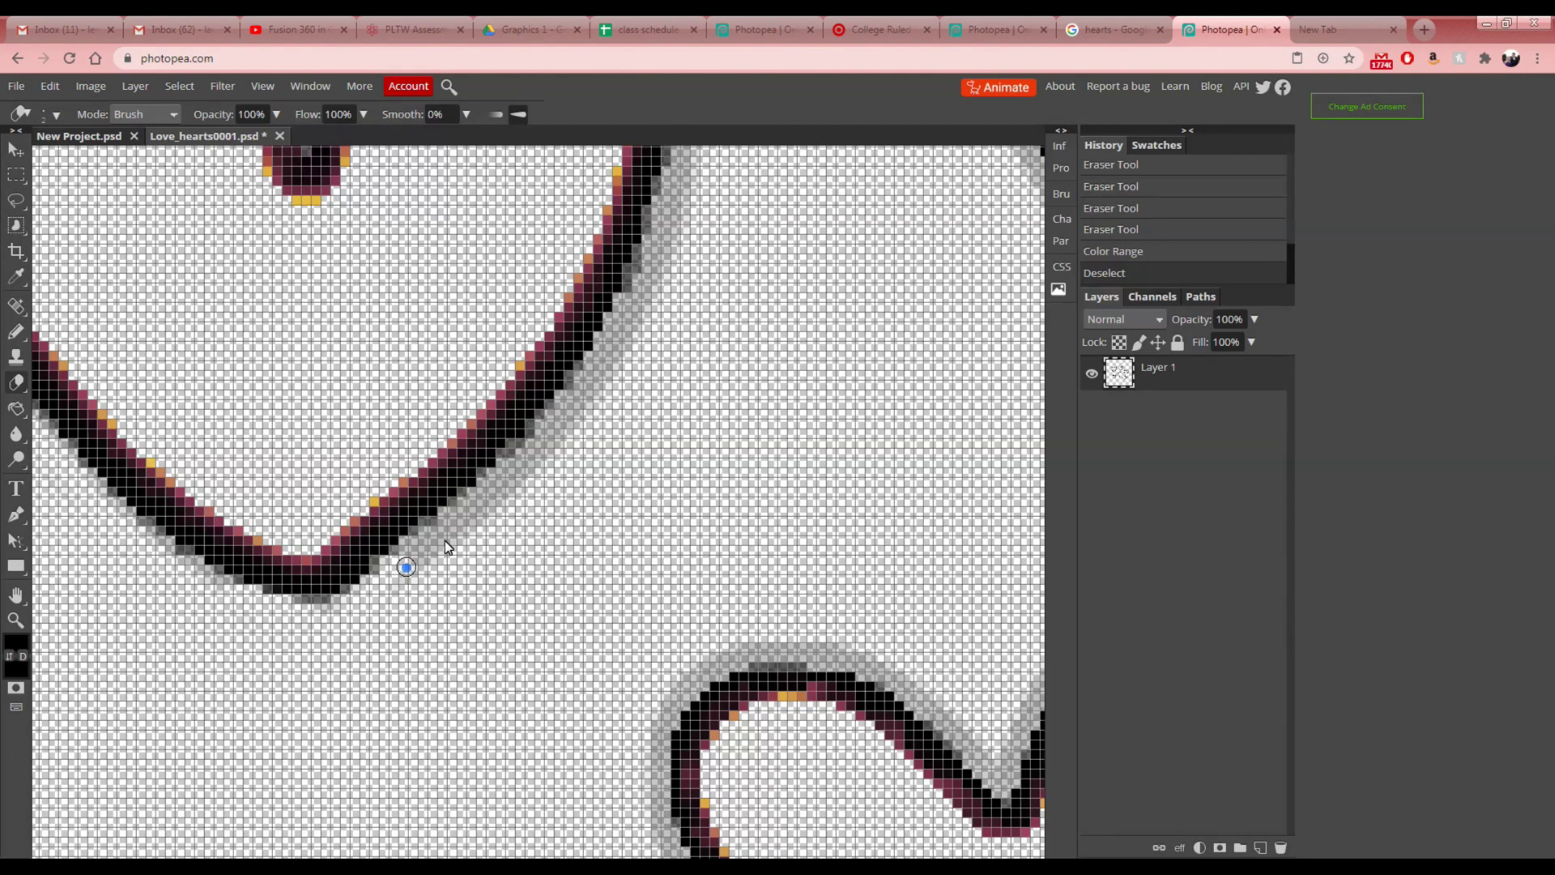
drag(444, 541, 507, 486)
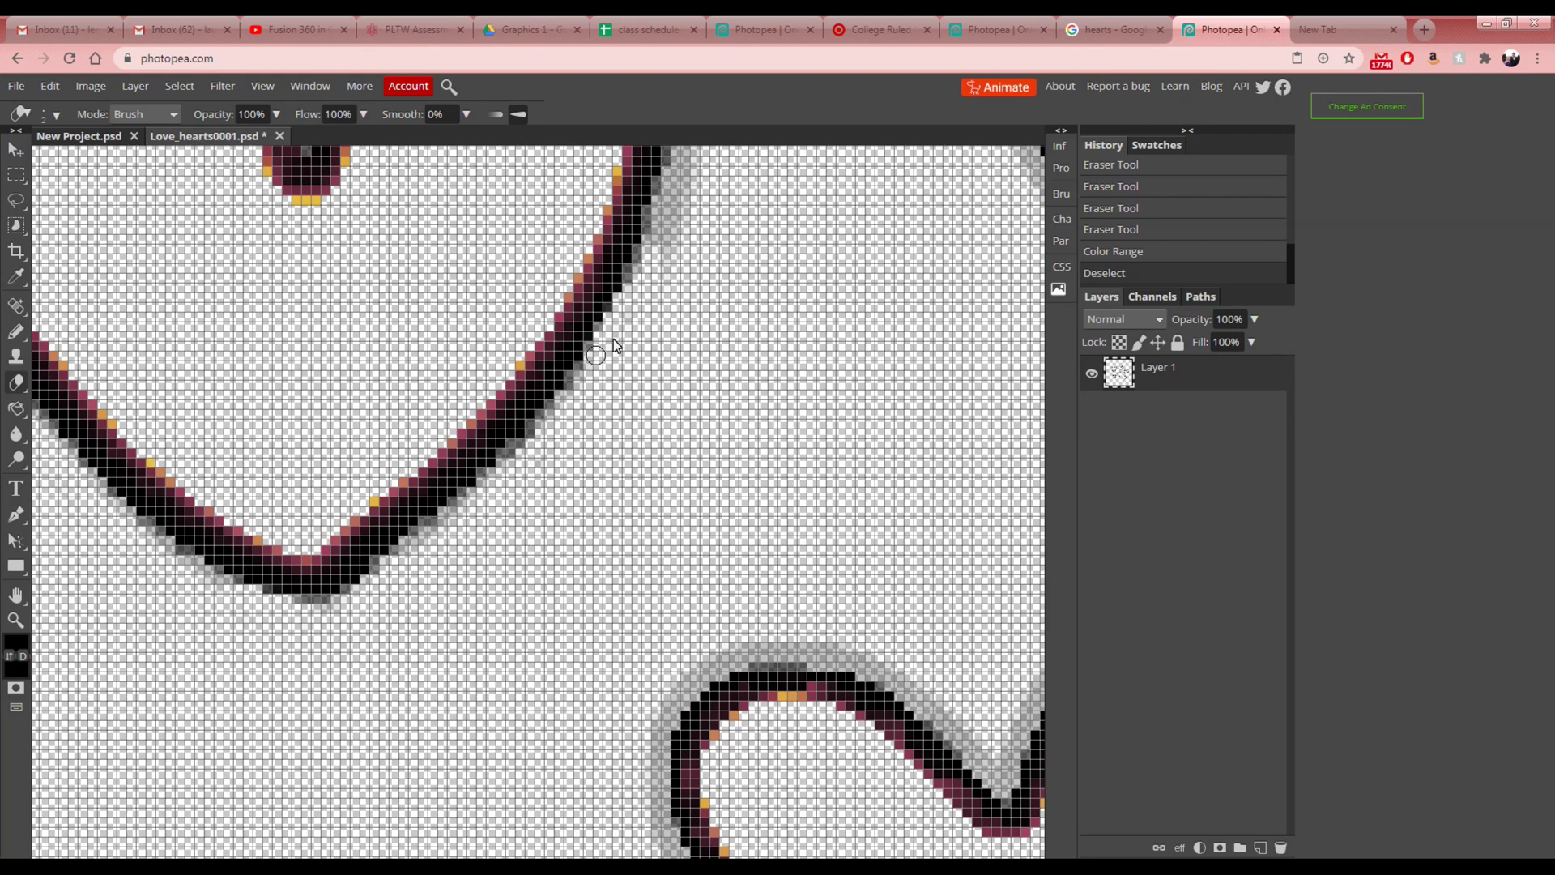
mouse_move(649, 273)
mouse_down()
mouse_move(671, 170)
mouse_move(671, 309)
mouse_up()
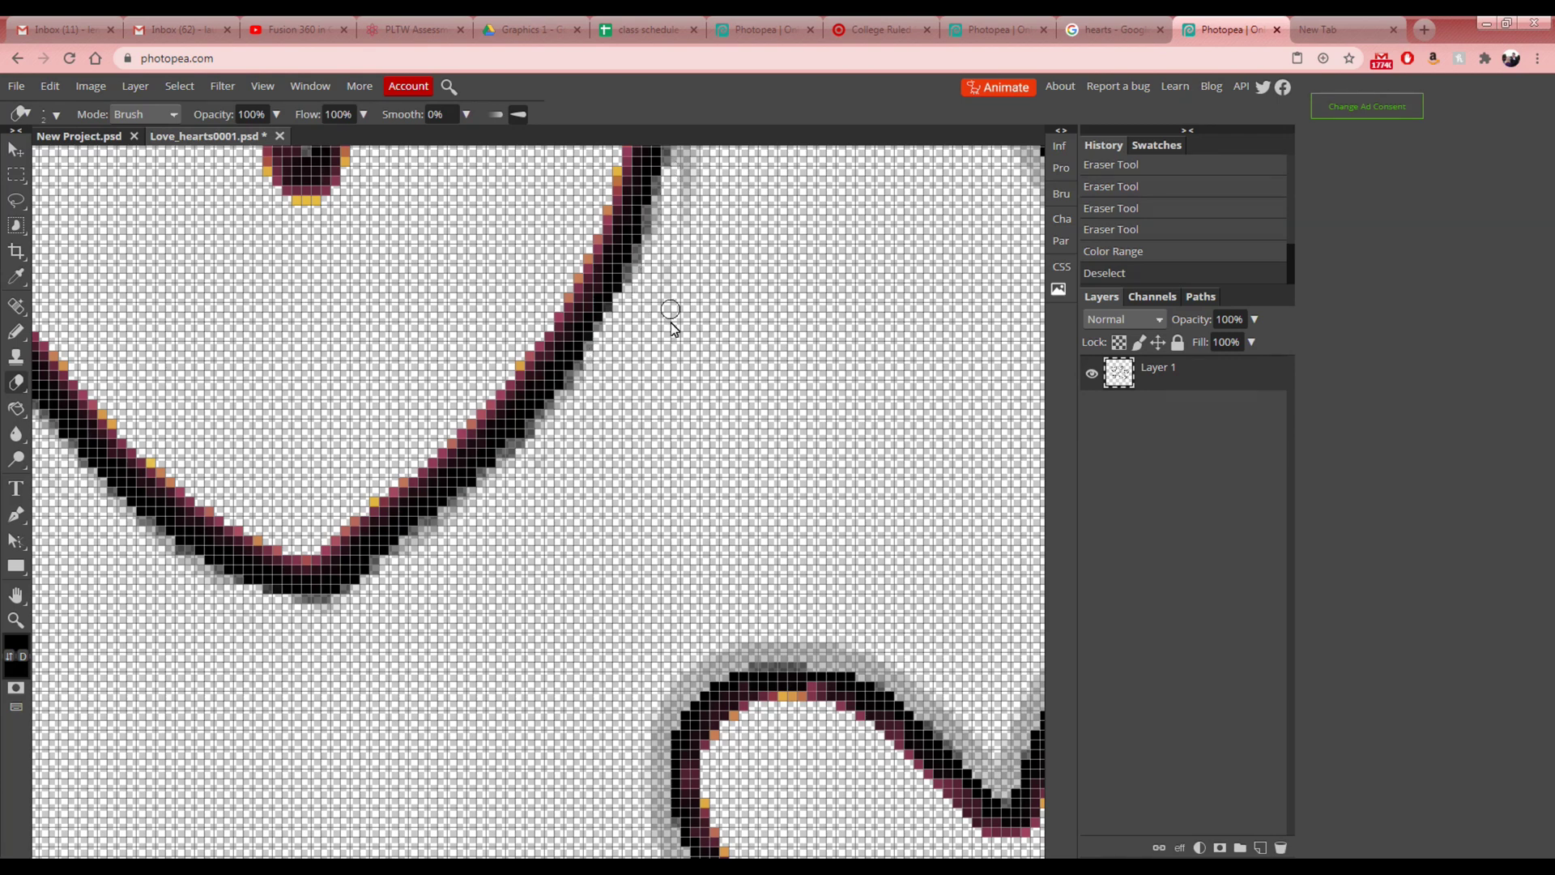
scroll(627, 547, down, 10)
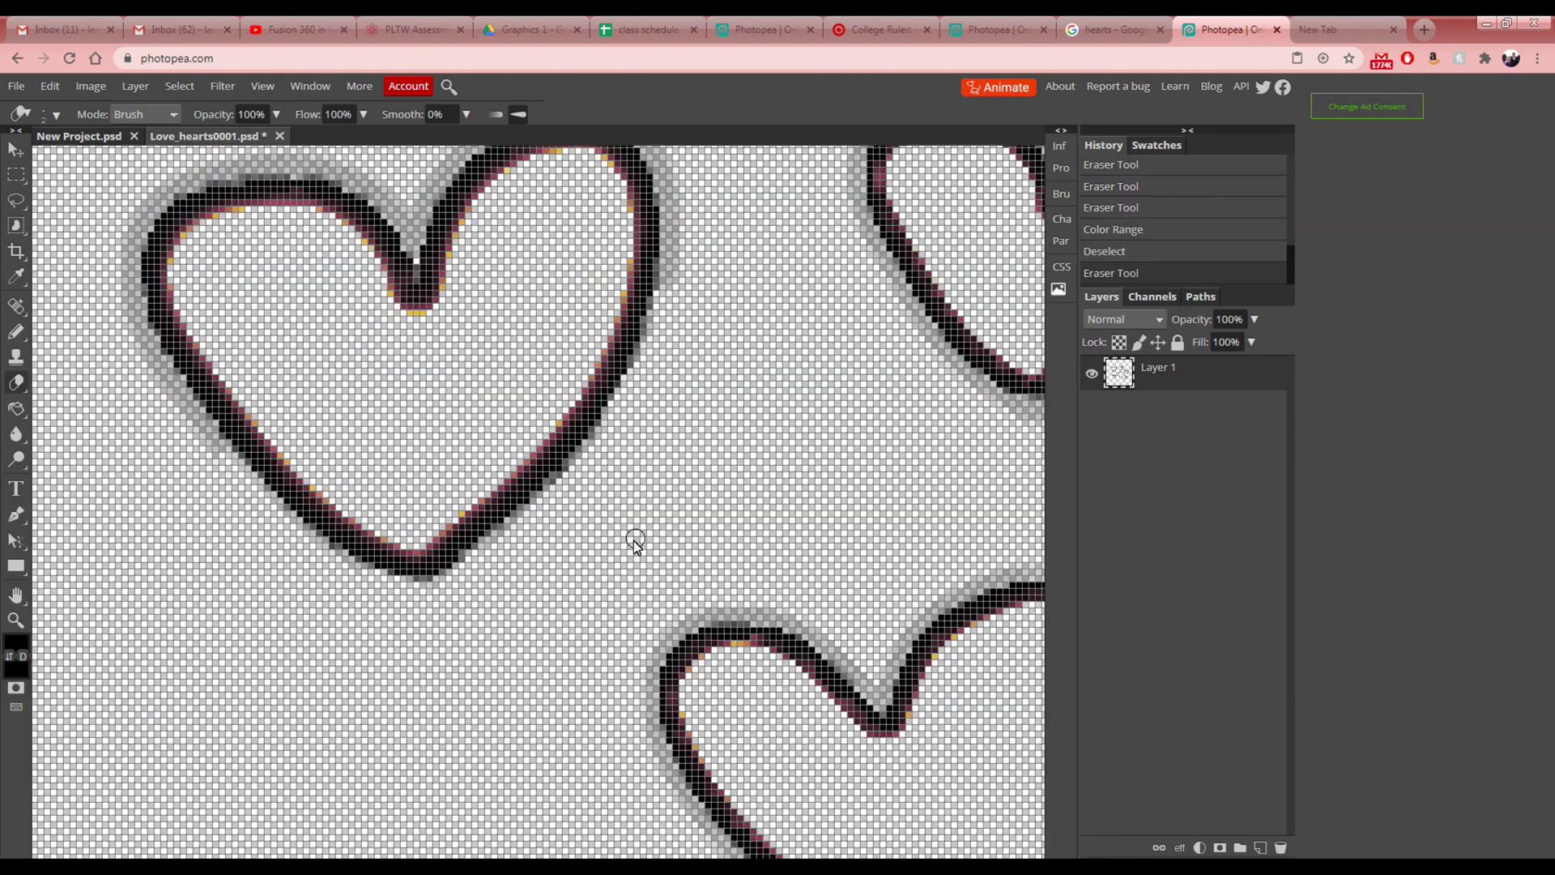
scroll(586, 546, up, 8)
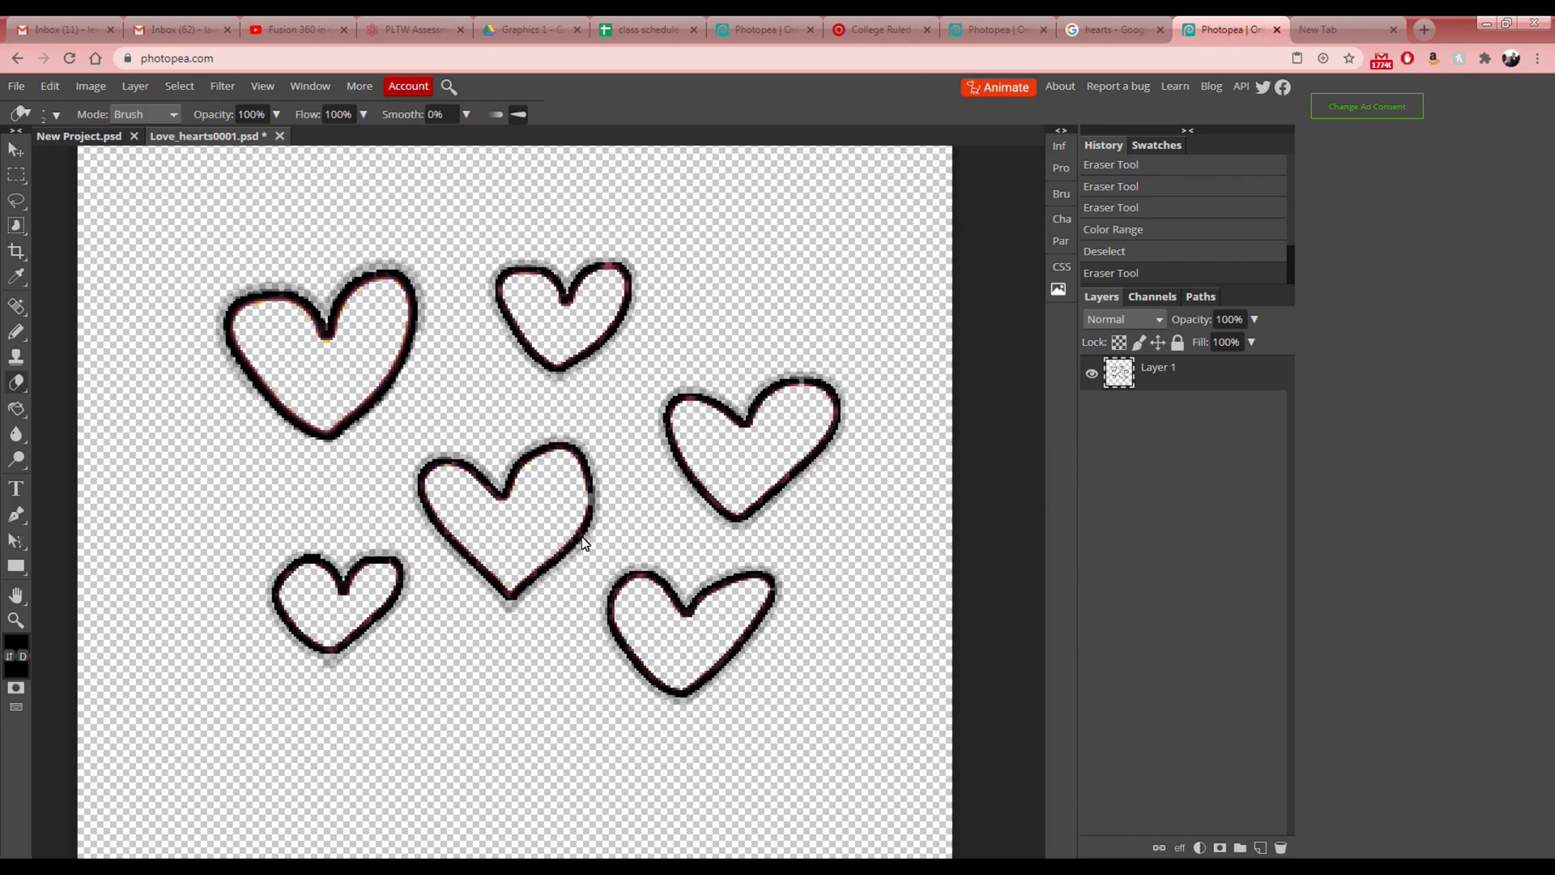
- Export the hearts image as a 360 by 360 px PNG at 100% quality
click(17, 85)
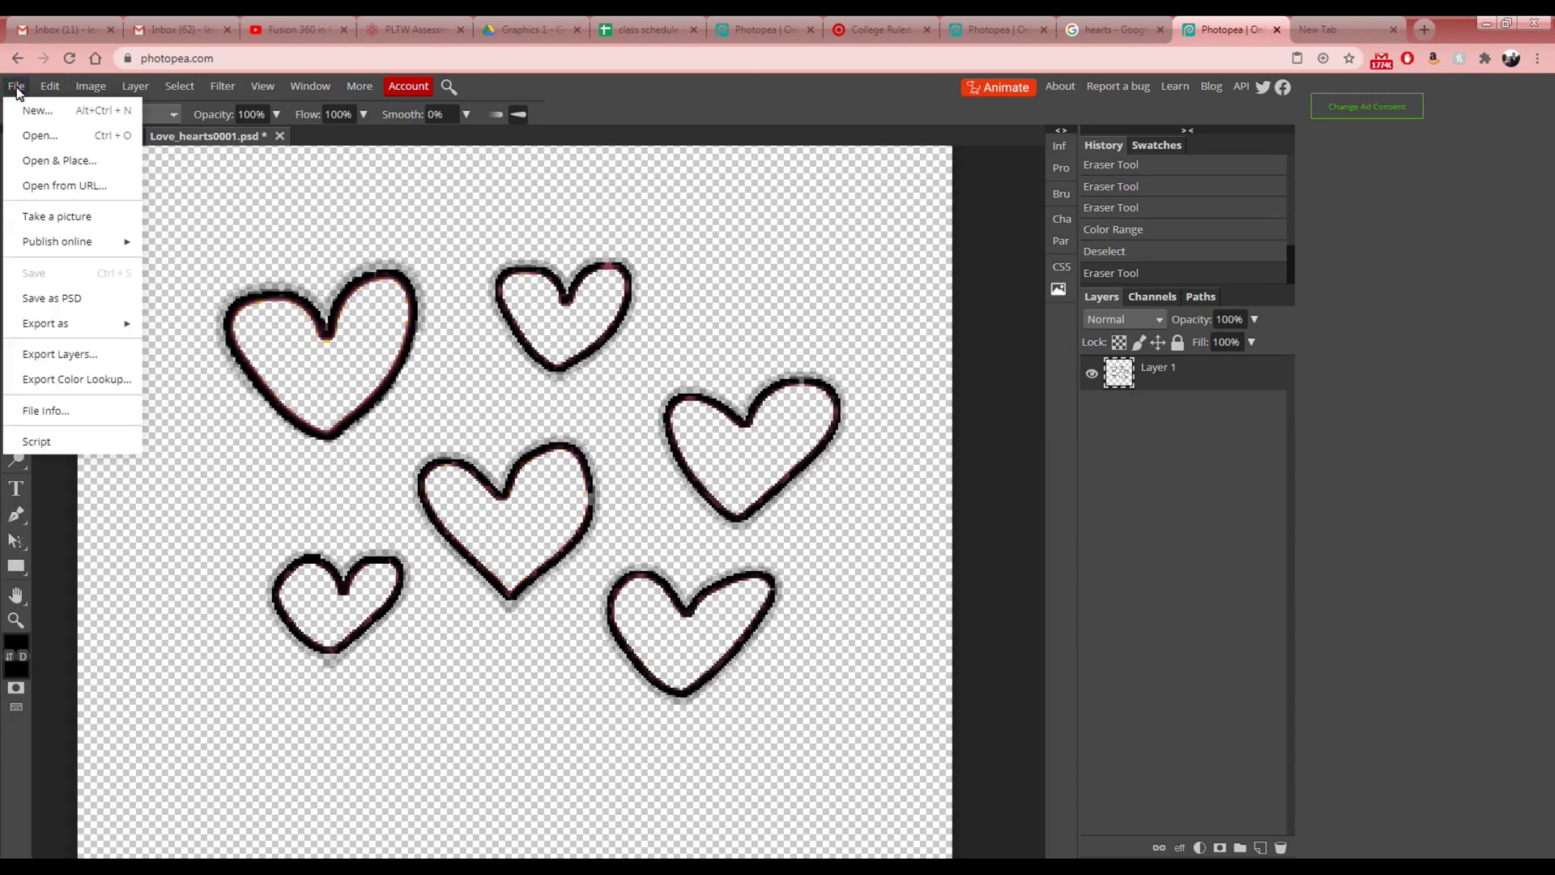
mouse_move(84, 323)
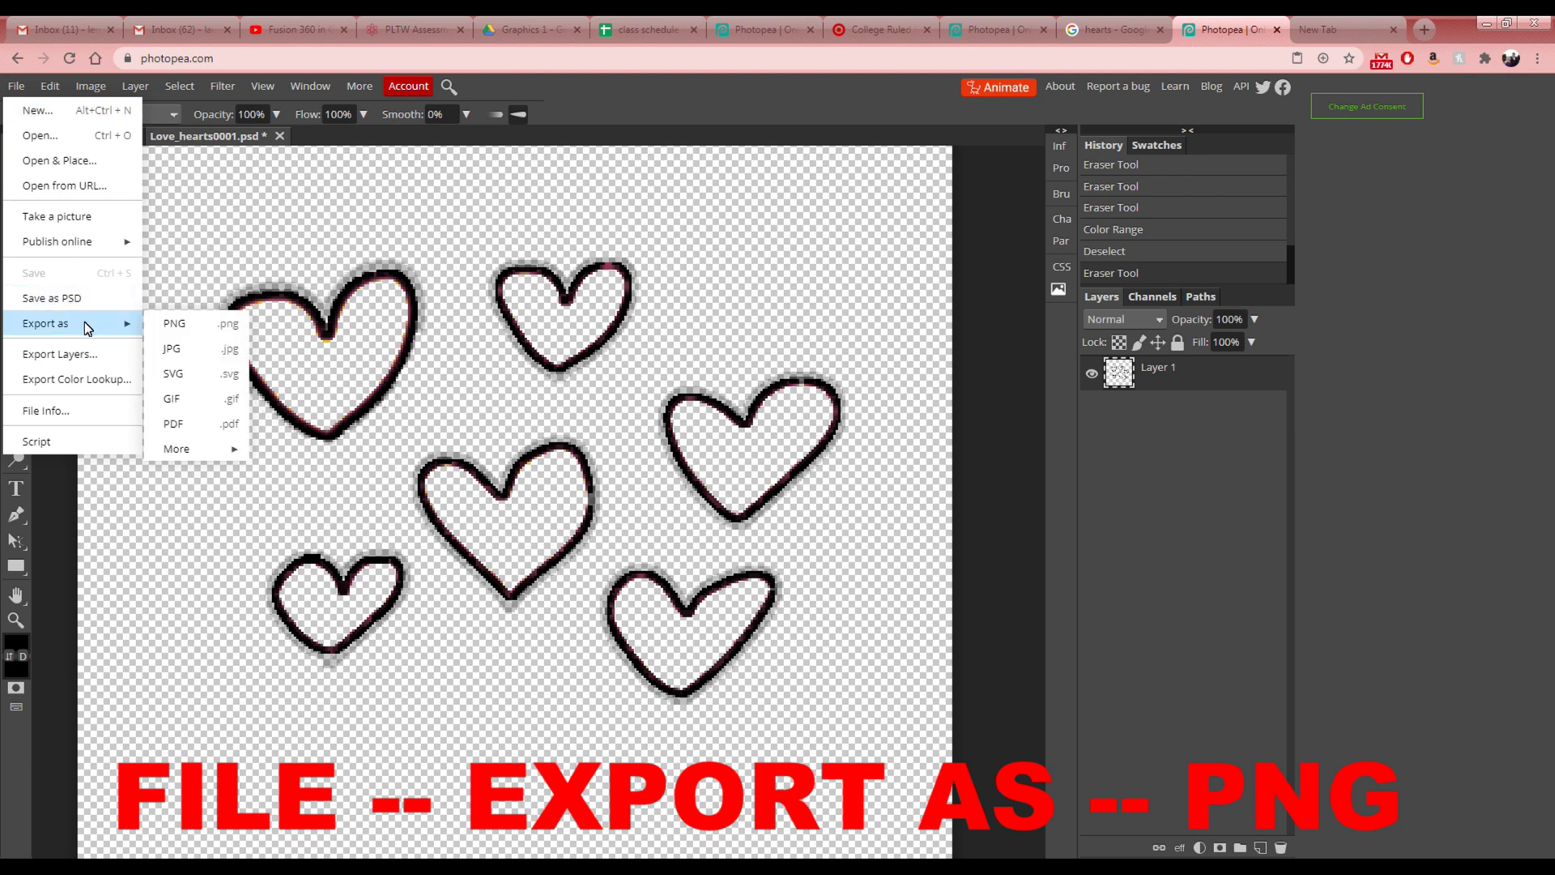
click(190, 323)
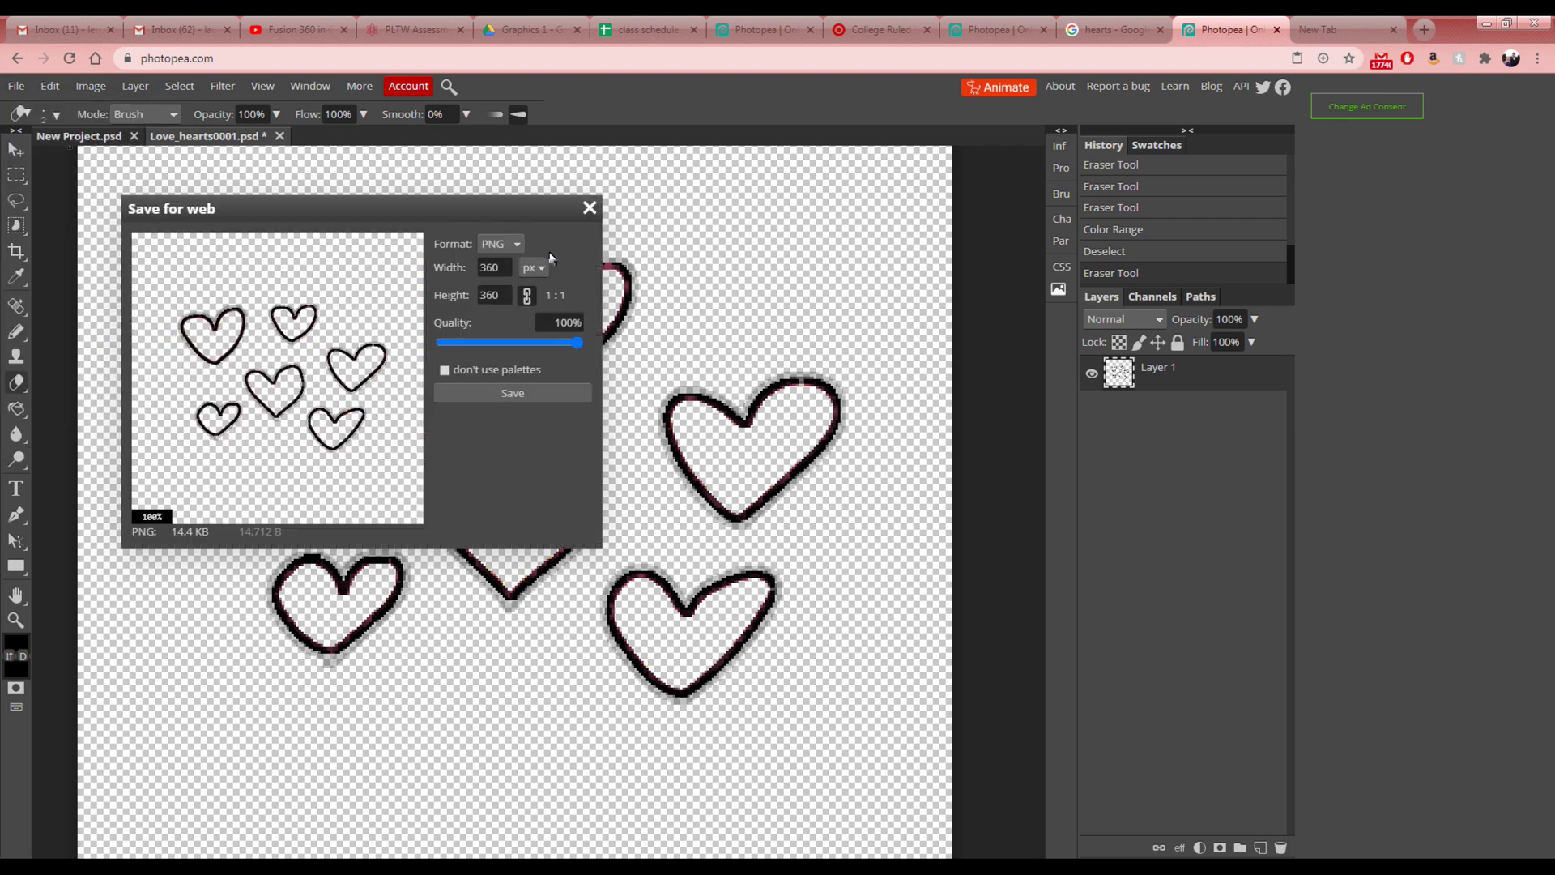
click(494, 395)
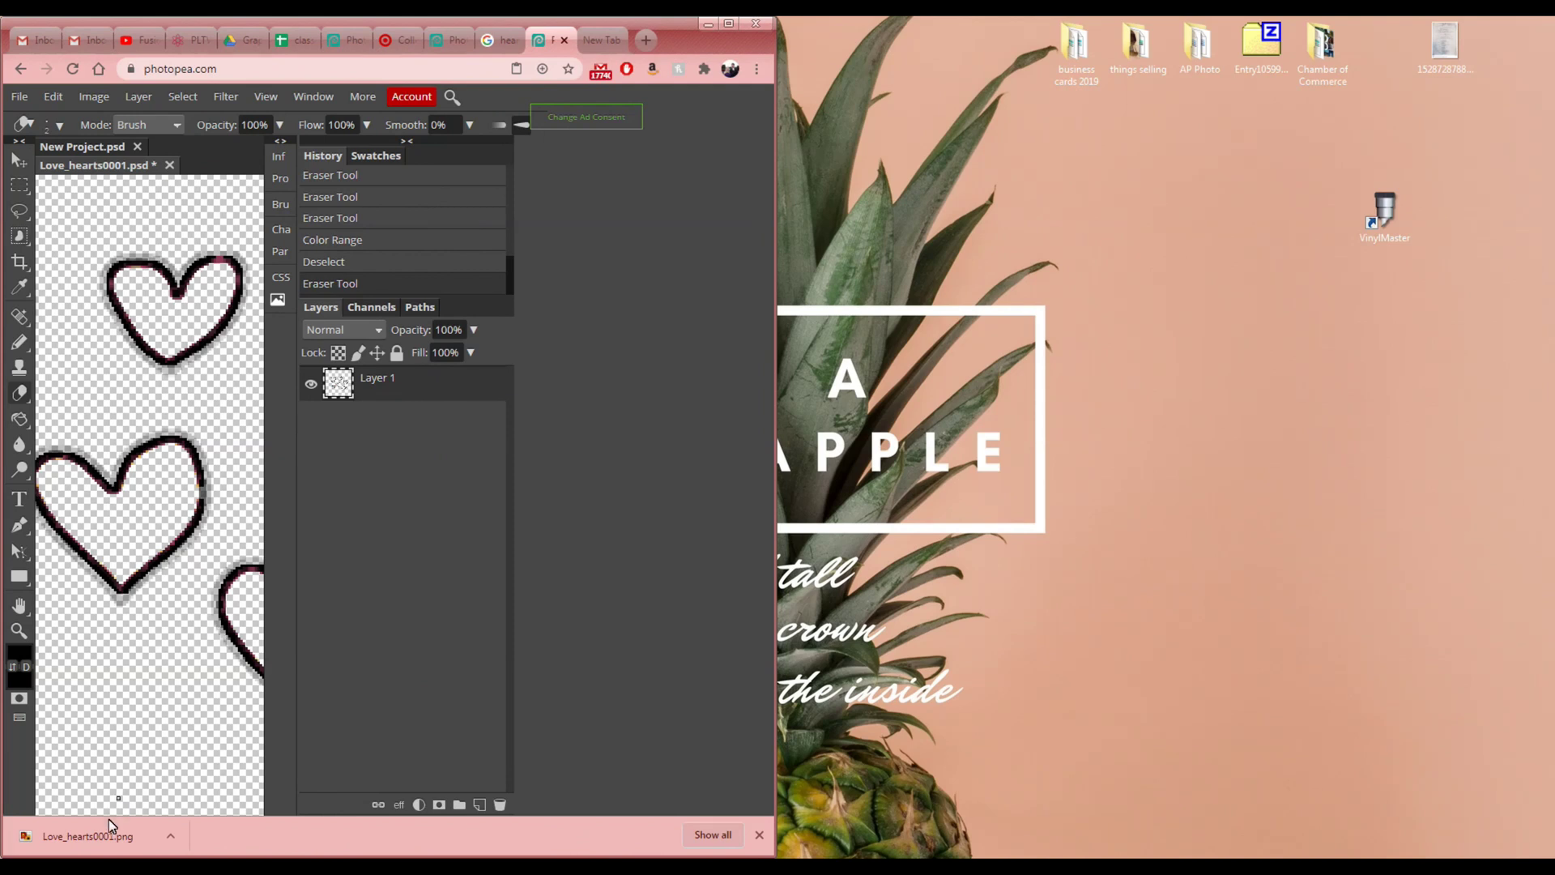
- Copy the downloaded Love_hearts0001.png to the desktop, replacing the existing file of the same name
drag(107, 832, 1298, 455)
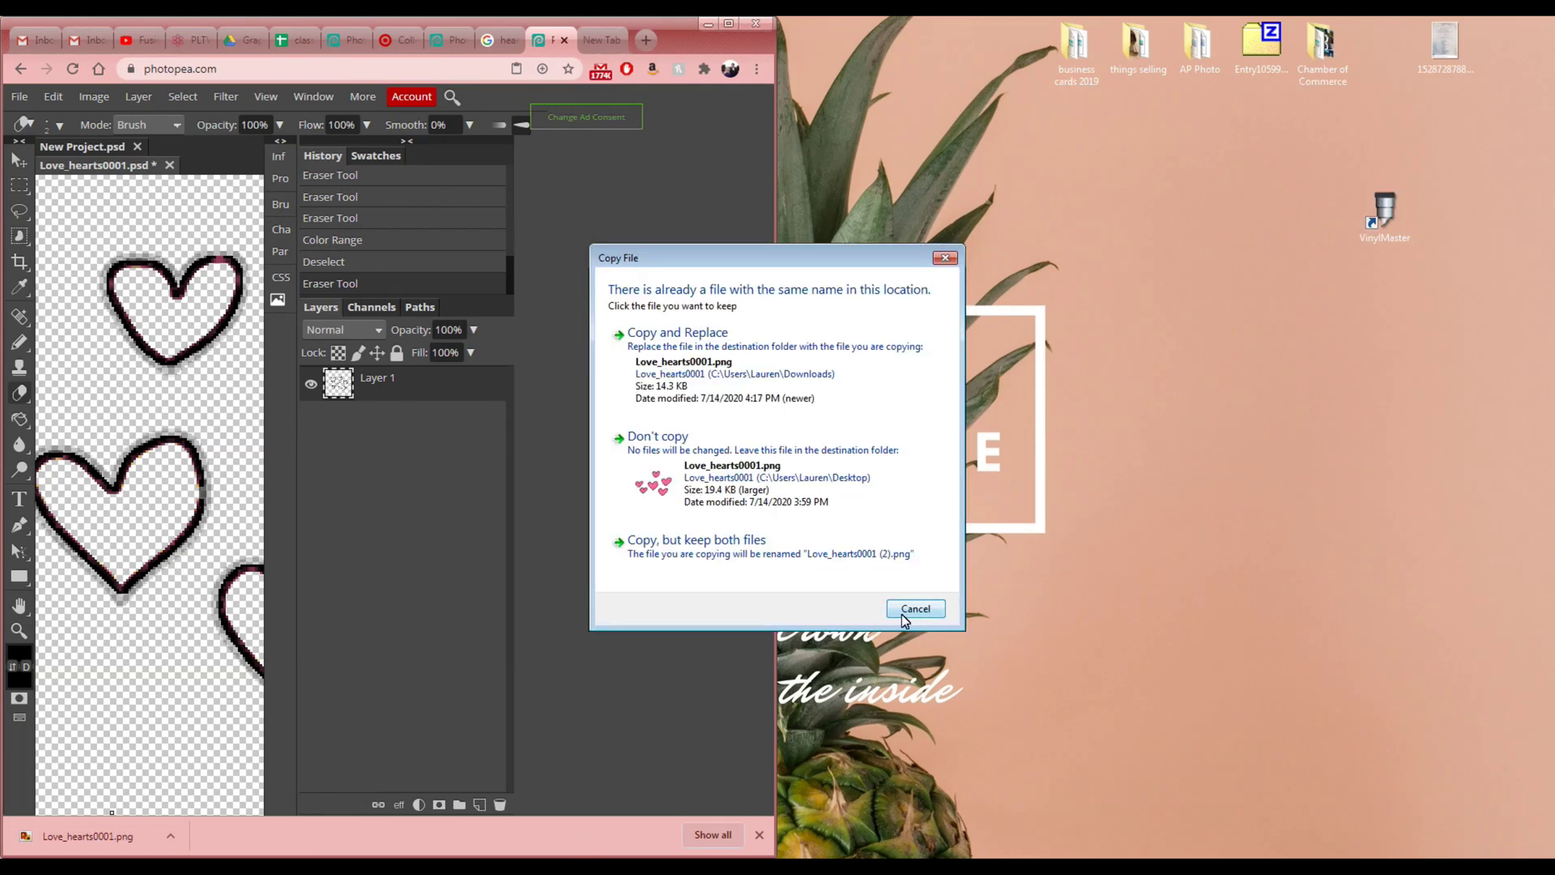
click(668, 356)
click(1430, 476)
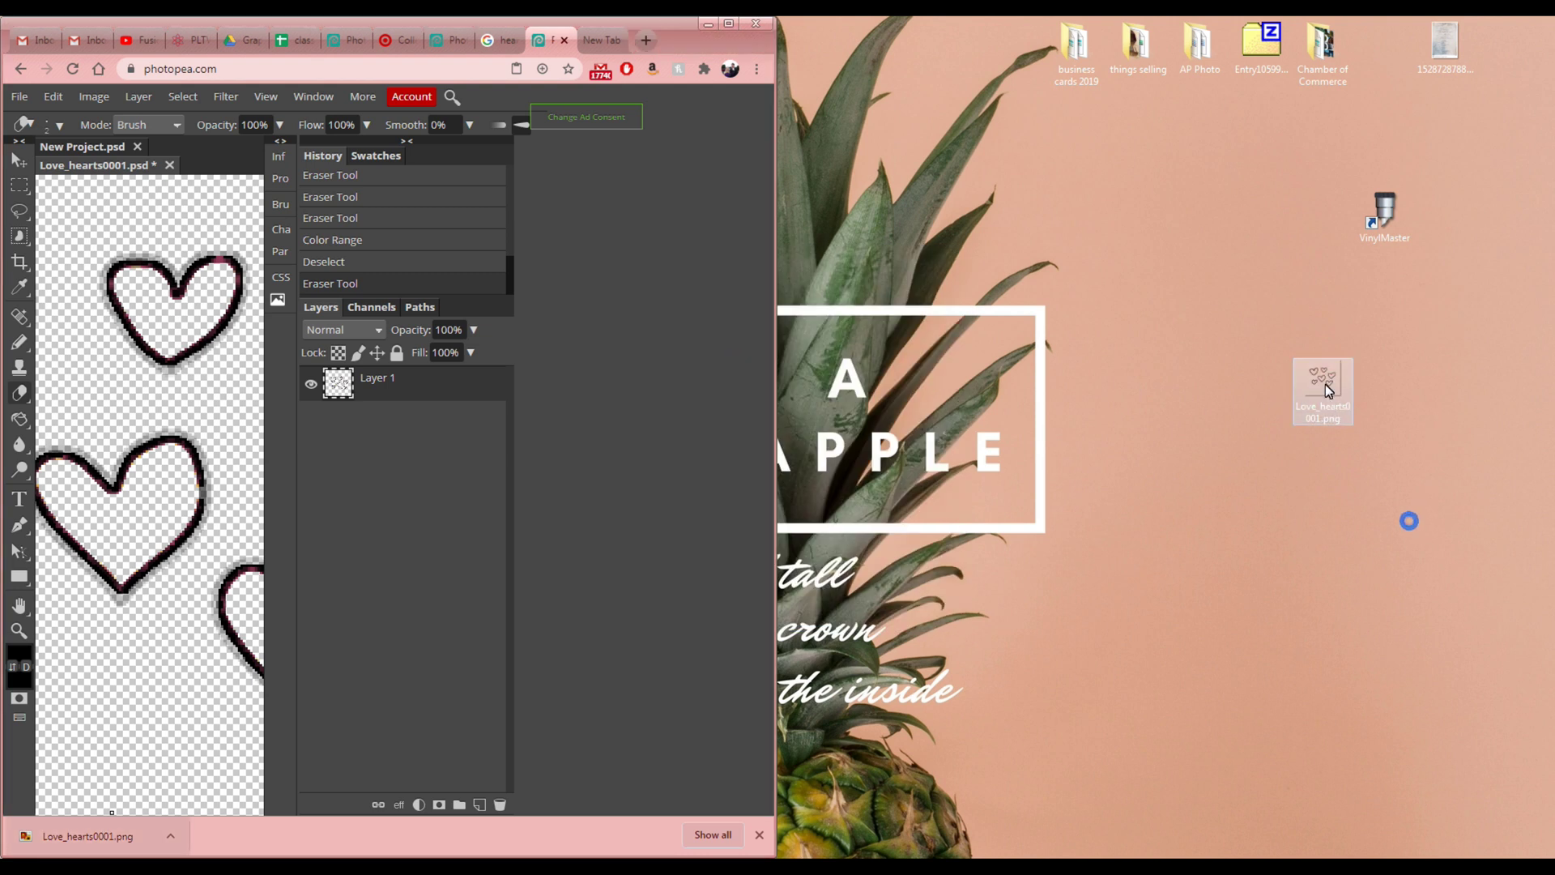
- Open Love_hearts0001.png from the desktop in Windows Photo Viewer, inspect the heart outlines up close, and return to the maximized Photopea window
double_click(1325, 386)
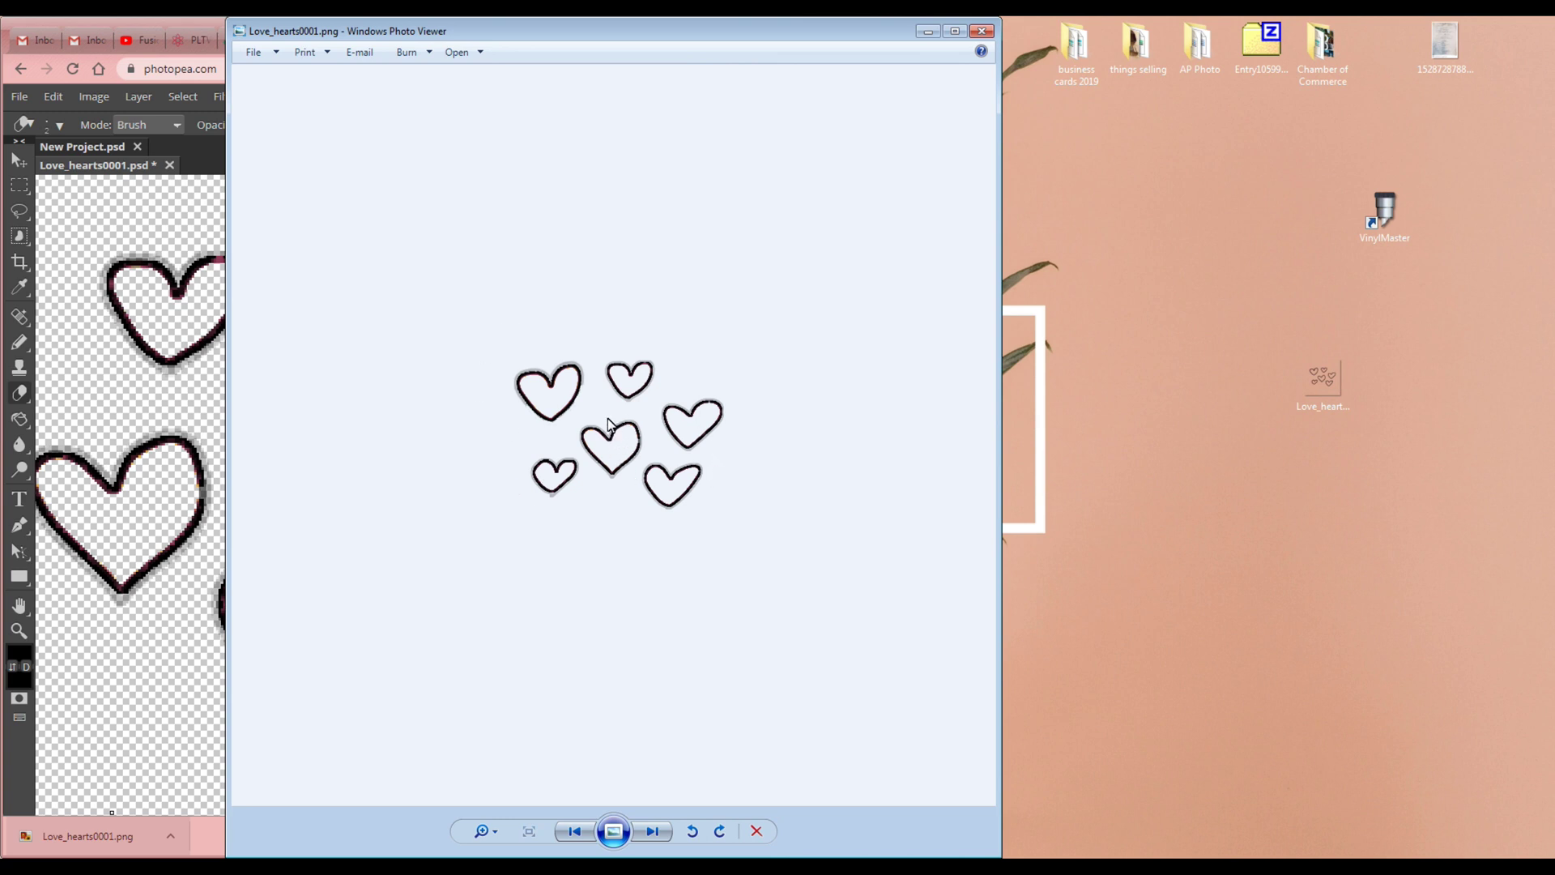
scroll(614, 440, up, 1)
scroll(615, 443, up, 2)
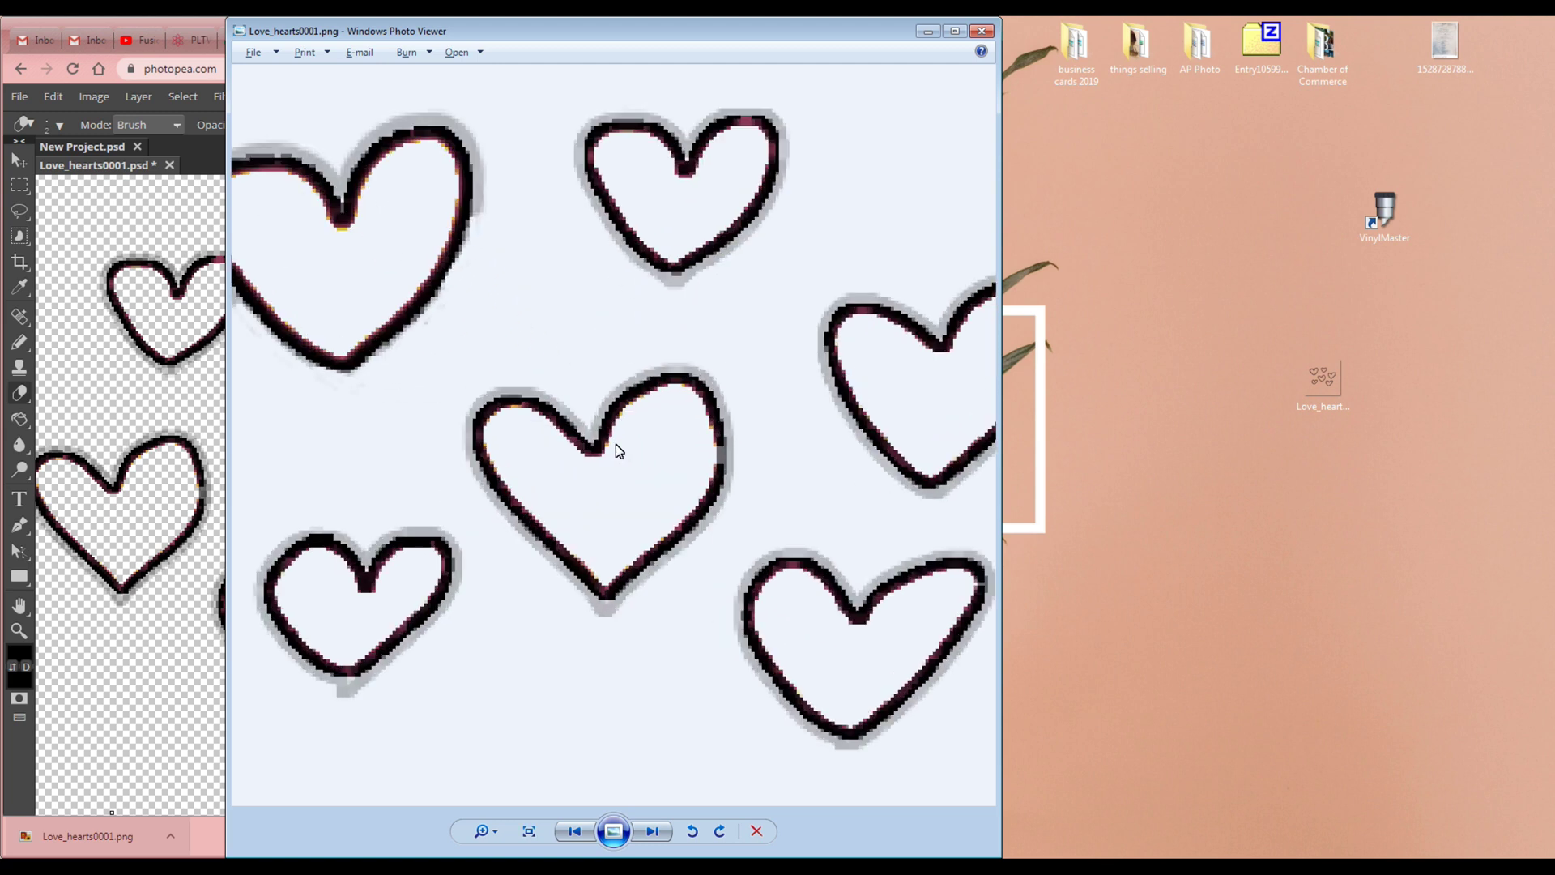
scroll(360, 275, down, 3)
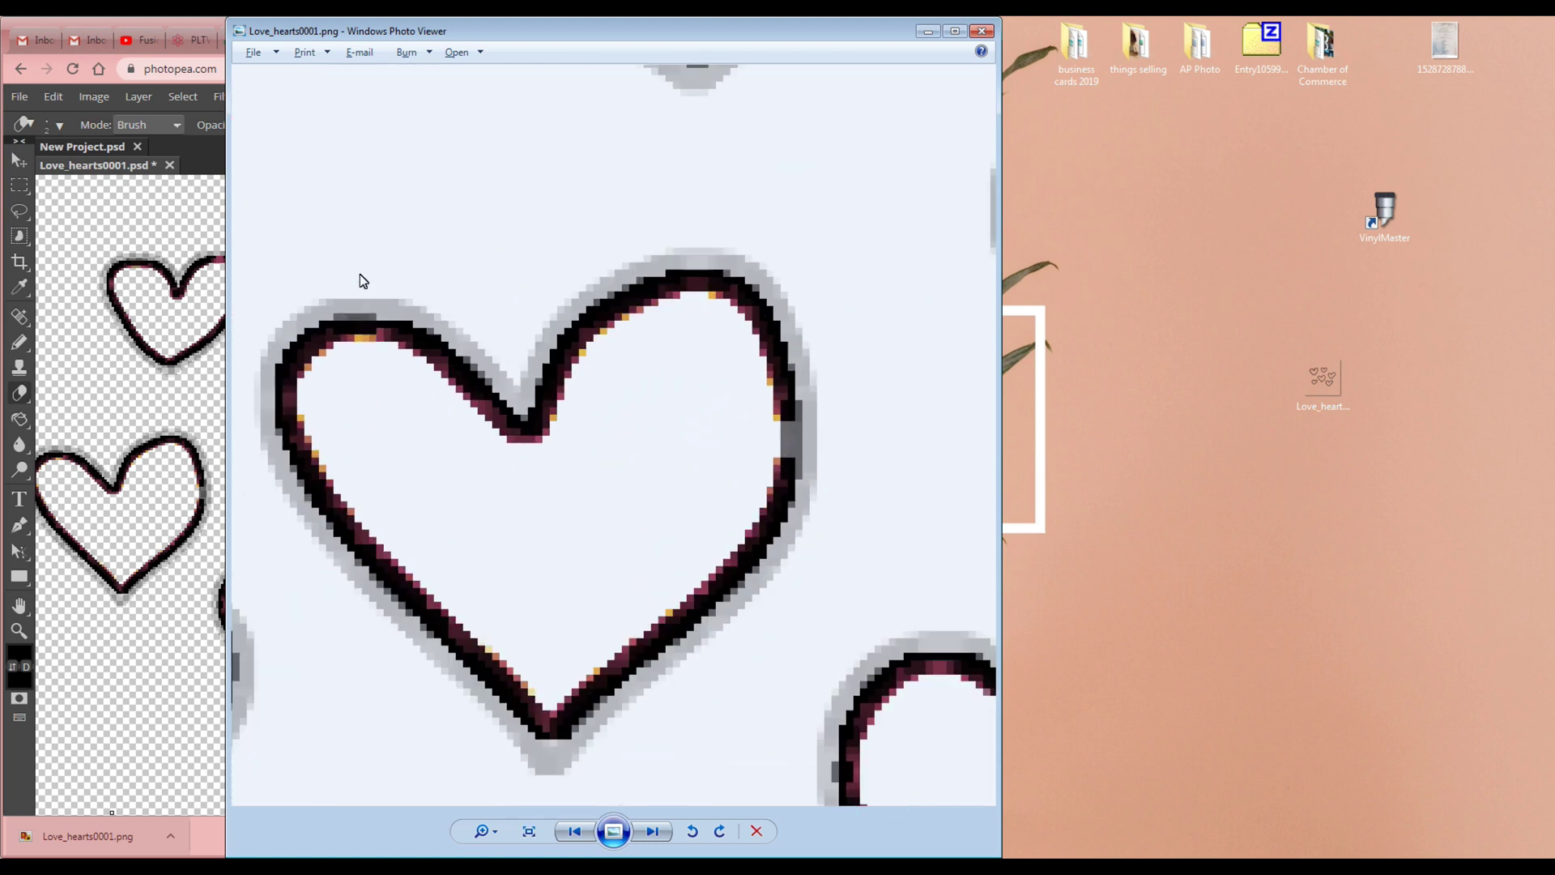
scroll(481, 405, up, 2)
scroll(486, 385, up, 1)
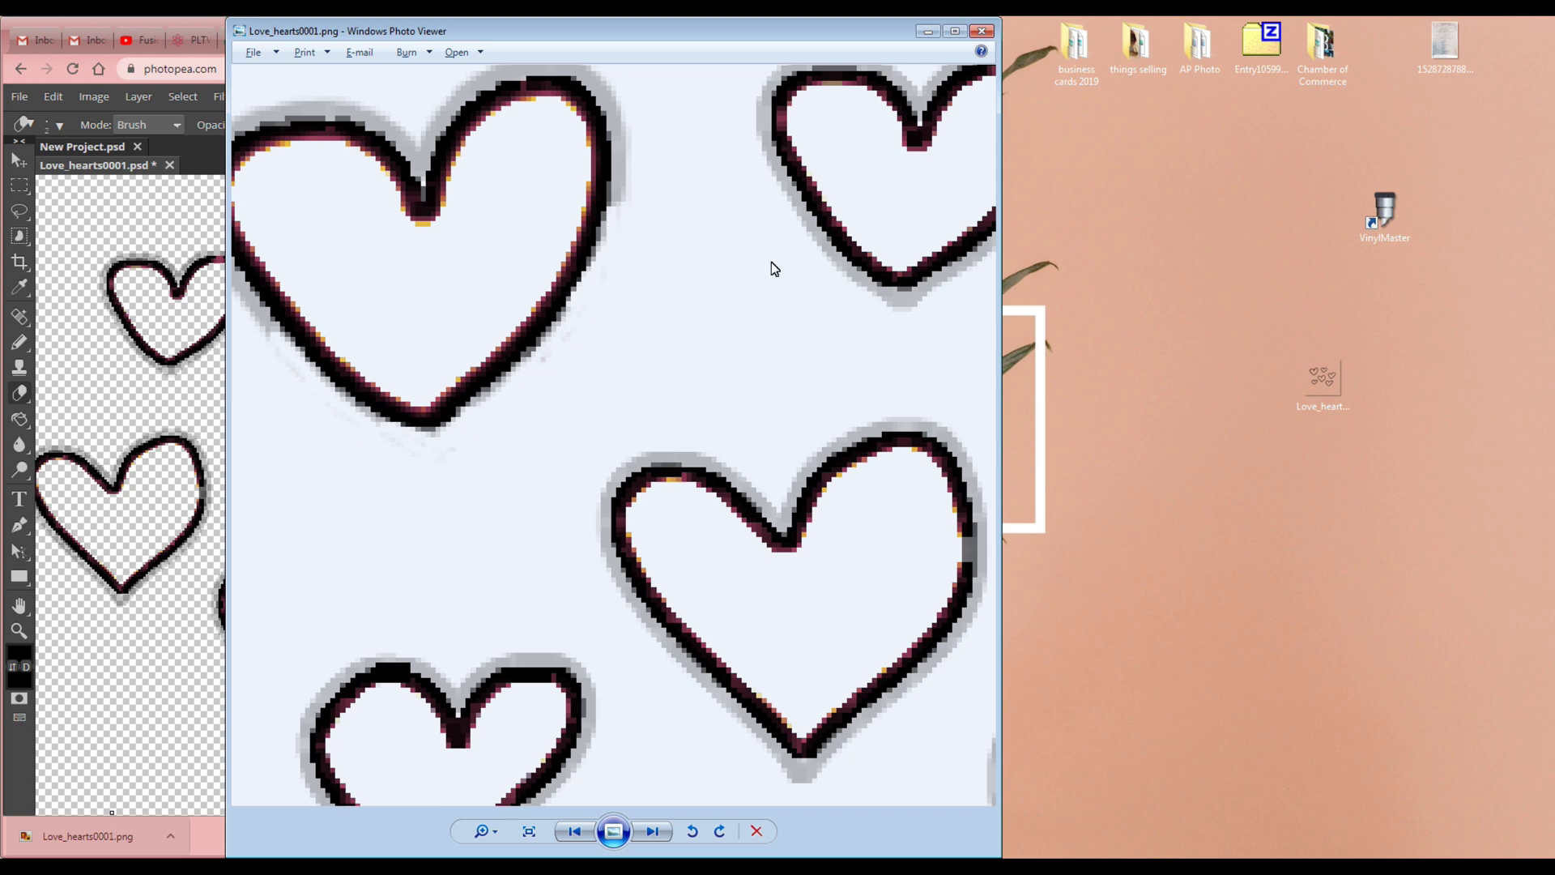
click(983, 32)
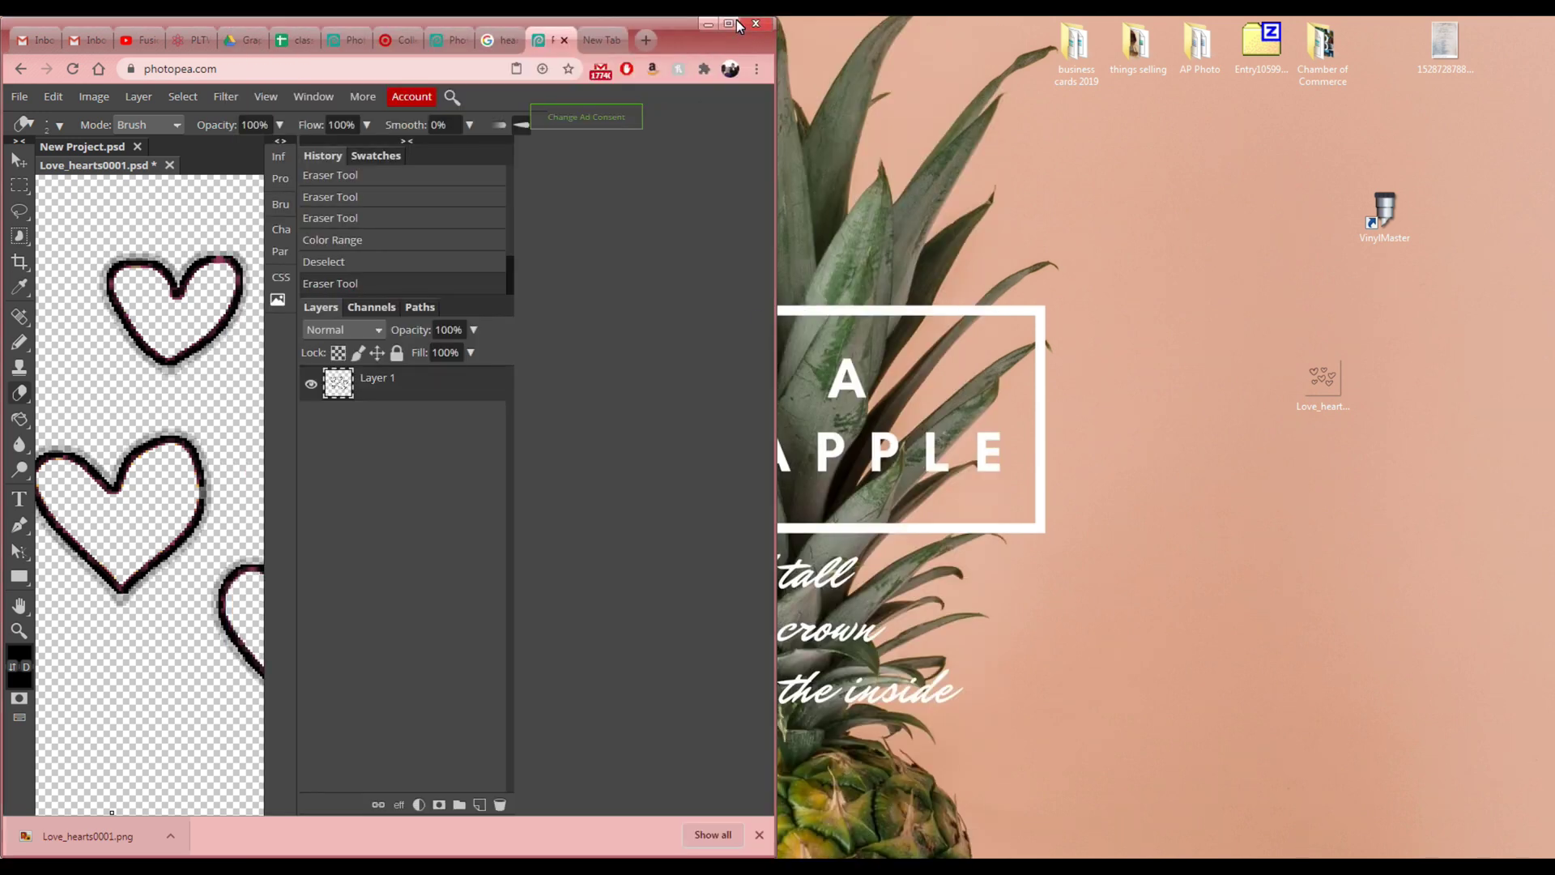
click(732, 22)
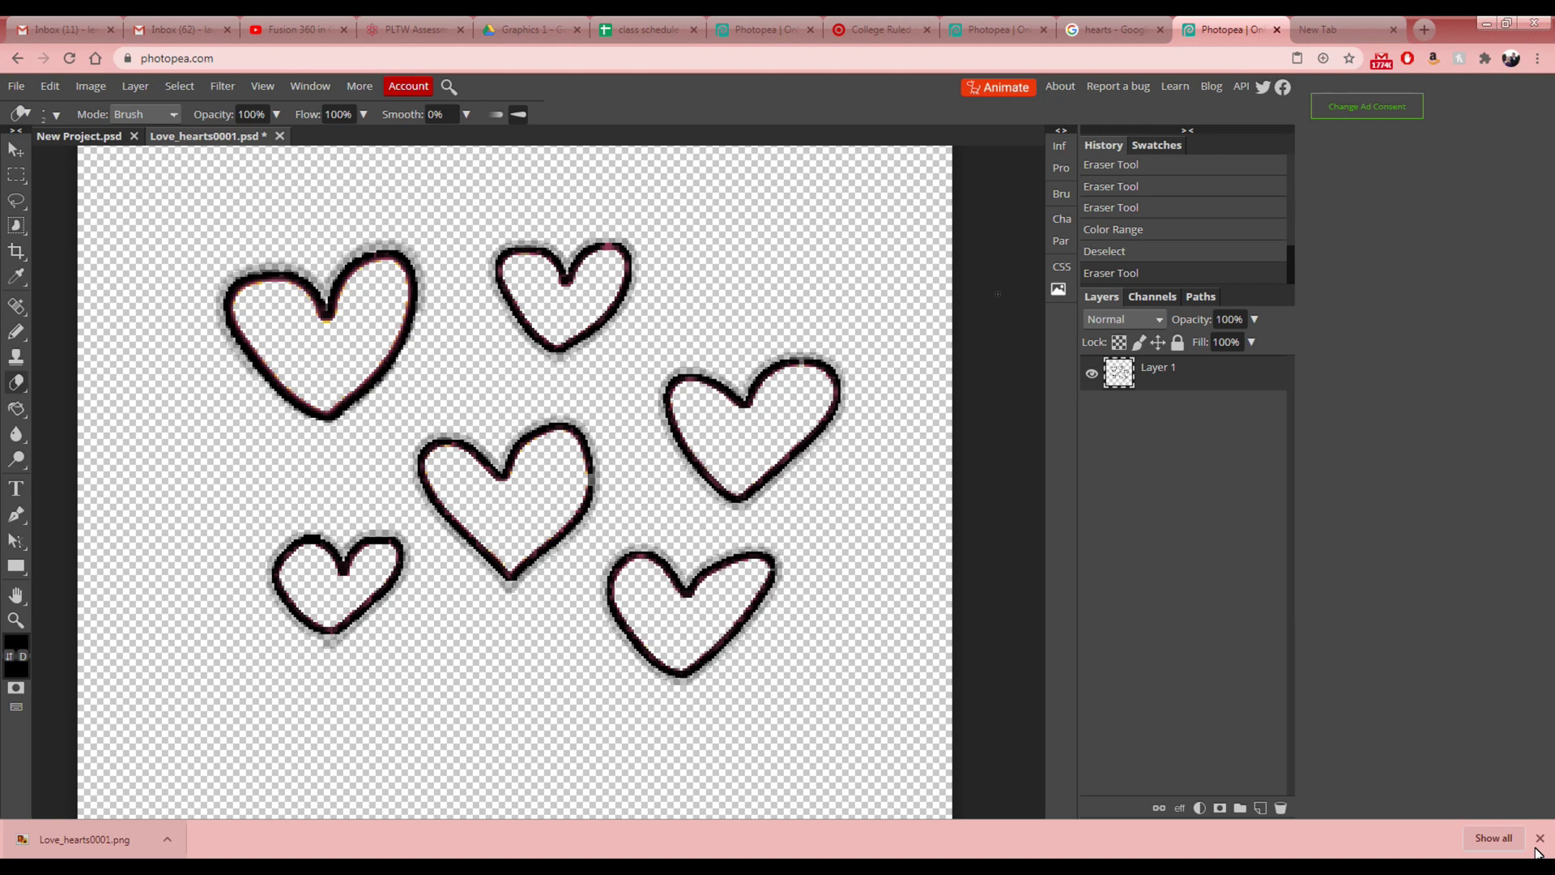